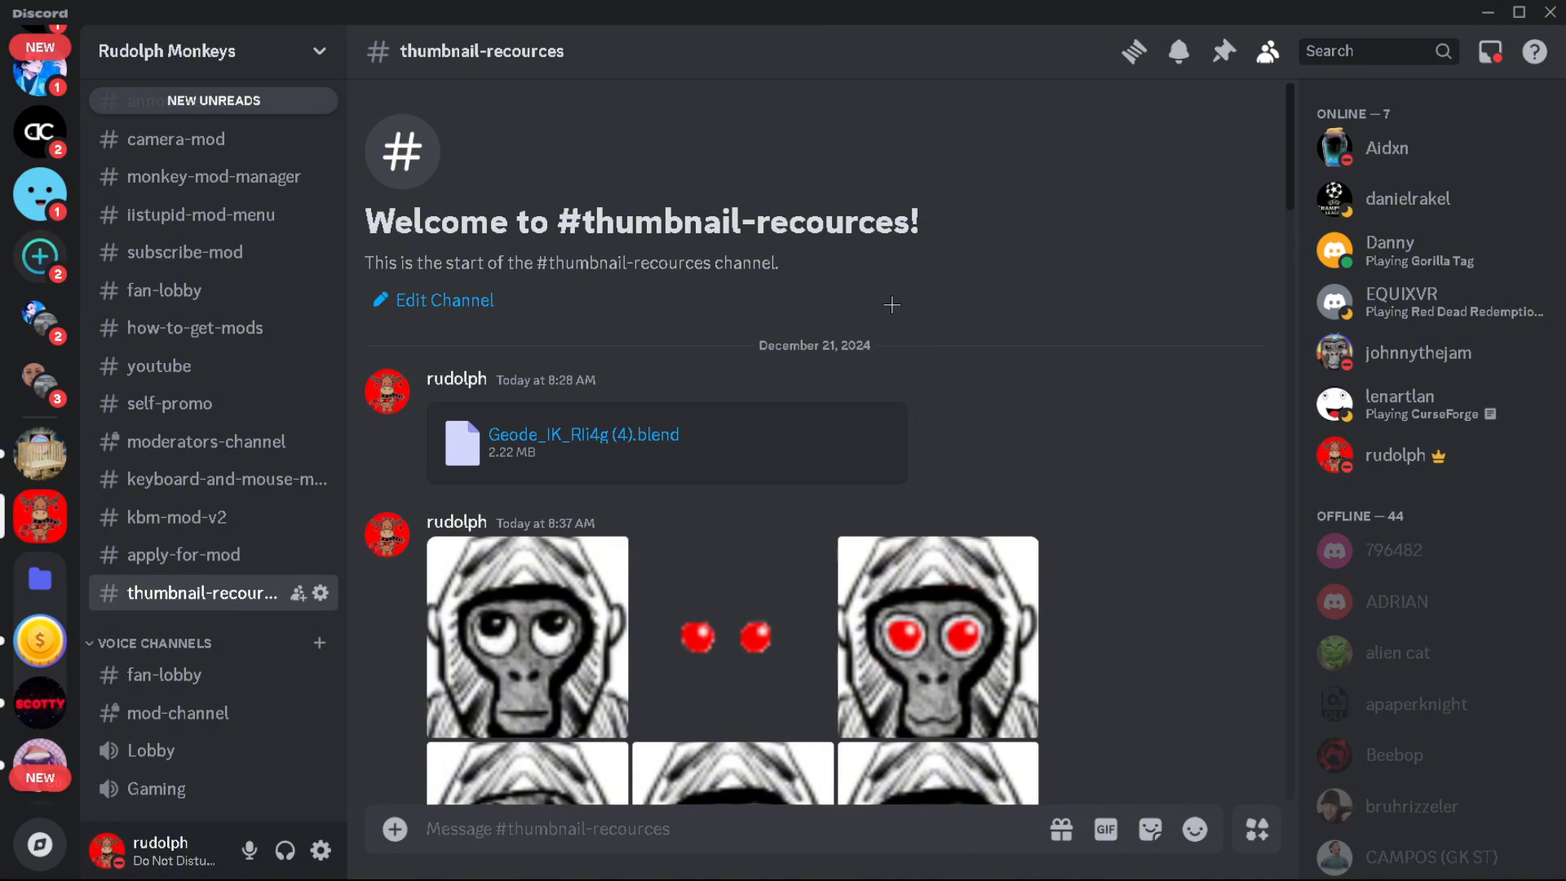
- Open the Gorilla Cosmetics 3.0.2 release from the thumbnail-recources channel, view its downloadable assets and close the page
scroll(827, 359, "down", 4)
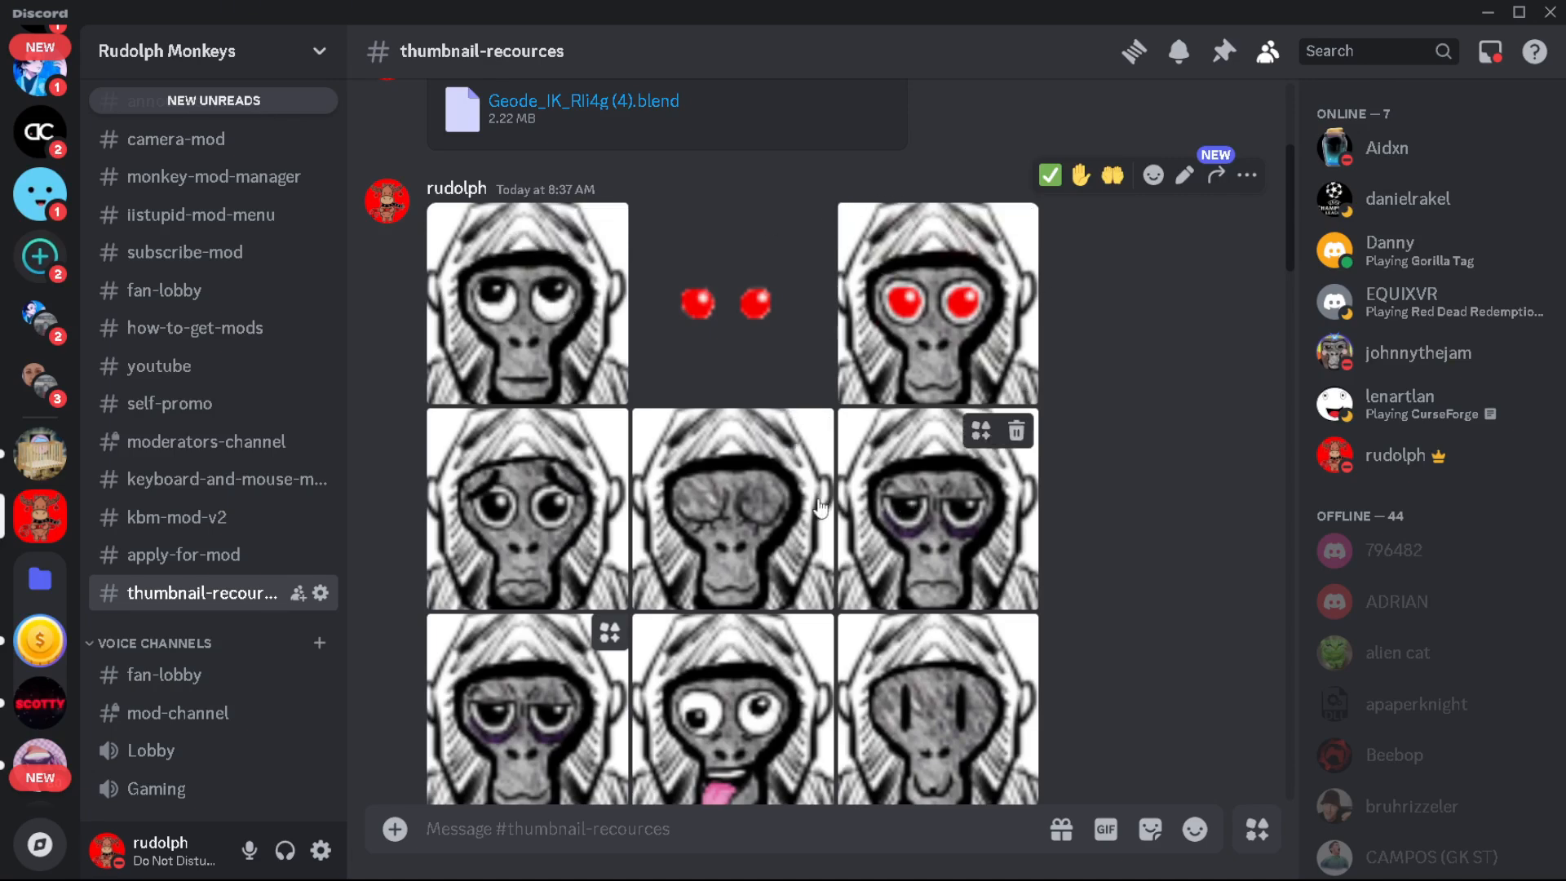
scroll(889, 269, "down", 15)
scroll(861, 454, "down", 3)
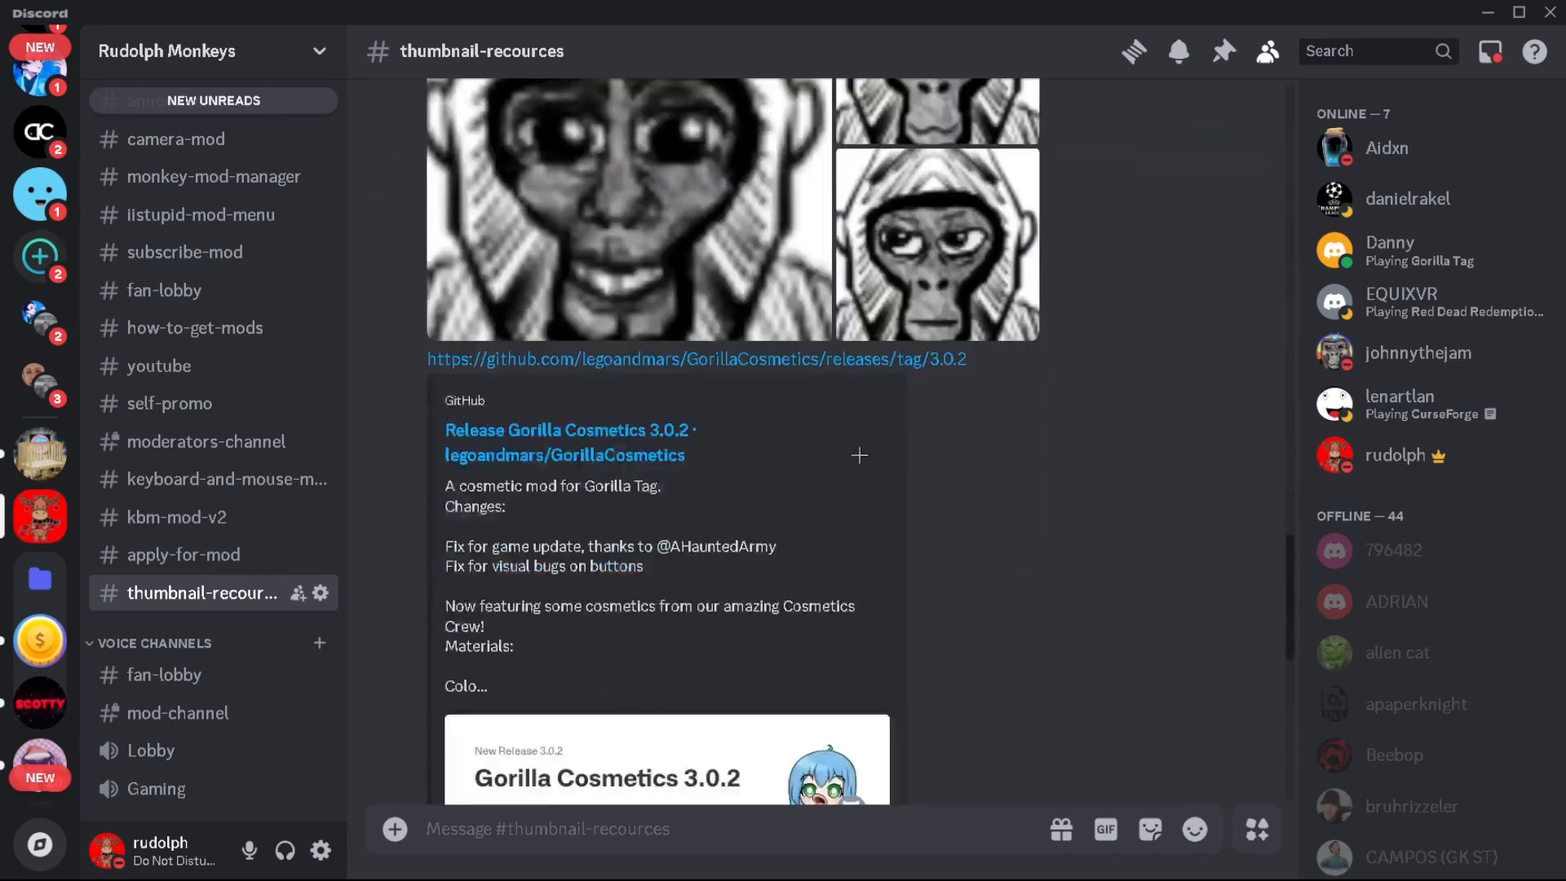
scroll(633, 441, "down", 2)
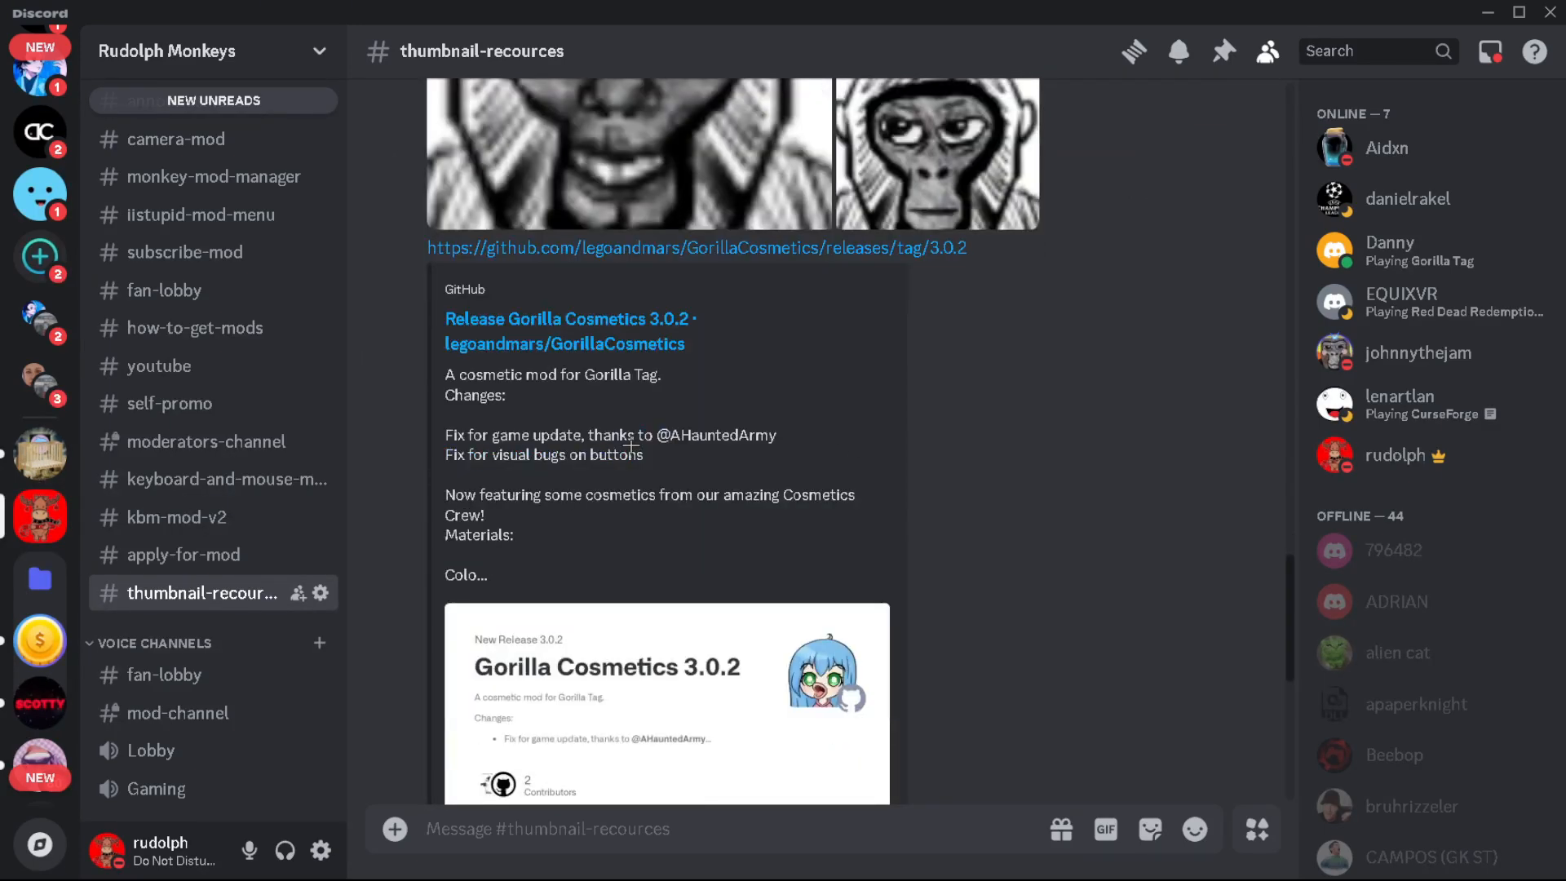
left_click(601, 343)
left_click(1023, 575)
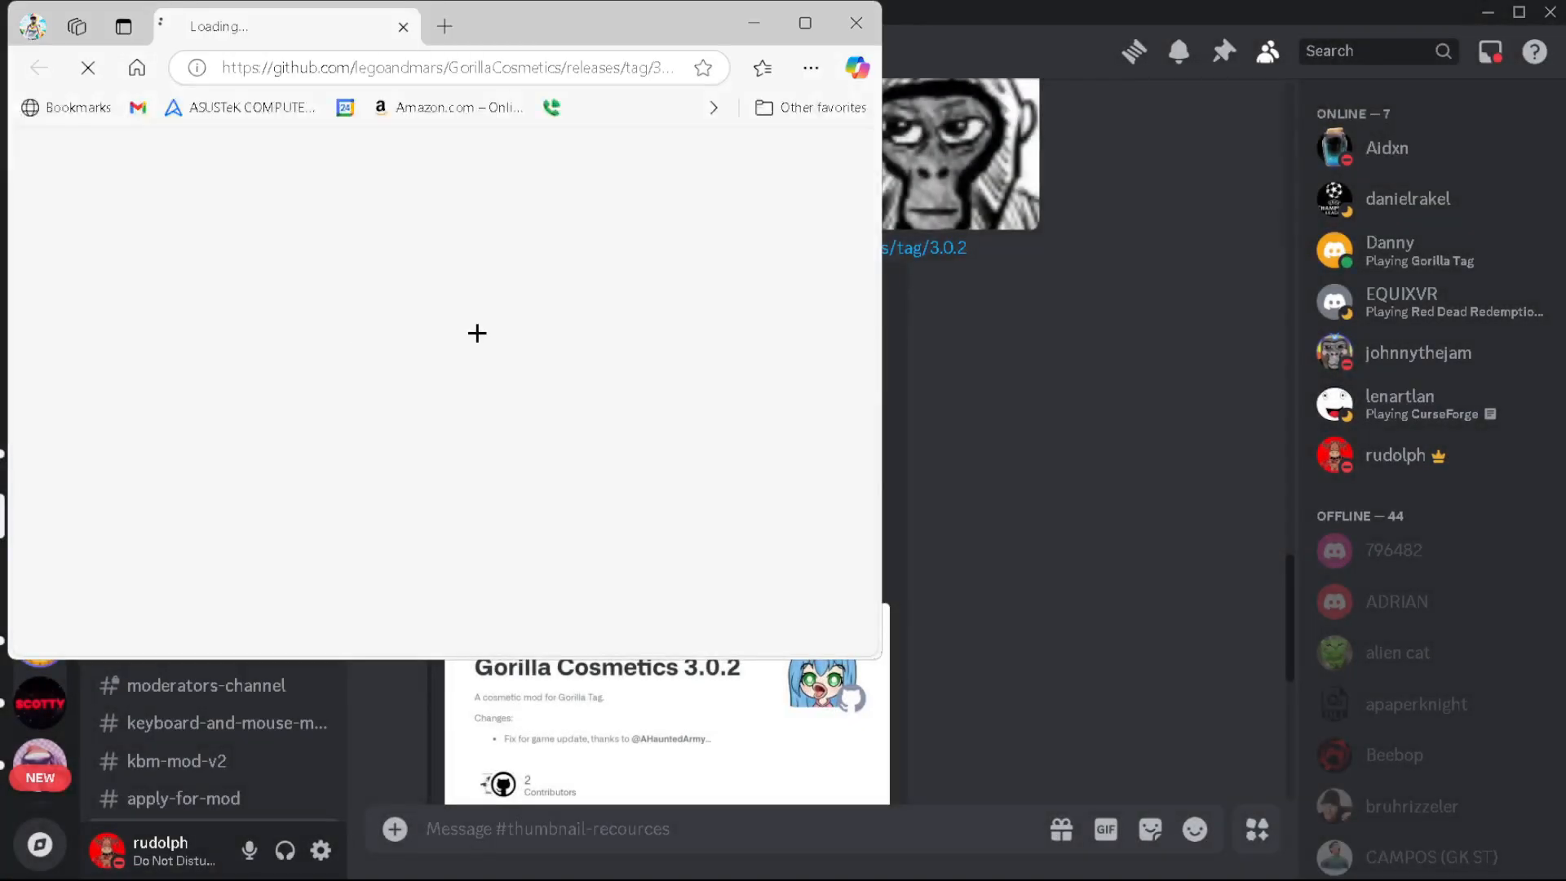
scroll(417, 451, "down", 10)
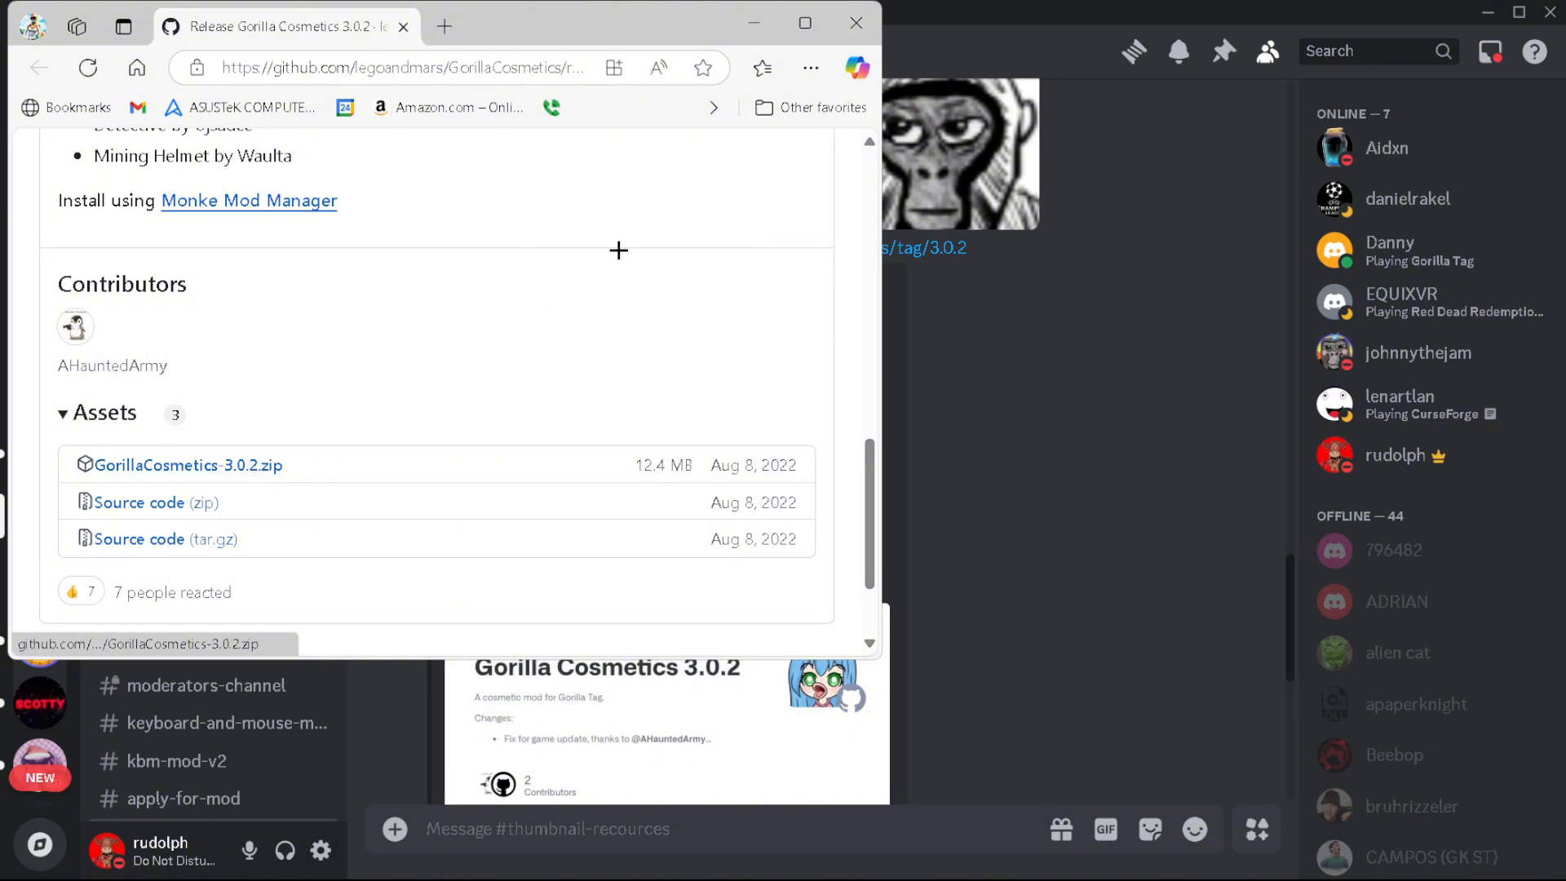
left_click(856, 18)
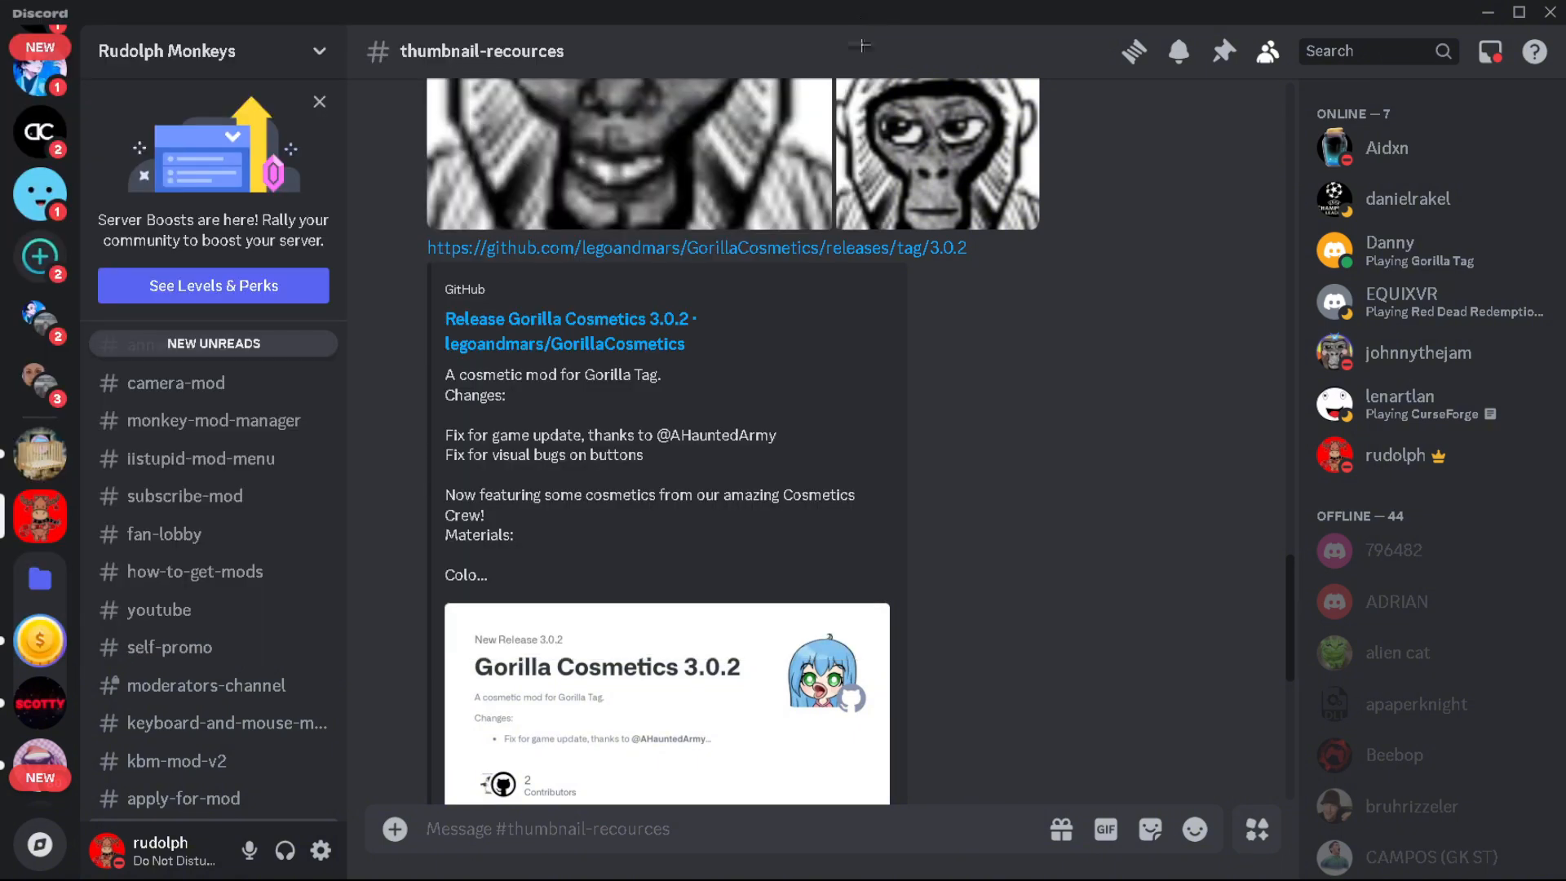
- Open the channel's shared Google Drive folder and preview YT.png and YT2.png in its Backgrounds folder
scroll(728, 383, "down", 6)
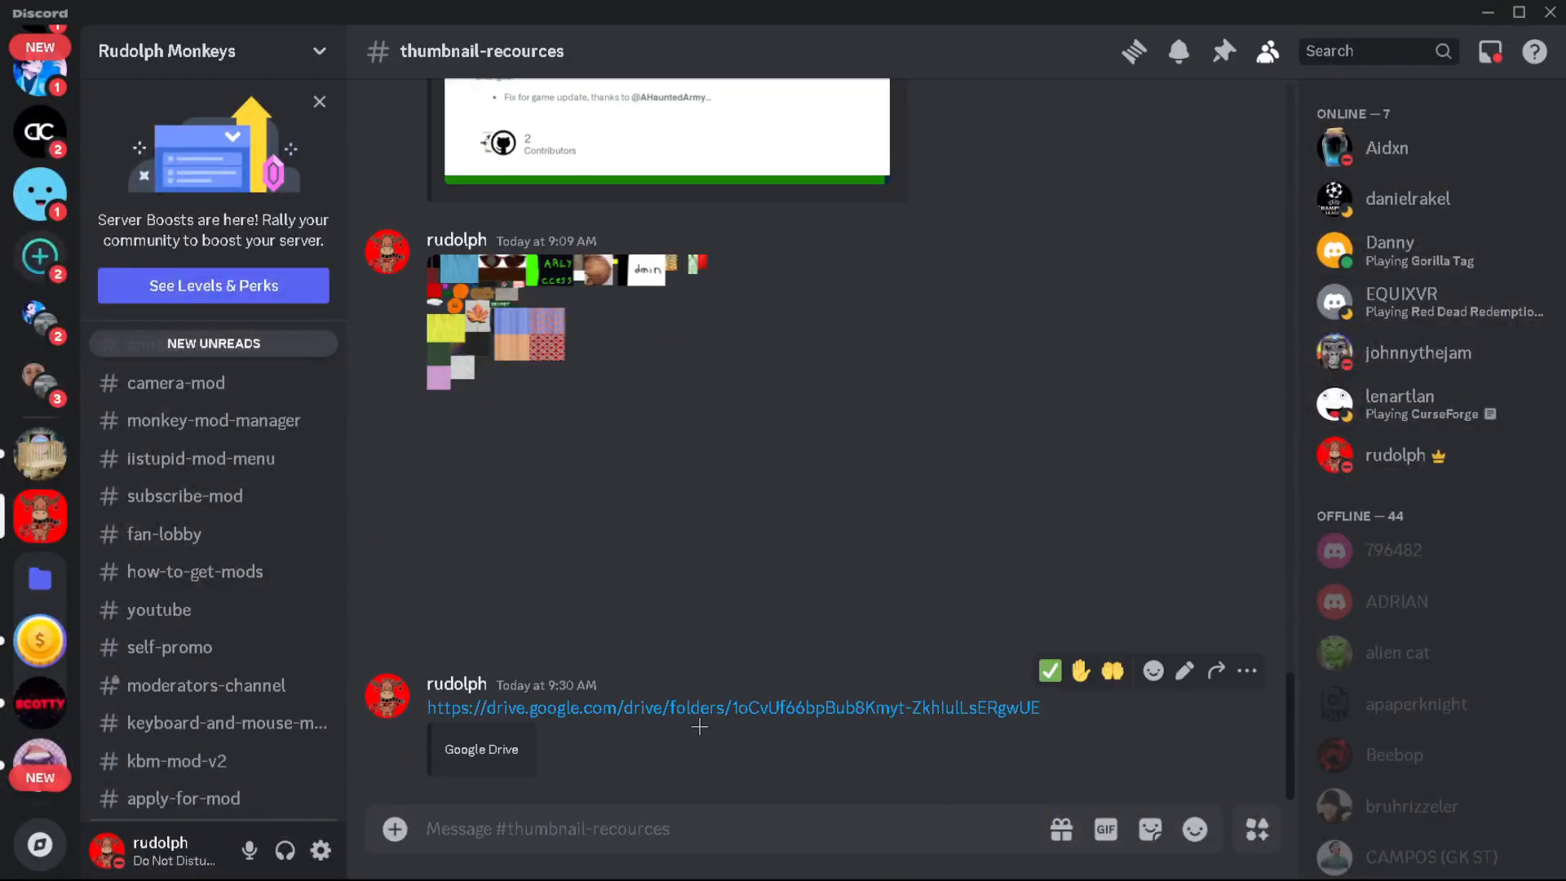
left_click(718, 707)
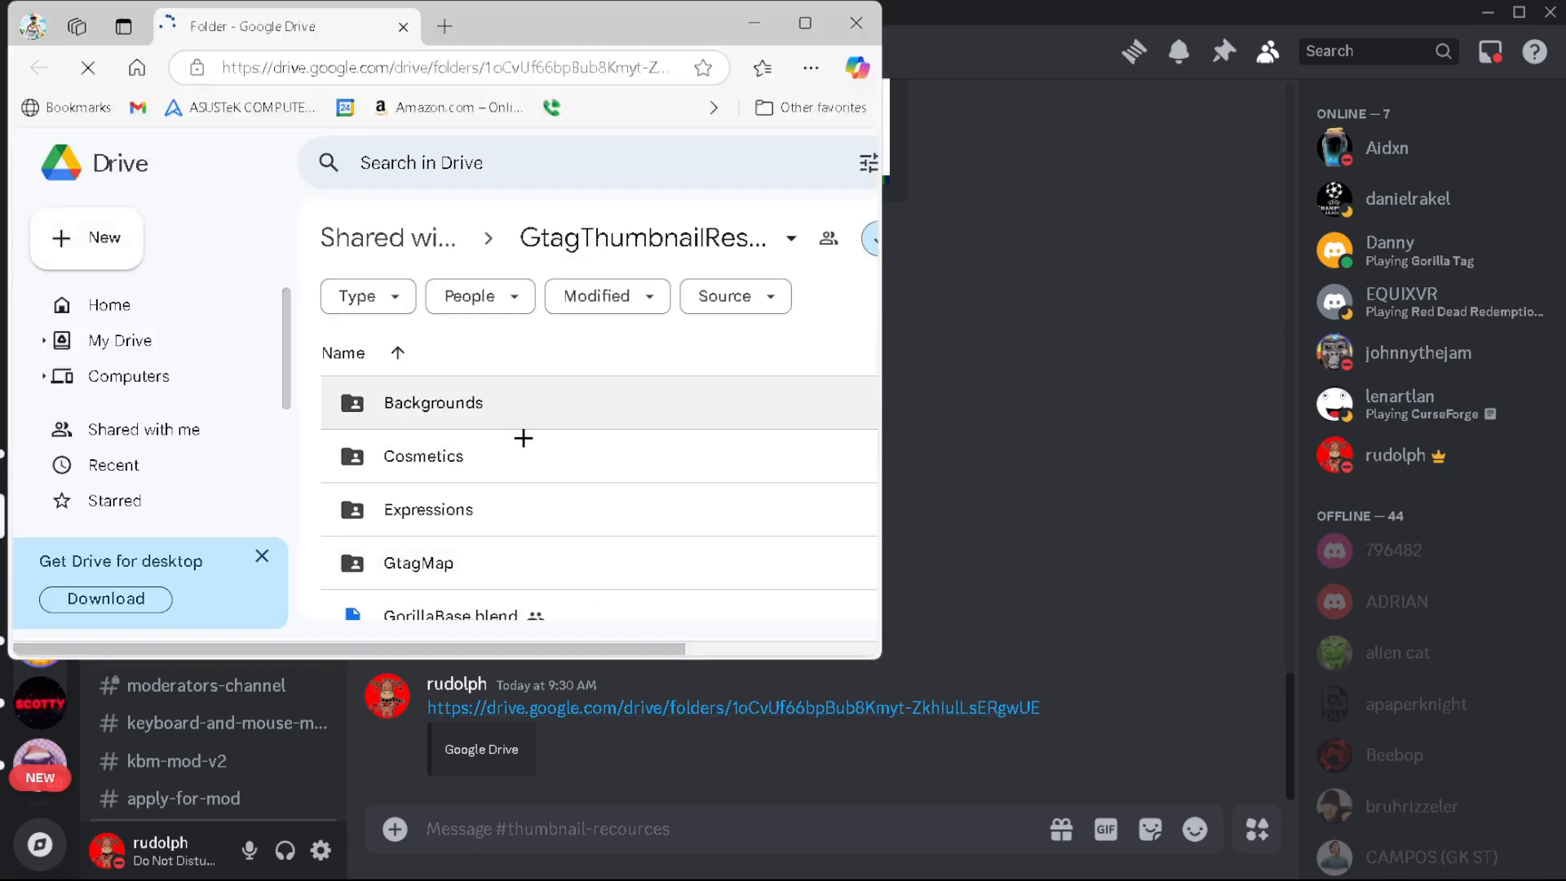
left_click(480, 403)
double_click(479, 403)
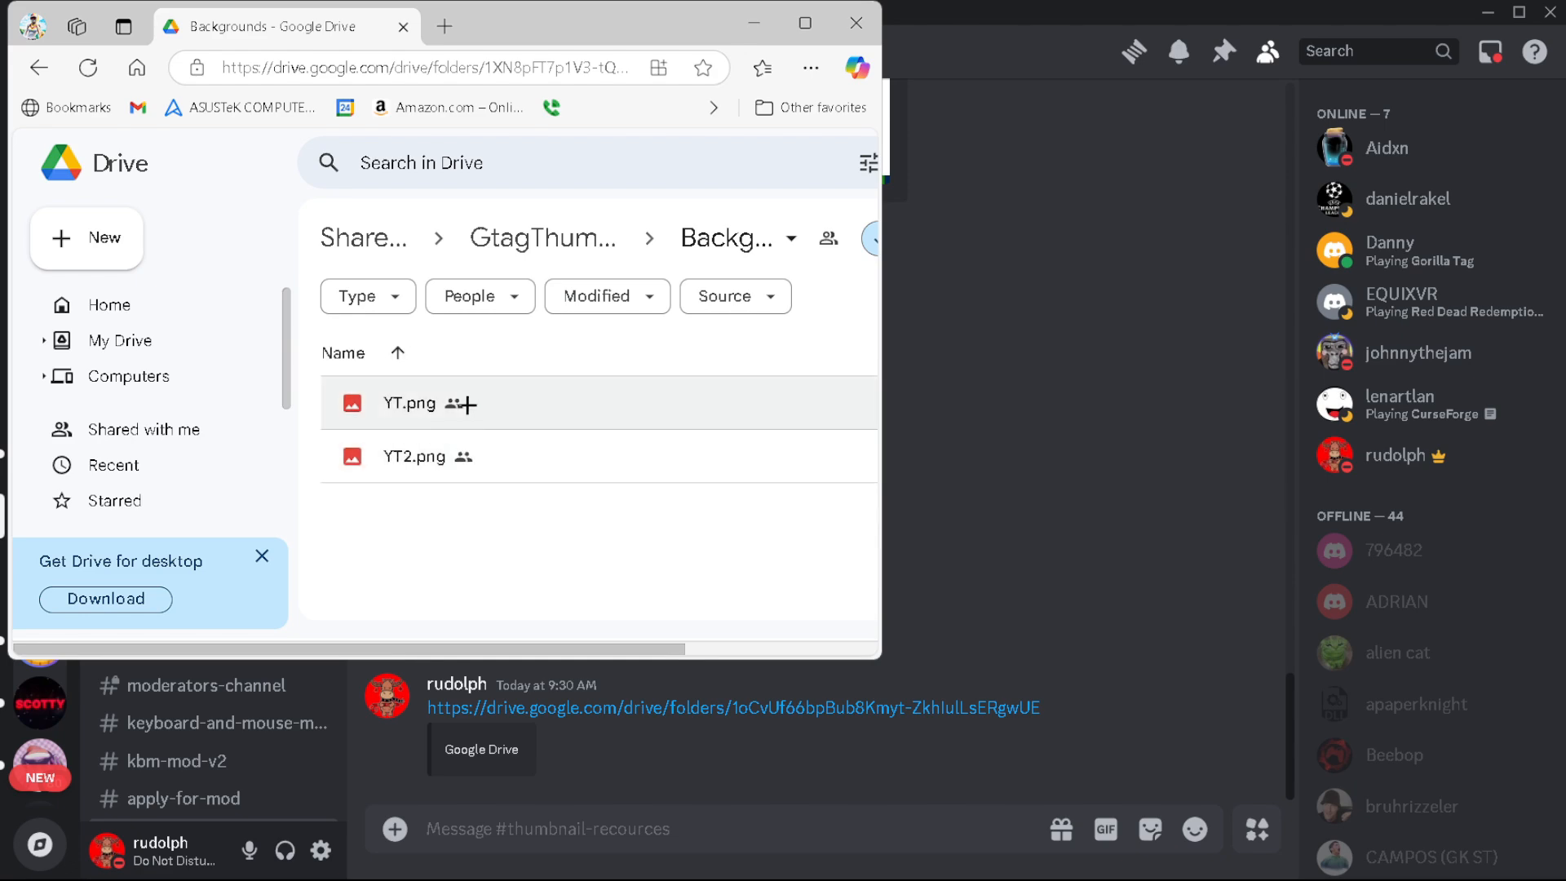
double_click(559, 402)
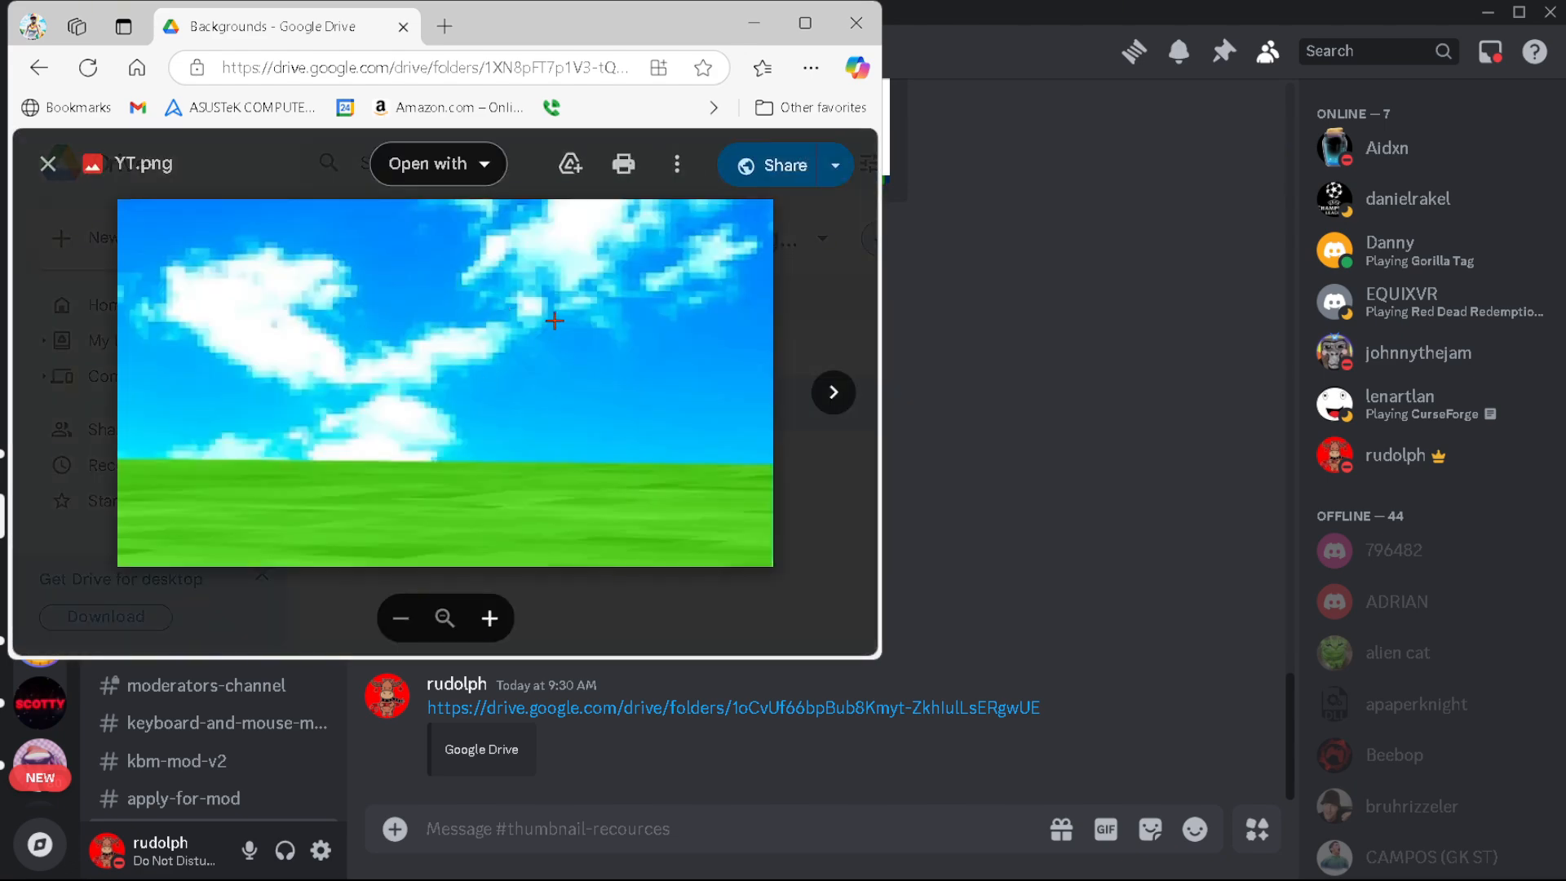
key("Escape")
key("Down")
key("Return")
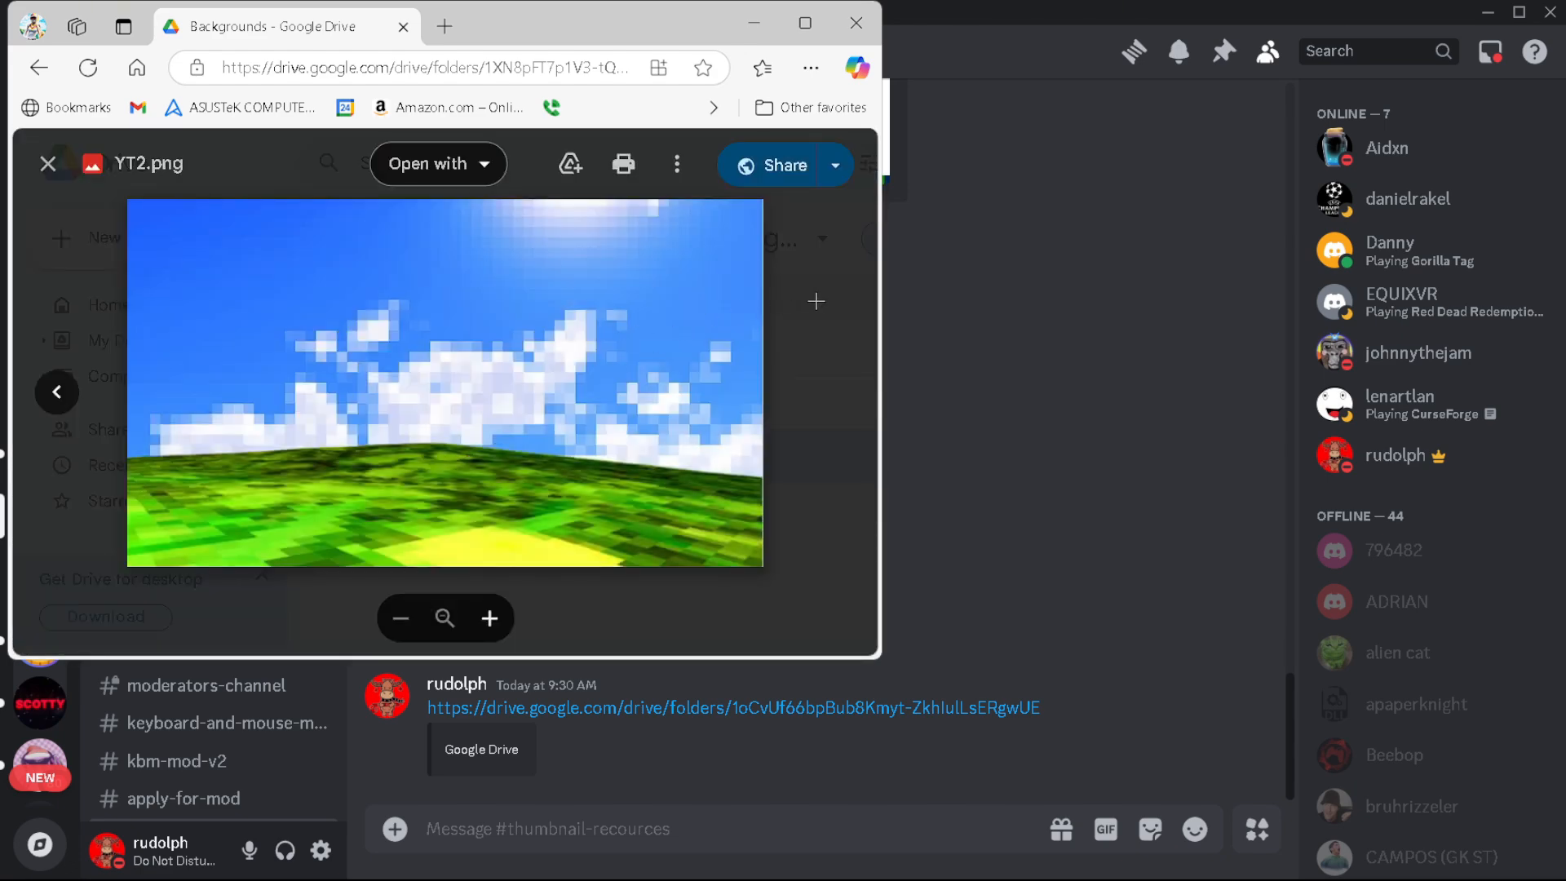
key("Escape")
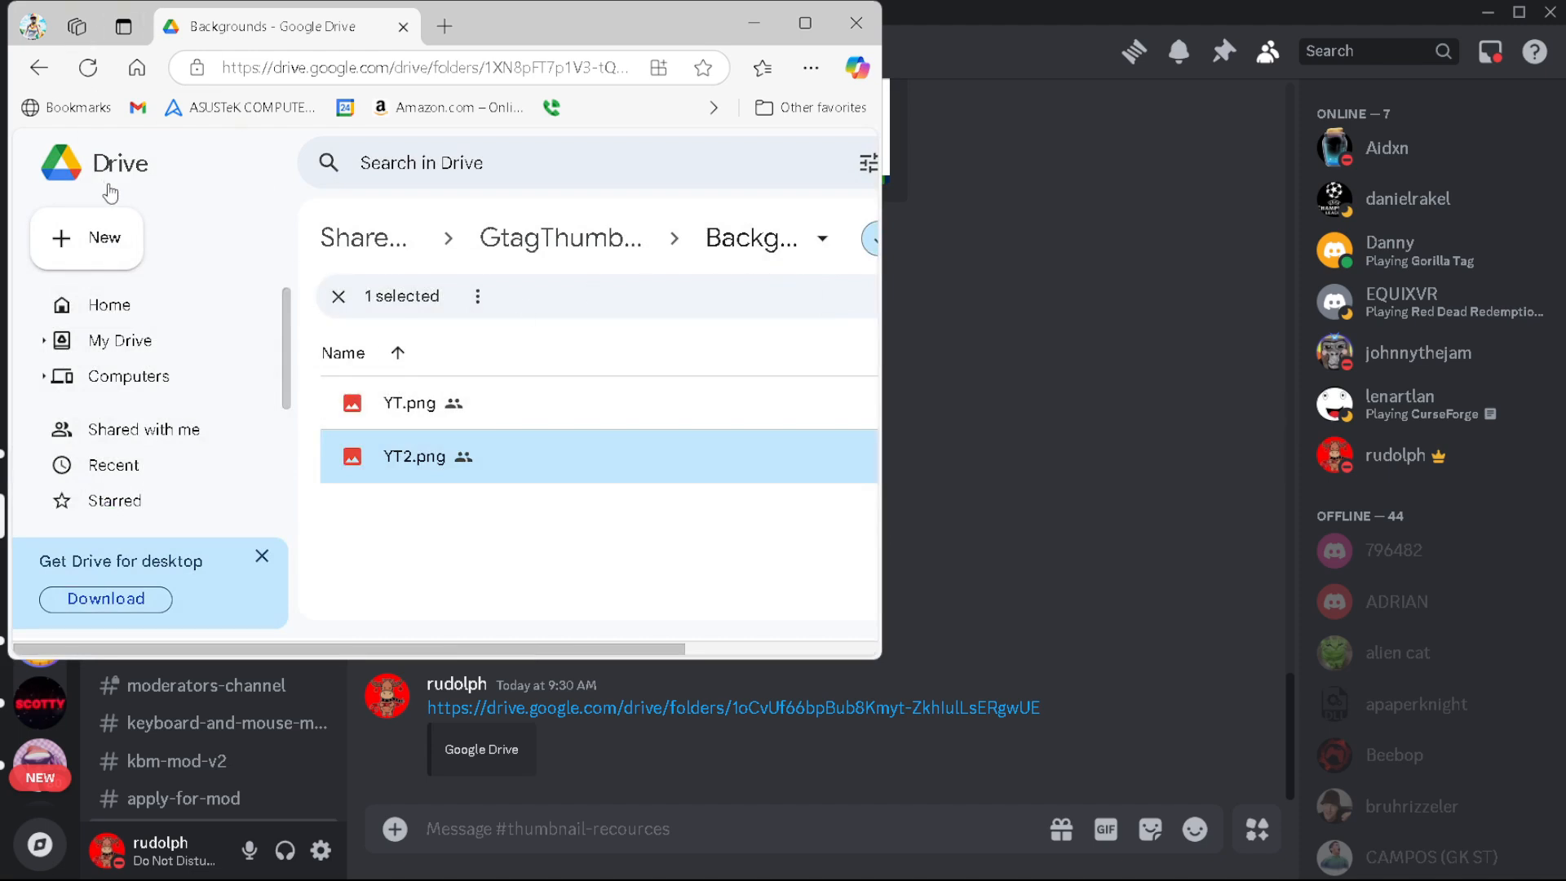
- Browse the Cosmetics folder for hatlas.png, look up its download option and close the browser window
left_click(38, 66)
double_click(445, 455)
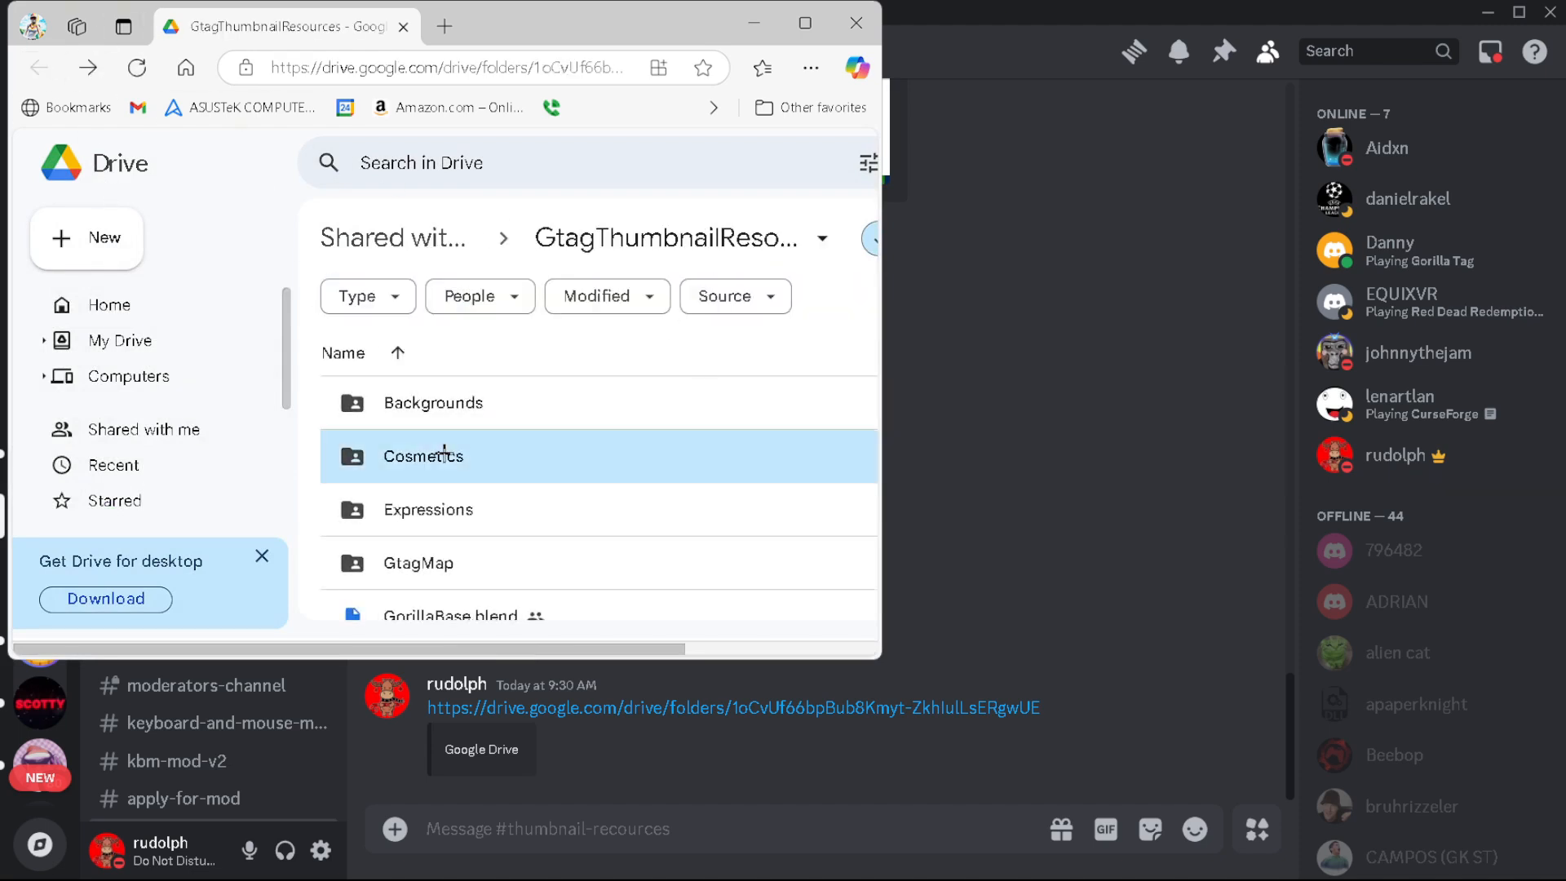
scroll(522, 487, "down", 3)
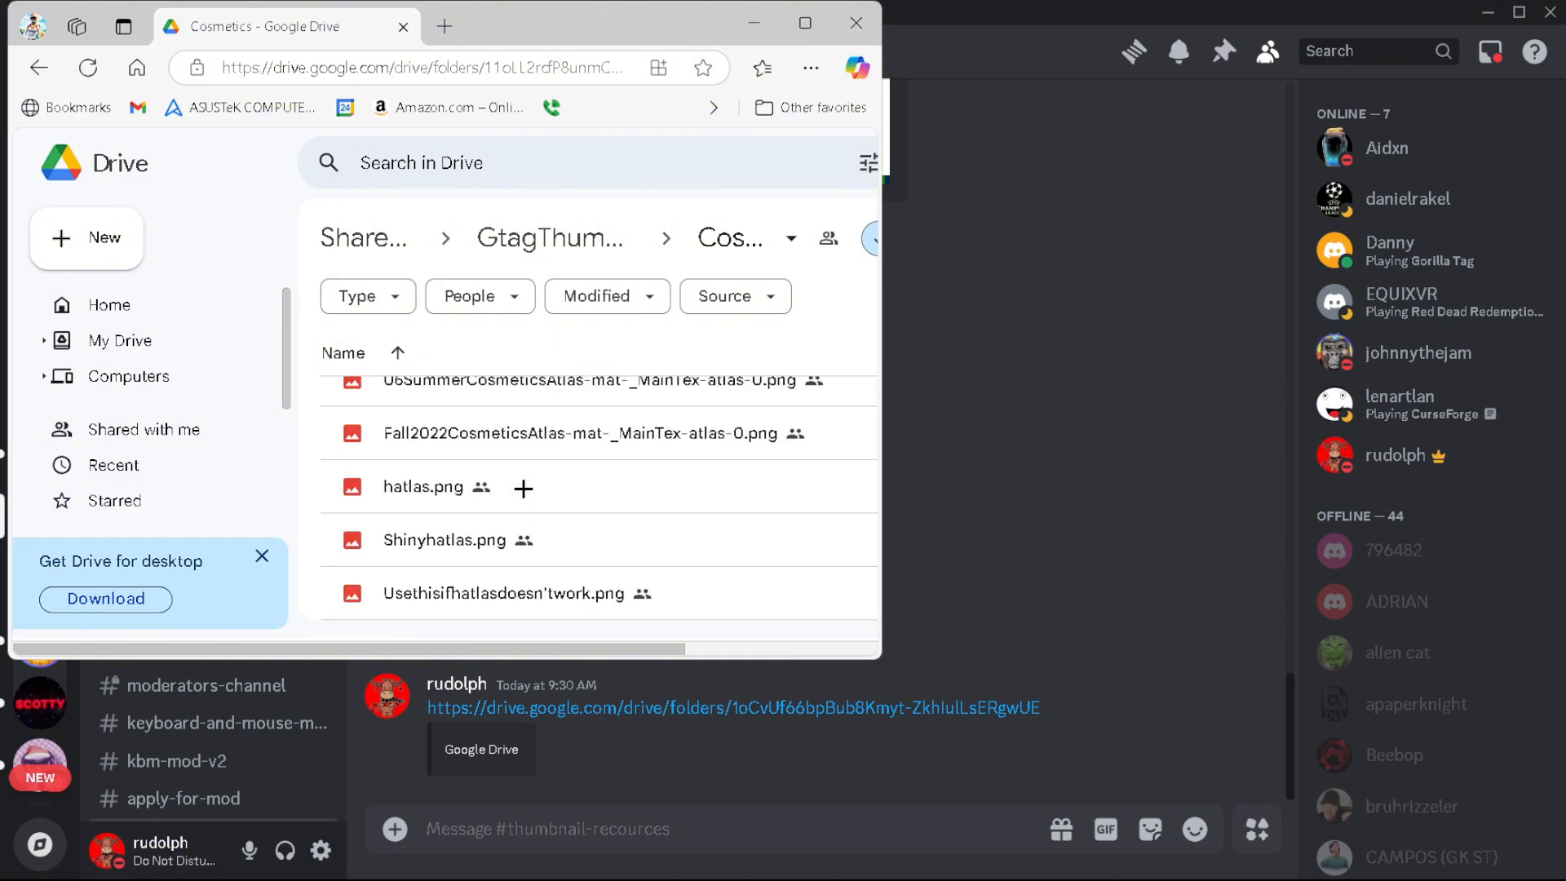
right_click(454, 489)
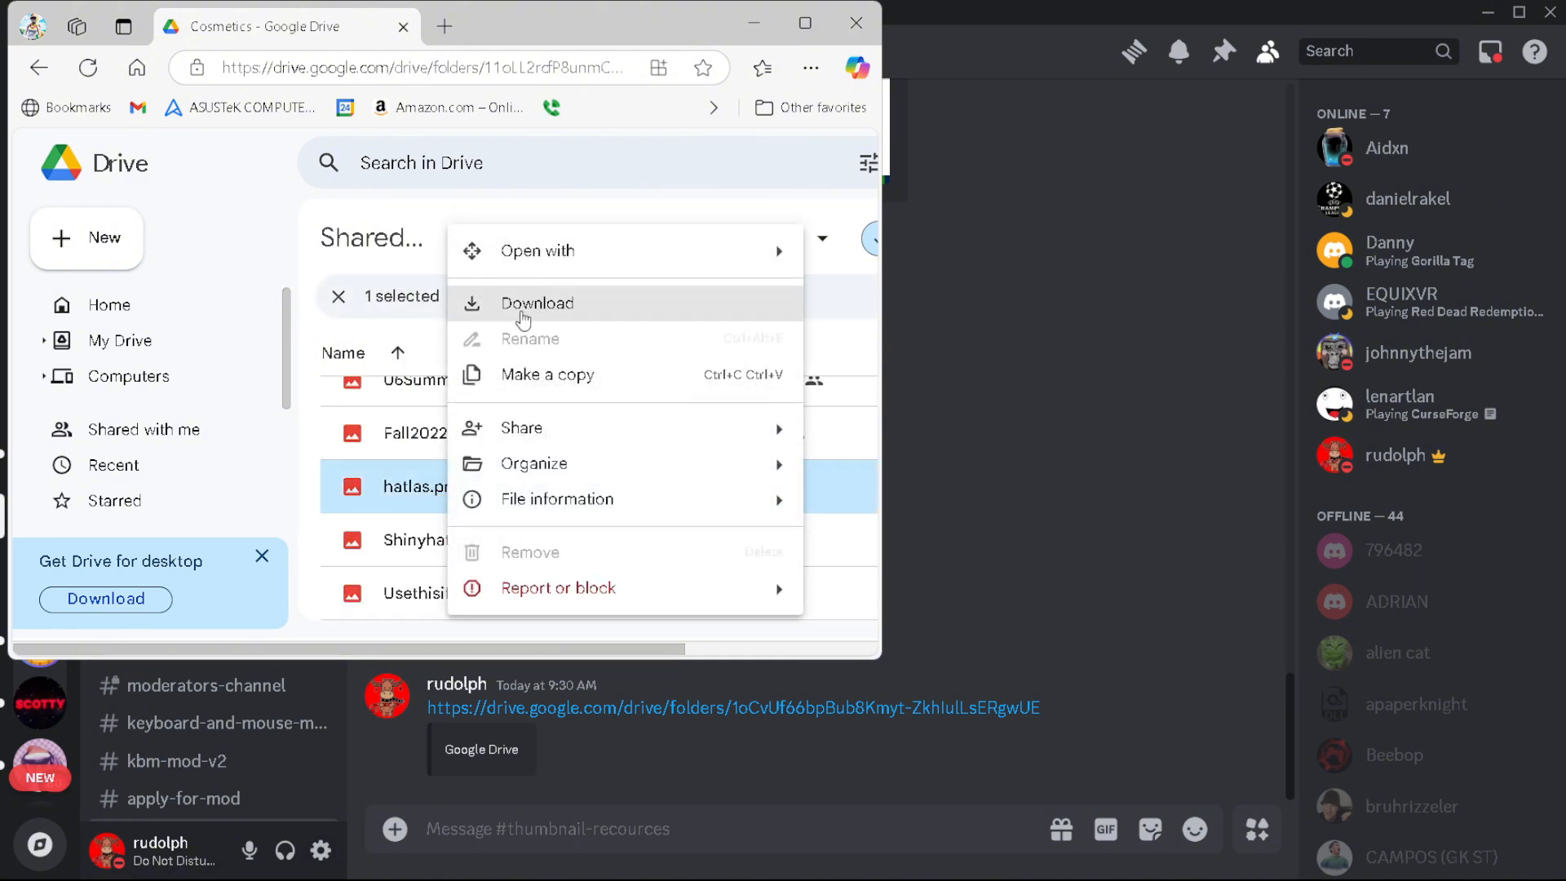
left_click(336, 412)
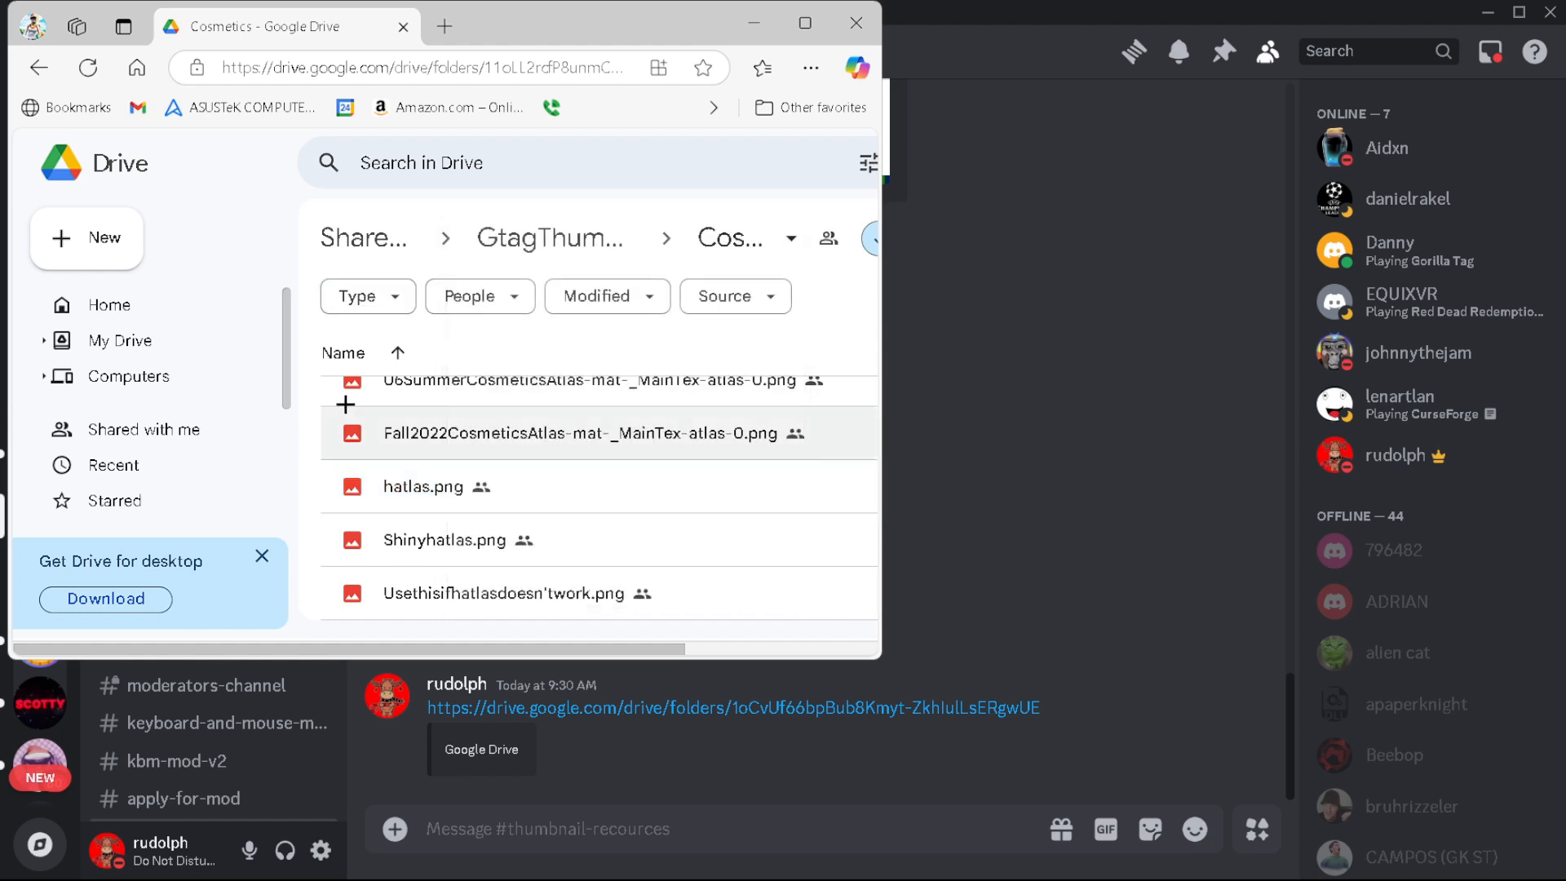
left_click(855, 22)
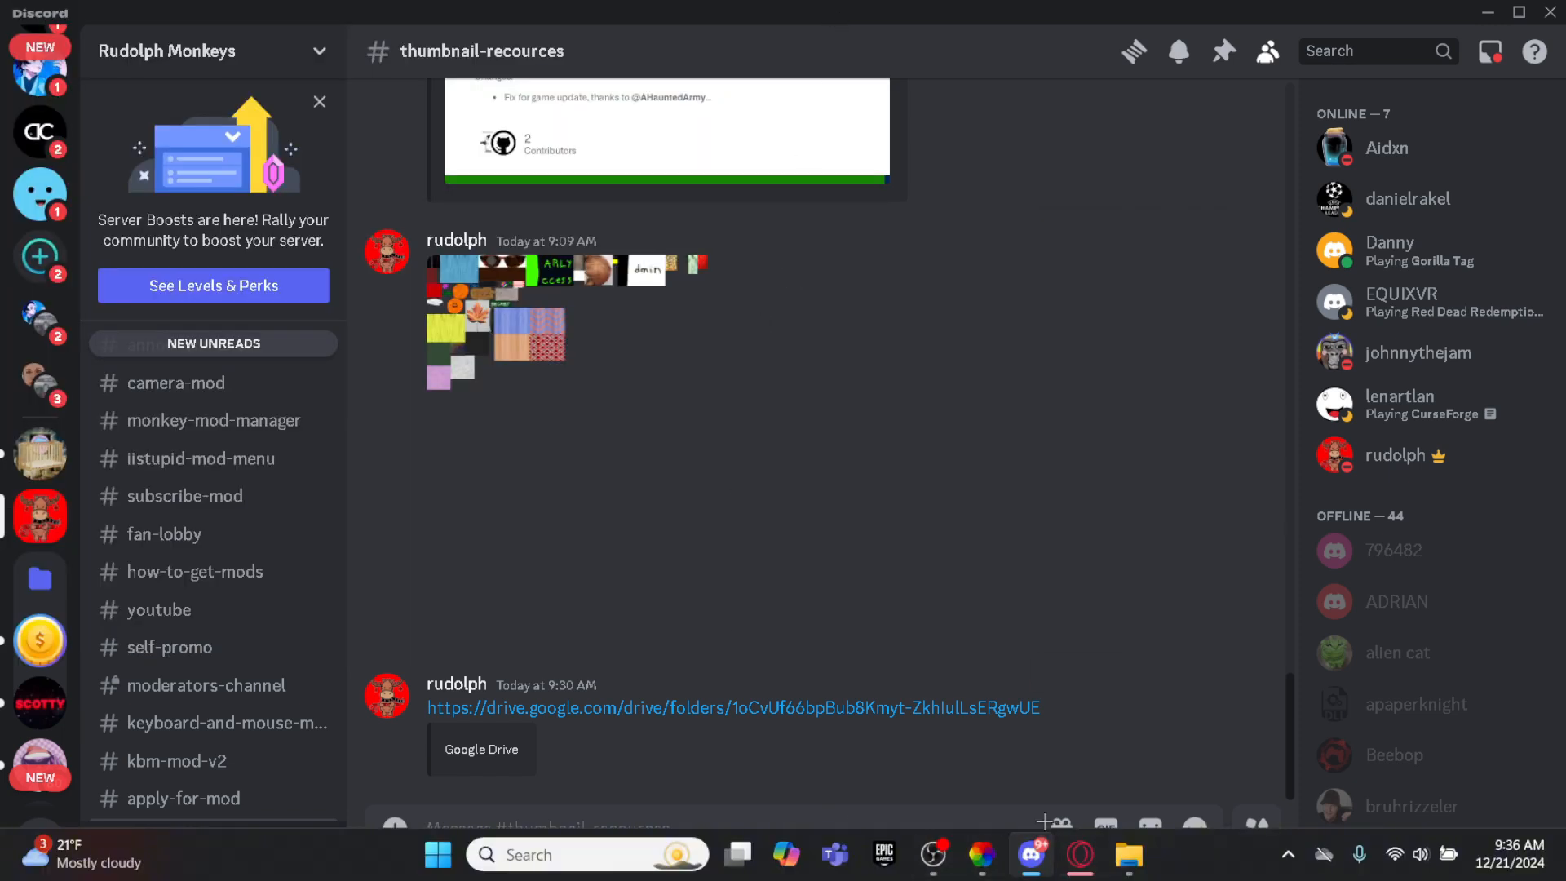
- Open Geode_IK_Rli4g (4) from the Downloads folder in Blender and view the whole gorilla rig outside the camera view
left_click(1128, 855)
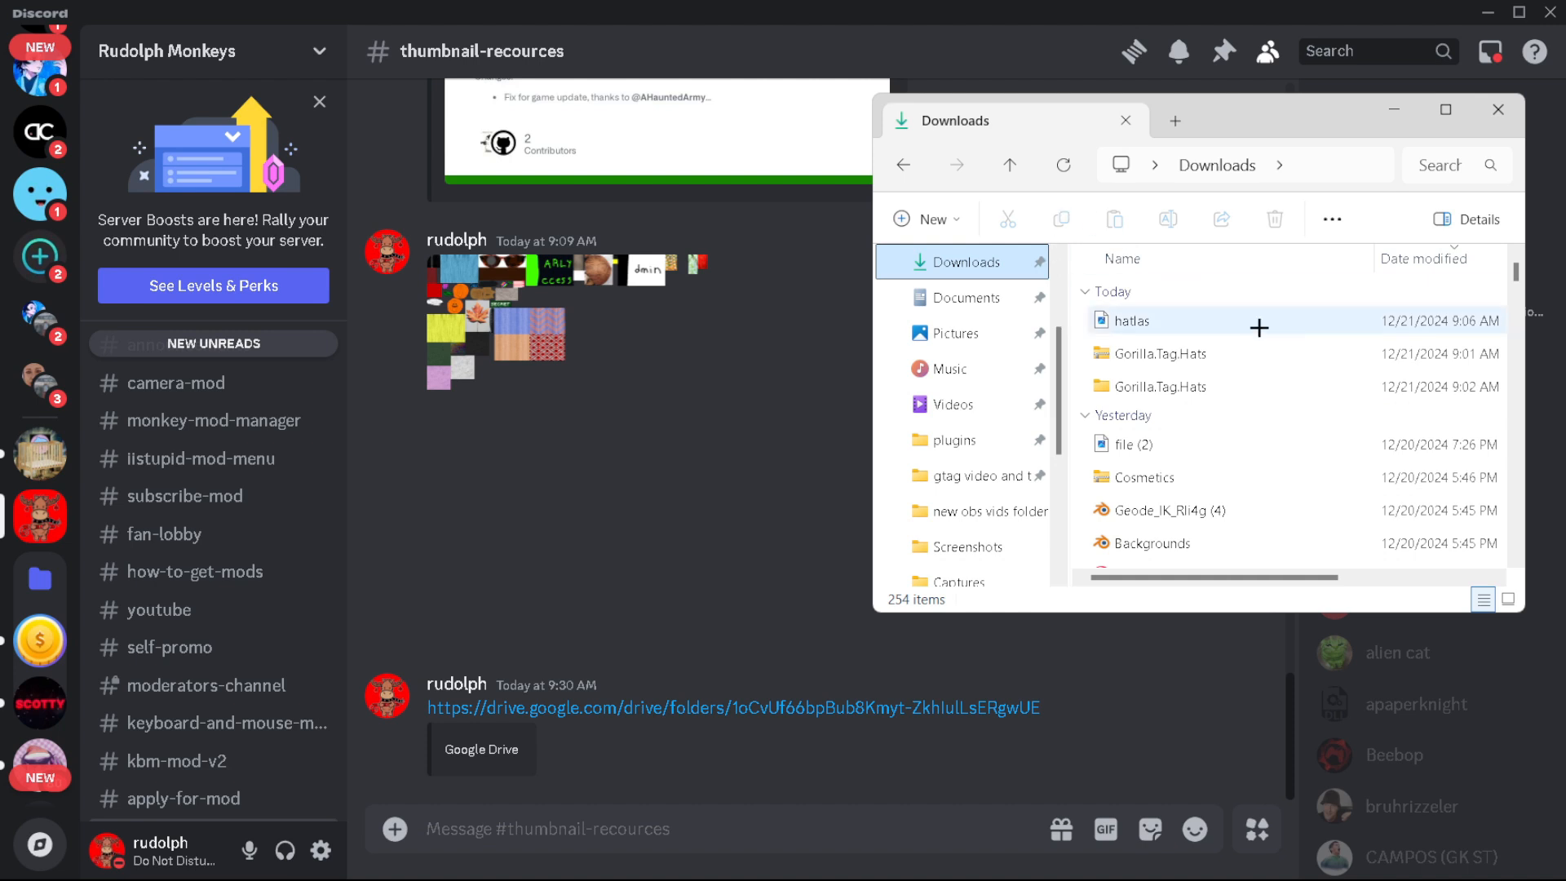
left_click(1178, 509)
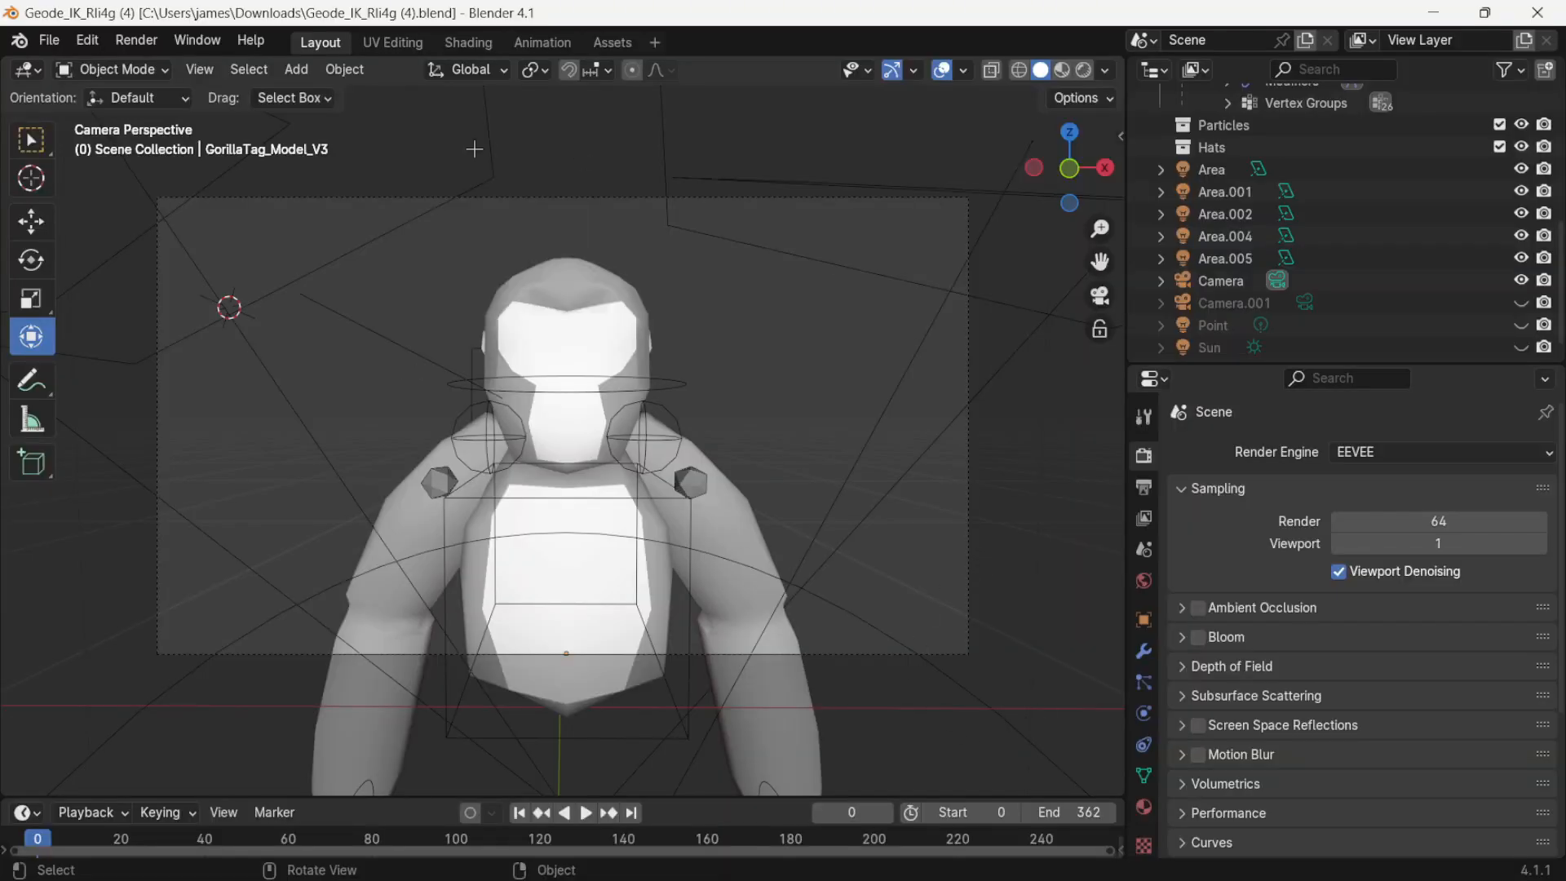
middle_click_drag(481, 426, 638, 383)
scroll(638, 382, "down", 5)
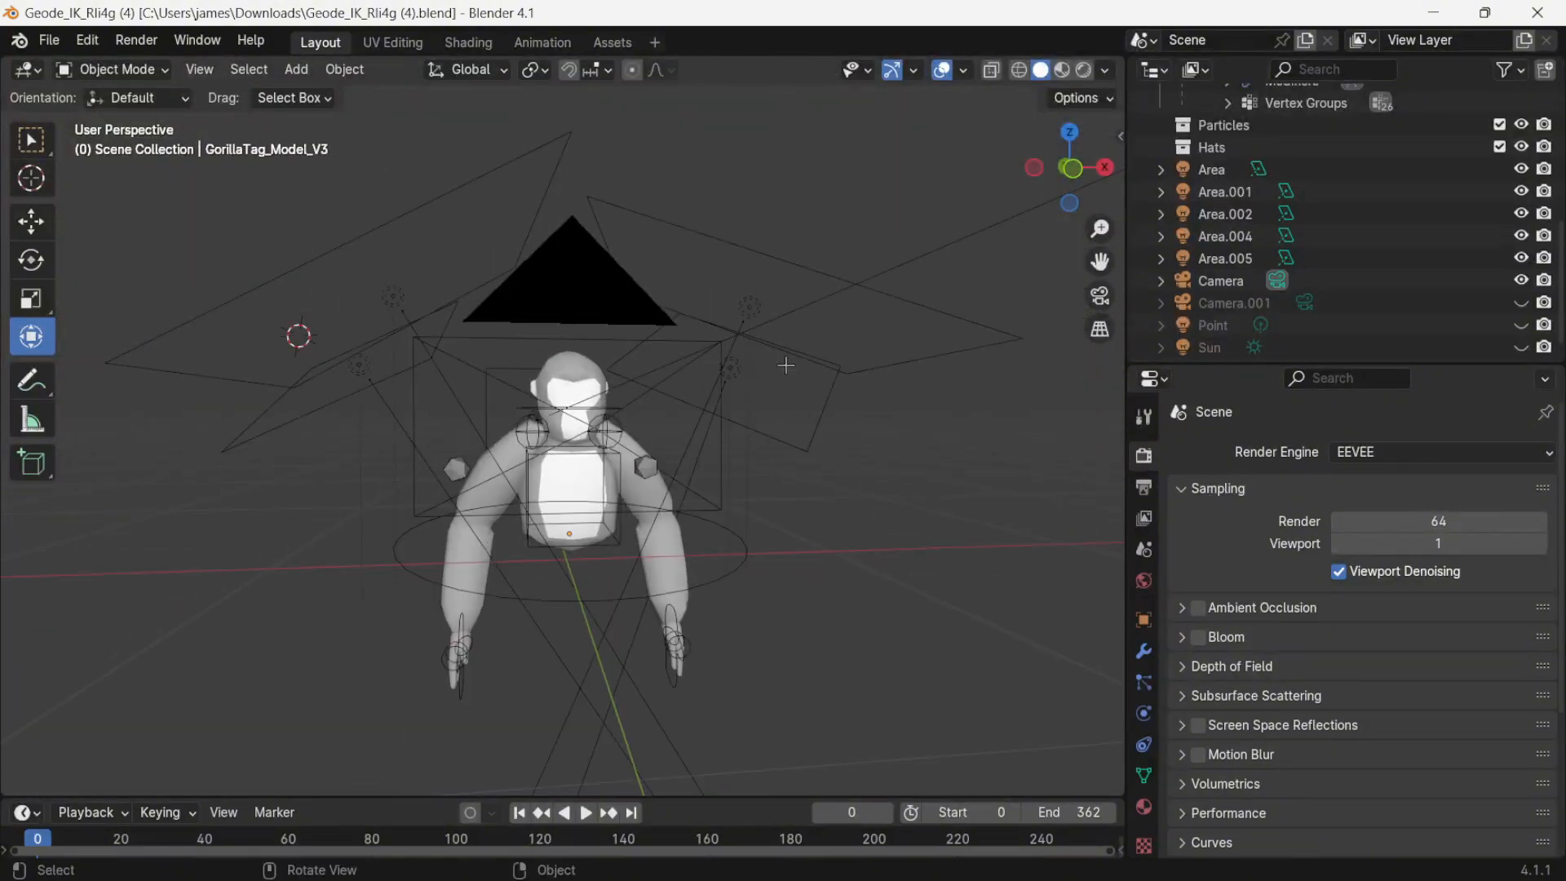
middle_click_drag(785, 365, 707, 351)
scroll(657, 353, "down", 3)
scroll(713, 350, "up", 4)
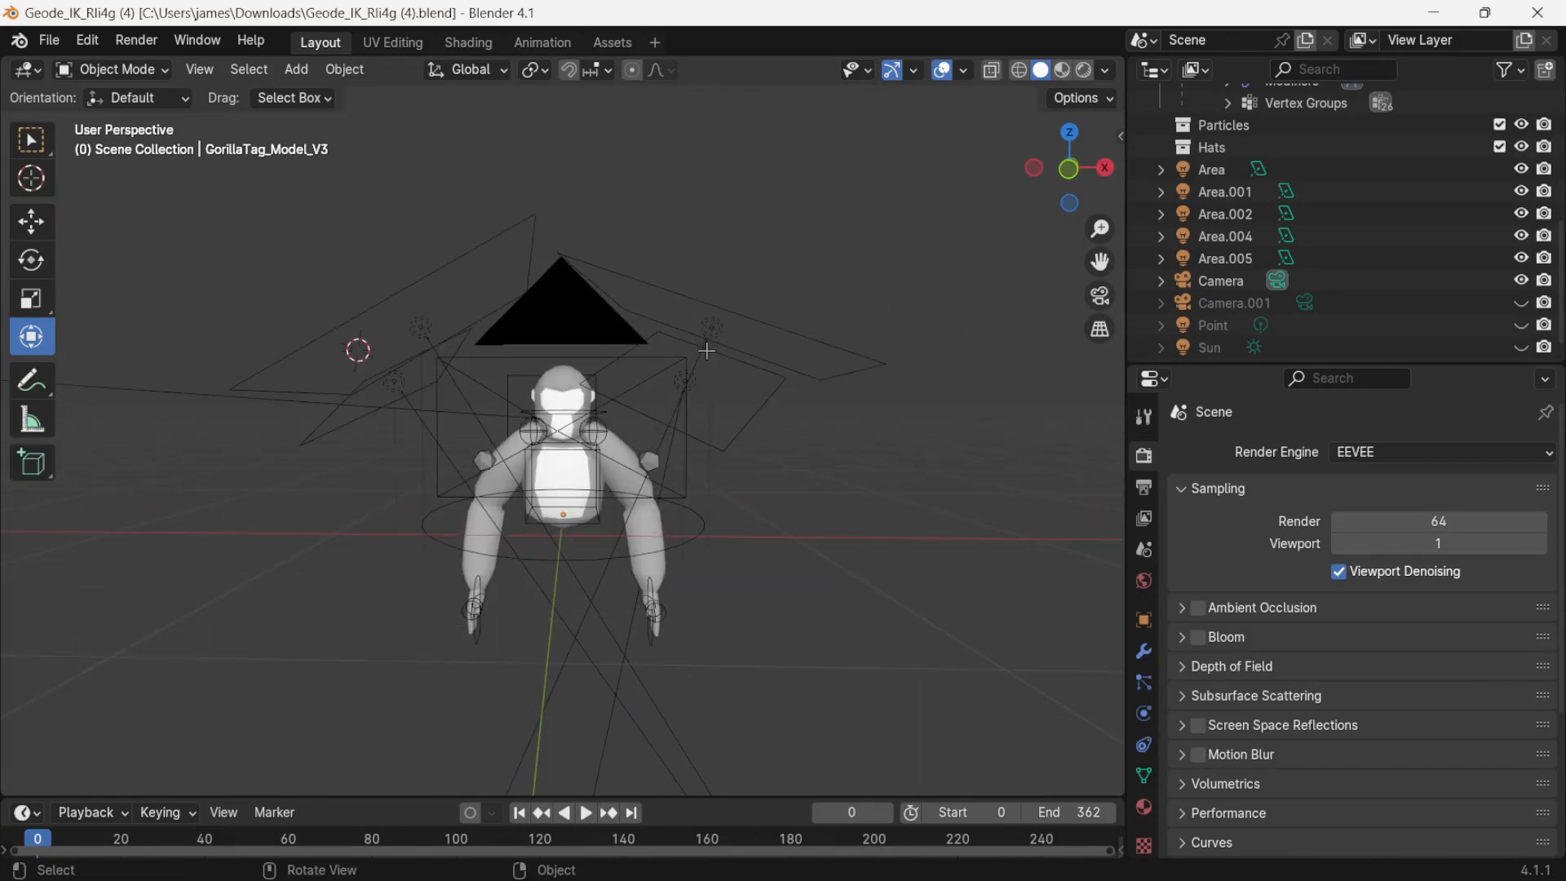
- Display the gorilla model in Material Preview shading, briefly comparing it with Rendered shading
left_click(1062, 70)
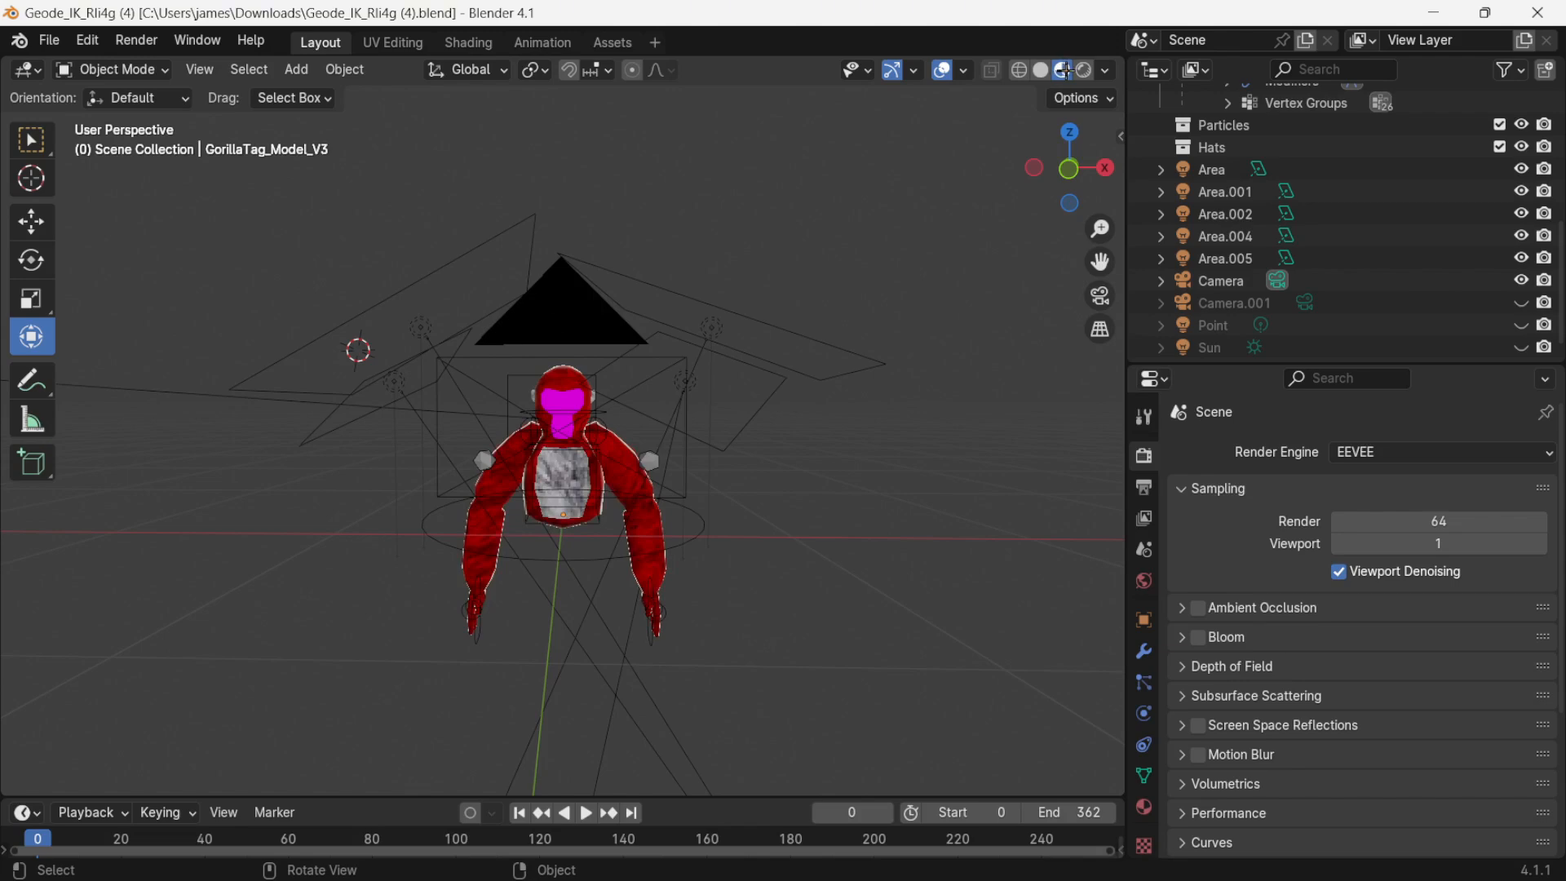
middle_click_drag(767, 328, 878, 263)
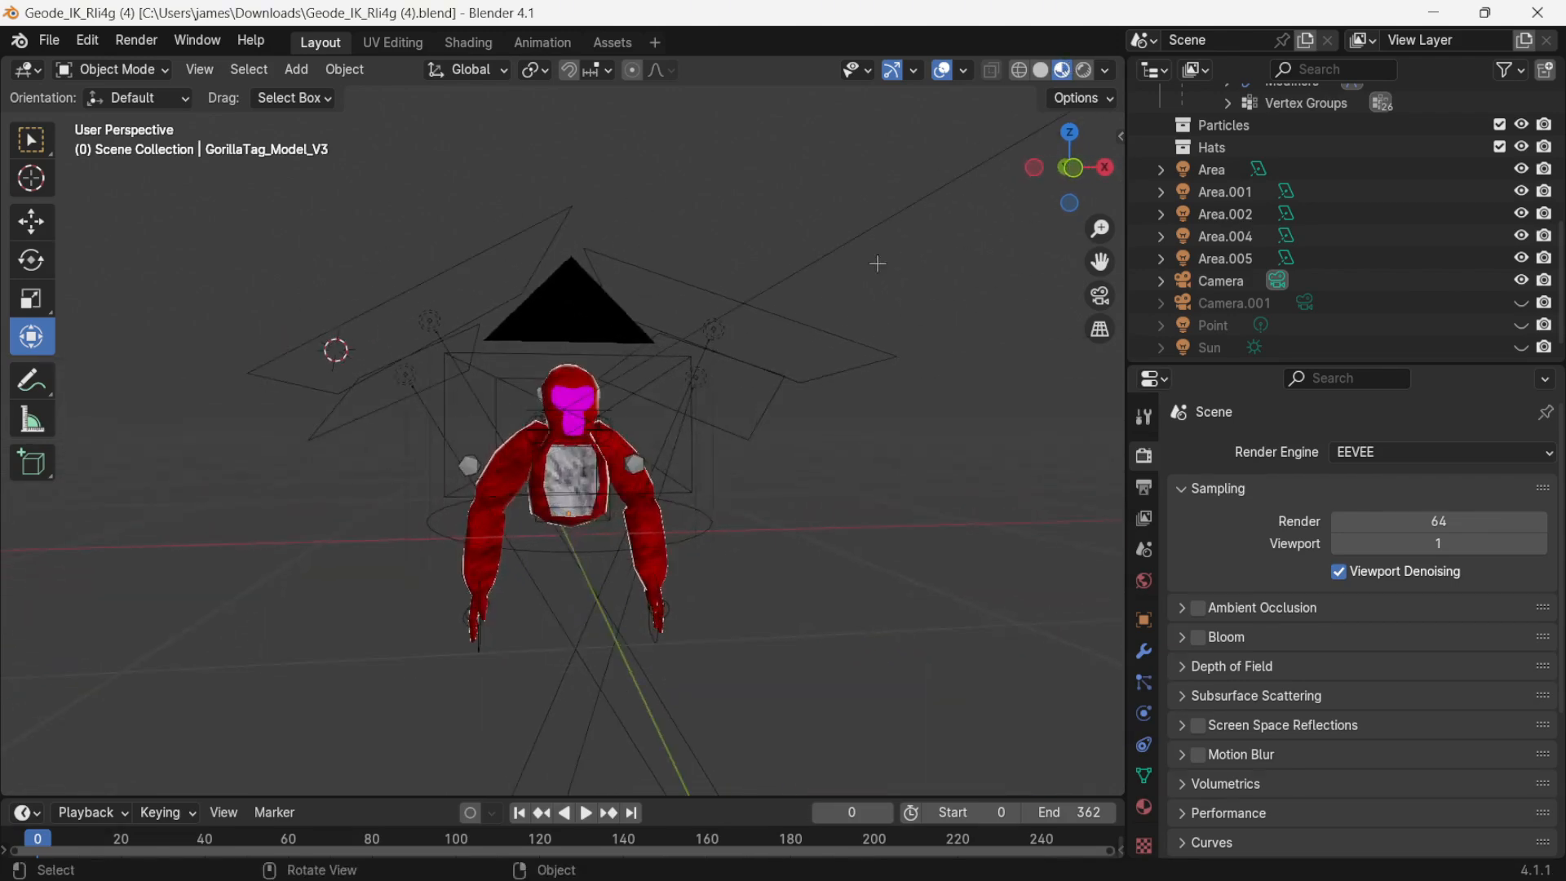
left_click(1084, 70)
mouse_move(892, 237)
middle_mouse_down()
mouse_move(755, 326)
mouse_move(790, 290)
mouse_move(749, 351)
mouse_move(702, 377)
mouse_move(734, 384)
mouse_move(744, 423)
mouse_move(856, 328)
middle_mouse_up()
left_click(1064, 69)
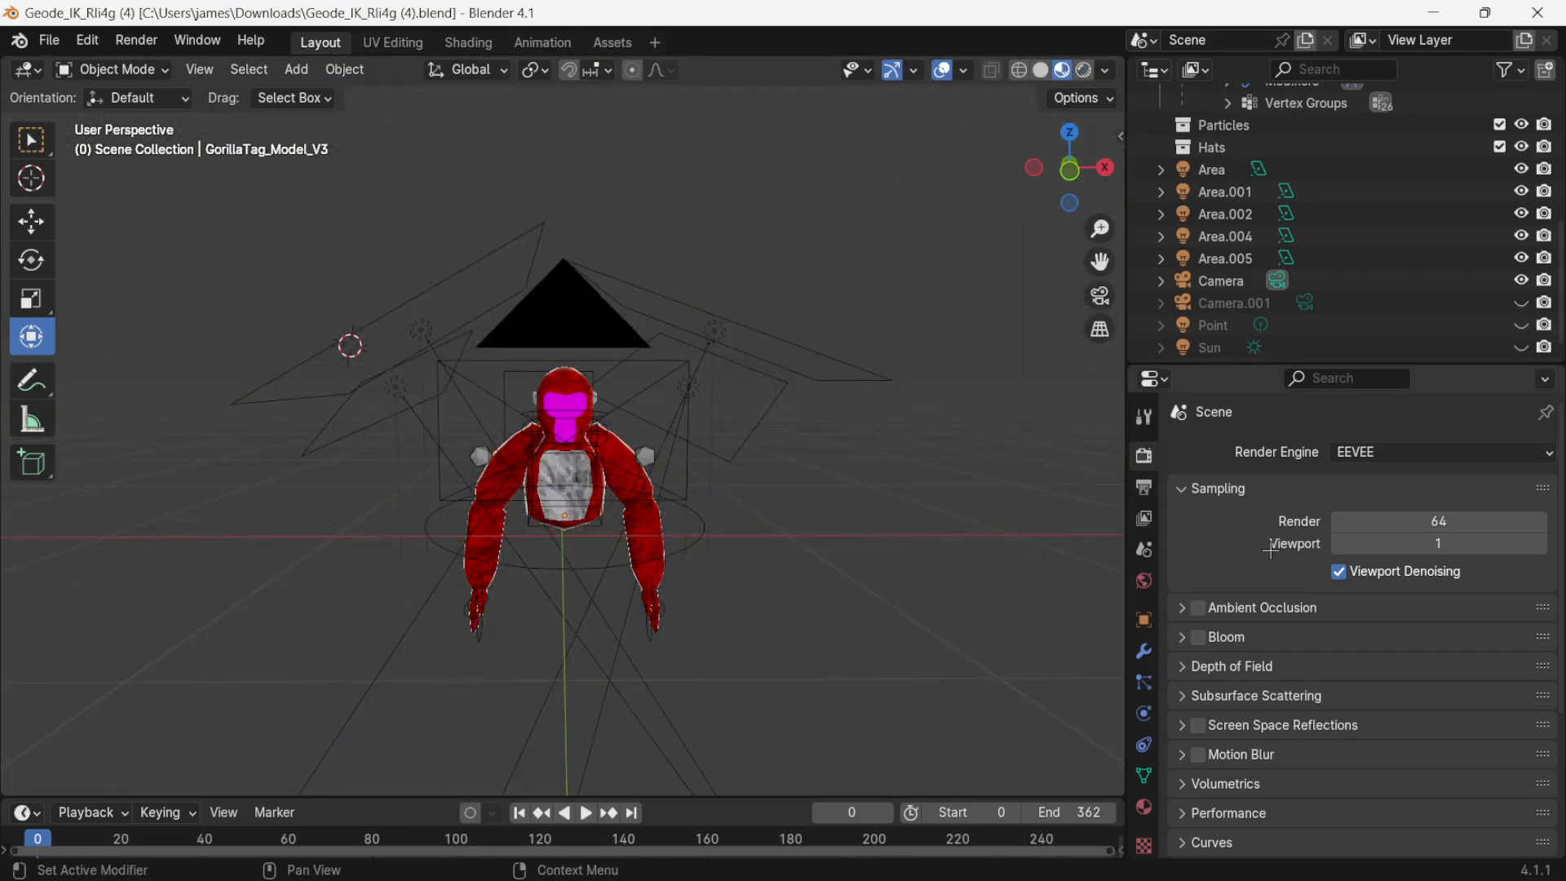
- Select the gorilla's FaceMaterial and assign an Image Texture to input A of its Base Color mix
left_click(1145, 807)
left_click(1250, 481)
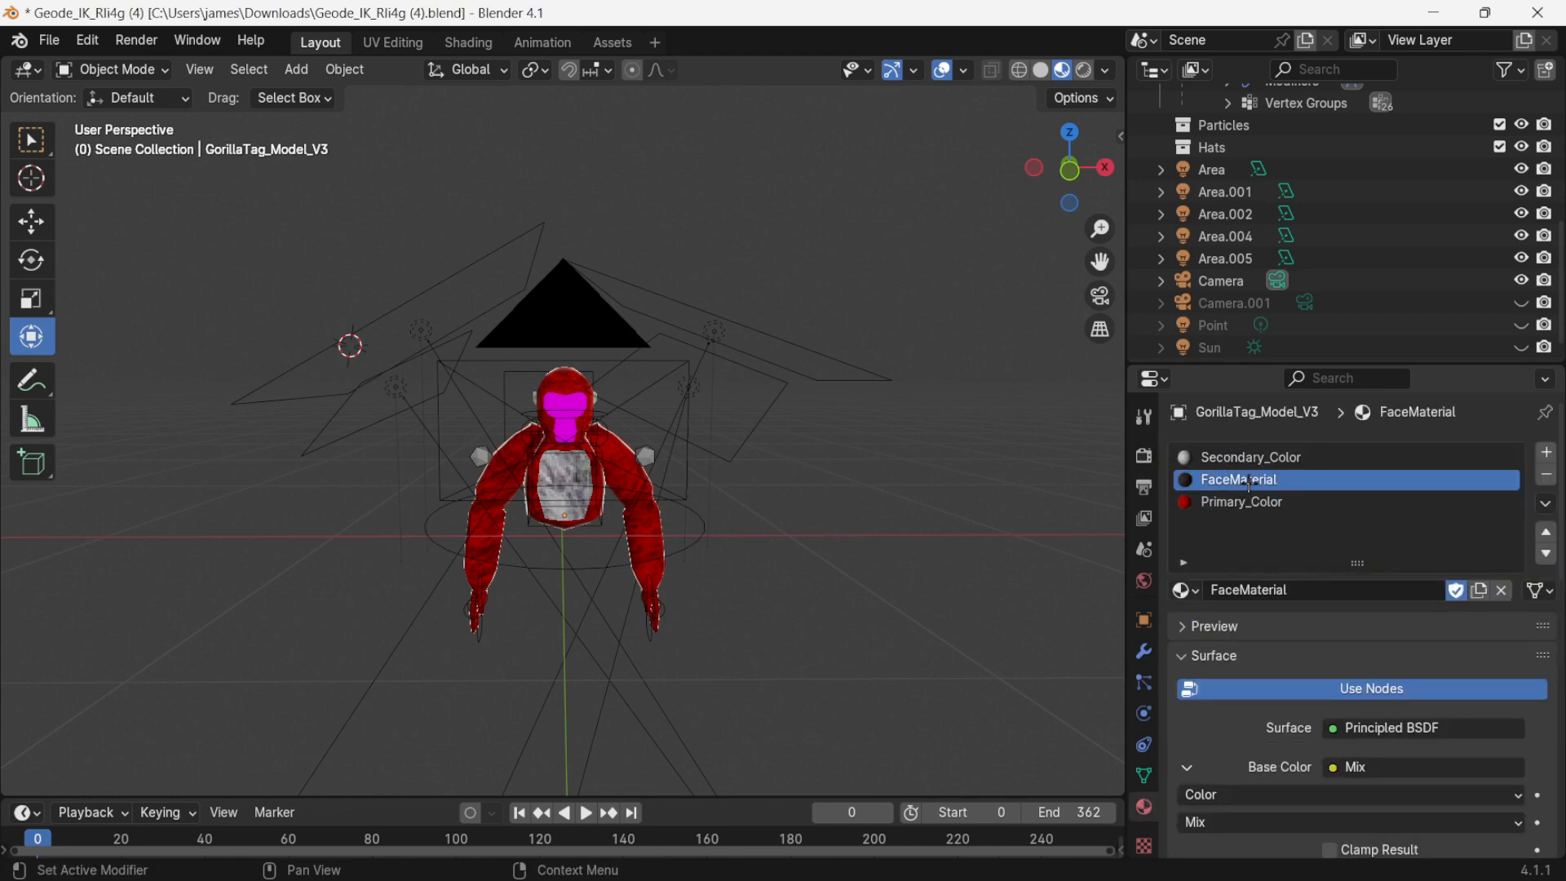
scroll(1399, 717, "down", 7)
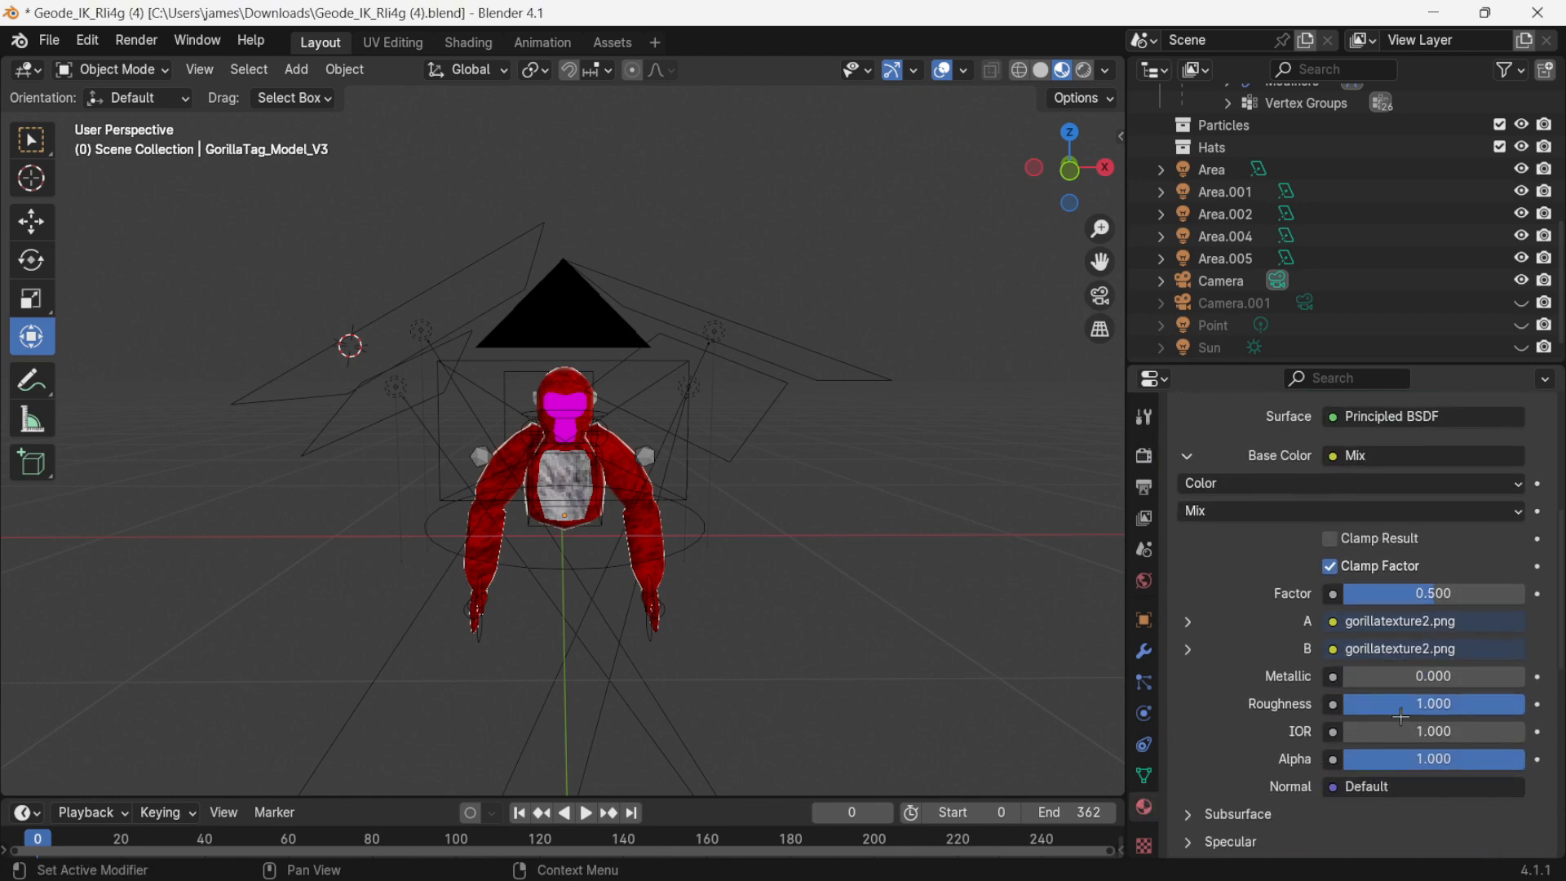
left_click(1403, 624)
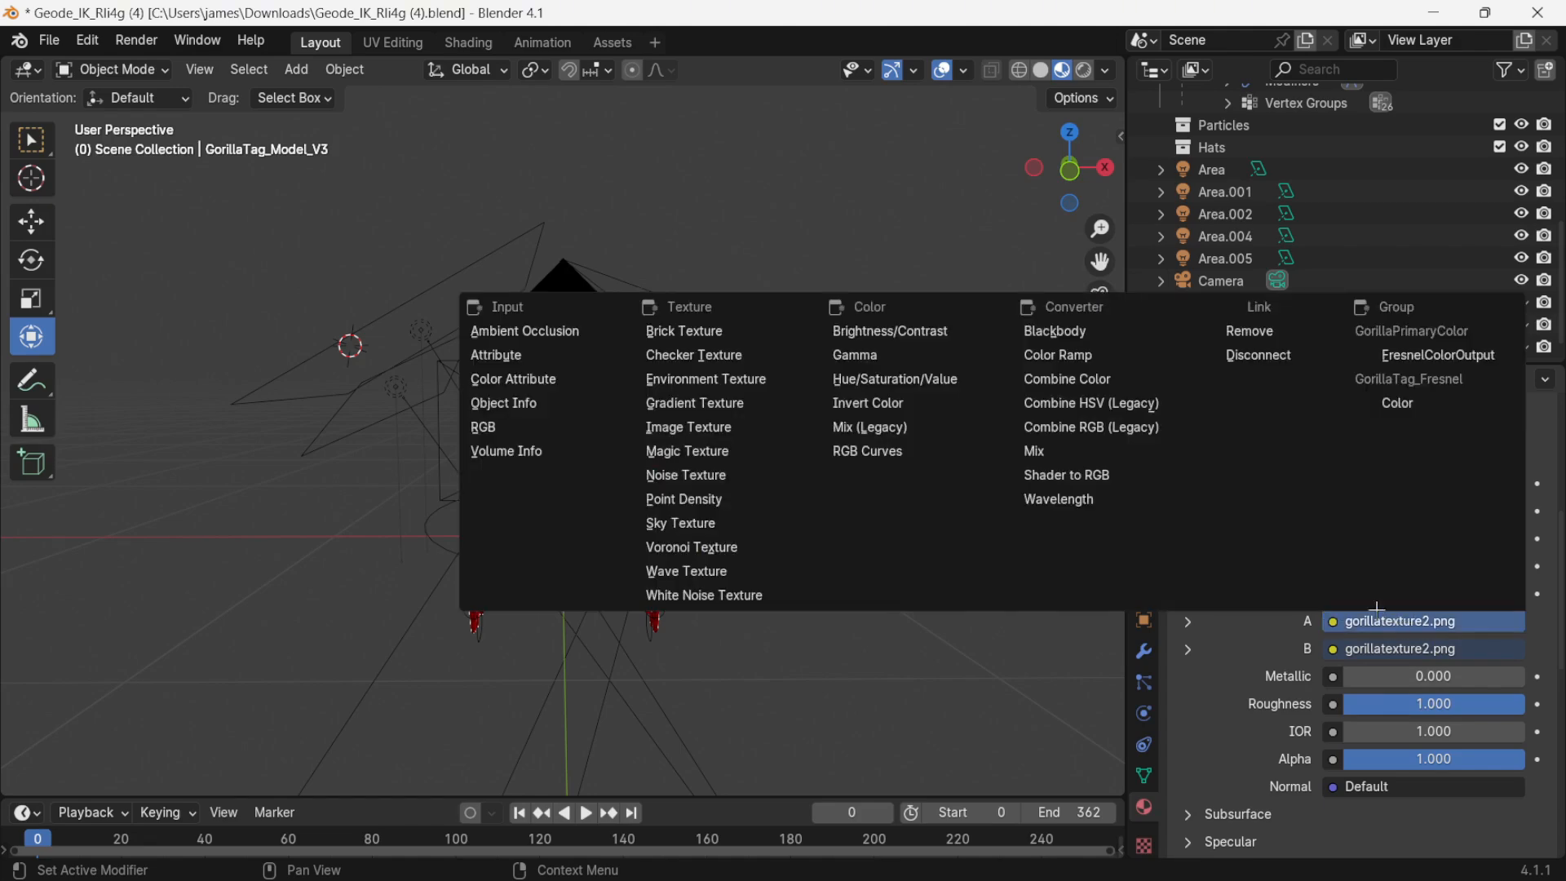
left_click(690, 427)
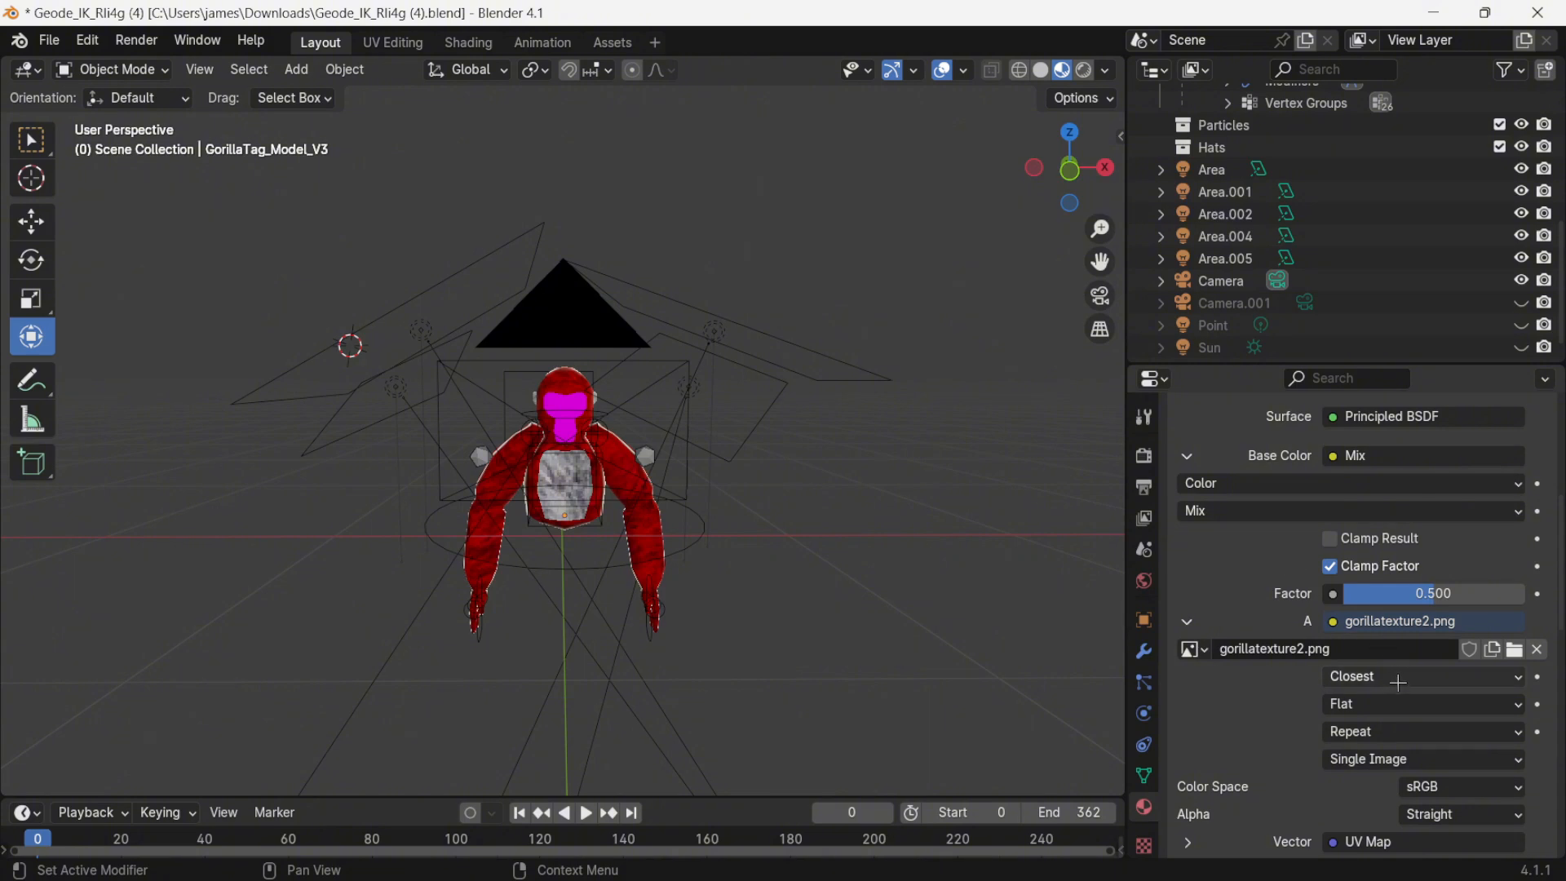
- Load Screenshot 2024-12-21 083604.png from the Screenshots folder in Pictures as the face material's input A texture
left_click(1515, 648)
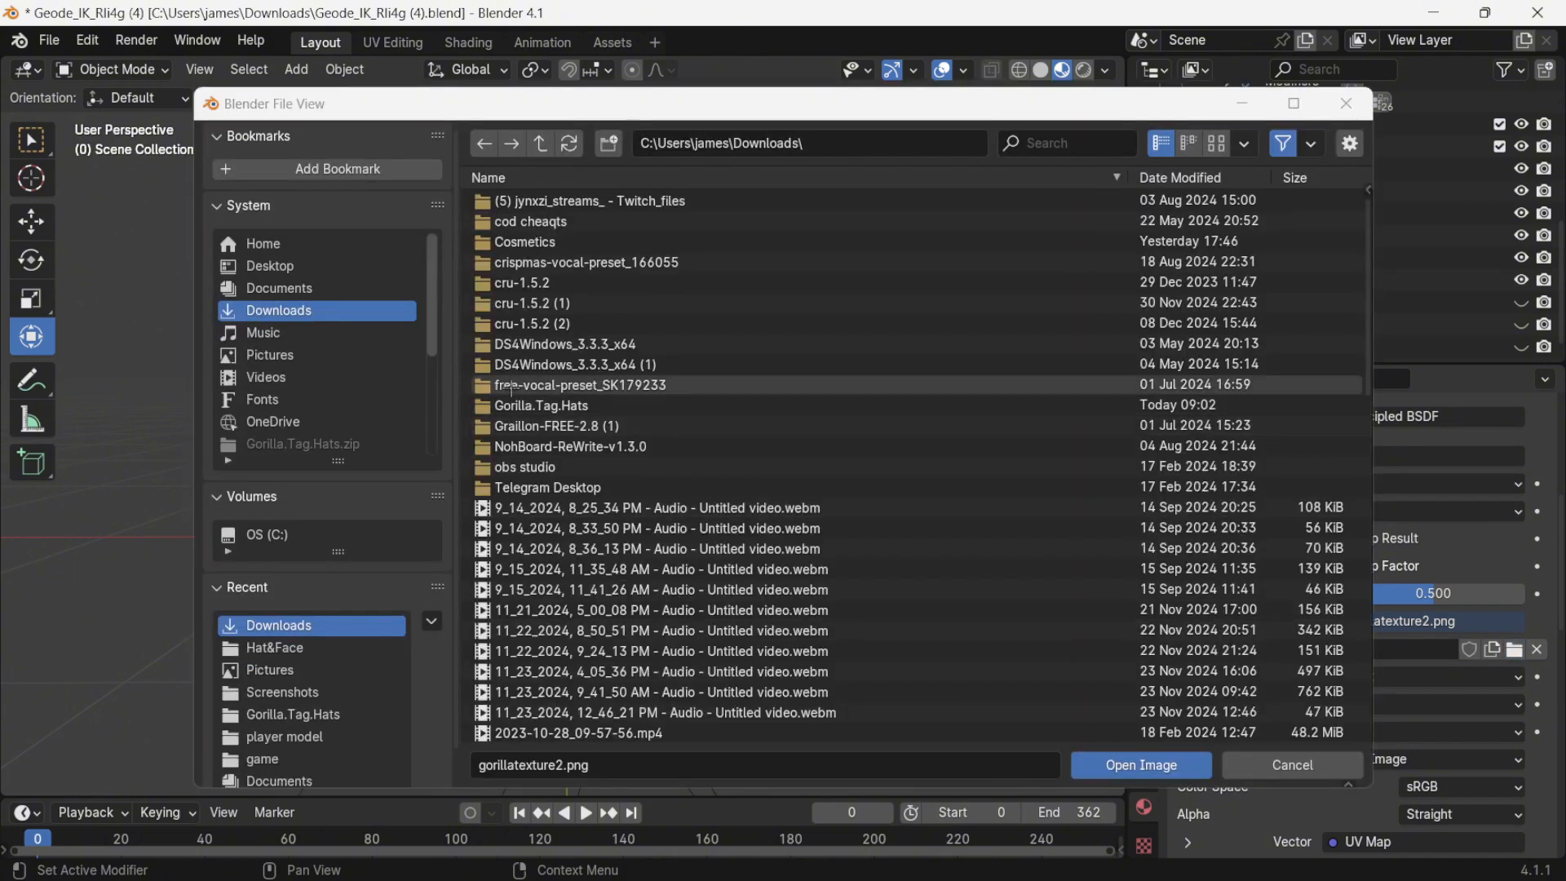
left_click(324, 356)
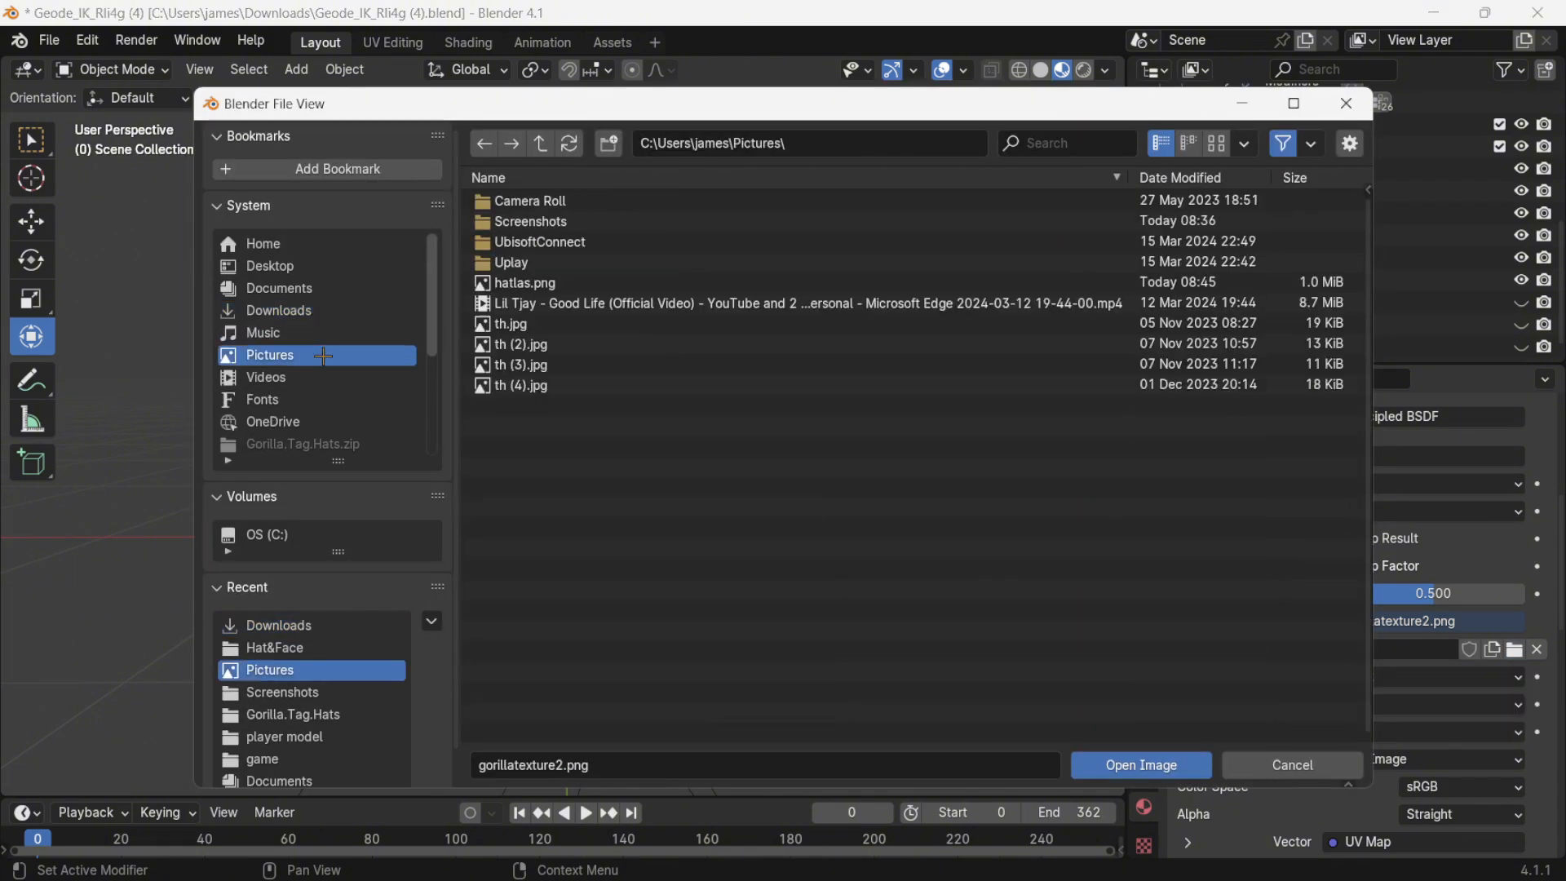
double_click(589, 222)
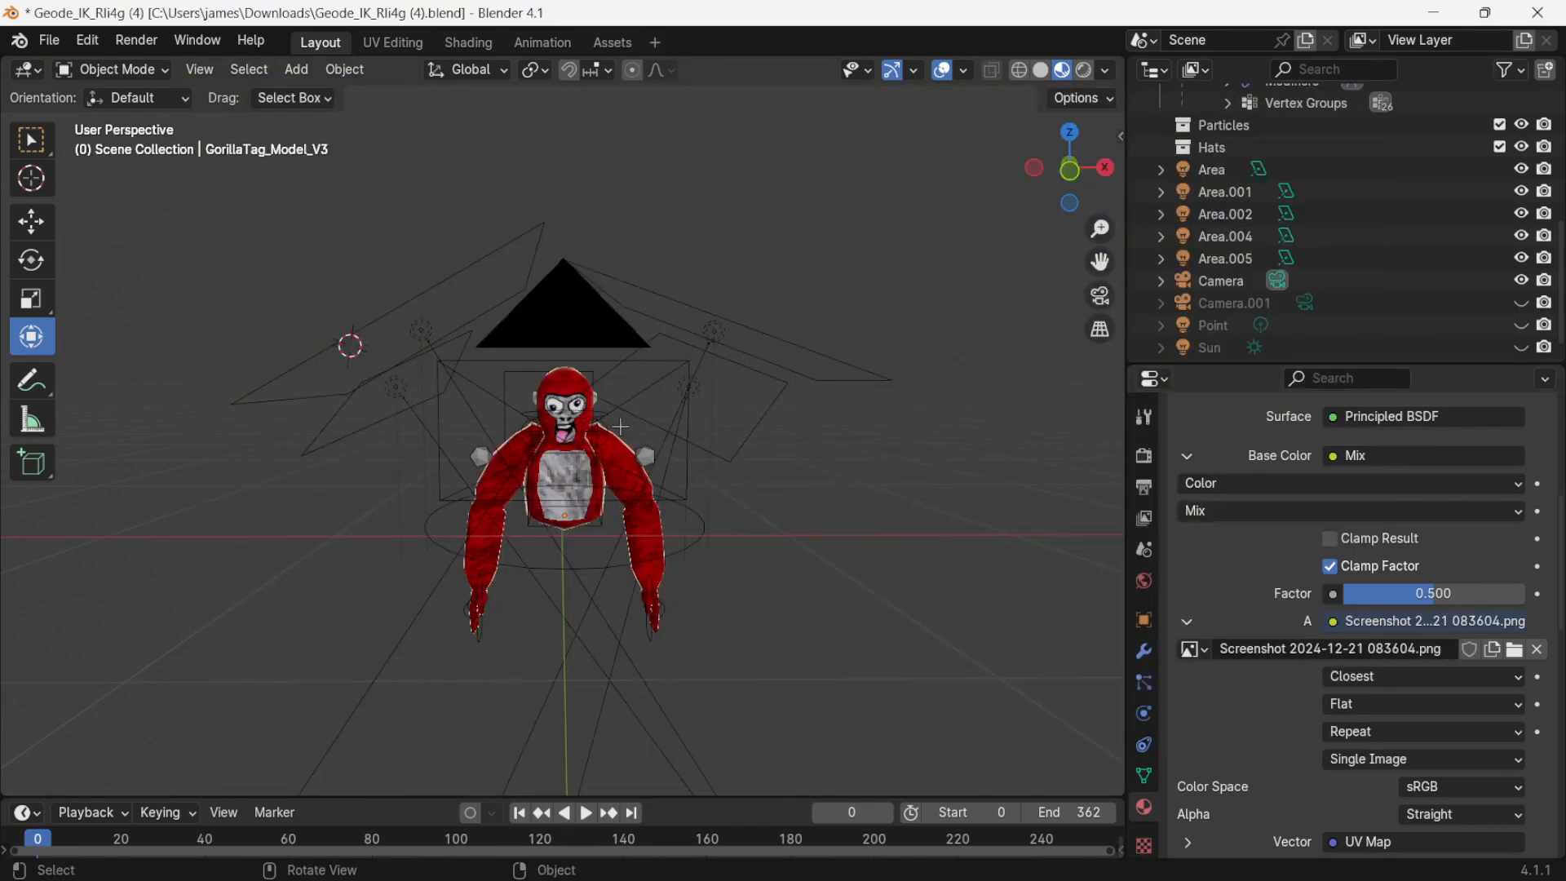
scroll(623, 411, "up", 2)
scroll(580, 404, "up", 1)
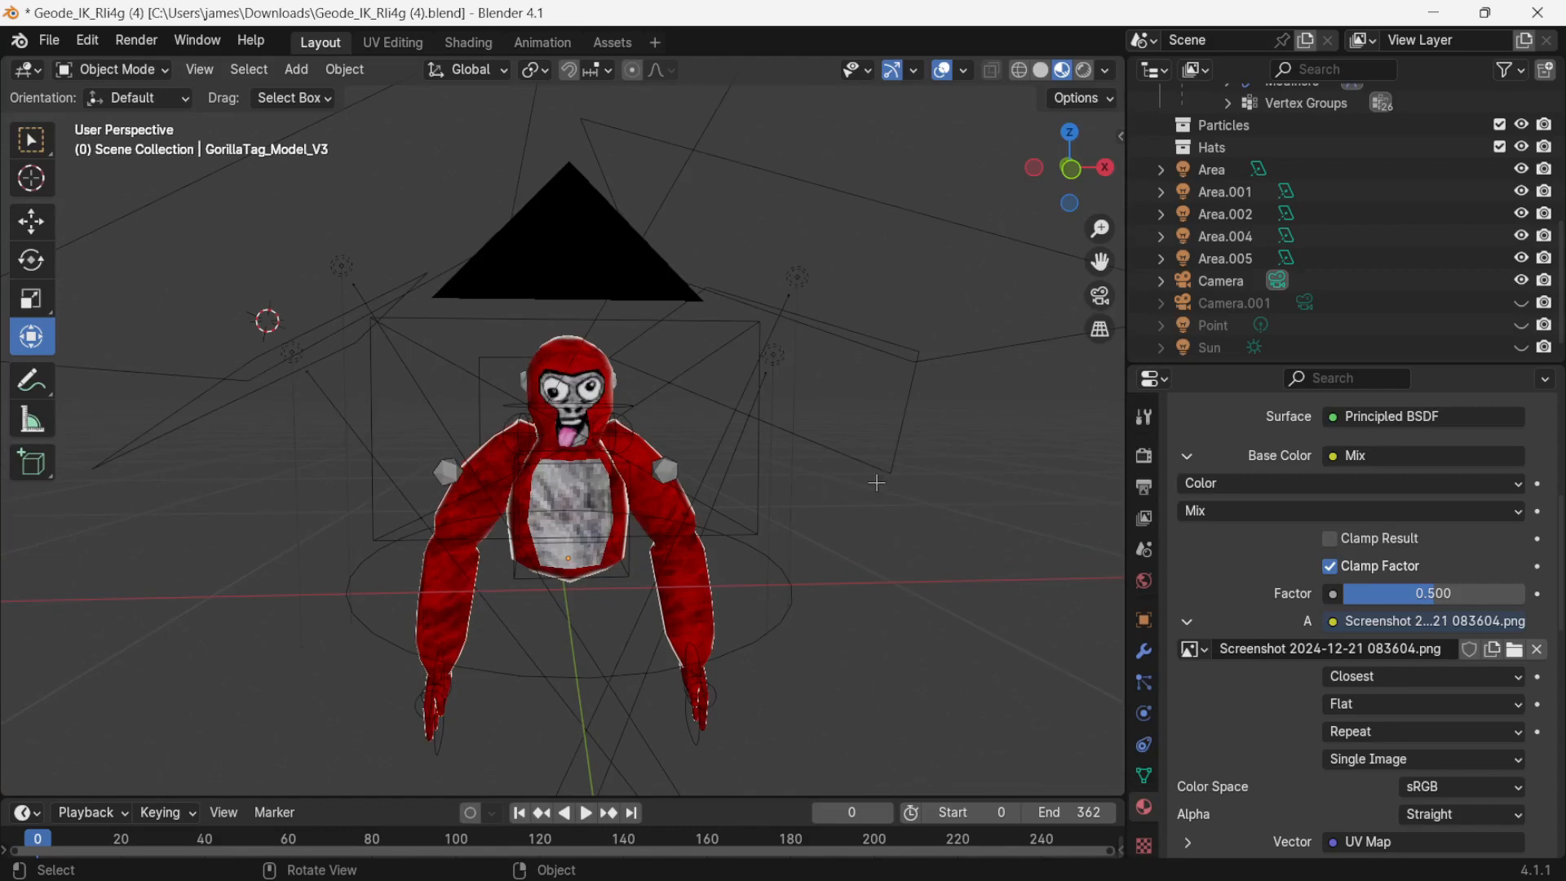
- Adjust the gorilla's Primary_Color material to a red with hue 1.000, saturation 0.998 and value 0.749
scroll(877, 481, "up", 1)
scroll(897, 458, "down", 1)
scroll(1443, 577, "up", 2)
scroll(1435, 575, "up", 5)
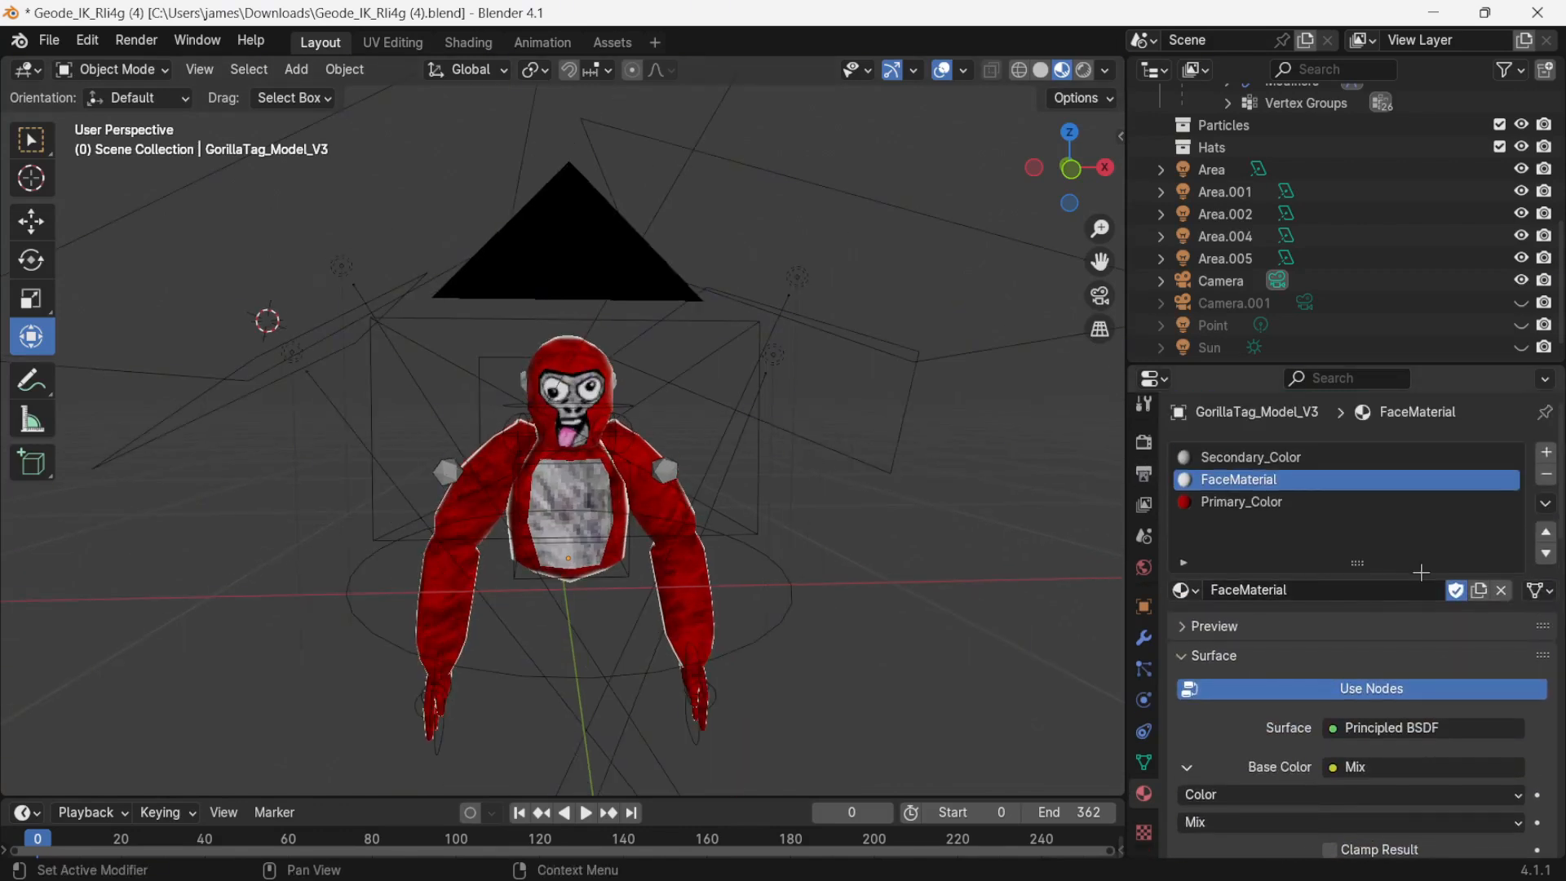
left_click(1219, 503)
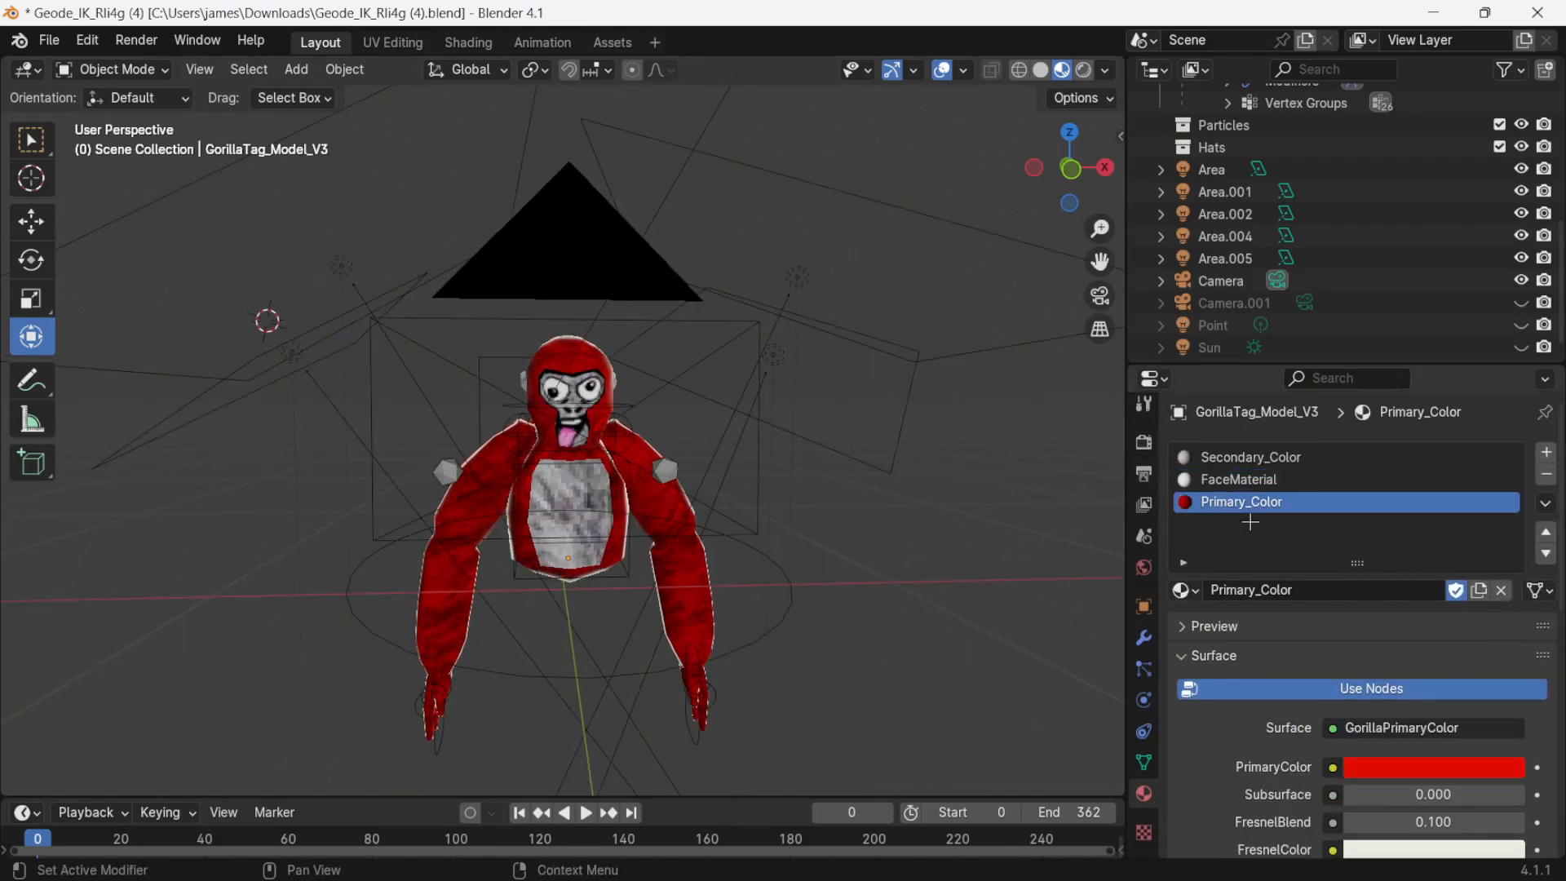
left_click(1429, 767)
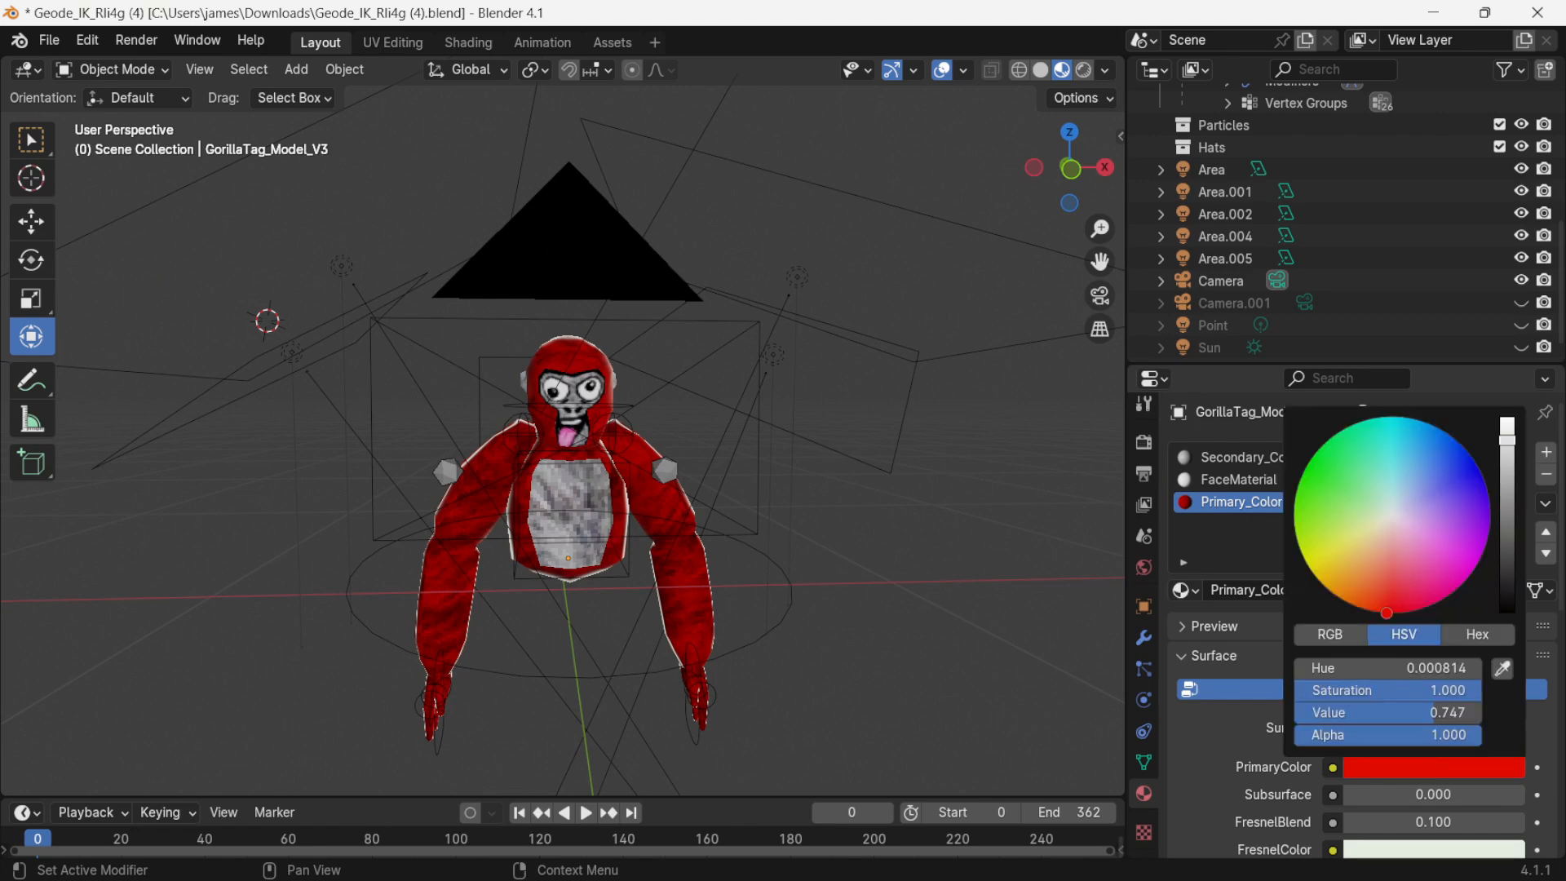
mouse_move(1386, 613)
left_mouse_down()
mouse_move(1472, 567)
mouse_move(1305, 558)
mouse_move(1398, 609)
left_mouse_up()
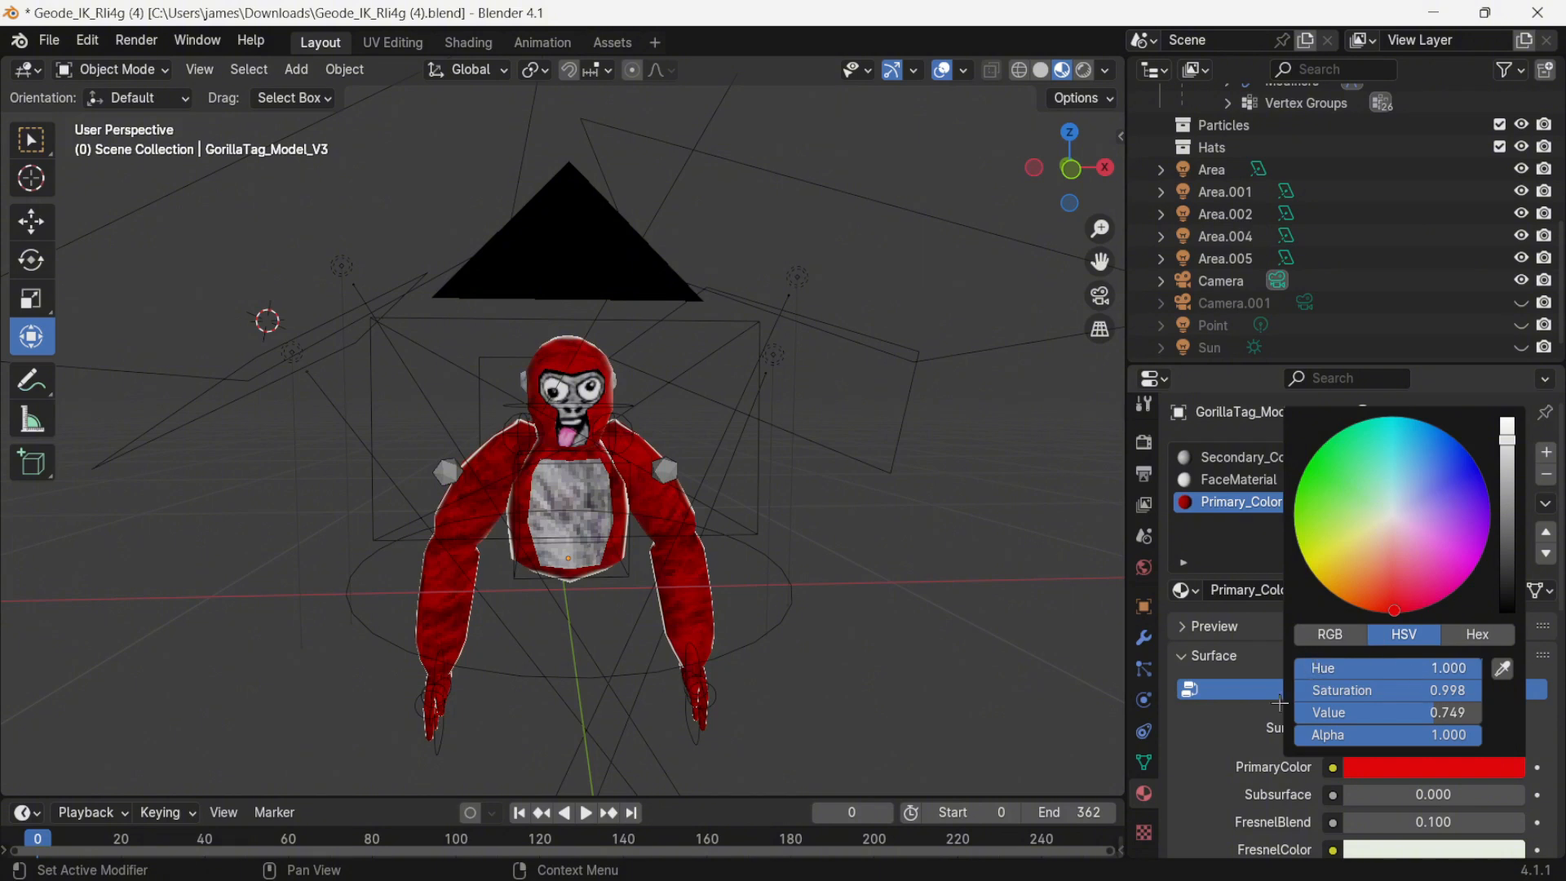
- Try the Lava and Ice effect values on the Primary_Color material, leaving both at 0
scroll(1354, 685, "down", 6)
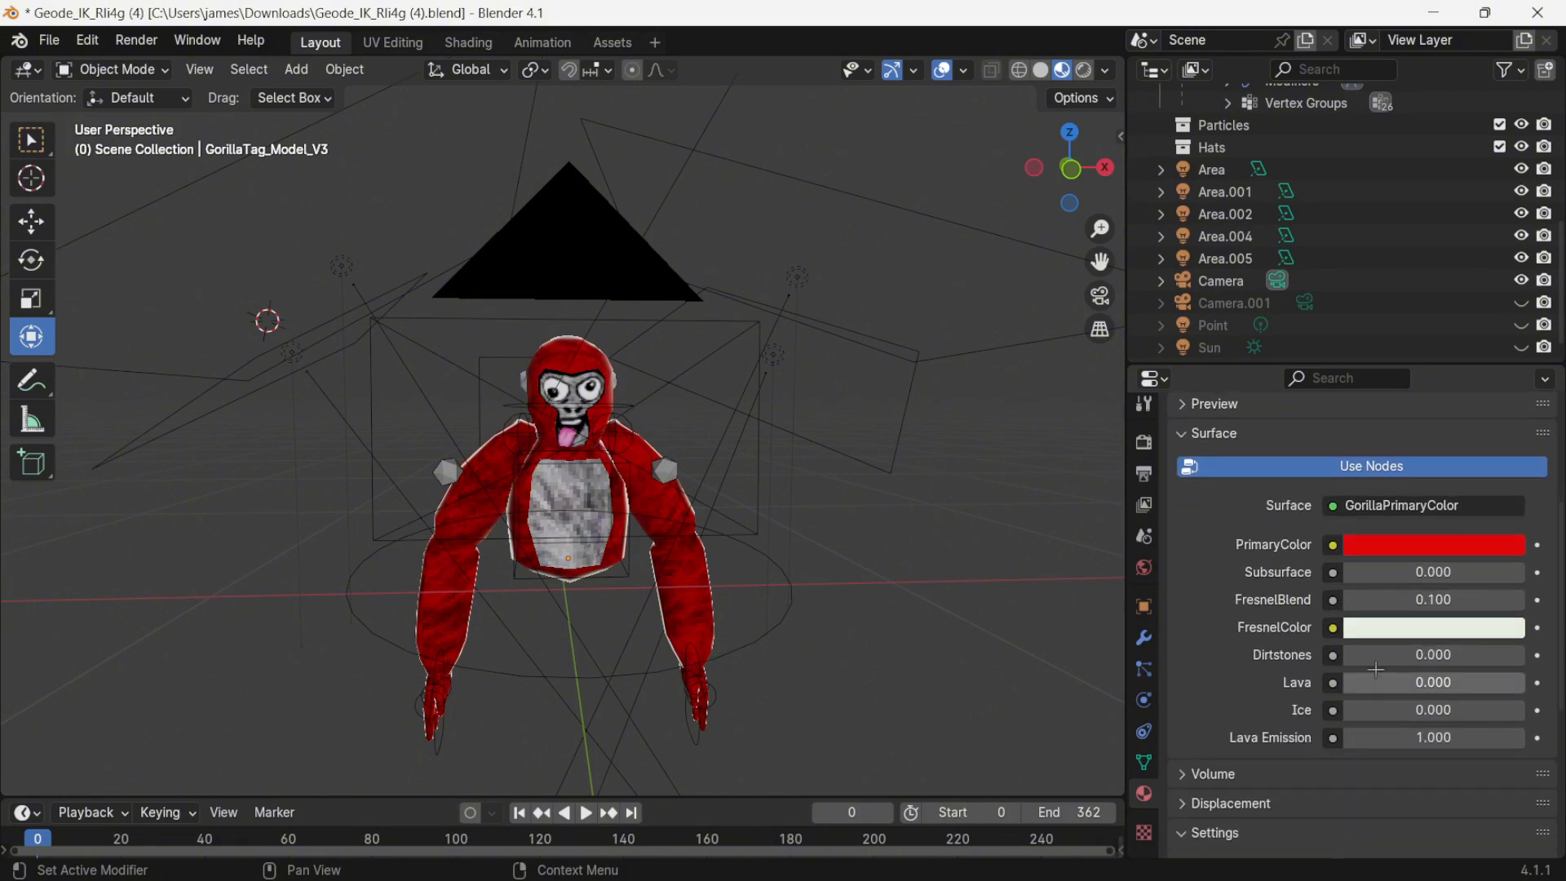
scroll(1377, 671, "down", 2)
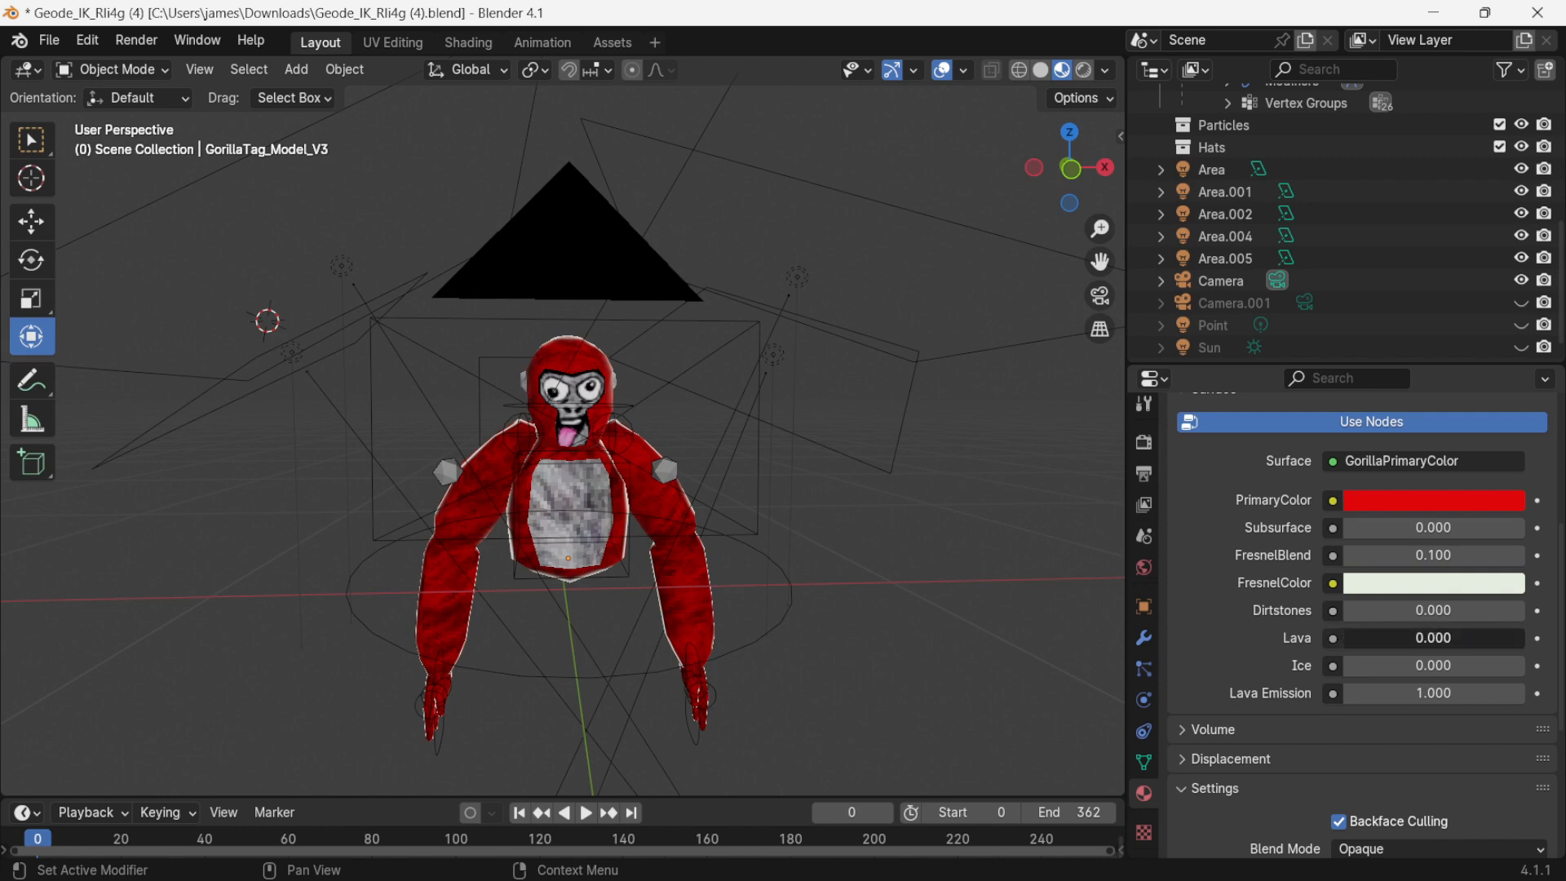
mouse_move(1365, 636)
left_mouse_down()
mouse_move(1525, 638)
mouse_move(1348, 637)
mouse_move(1441, 611)
mouse_move(1525, 611)
mouse_move(1348, 611)
left_mouse_up()
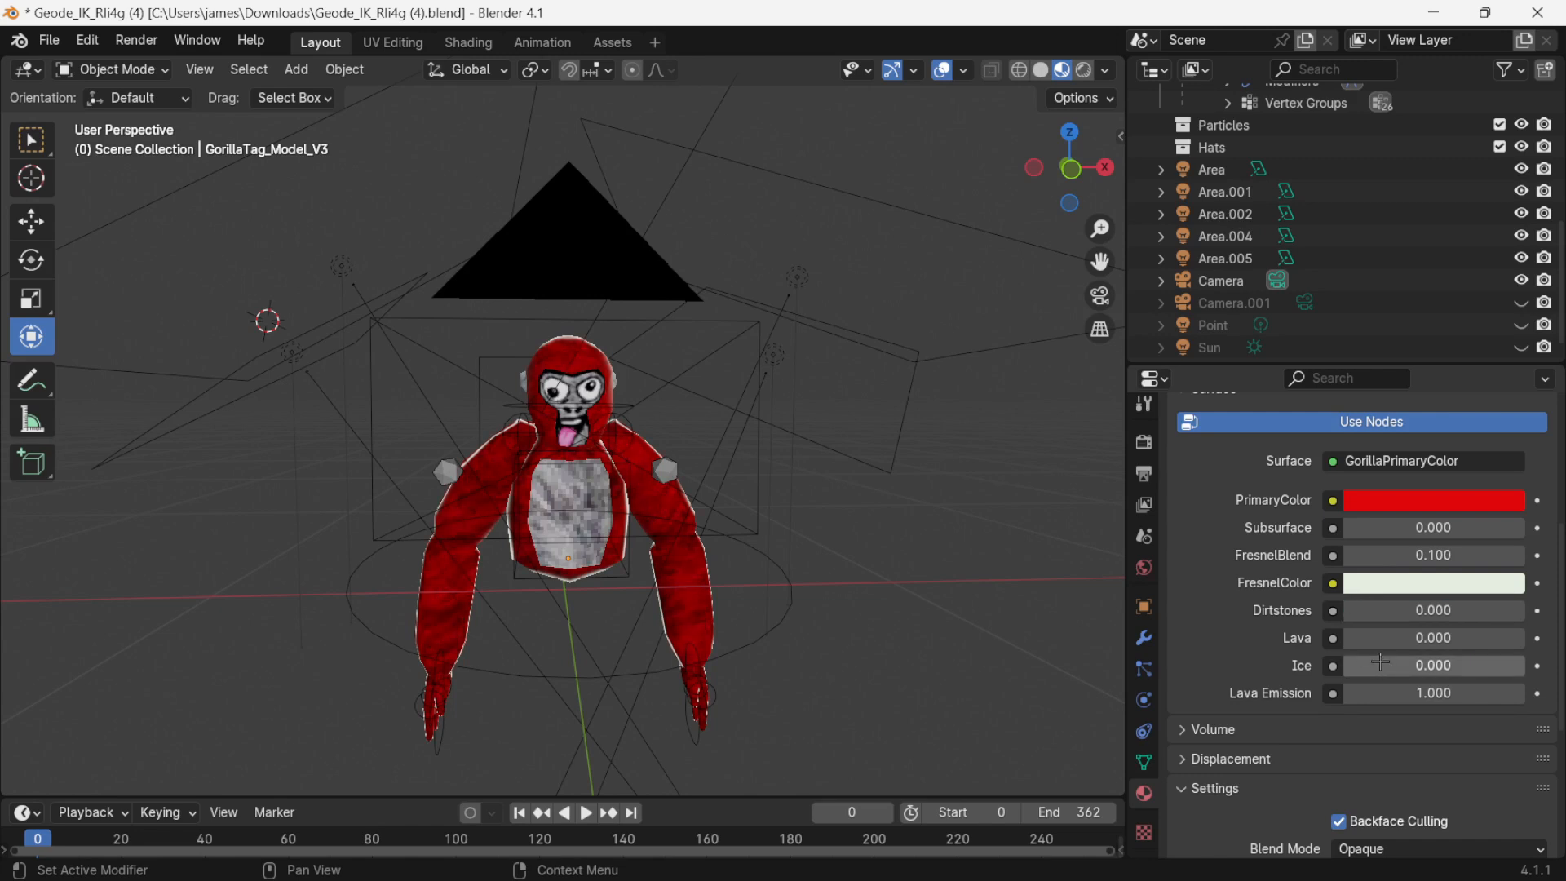
mouse_move(1348, 666)
left_mouse_down()
mouse_move(1525, 666)
mouse_move(1345, 667)
left_mouse_up()
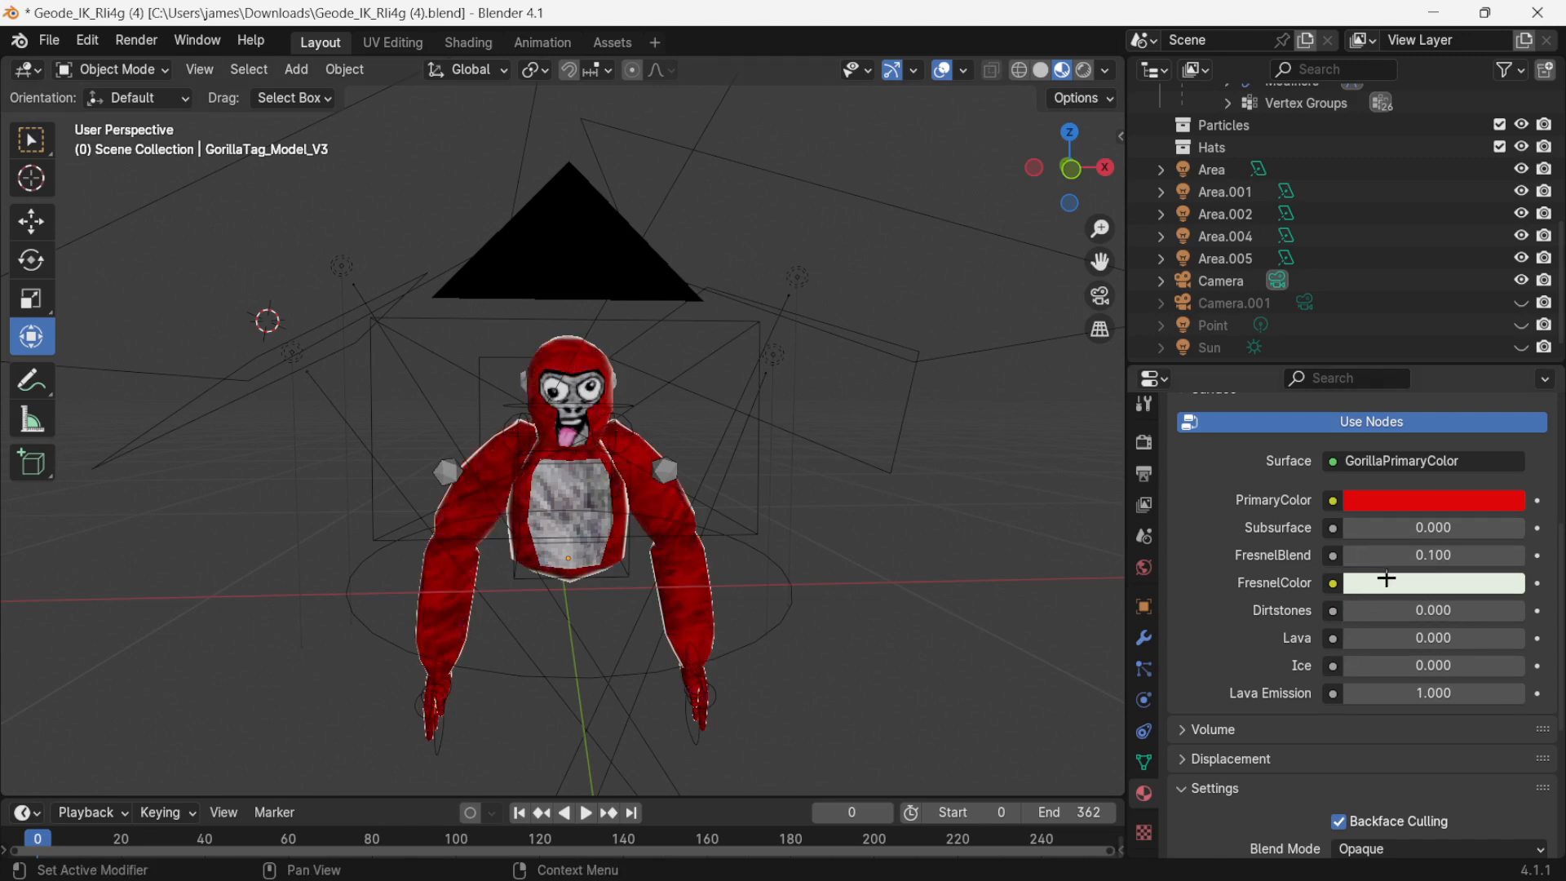
scroll(1348, 582, "down", 8)
scroll(1406, 533, "up", 10)
scroll(1400, 538, "up", 5)
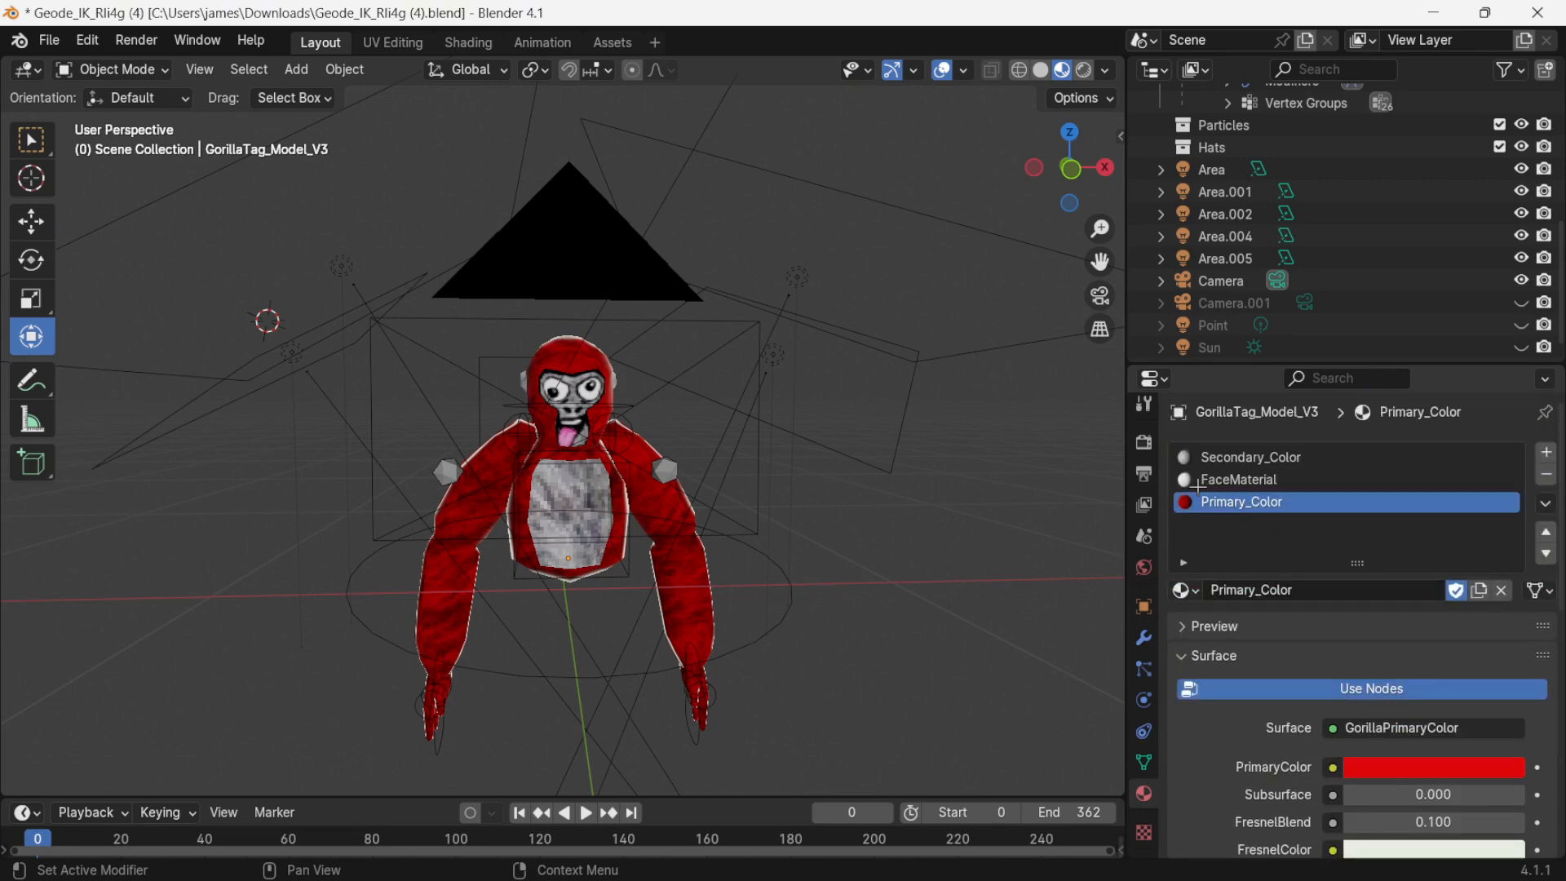
- Enter Pose Mode on the gorilla's IK rig to pick the left hand bone, and return to Object Mode
middle_click_drag(683, 316, 825, 465)
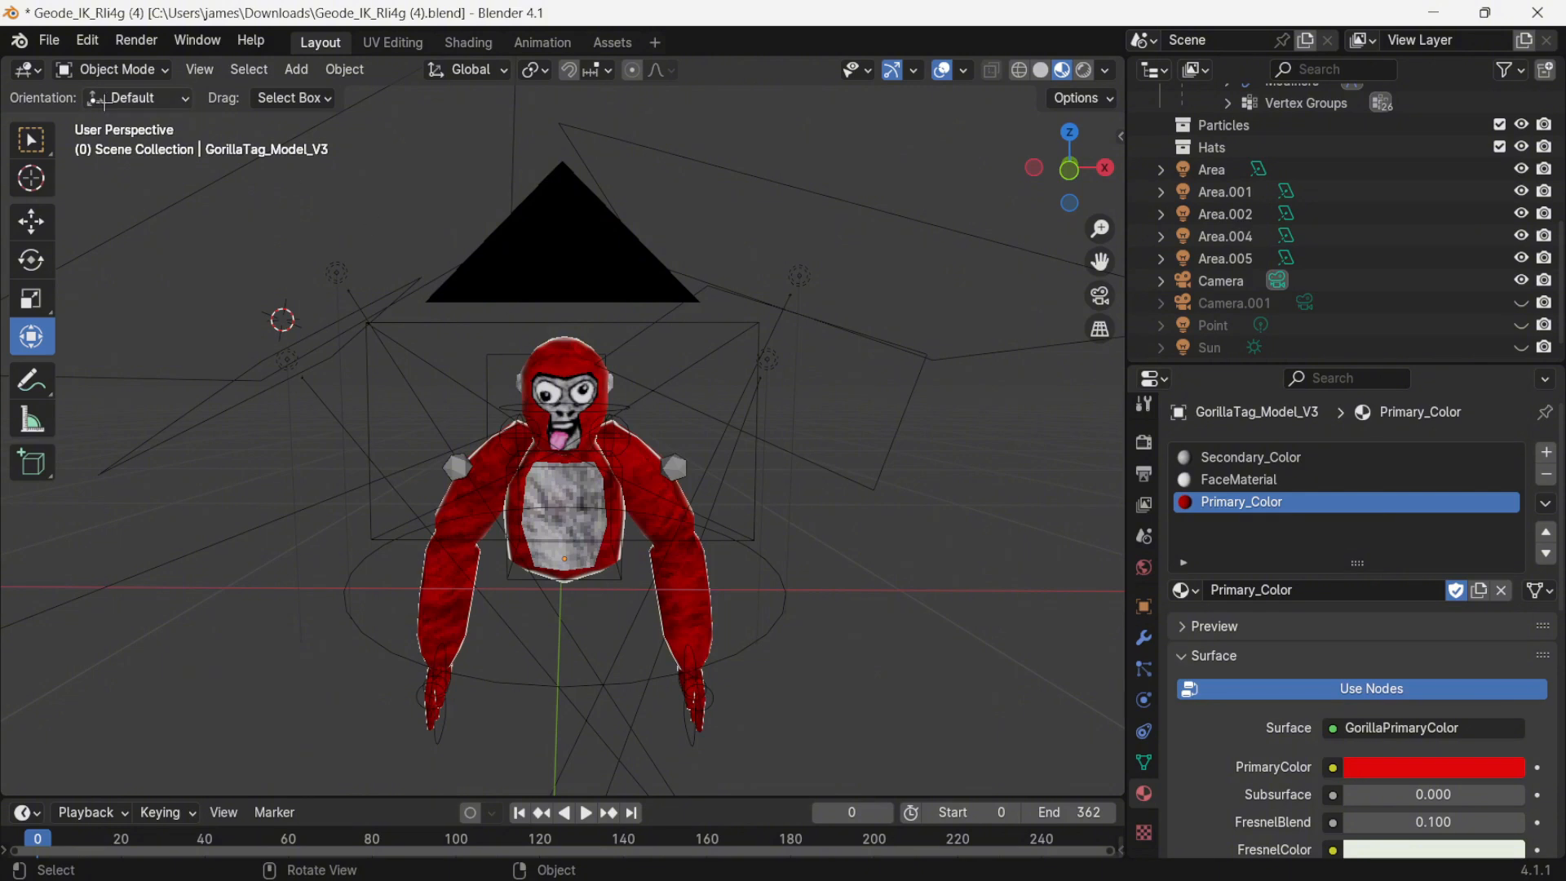
left_click(613, 430)
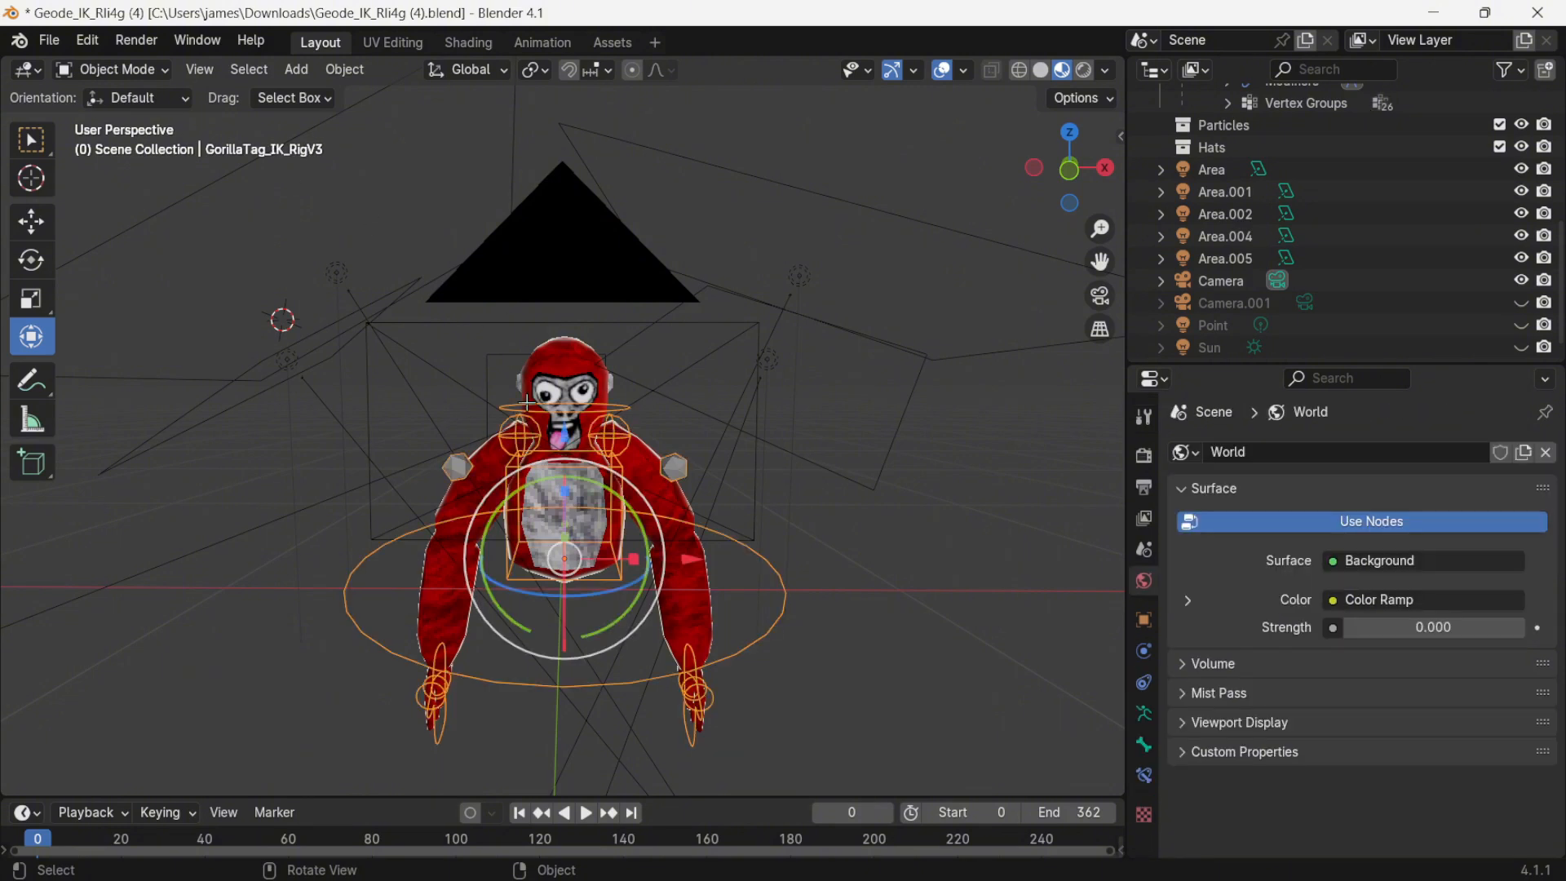
left_click(111, 70)
left_click(122, 139)
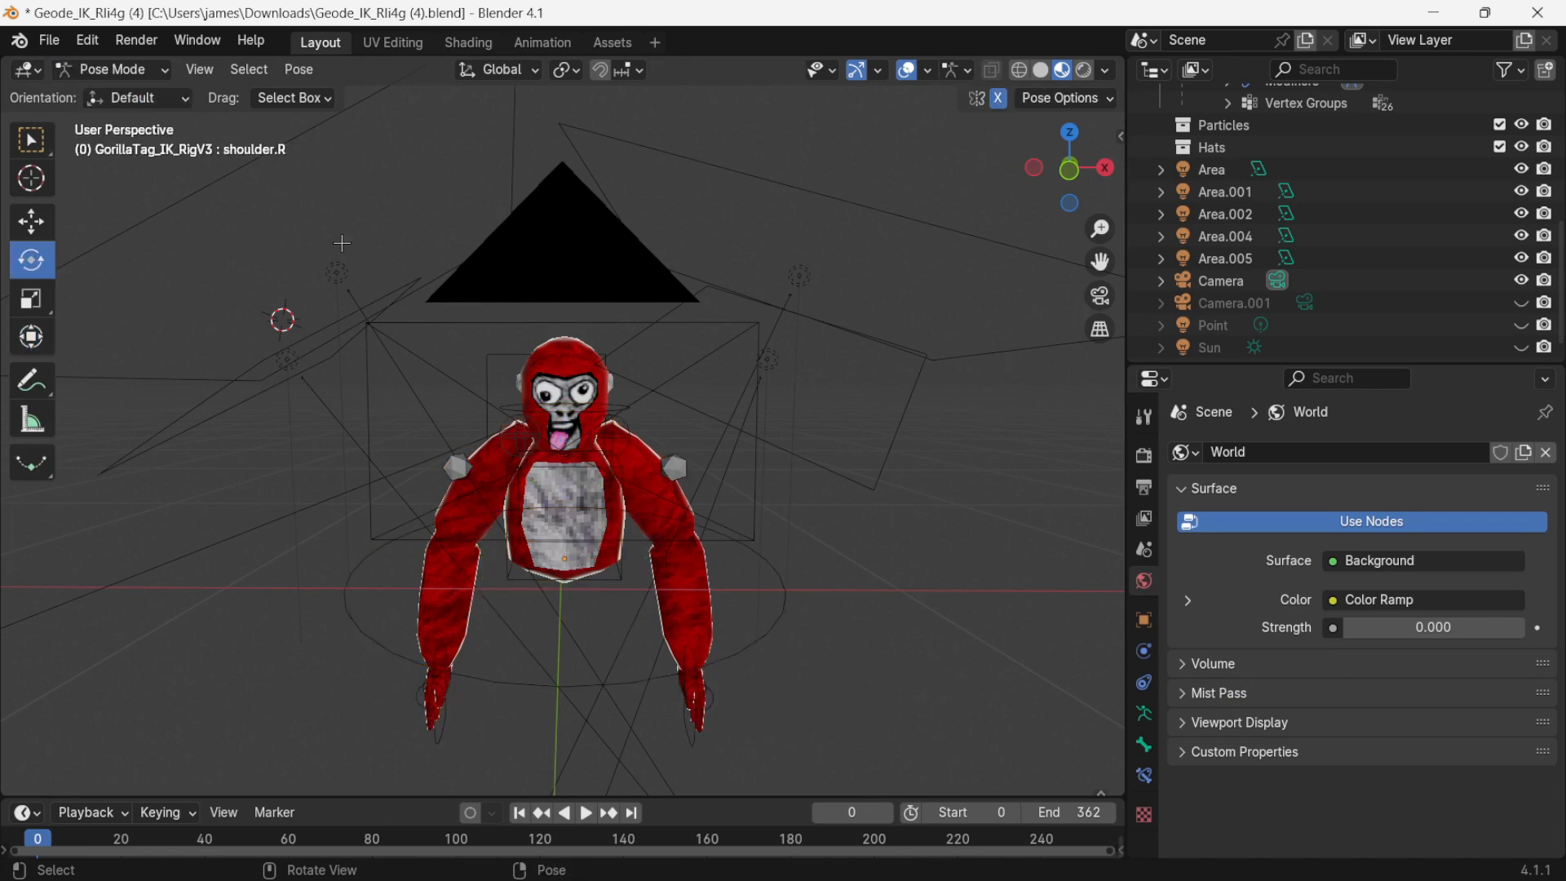
left_click(705, 674)
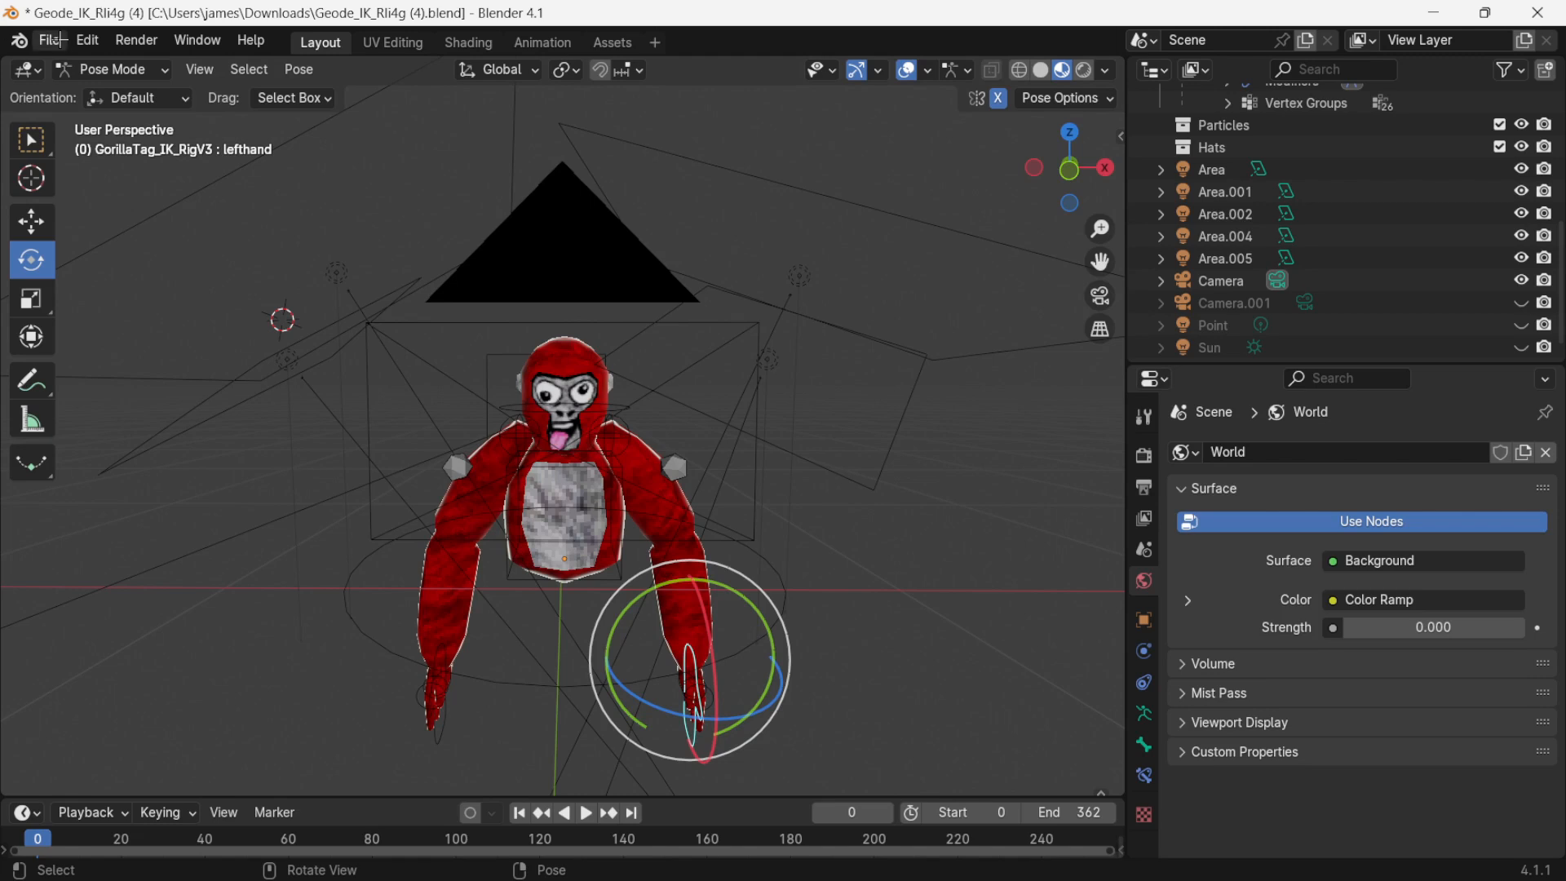
left_click(112, 70)
left_click(122, 94)
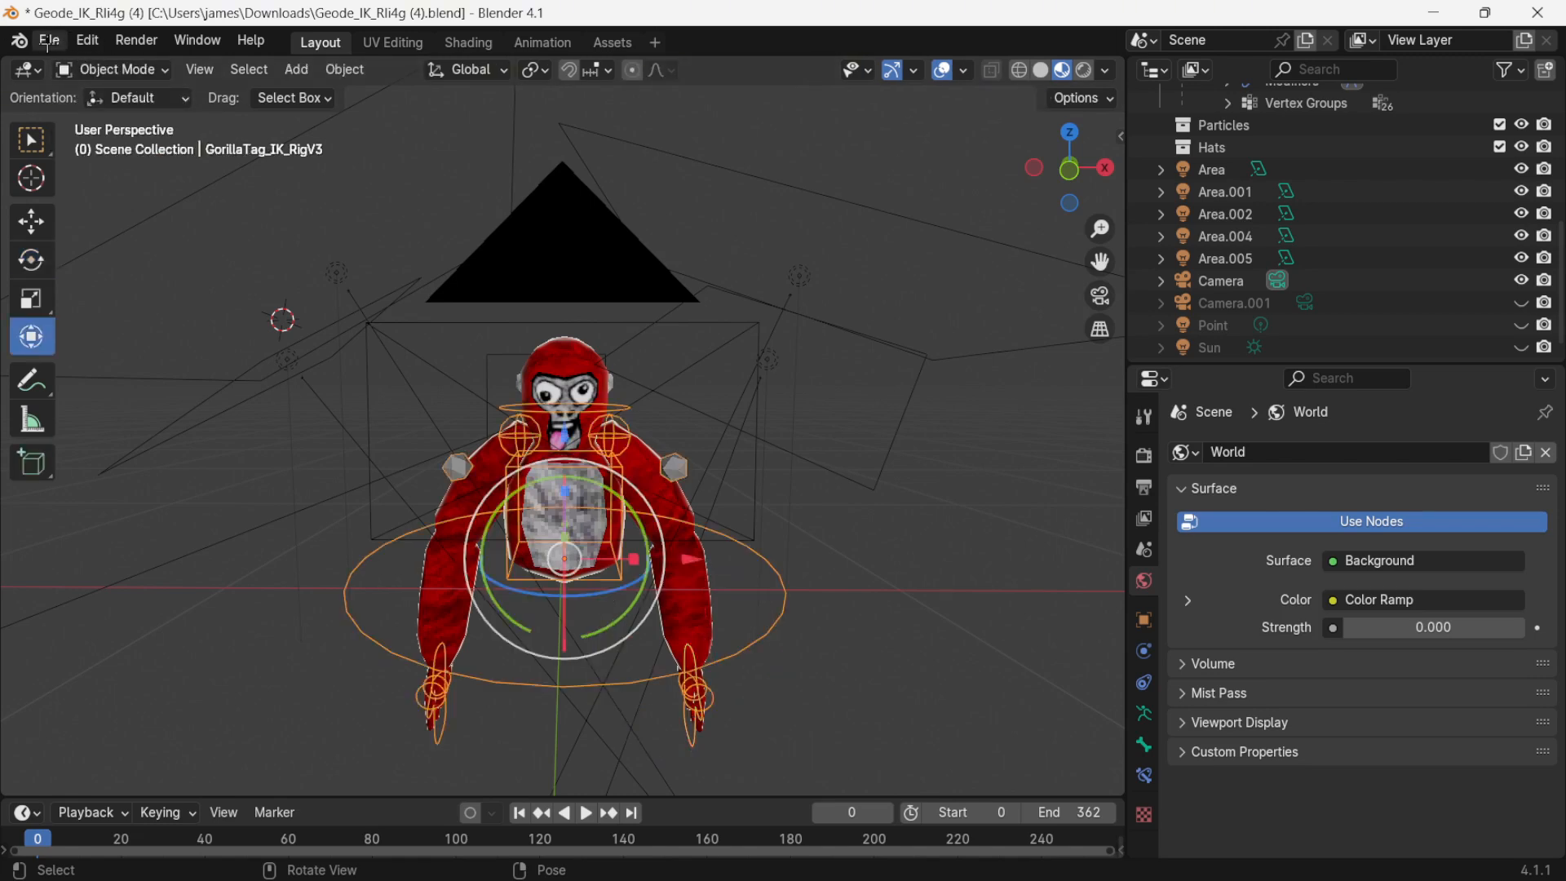
- Start an FBX import and browse from Downloads through the nested Cosmetics folders to the Hat&Face folder
left_click(48, 41)
mouse_move(125, 354)
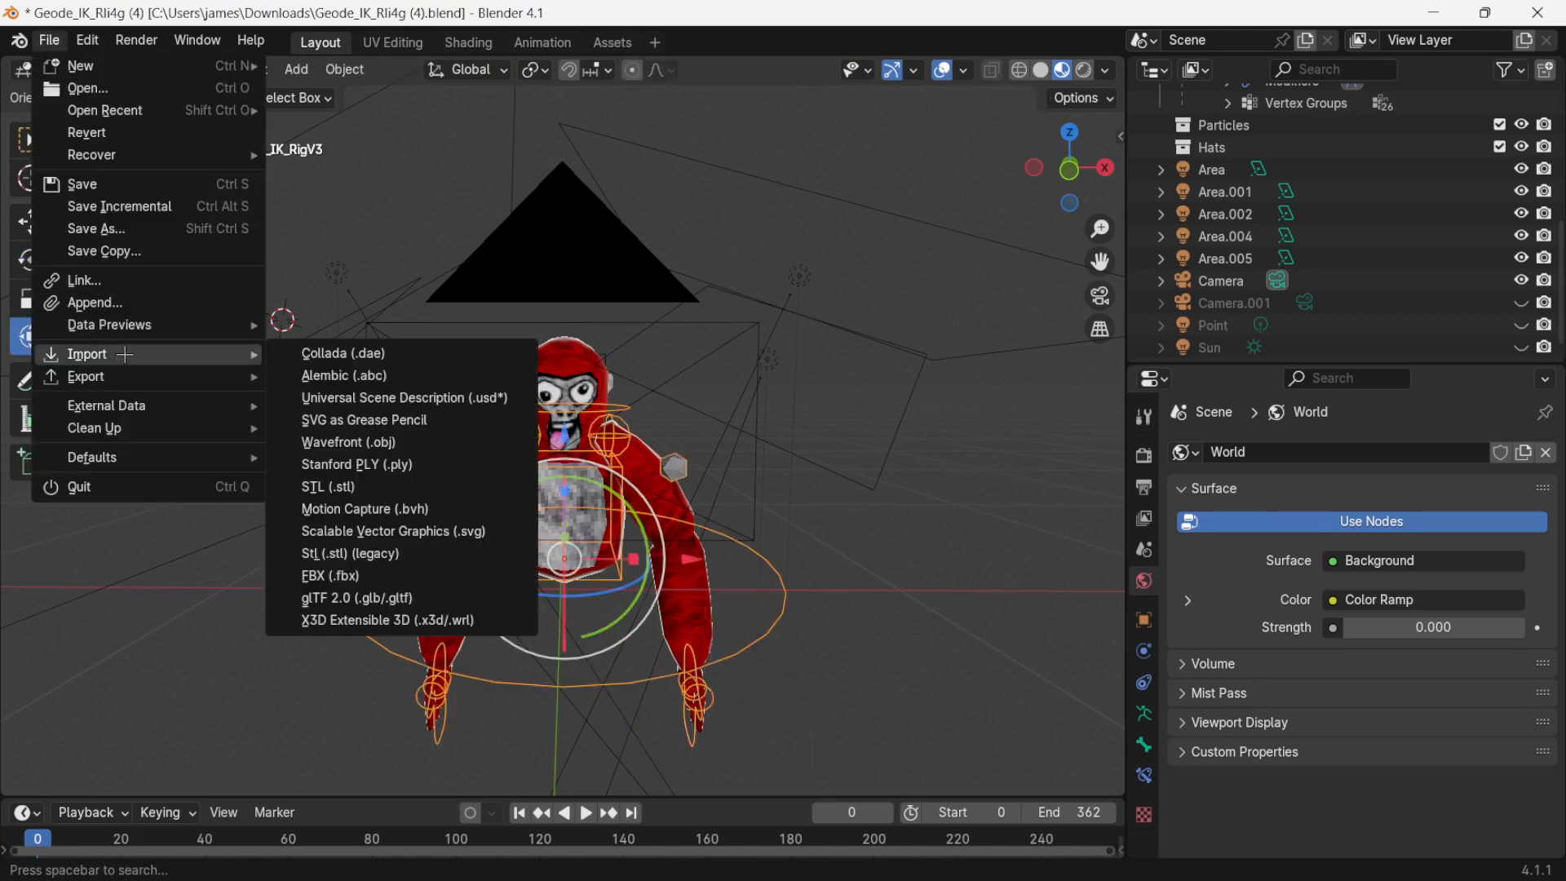
left_click(341, 575)
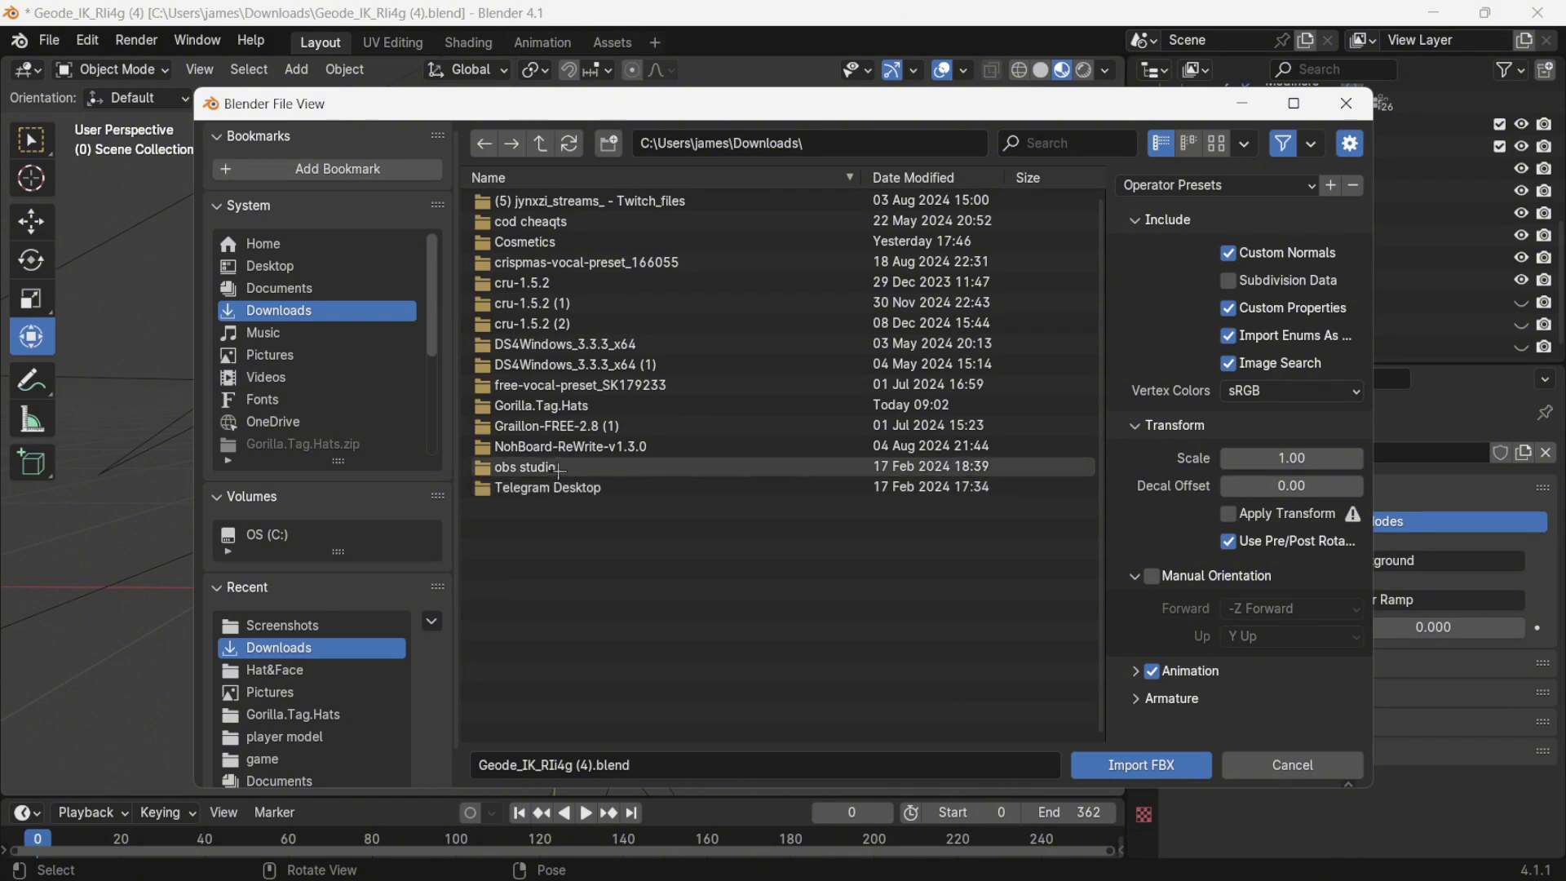
double_click(572, 240)
double_click(538, 204)
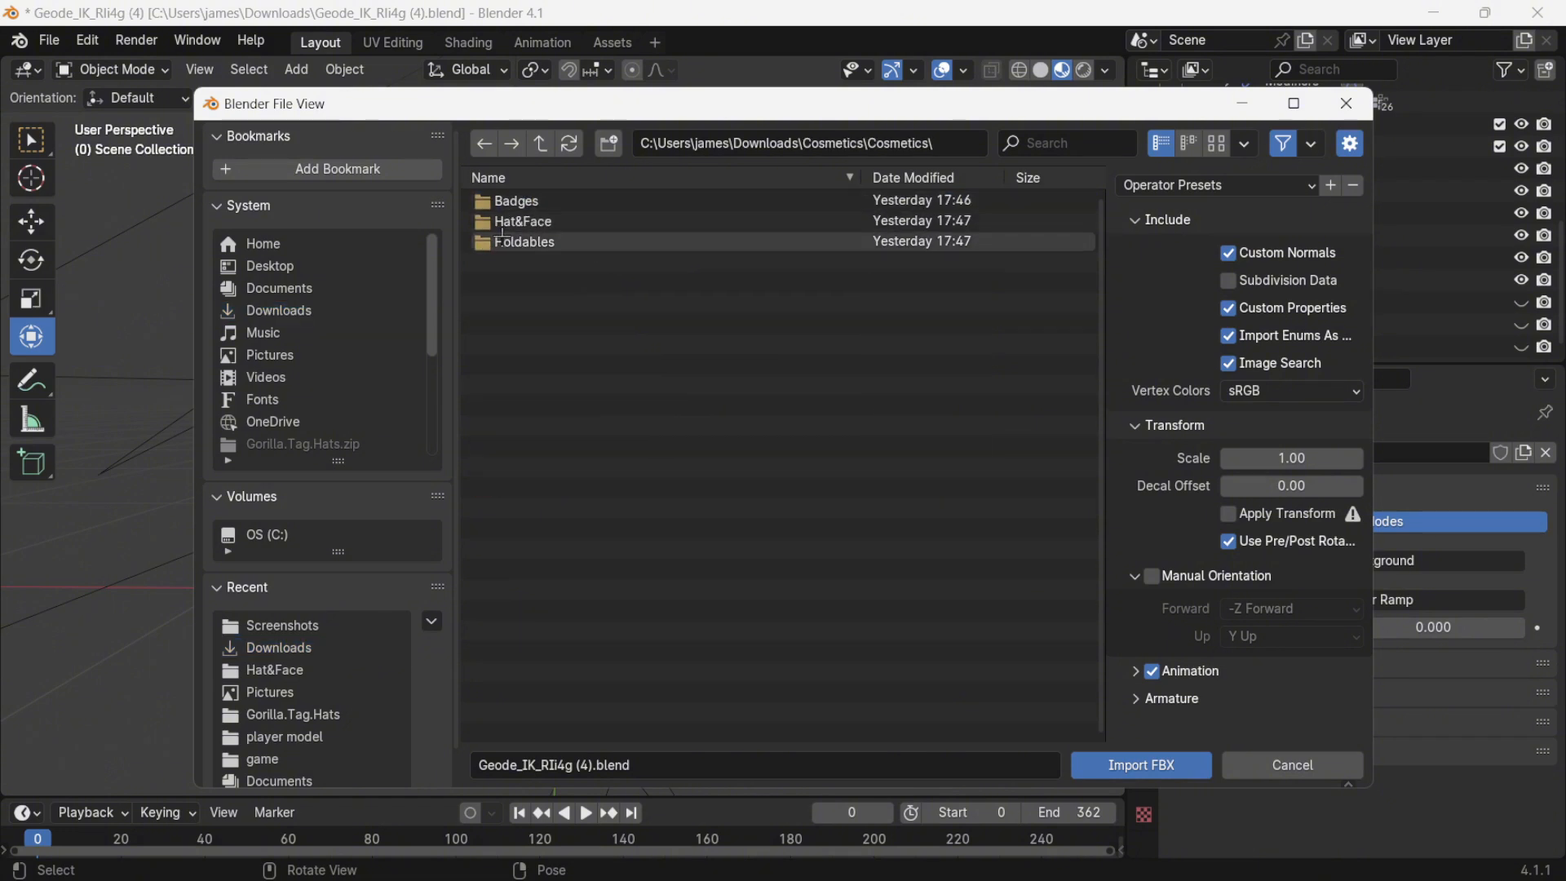
double_click(522, 222)
scroll(645, 425, "down", 5)
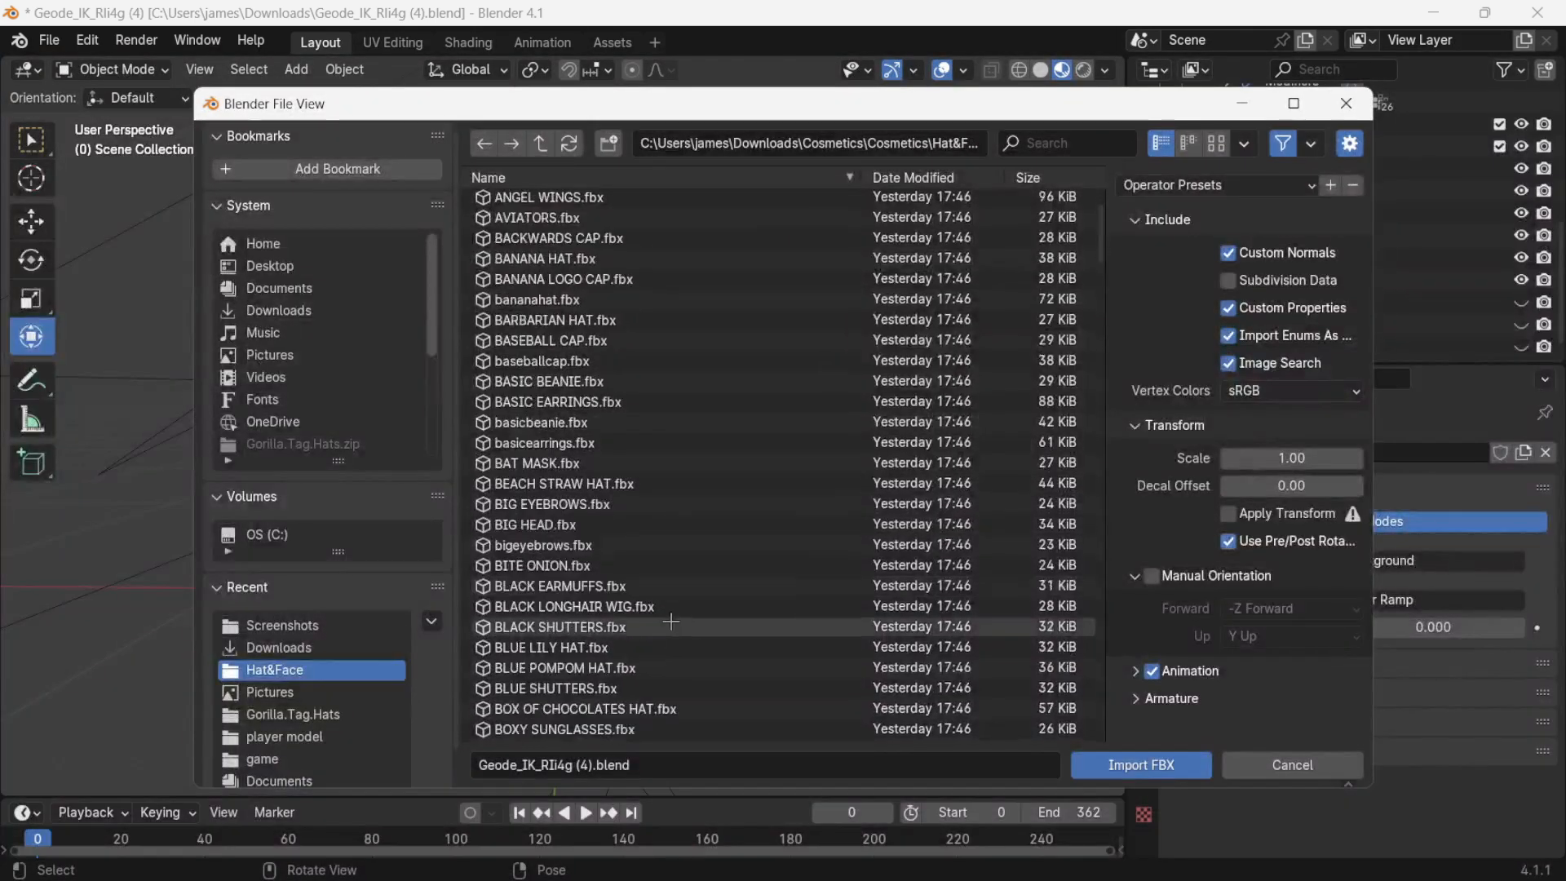
- Search the Hat&Face folder for "sant" and import SANTA HAT.fbx into the scene
left_click(1057, 143)
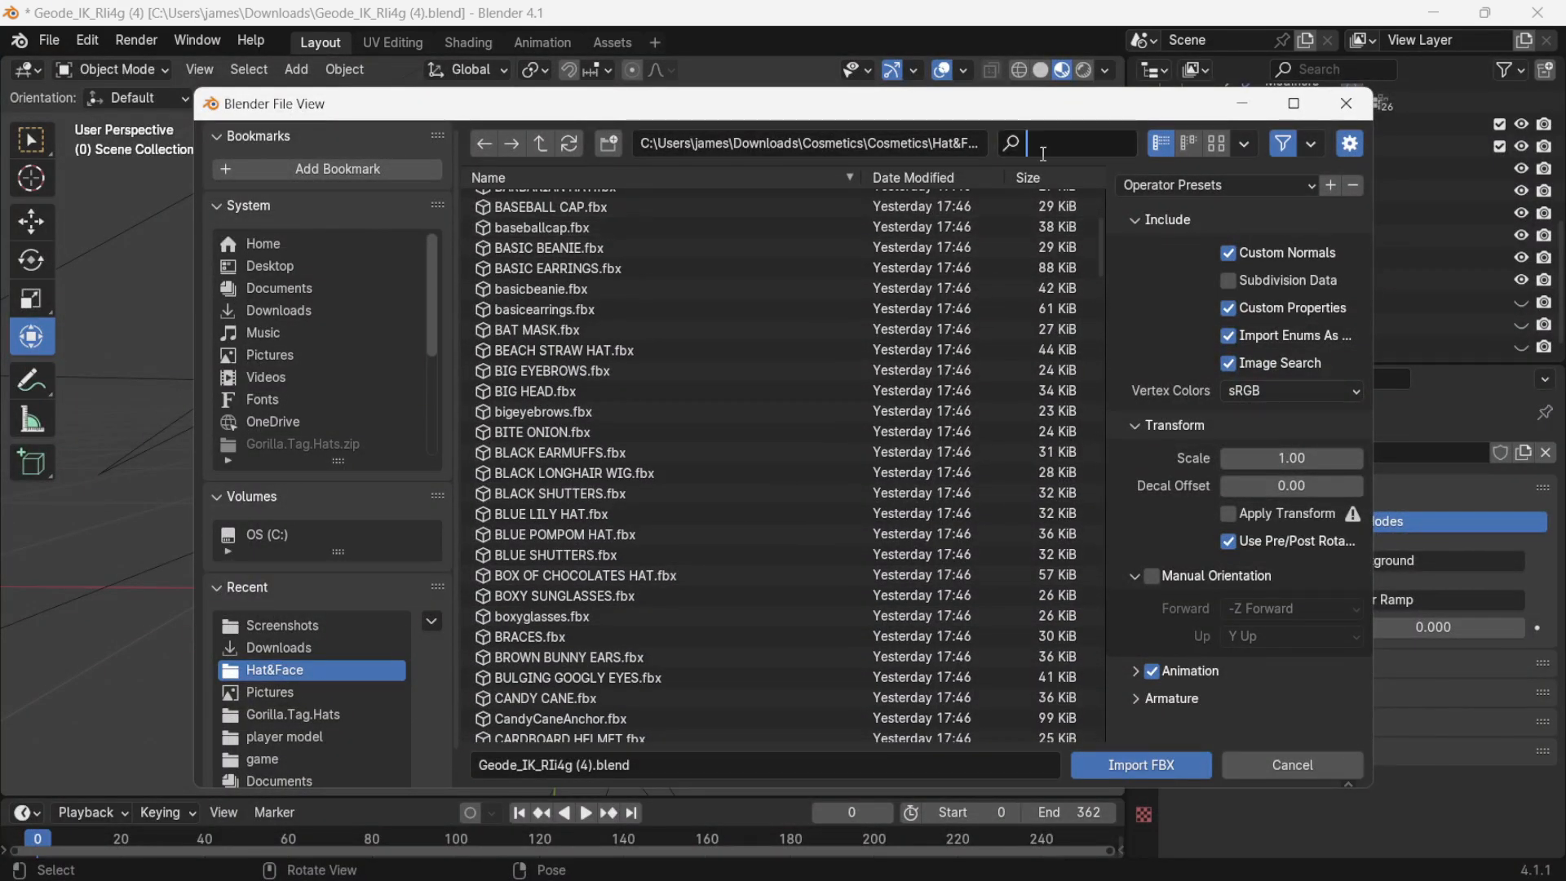
type("ch")
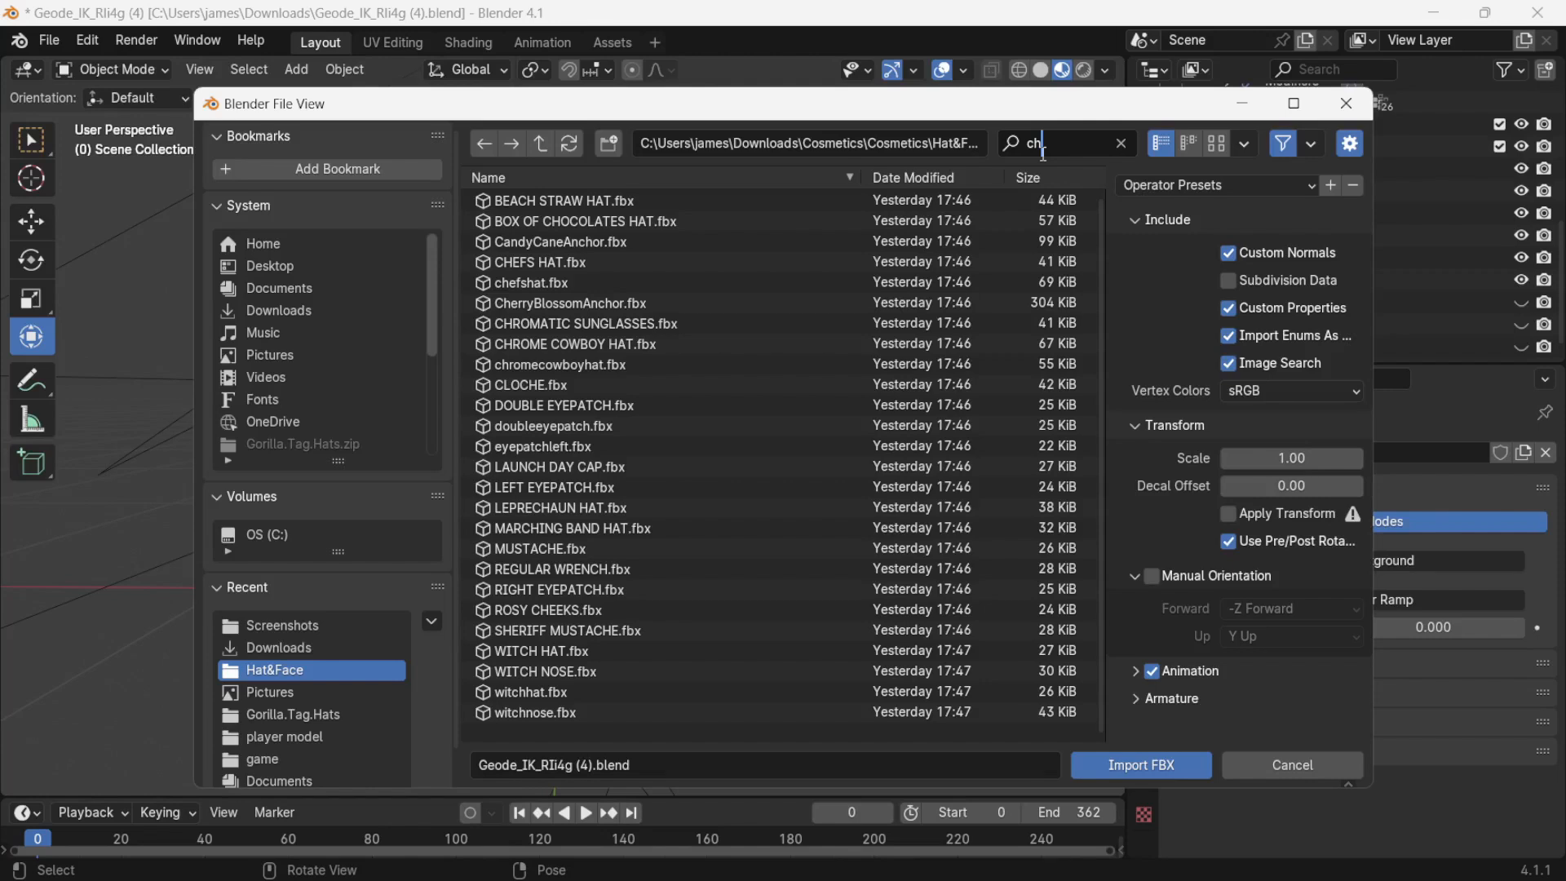
type("e")
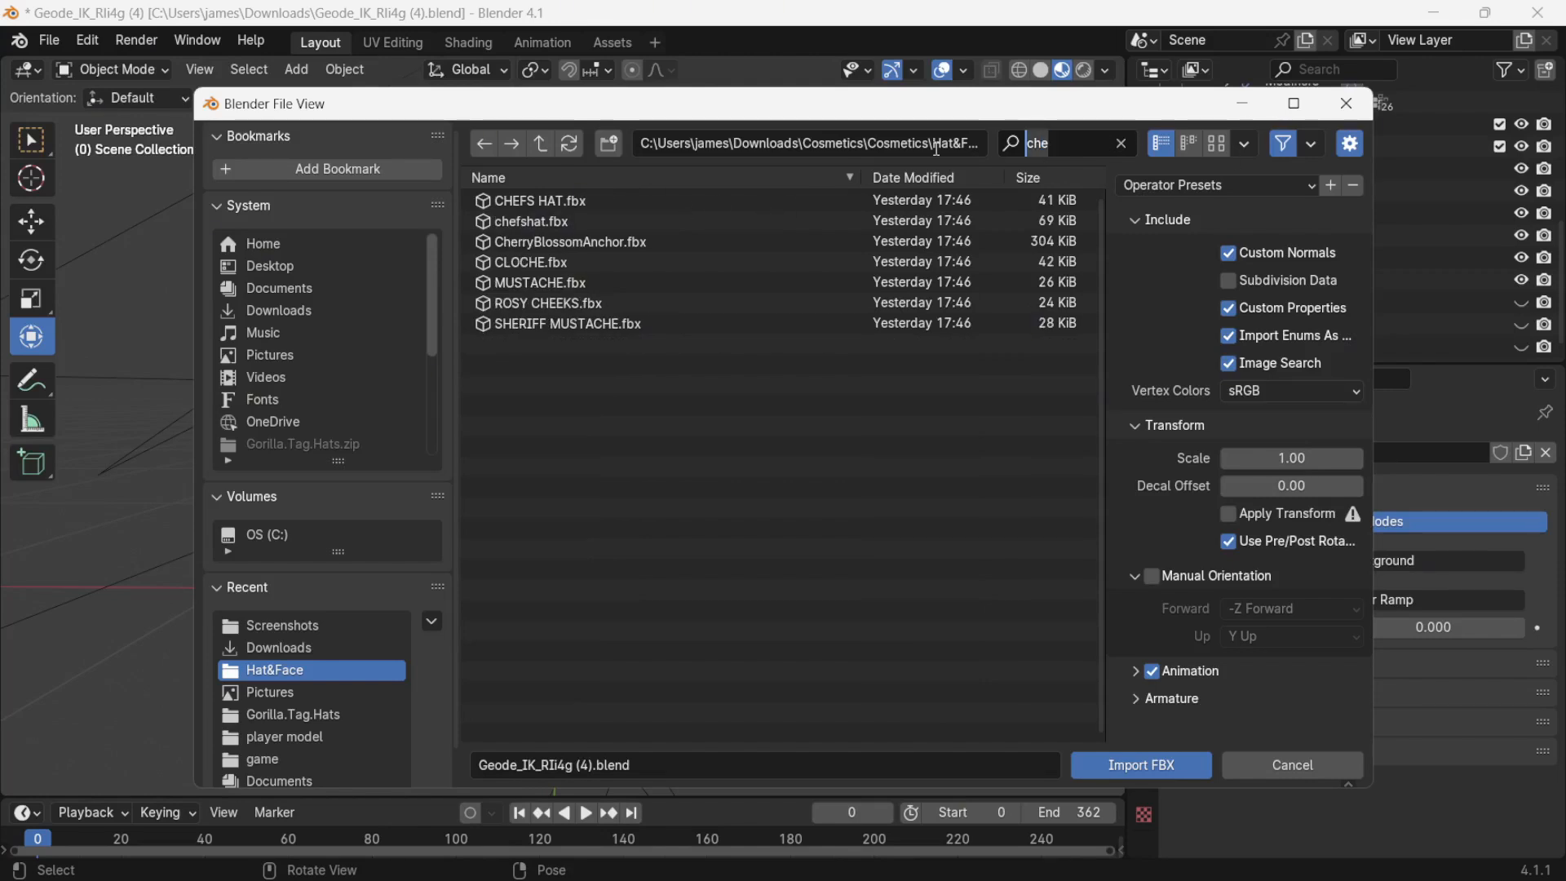
key("BackSpace")
key("BackSpace")
key("BackSpace")
type("sant")
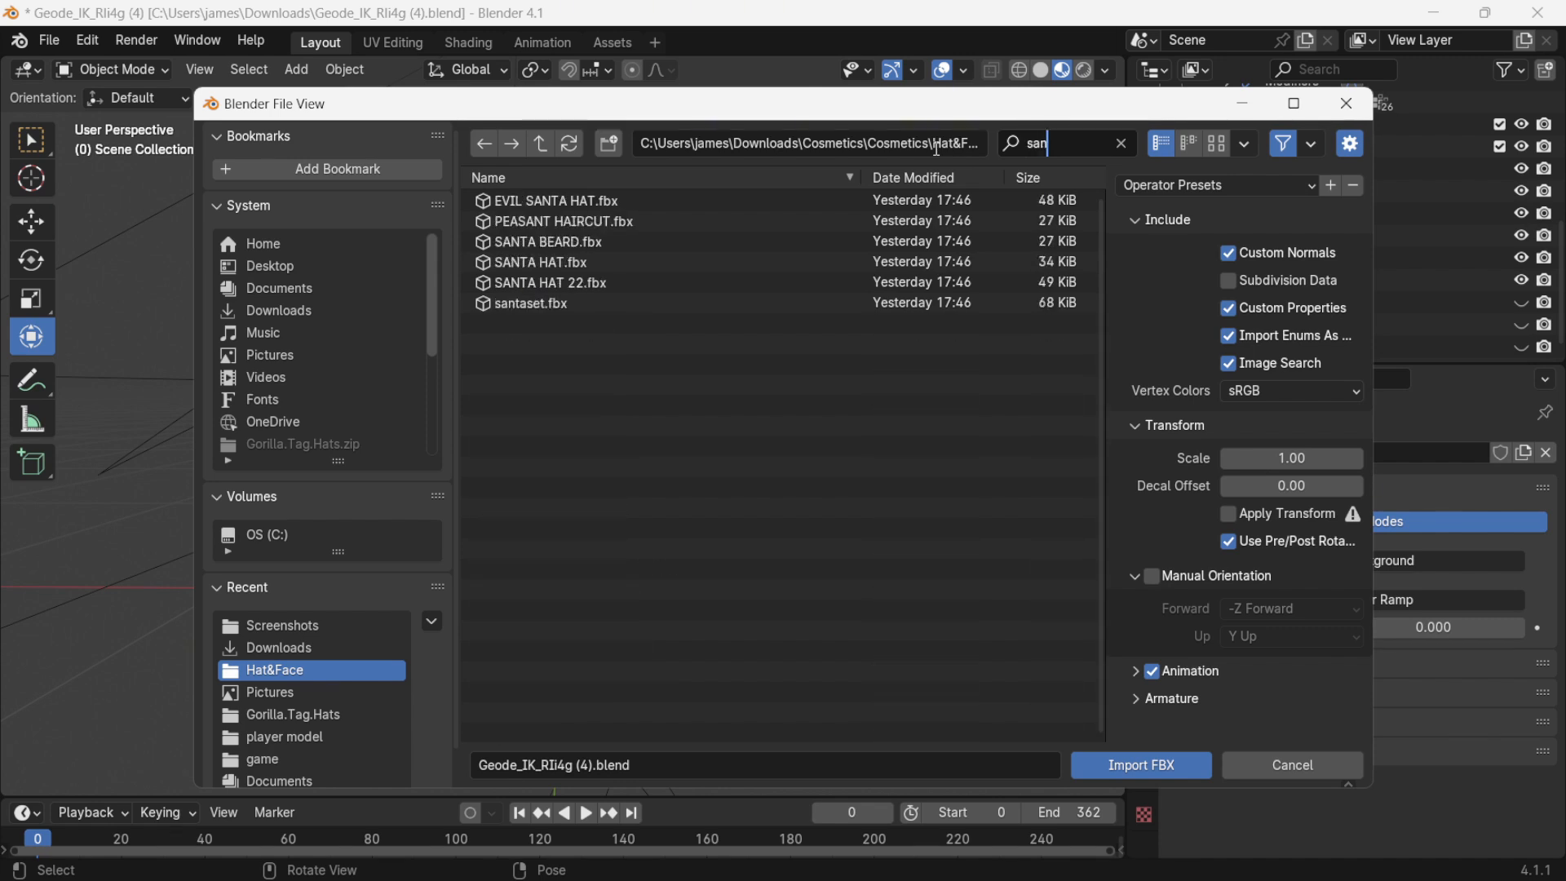
left_click(555, 261)
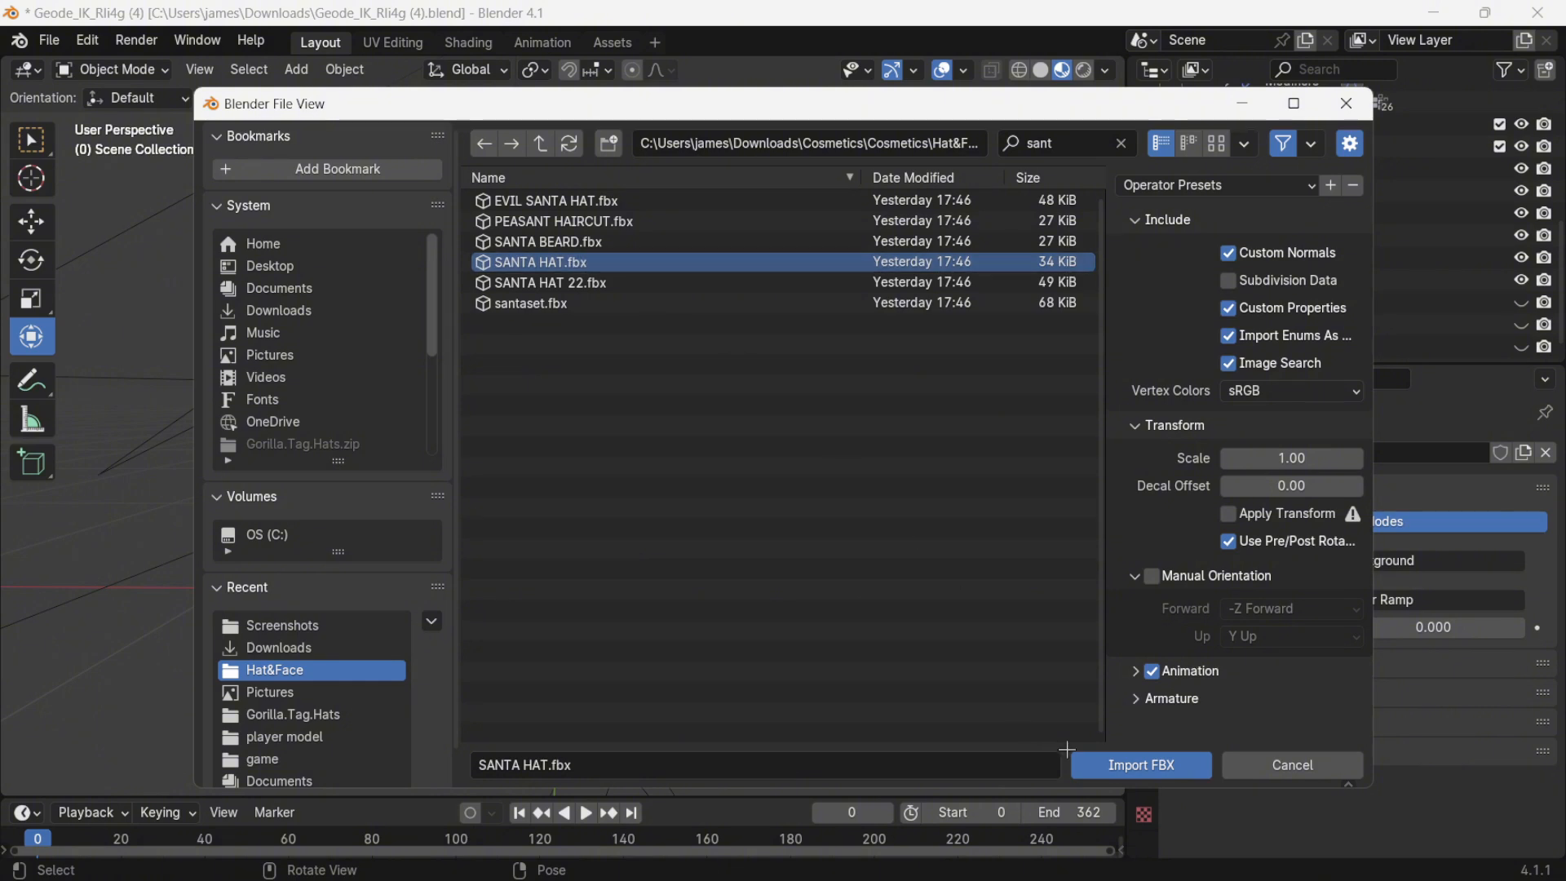
left_click(1155, 765)
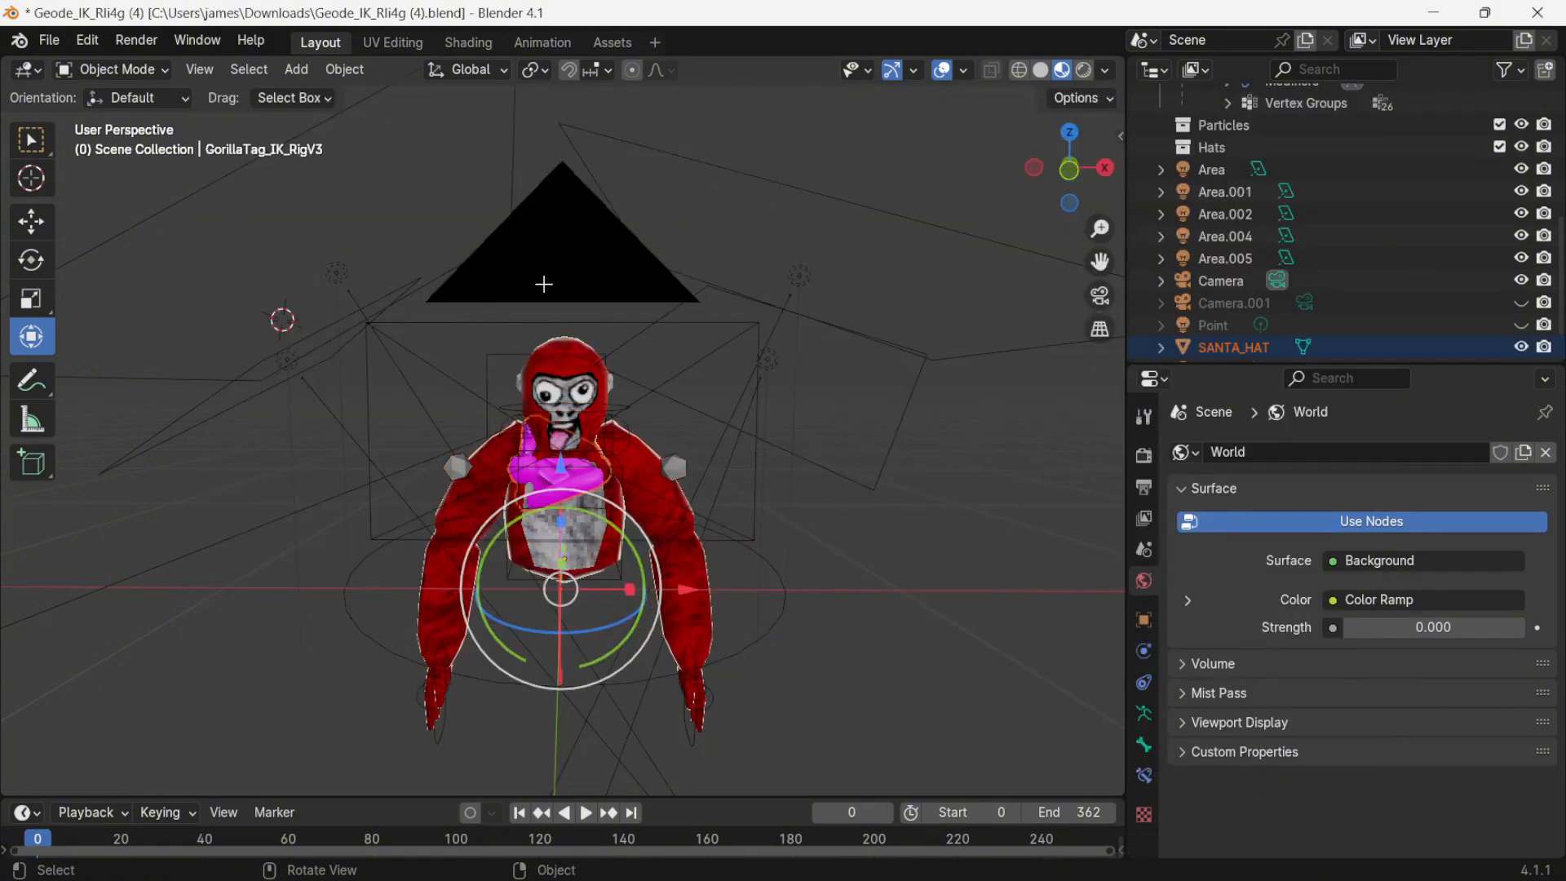
- Raise the Santa hat onto the gorilla's head, rotating and nudging it until it fits around the head
left_click_drag(561, 463, 561, 341)
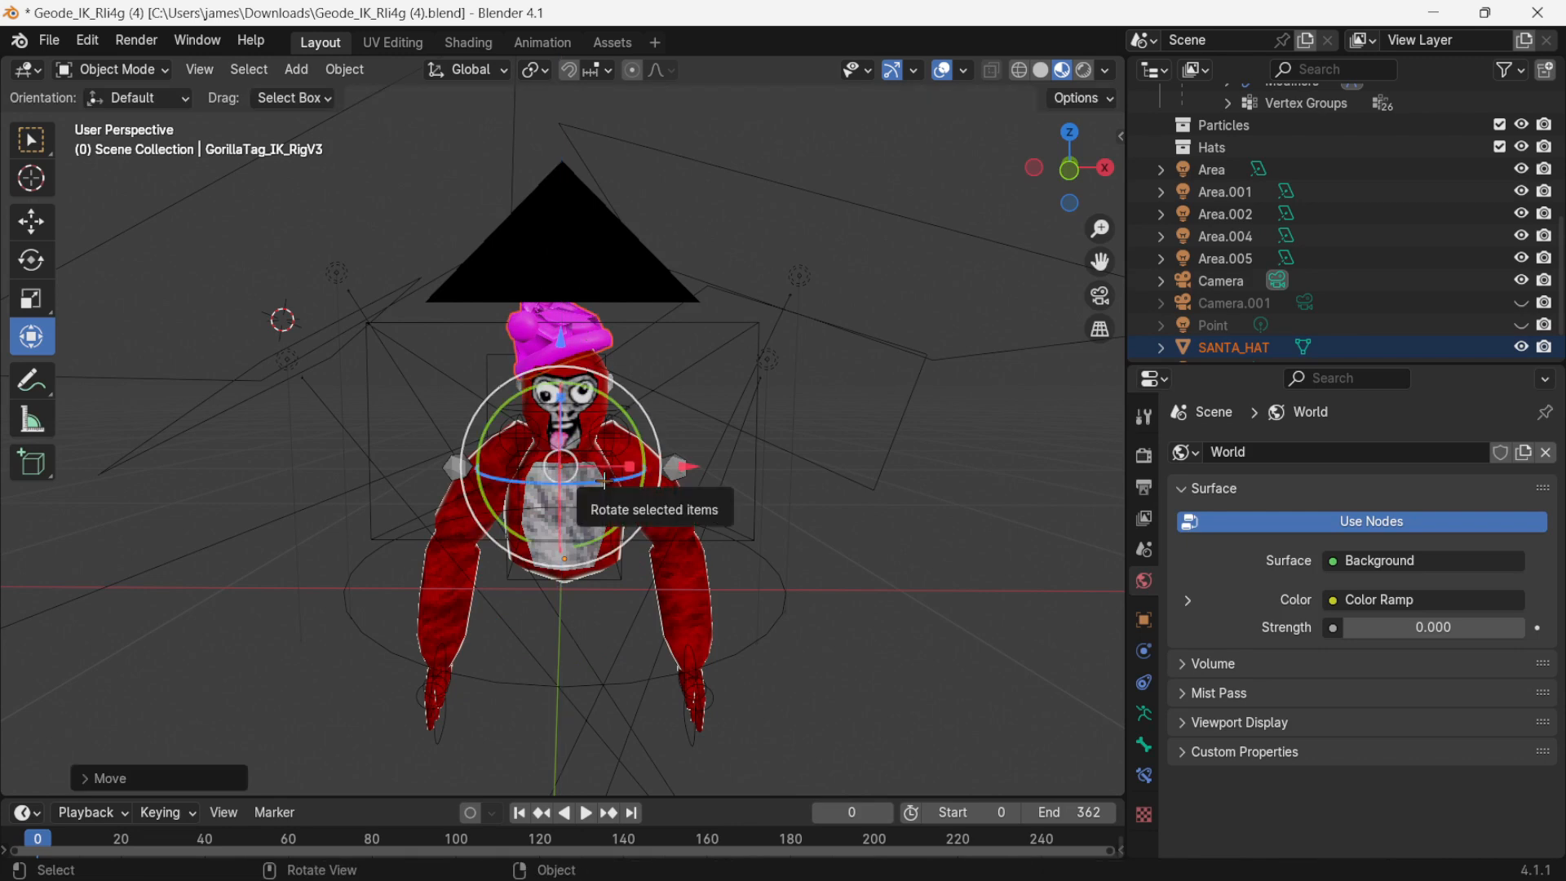
mouse_move(604, 482)
left_mouse_down()
mouse_move(564, 486)
mouse_move(579, 473)
left_mouse_up()
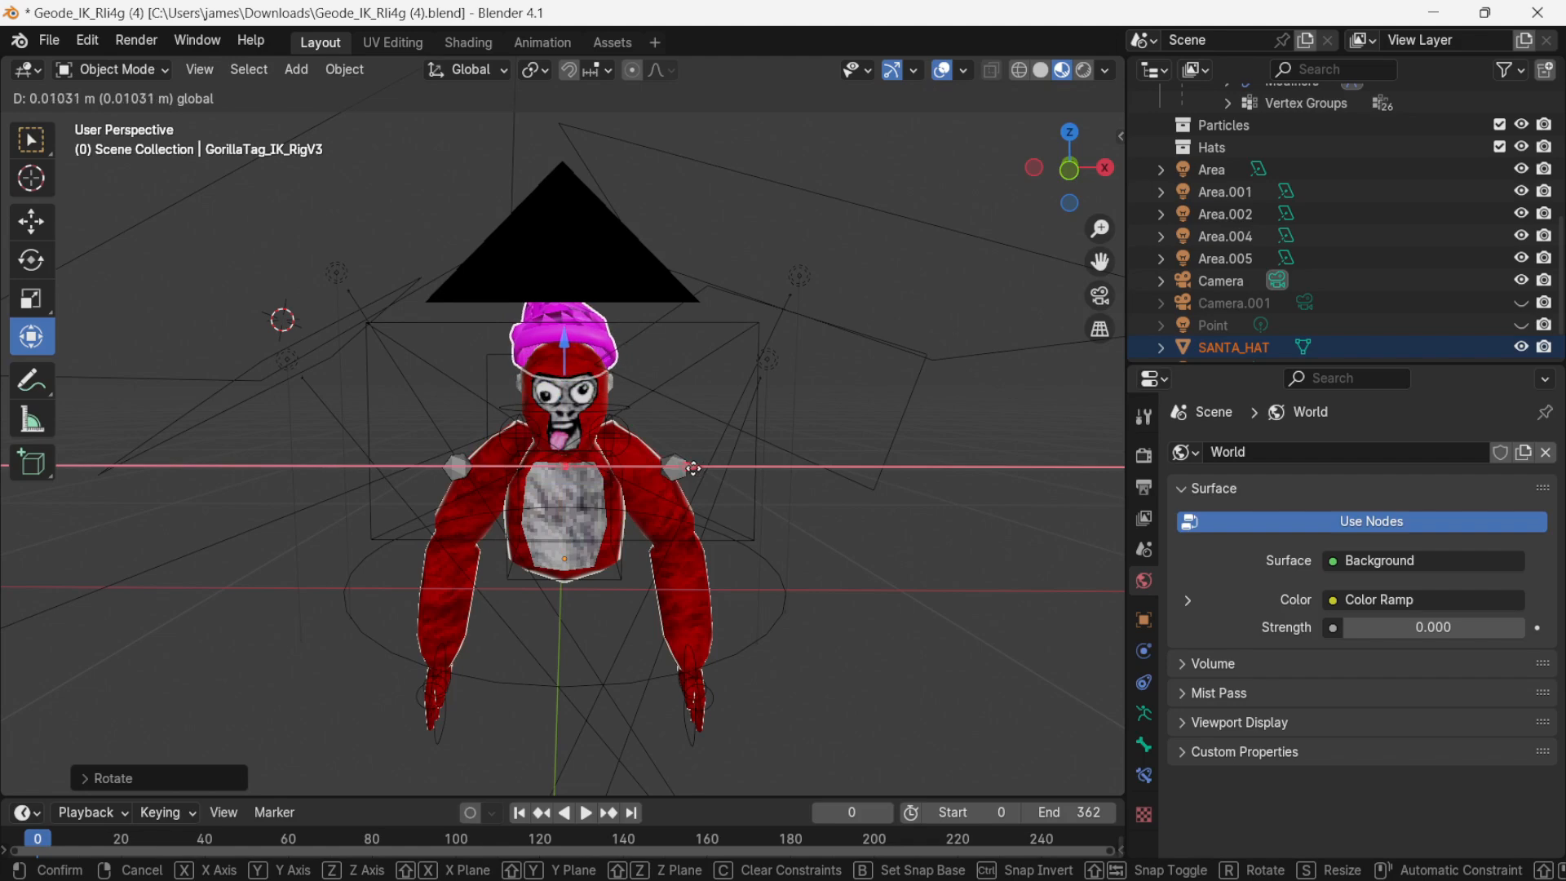
left_click_drag(692, 468, 692, 468)
left_click_drag(565, 334, 566, 371)
middle_click_drag(566, 371, 694, 379)
scroll(698, 371, "up", 3)
scroll(697, 370, "down", 1)
scroll(697, 370, "up", 1)
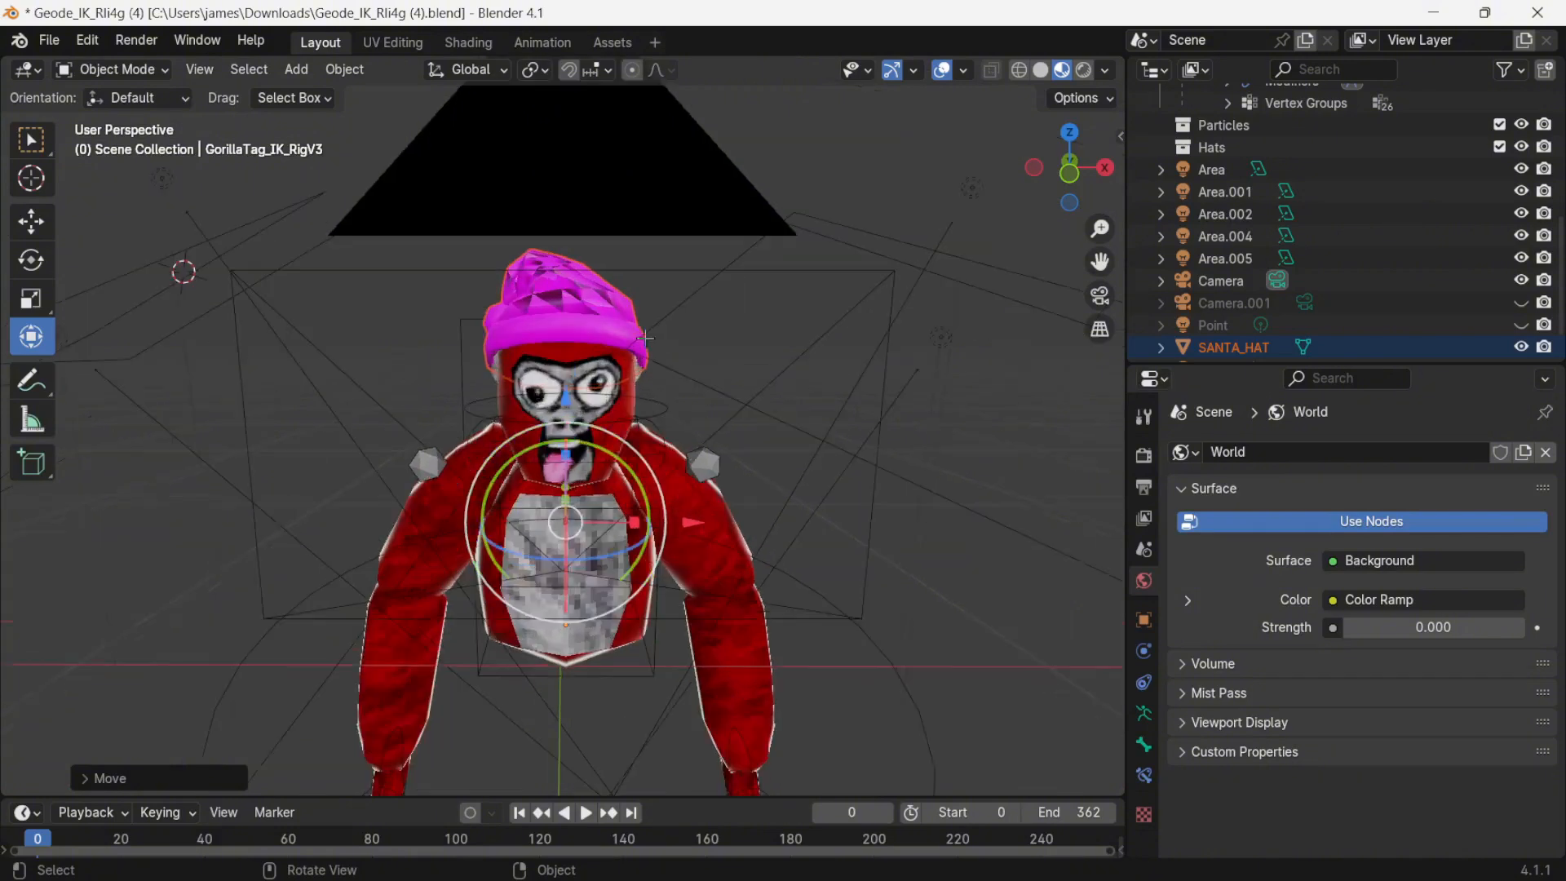
scroll(693, 368, "down", 1)
- Show the Santa hat's hatlas material nodes in the Shading workspace and locate the DiffuseColor_Texture node
left_click(577, 326)
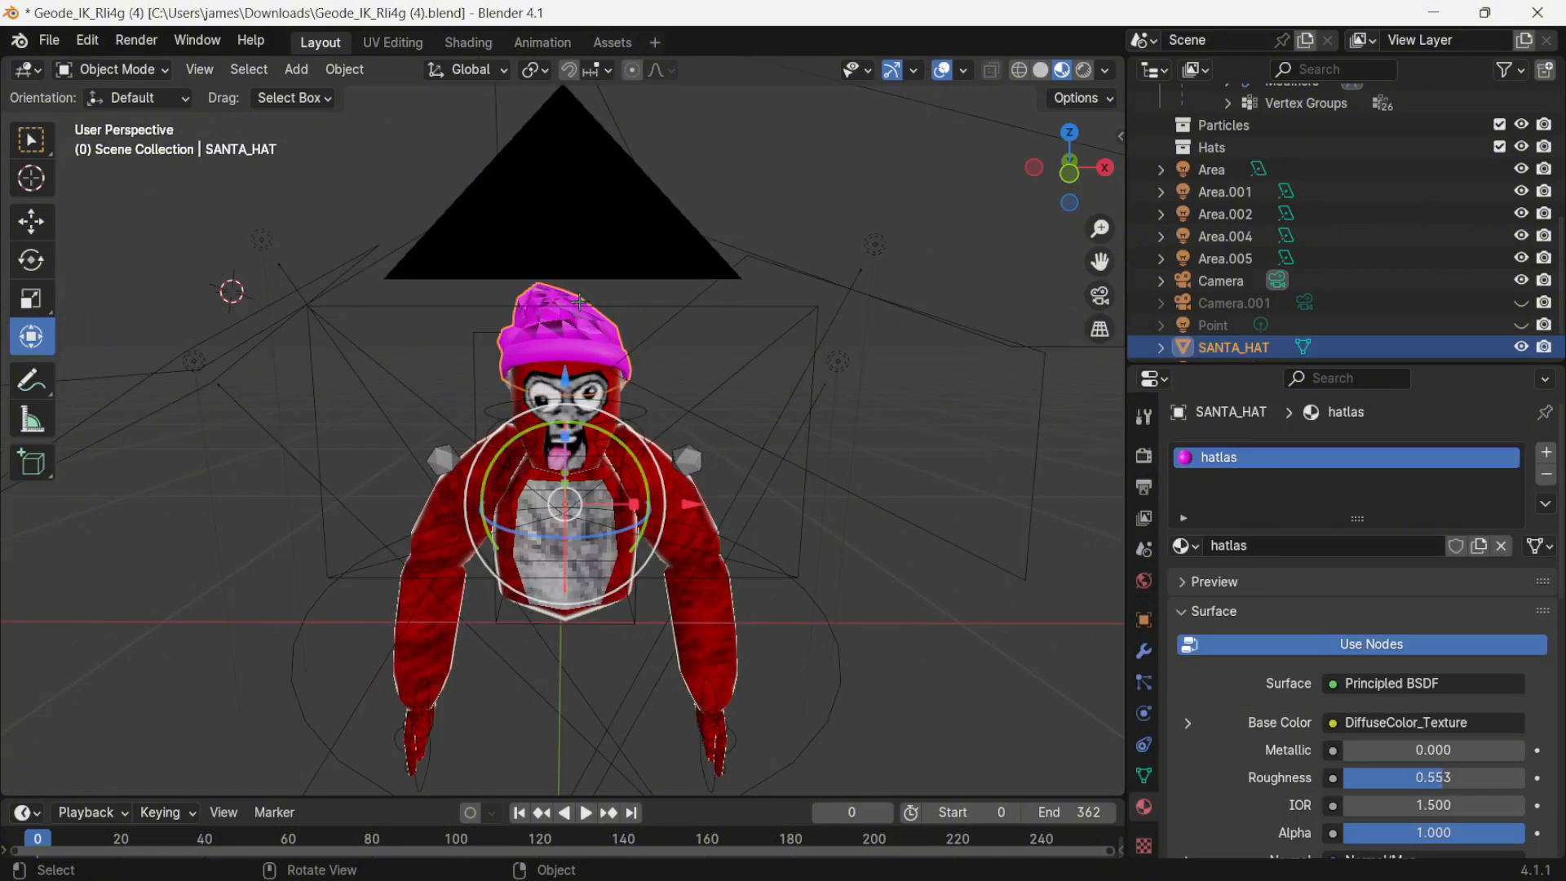
left_click(471, 41)
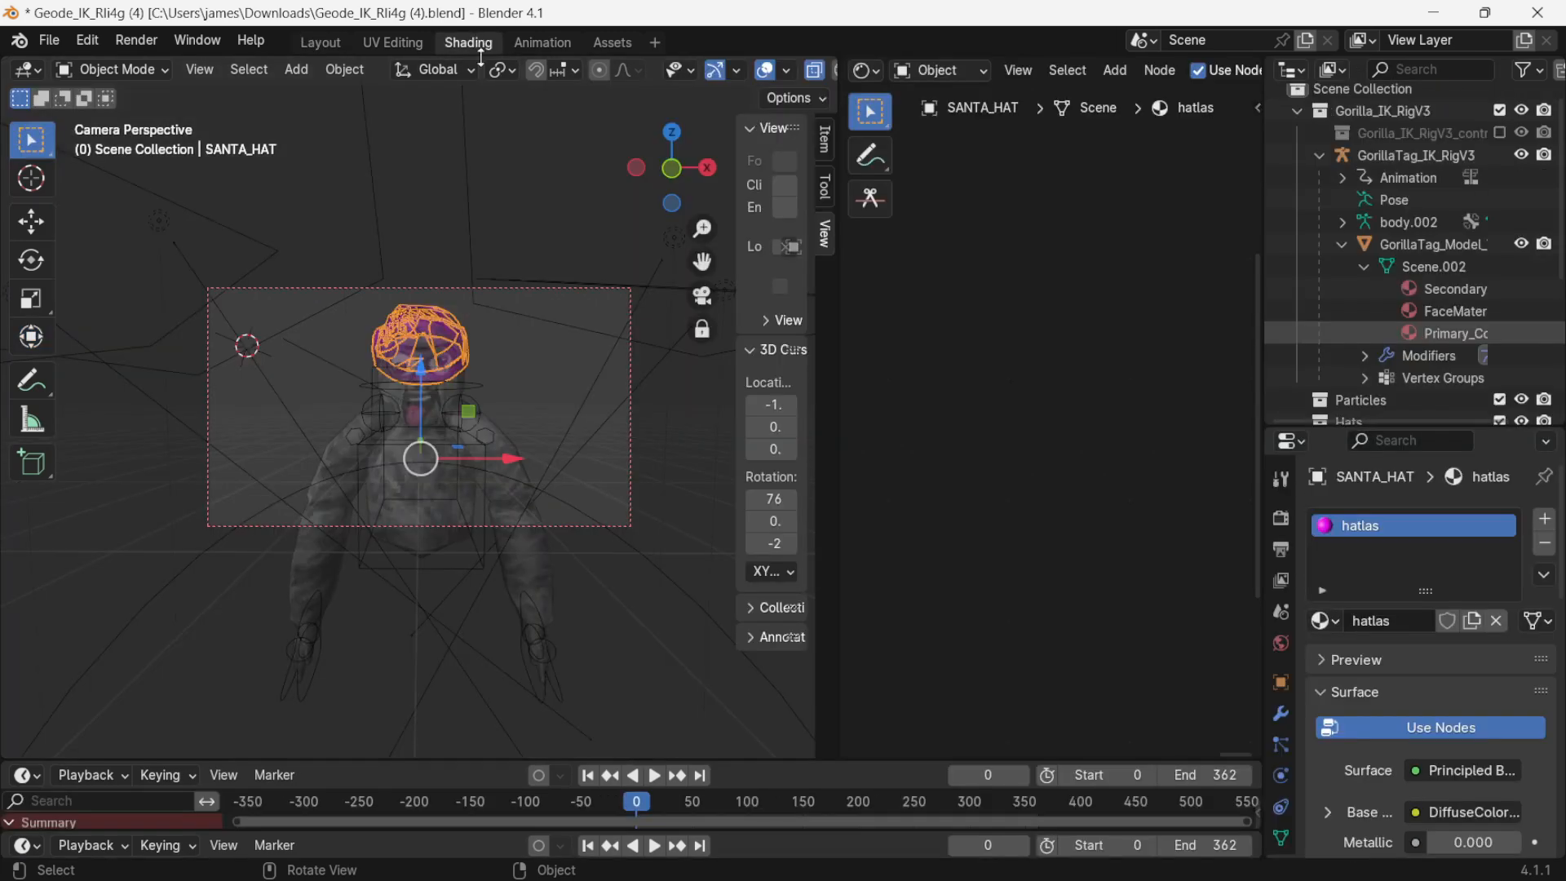
left_click(455, 340)
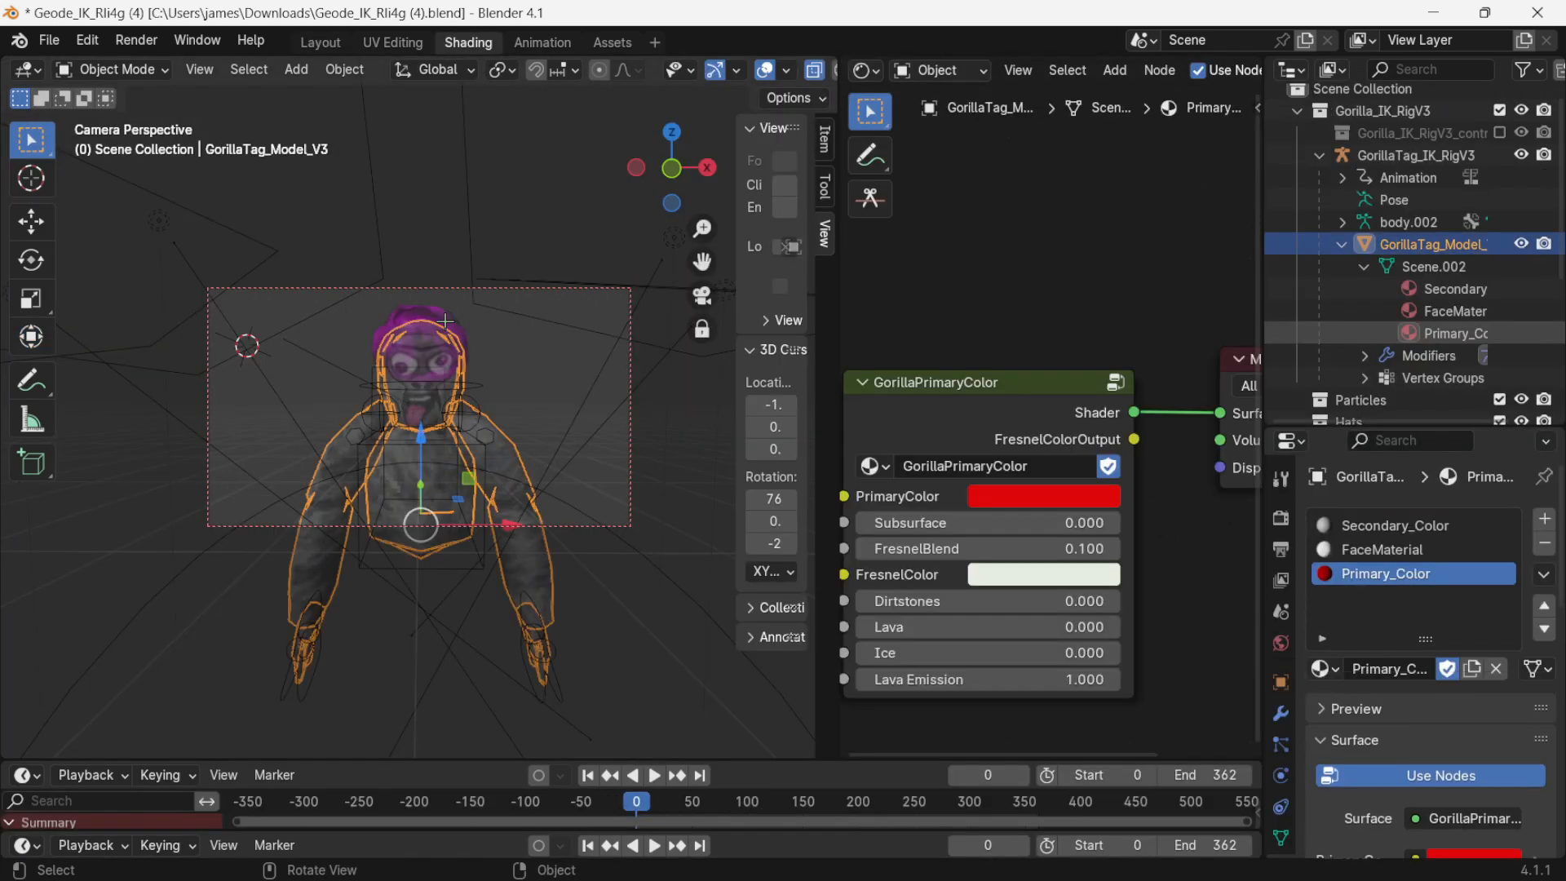
left_click(446, 324)
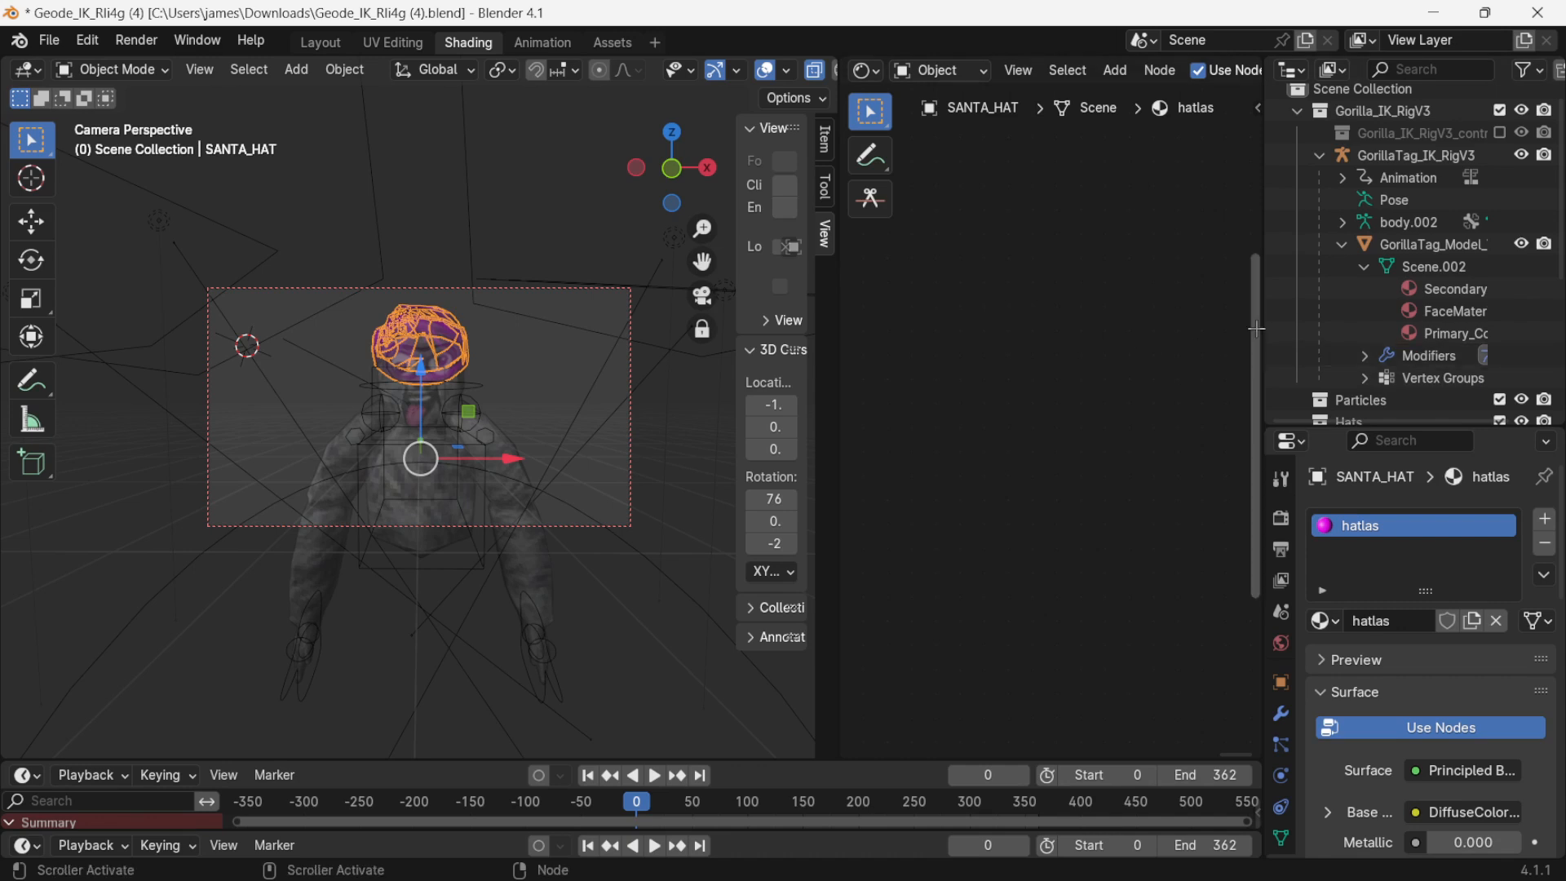
left_click_drag(1240, 746, 991, 729)
scroll(997, 425, "down", 5)
scroll(996, 424, "down", 5)
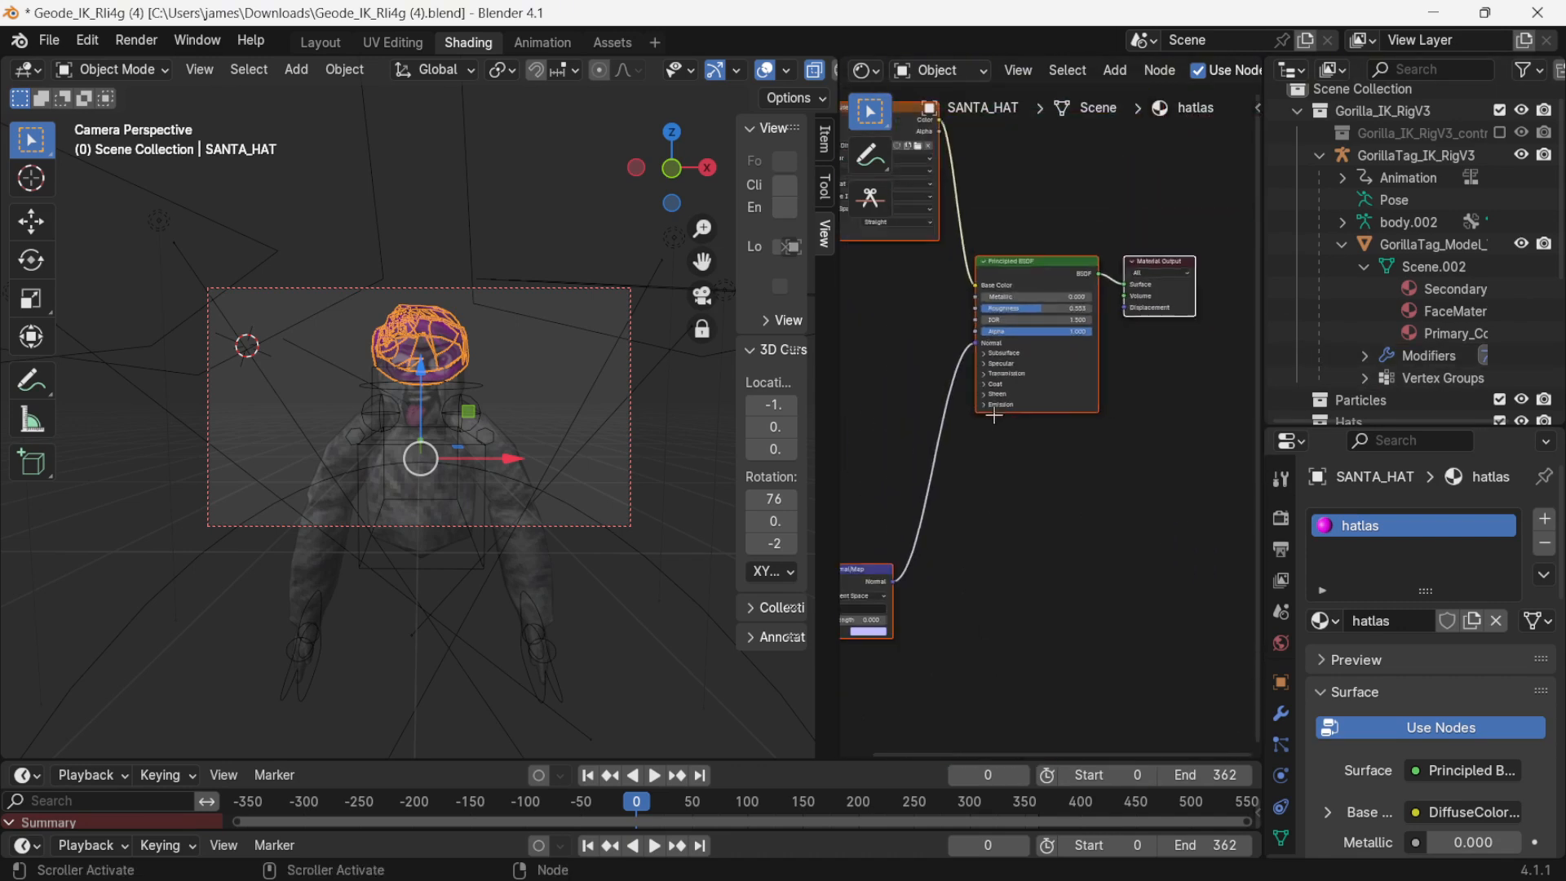
scroll(943, 347, "up", 1)
scroll(944, 347, "up", 5)
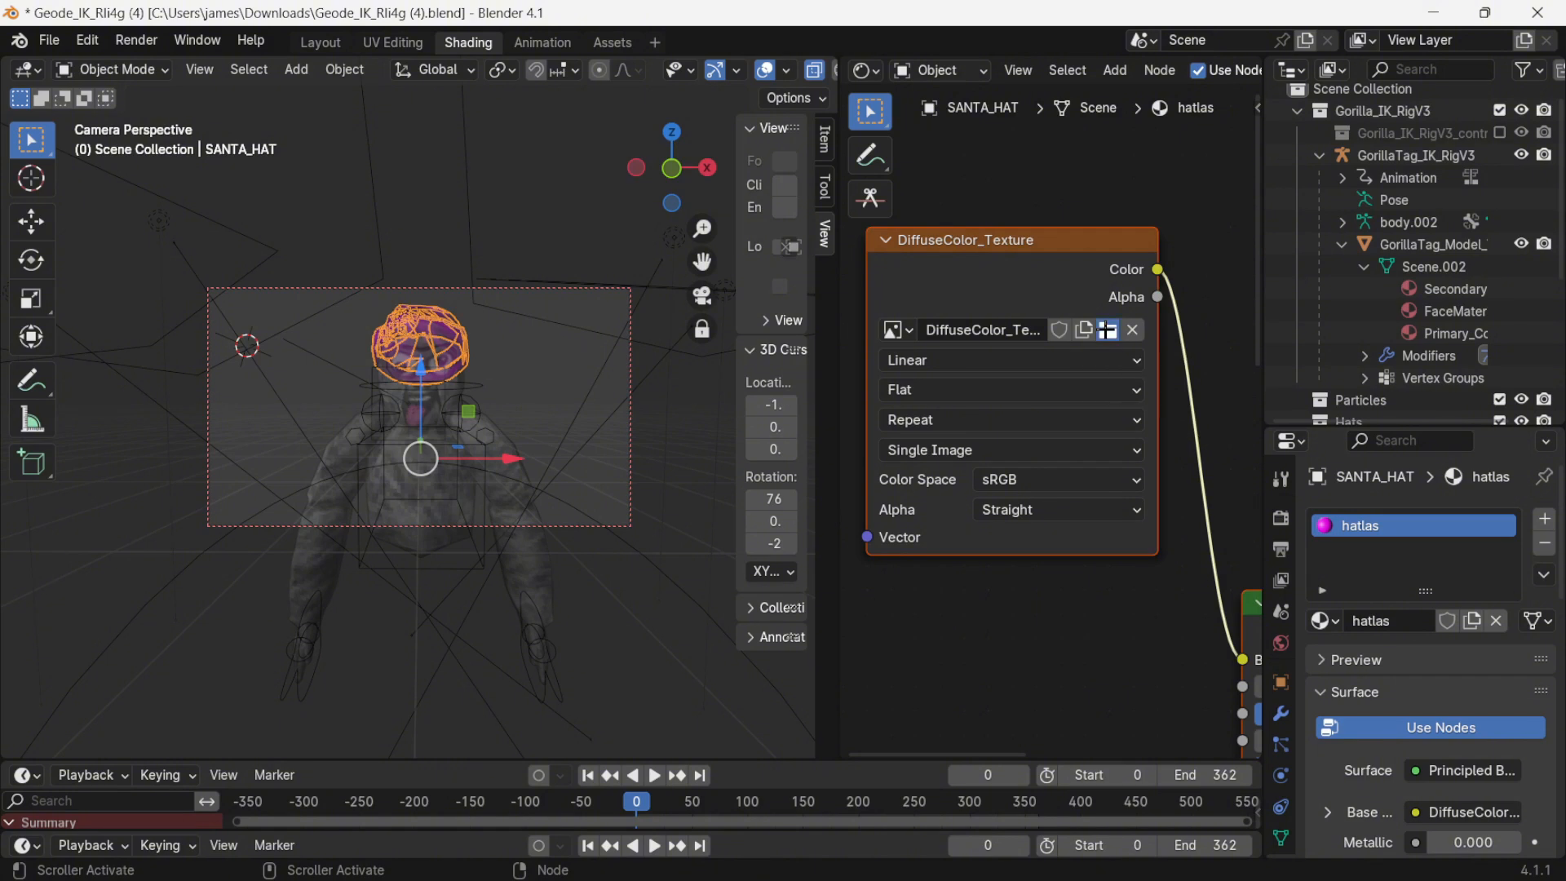
- Search Downloads for "hat" and load hatlas.png as the image of the Santa hat's diffuse texture node
left_click(1107, 329)
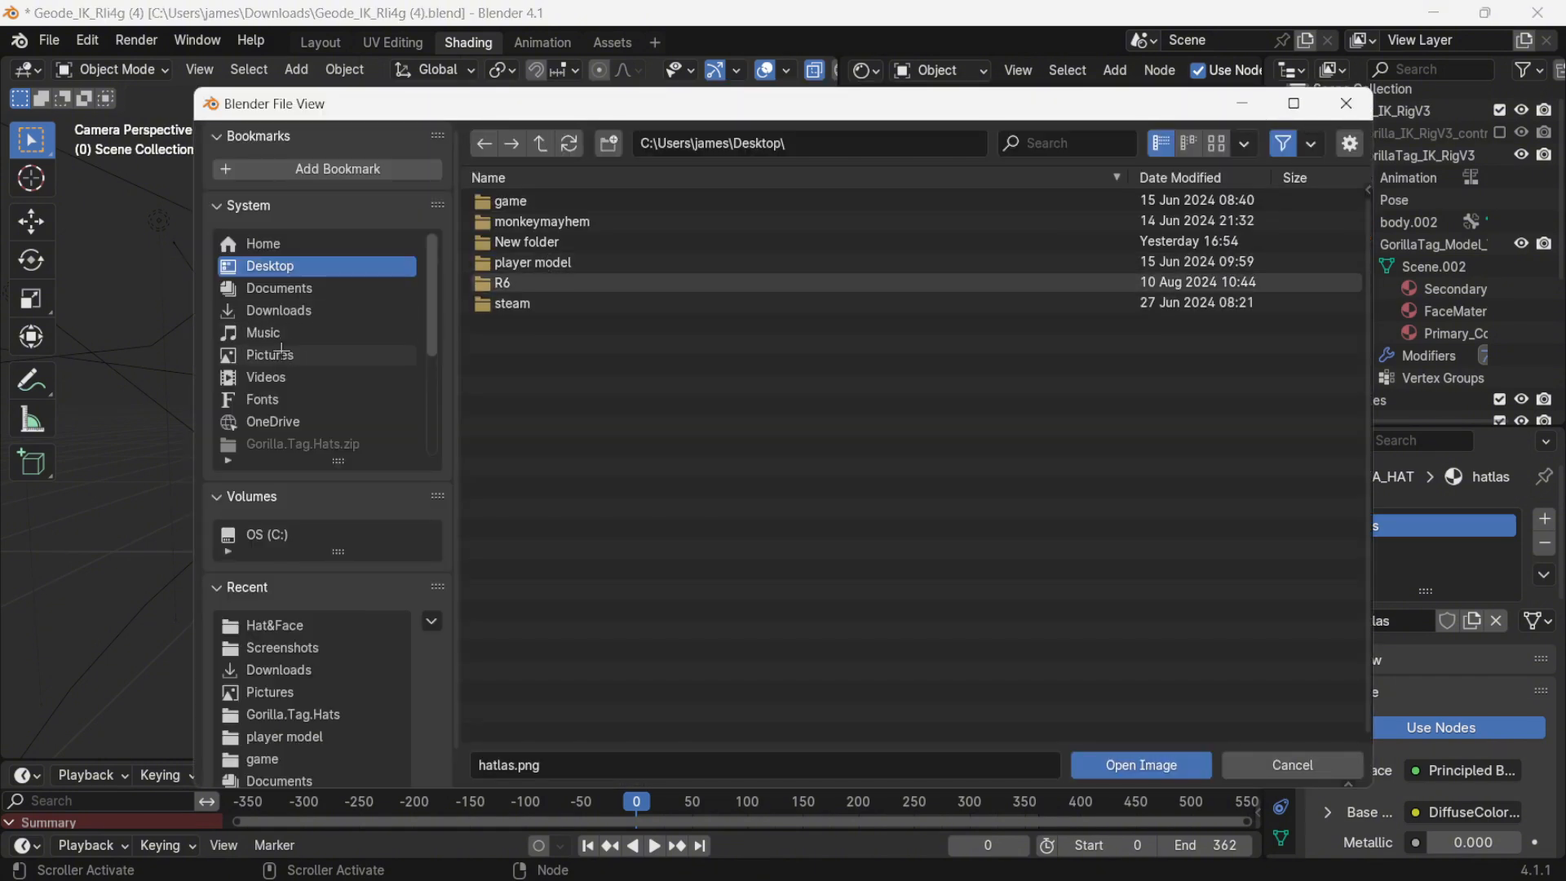
left_click(297, 310)
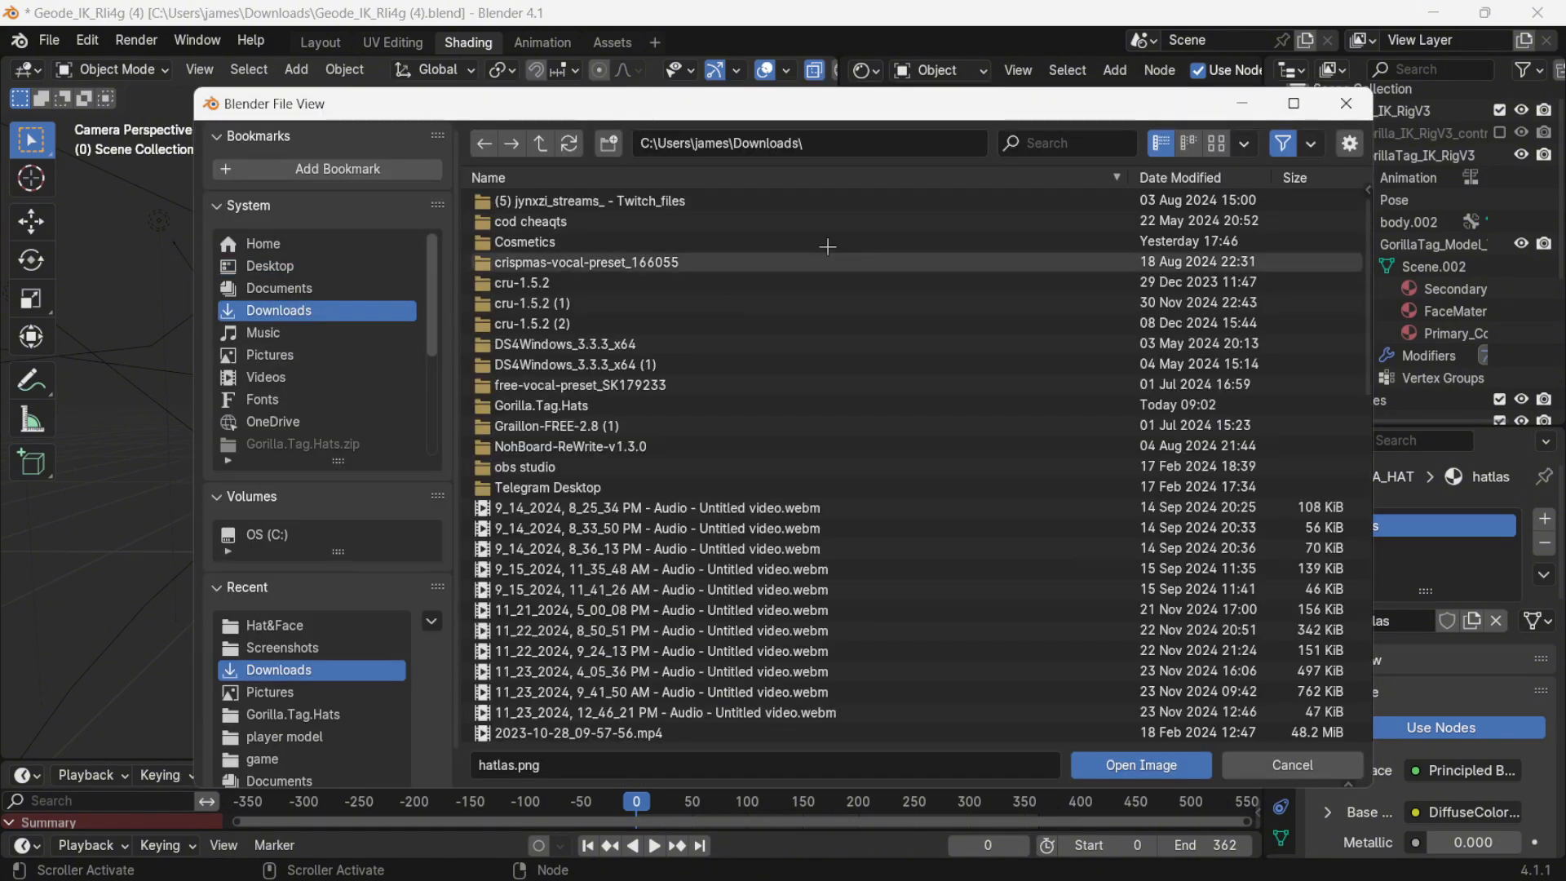
left_click(1037, 143)
type("ht")
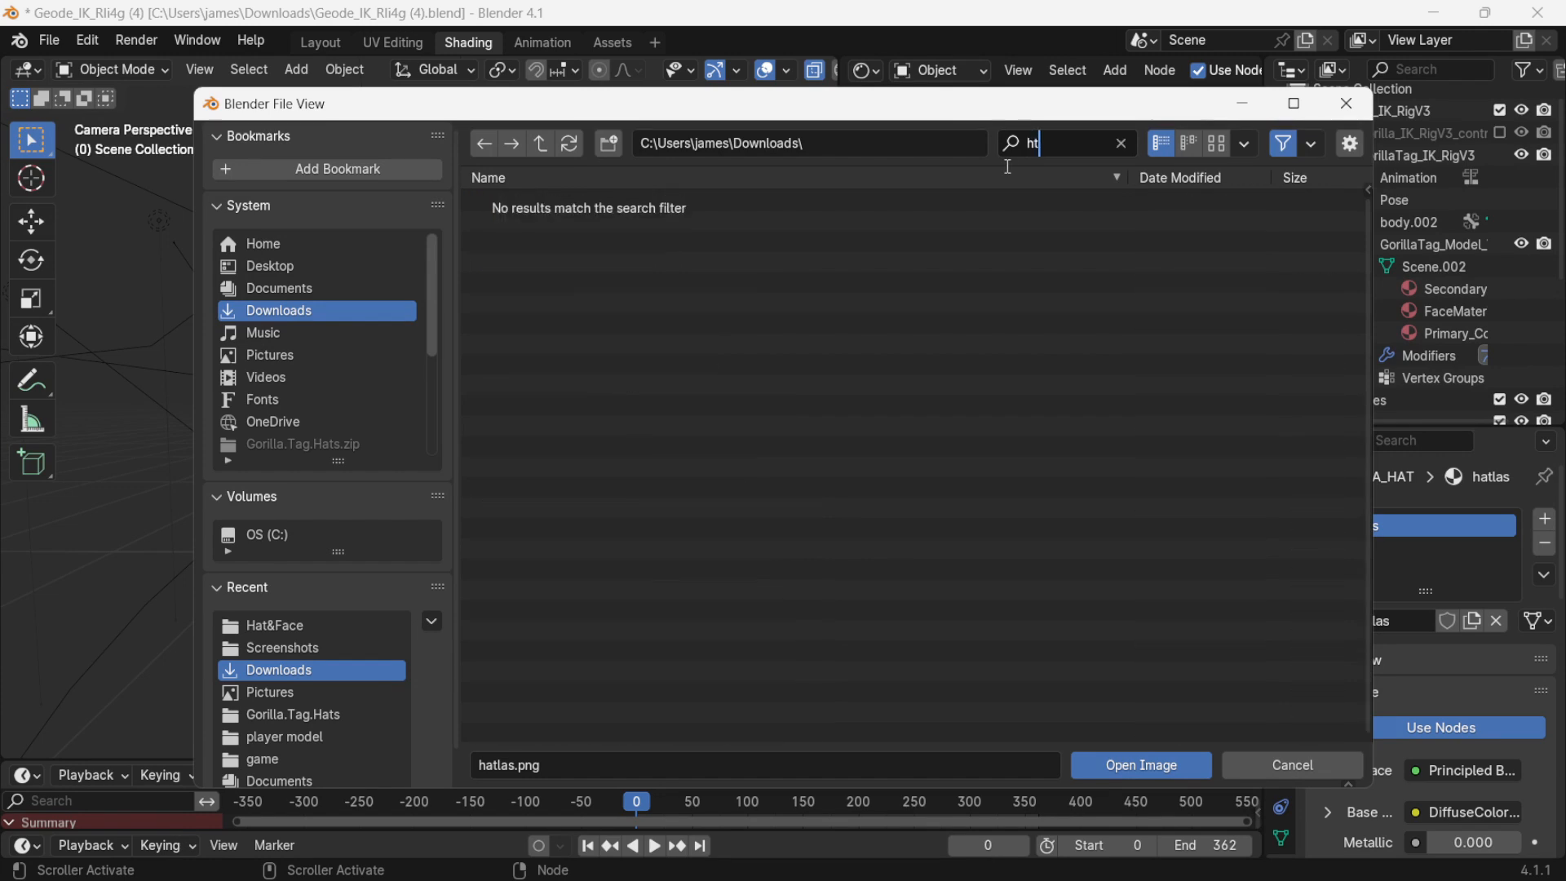
key("BackSpace")
type("at")
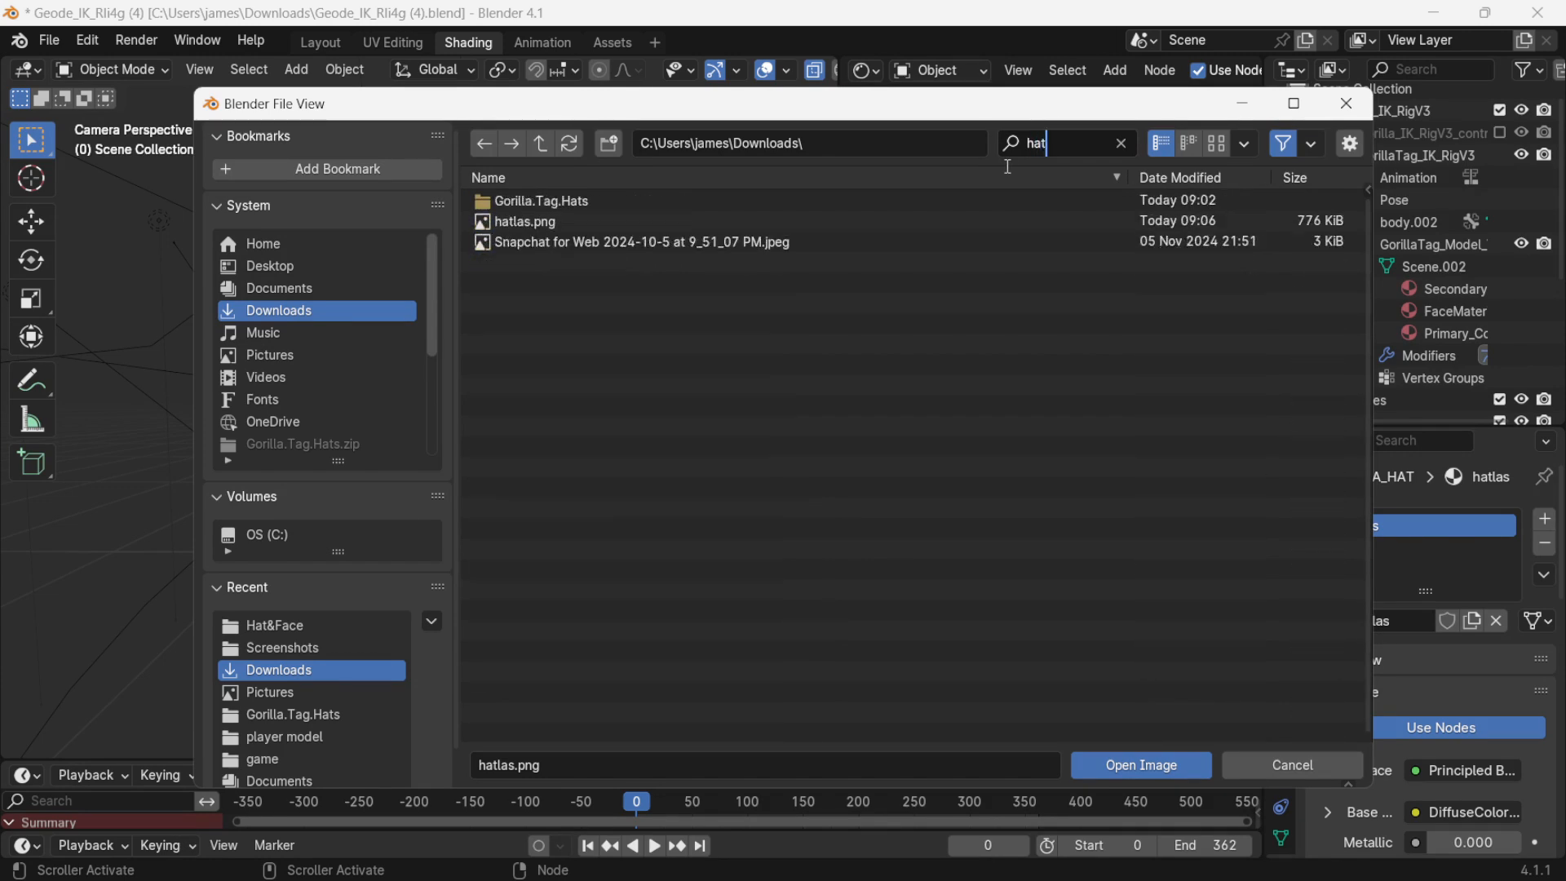
left_click(604, 220)
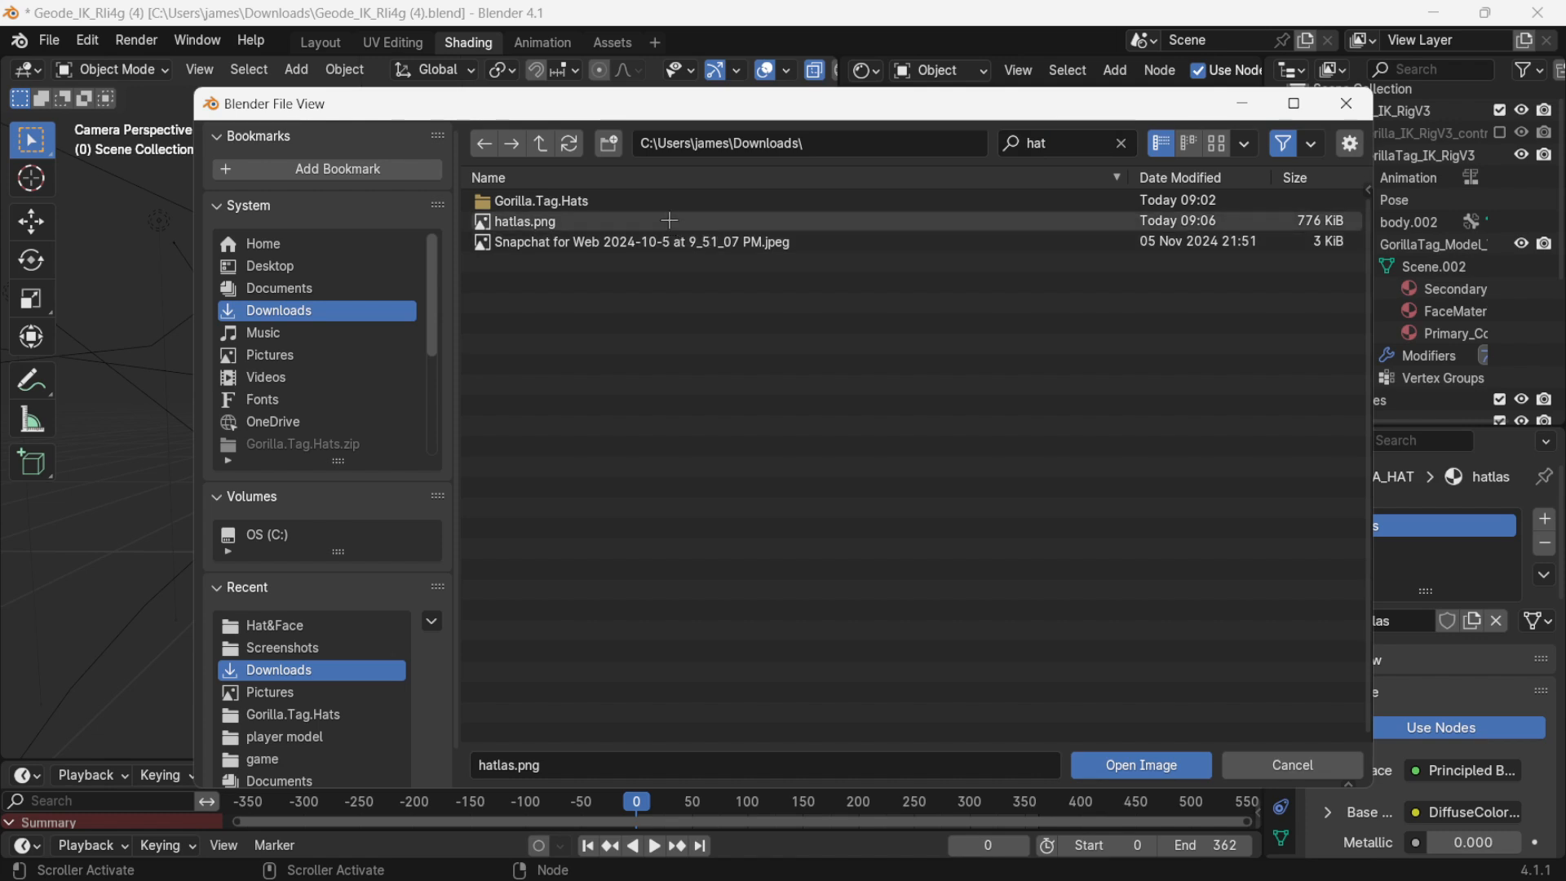
left_click(1168, 765)
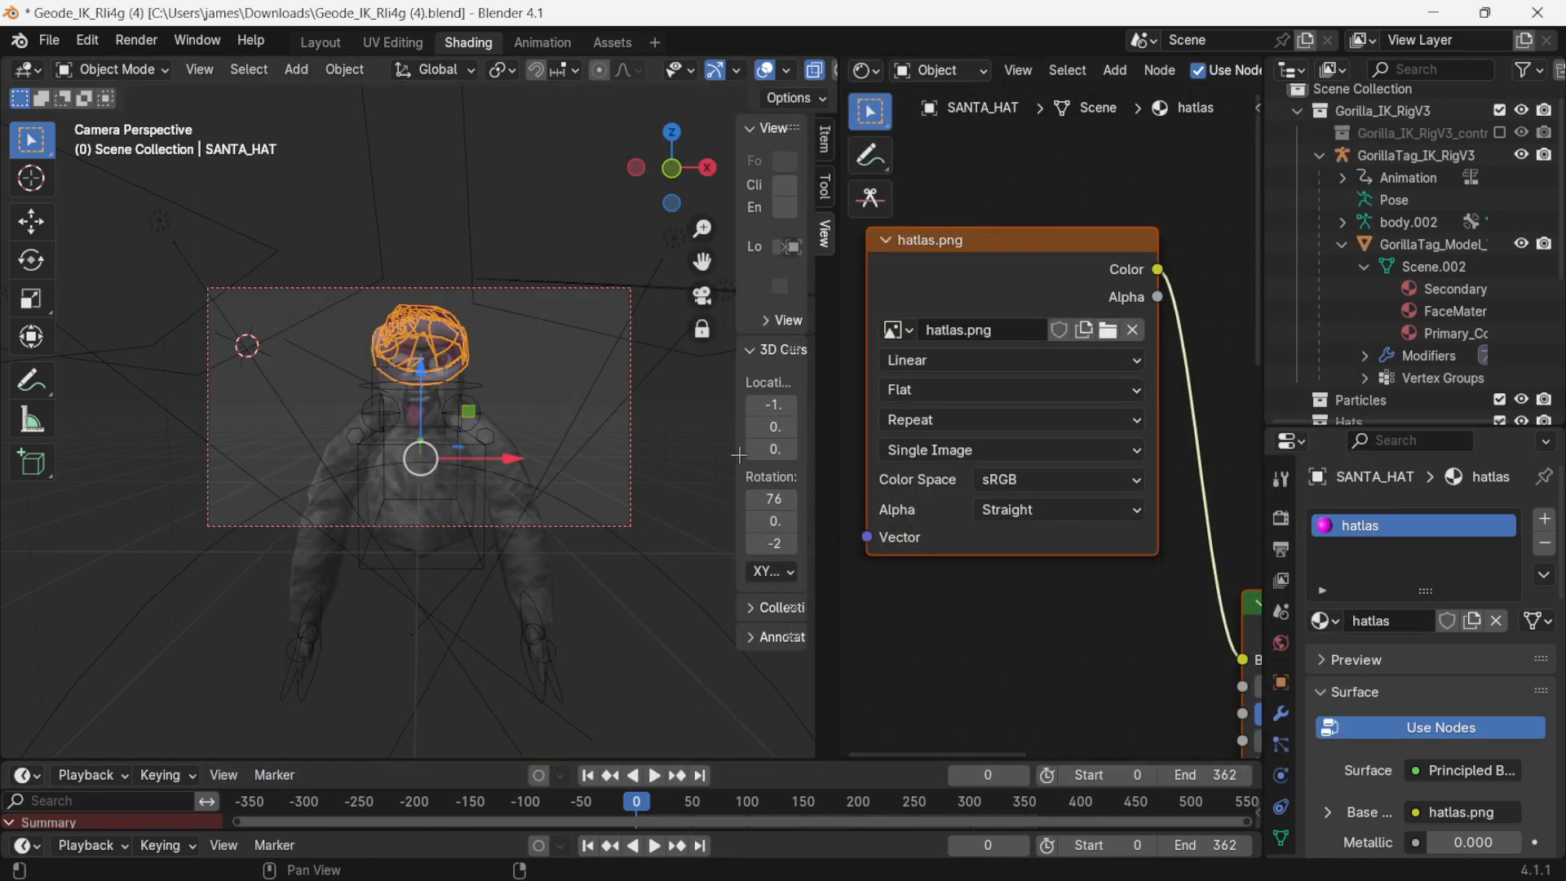
- Display the viewport in Material Preview shading and inspect the textured Santa hat from the side and front
scroll(781, 72, "down", 3)
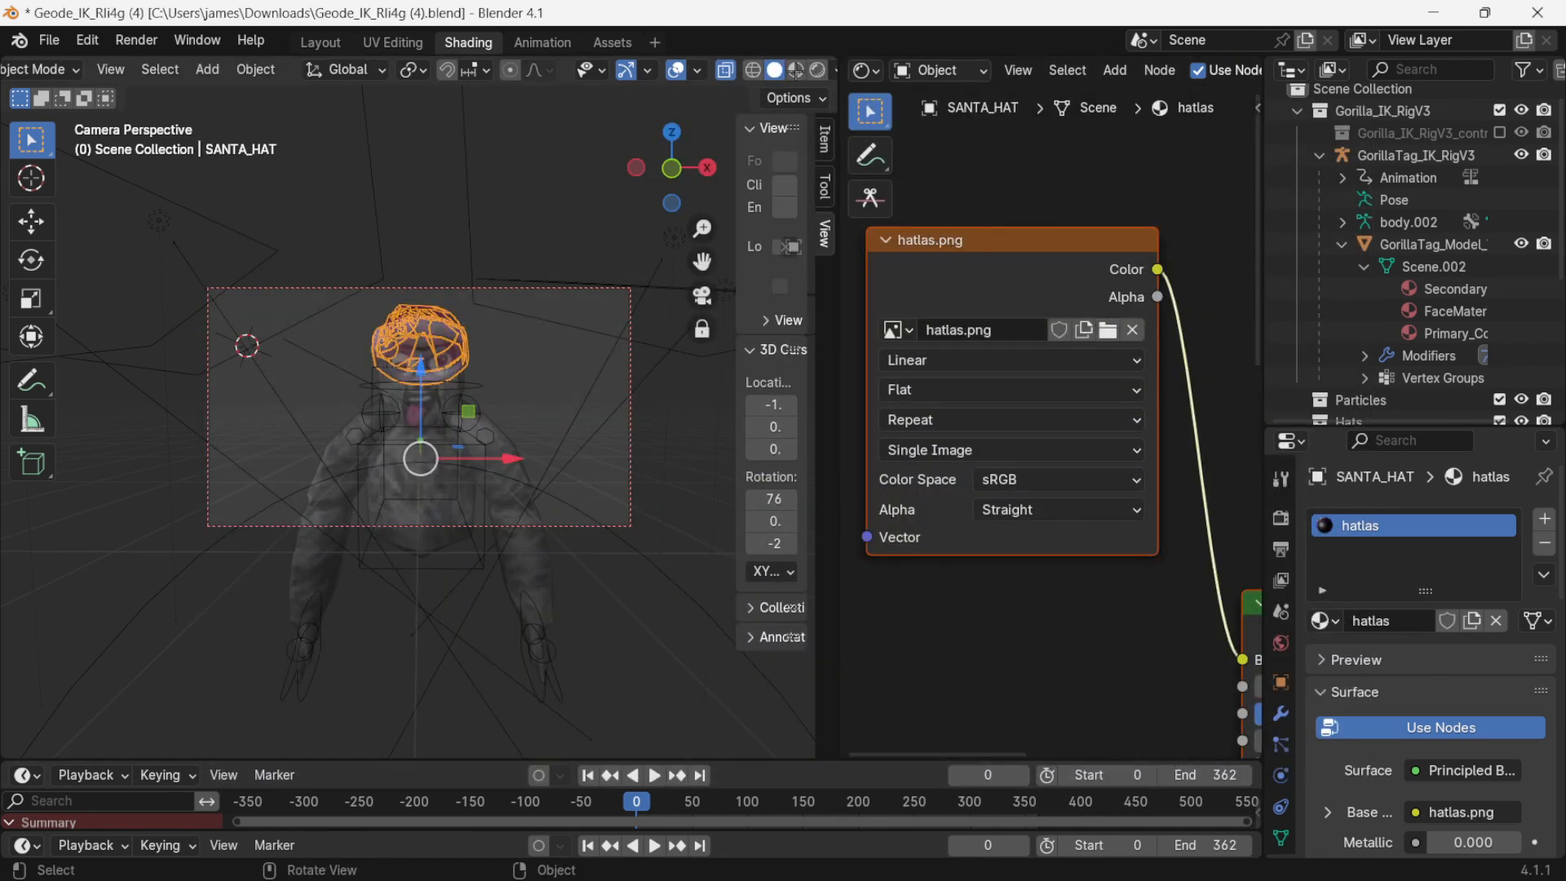
left_click(776, 71)
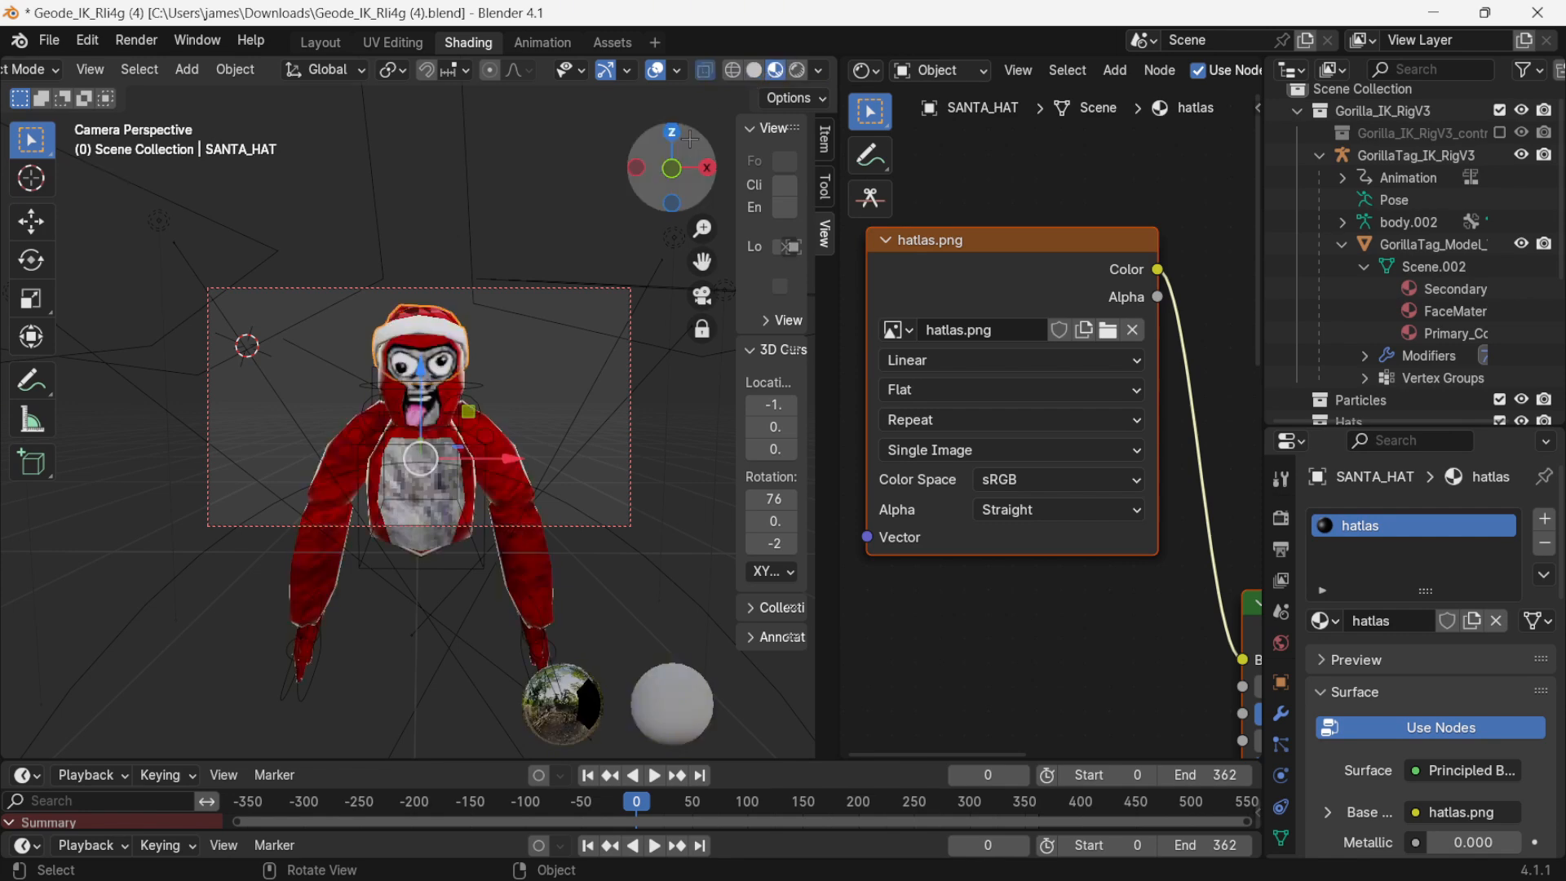
mouse_move(583, 317)
middle_mouse_down()
mouse_move(347, 326)
mouse_move(262, 349)
mouse_move(668, 343)
middle_mouse_up()
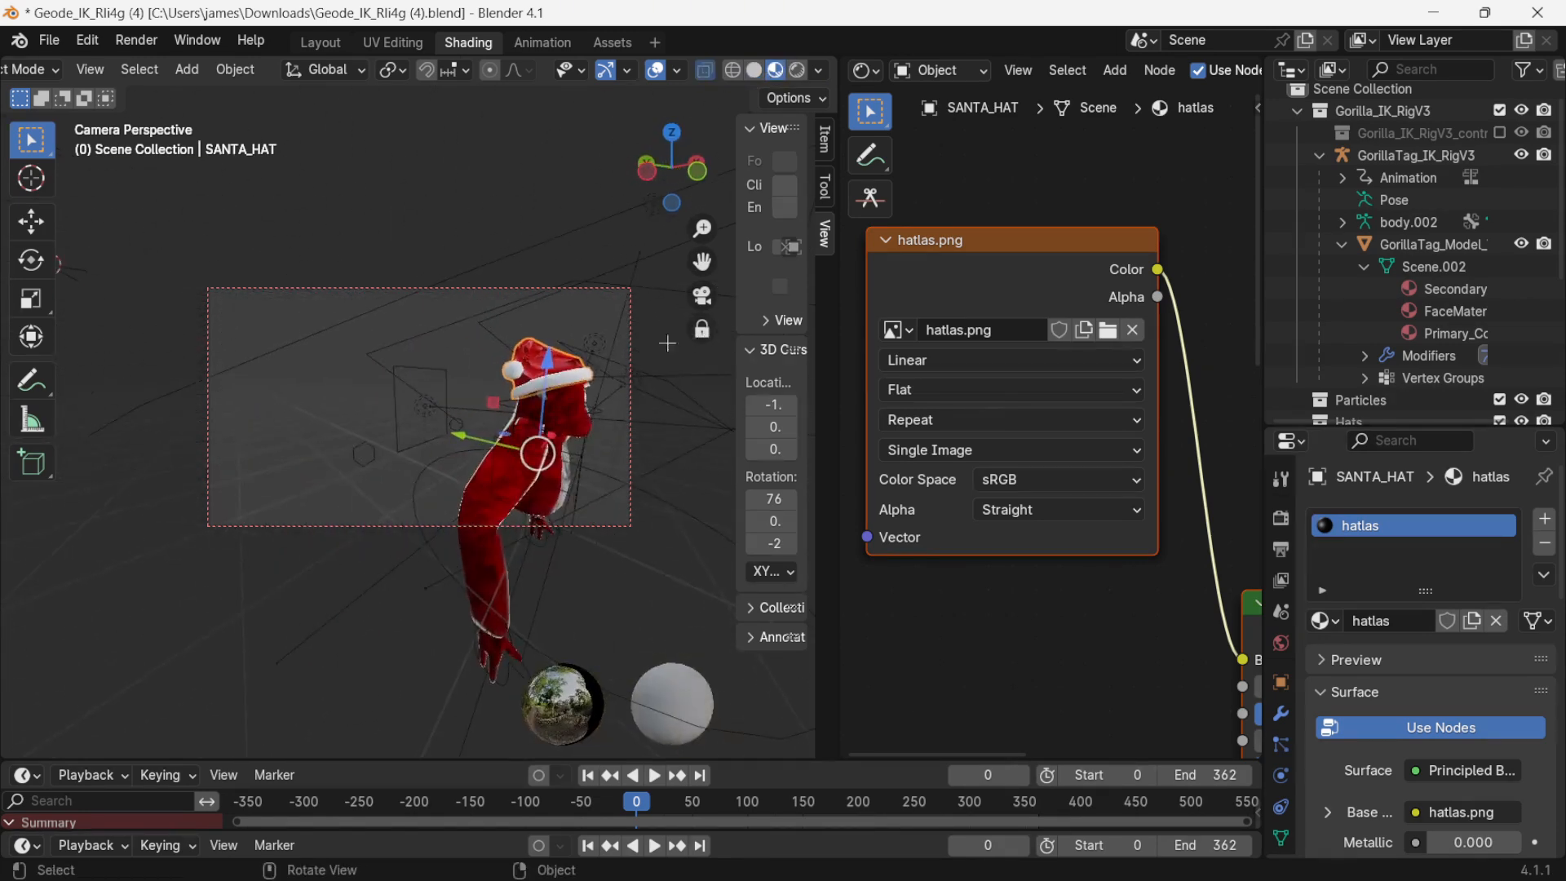
scroll(598, 342, "up", 5)
middle_click_drag(566, 327, 433, 135)
scroll(482, 317, "down", 6)
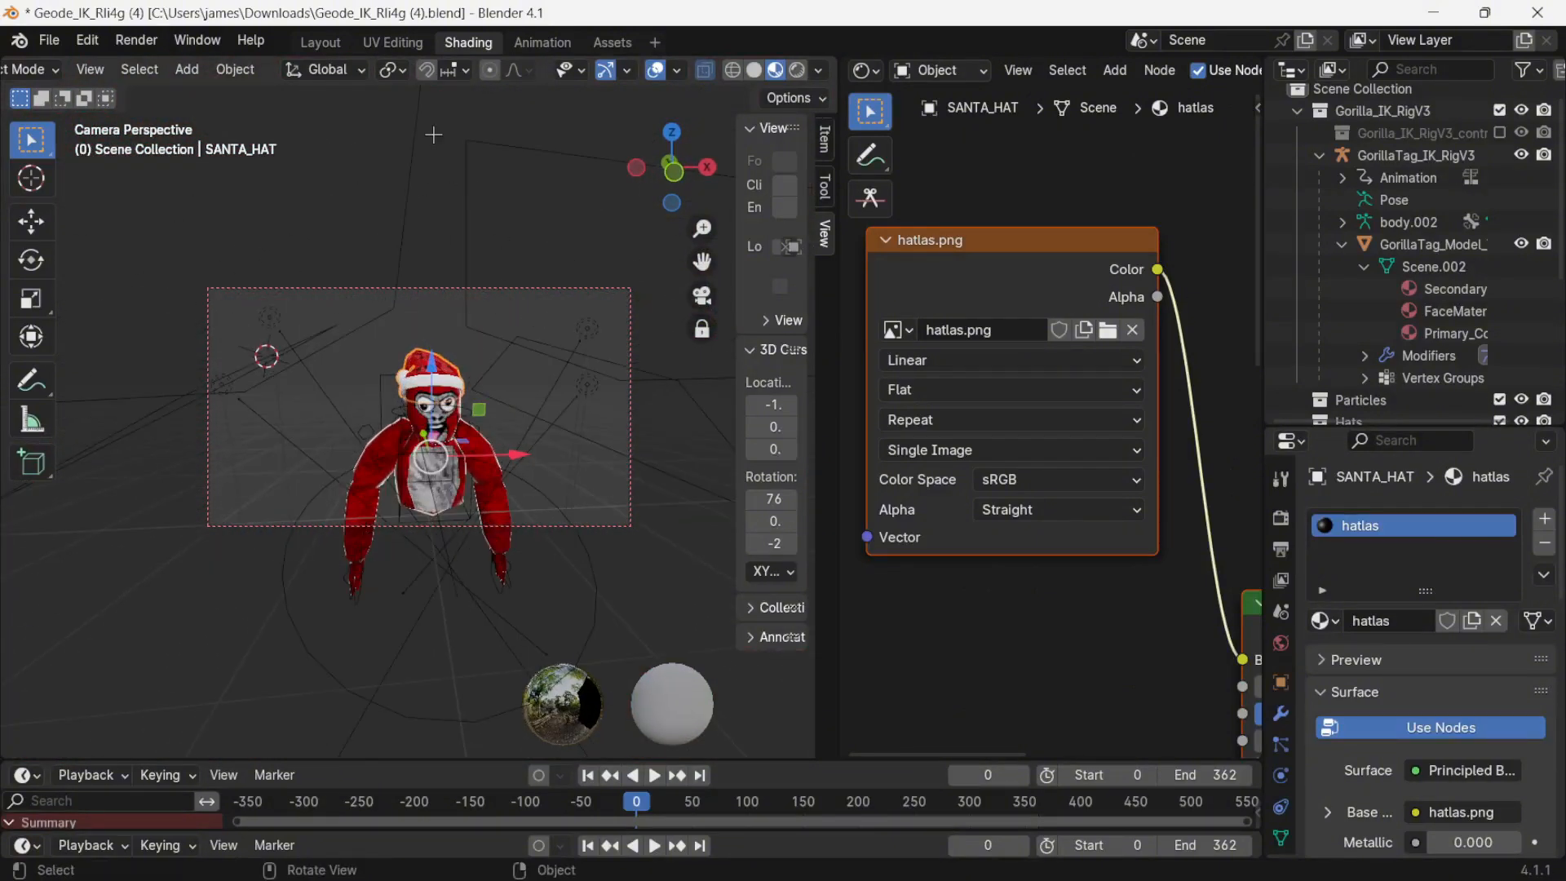
- Switch to the Layout workspace, select the GorillaTag_IK_RigV3 armature and put it in Pose Mode
left_click(319, 43)
middle_click_drag(711, 356, 717, 346)
left_click(126, 69)
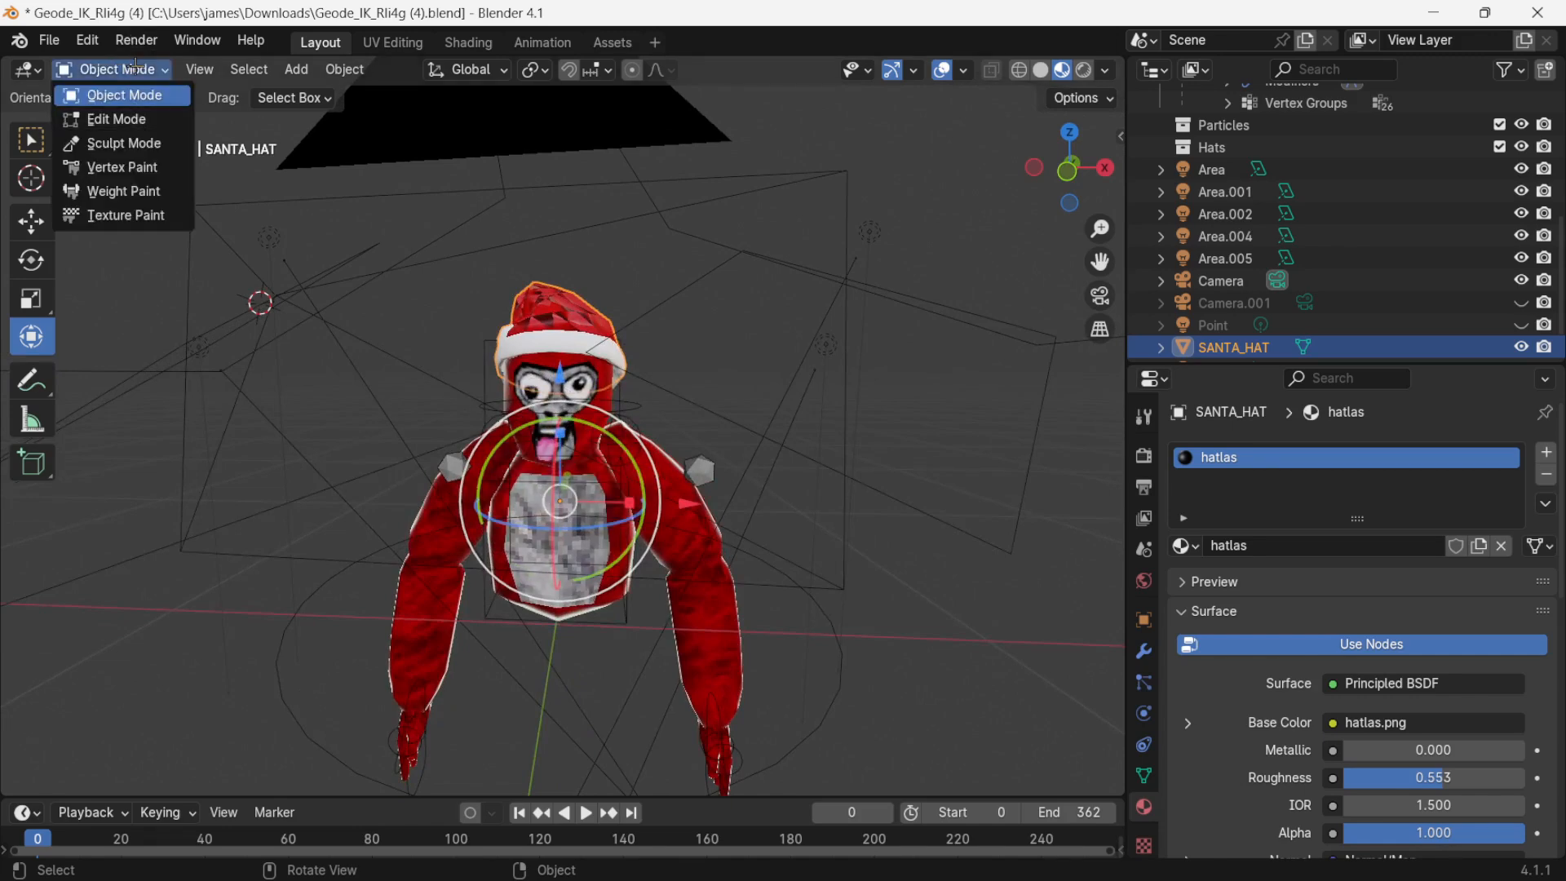
left_click(619, 440)
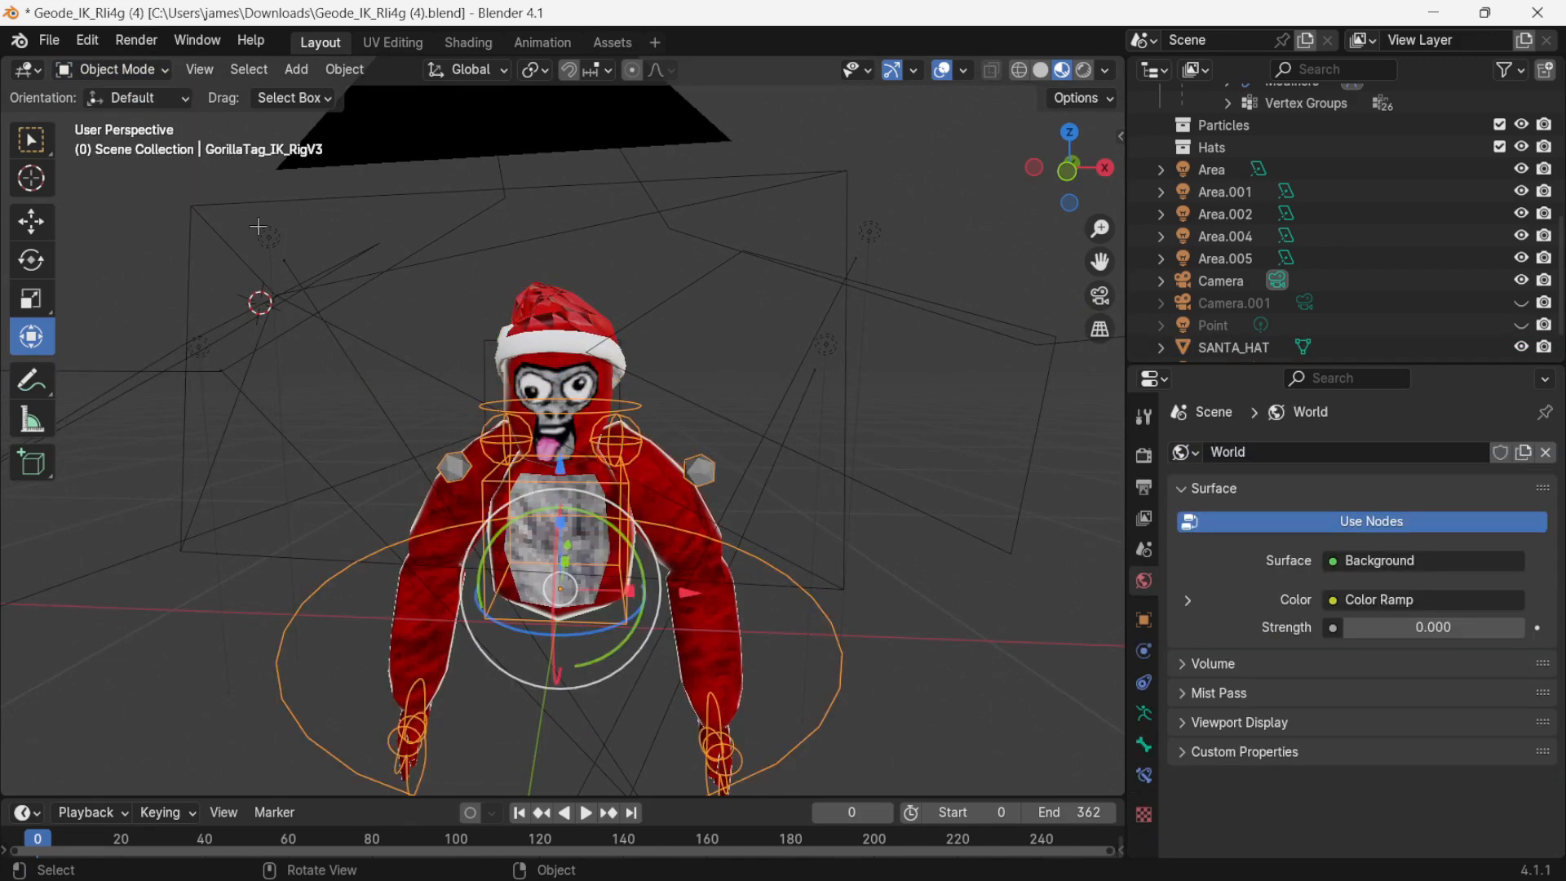
left_click(137, 75)
left_click(123, 143)
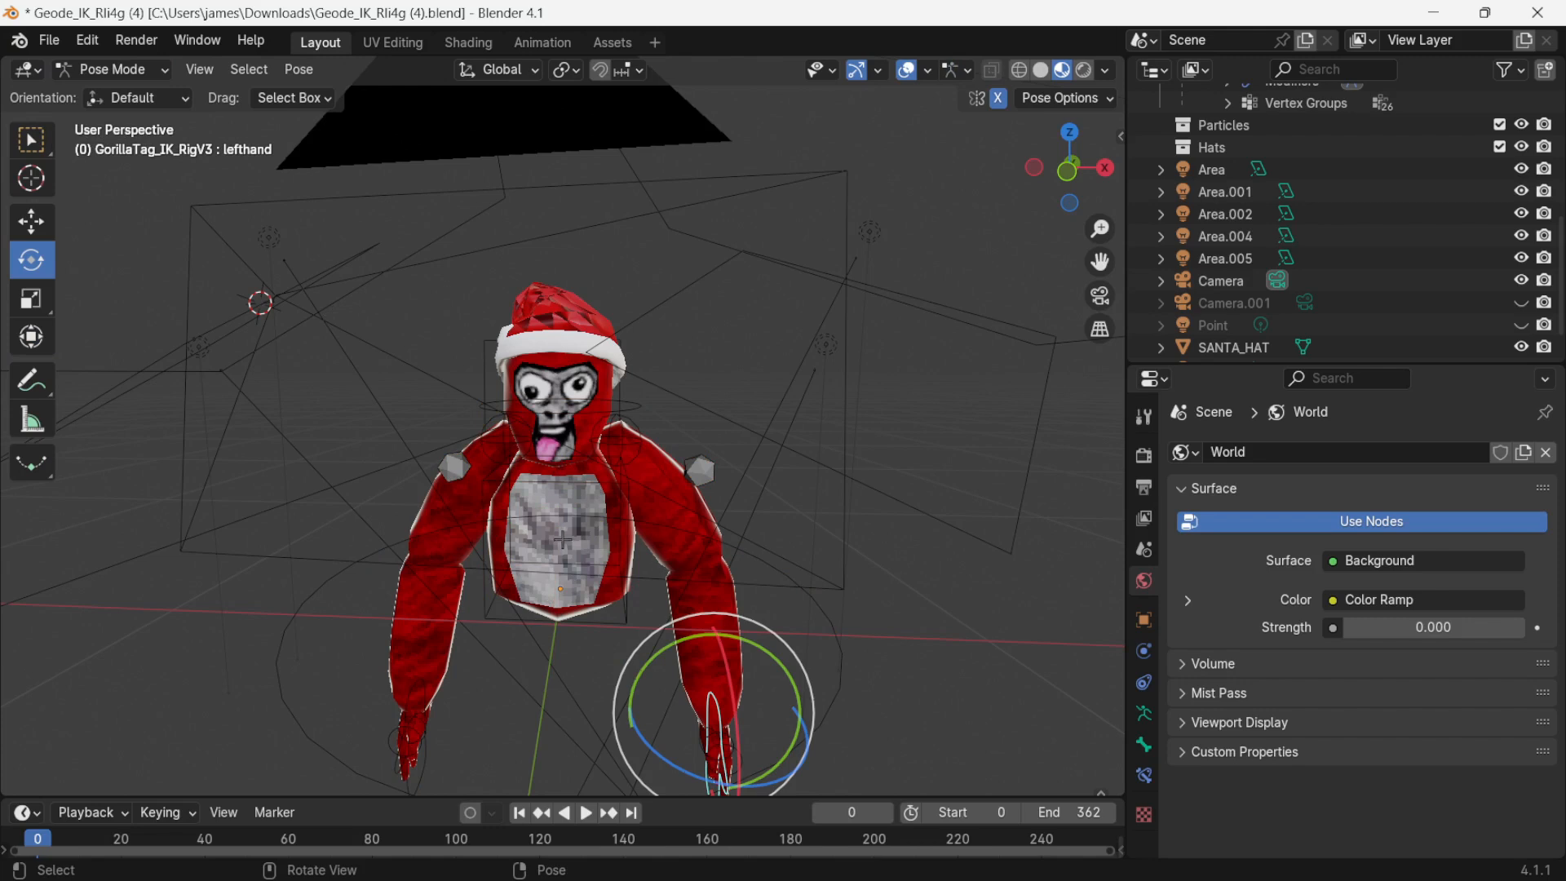
- Try moving the gorilla's torso bone sideways as a test, and undo the move
left_click(584, 563)
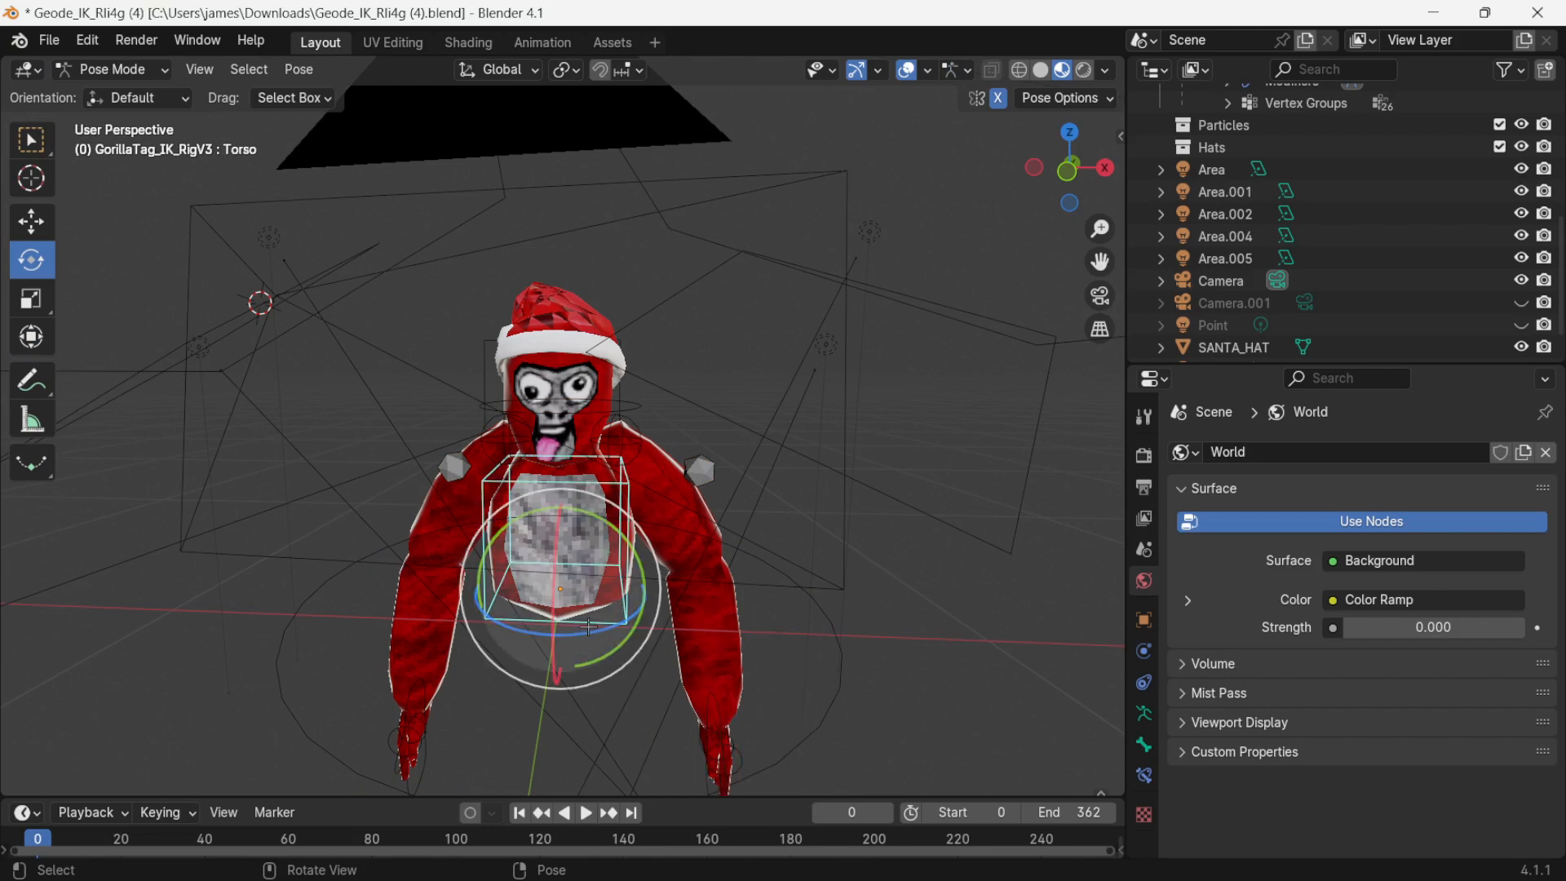
left_click(31, 221)
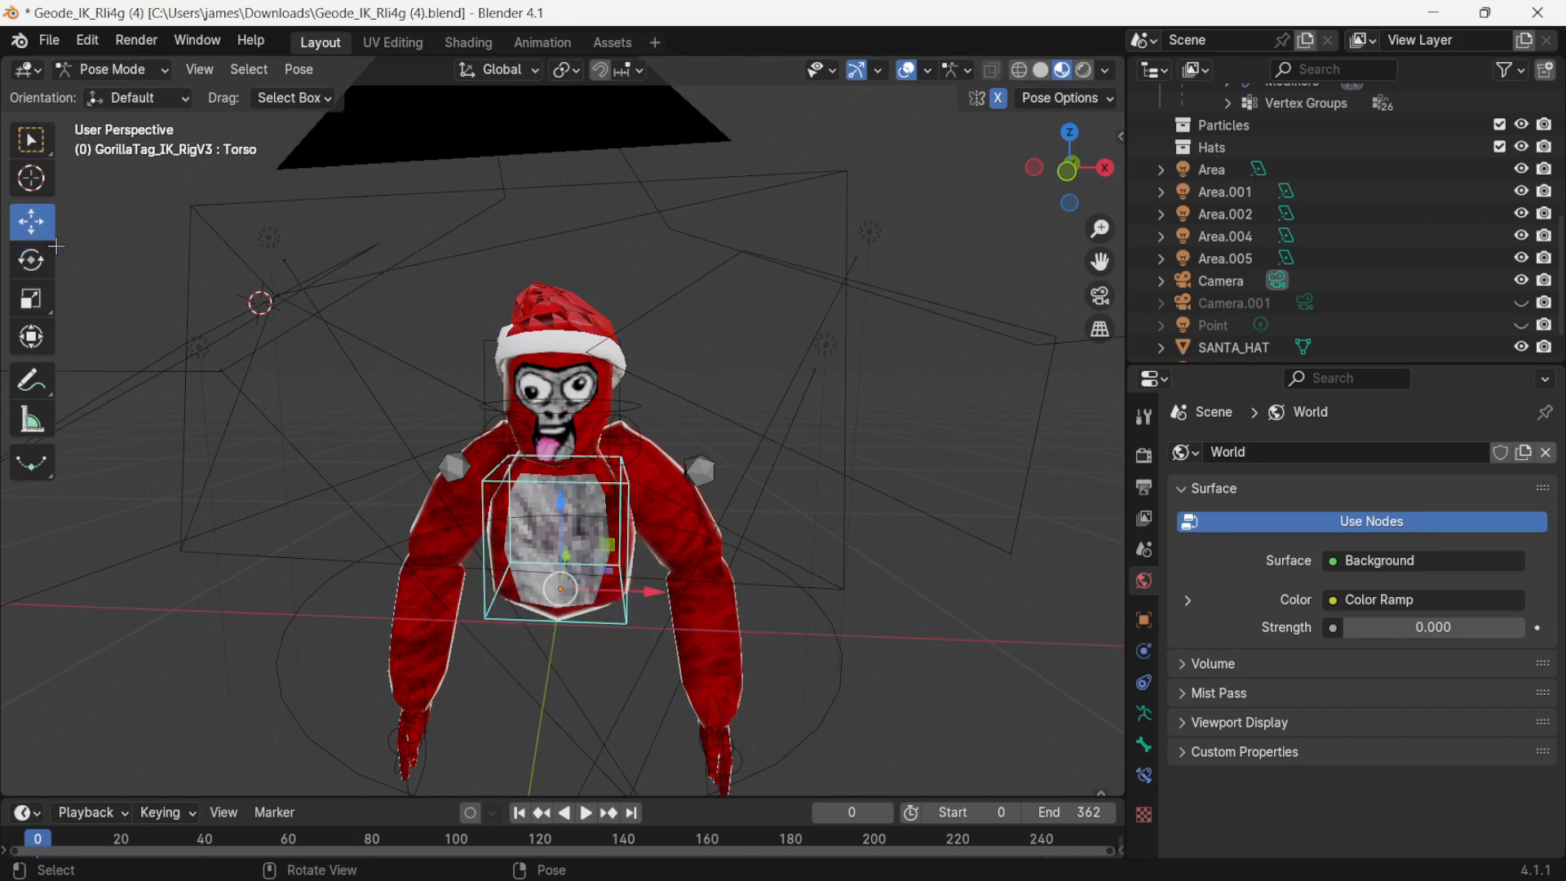
left_click_drag(683, 612, 844, 637)
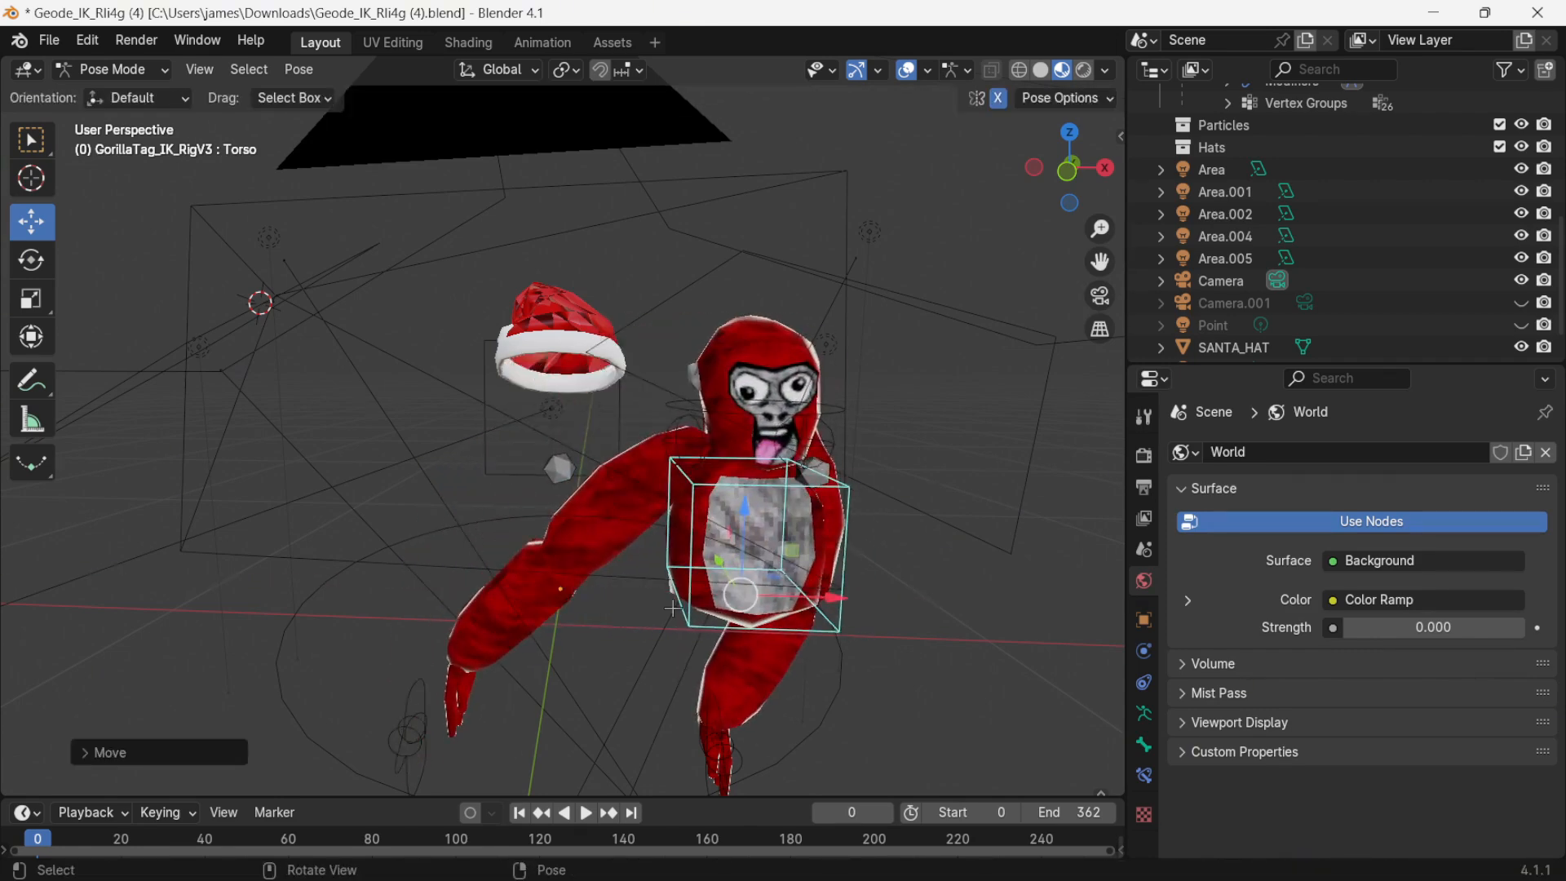
key("ctrl")
key("ctrl+z")
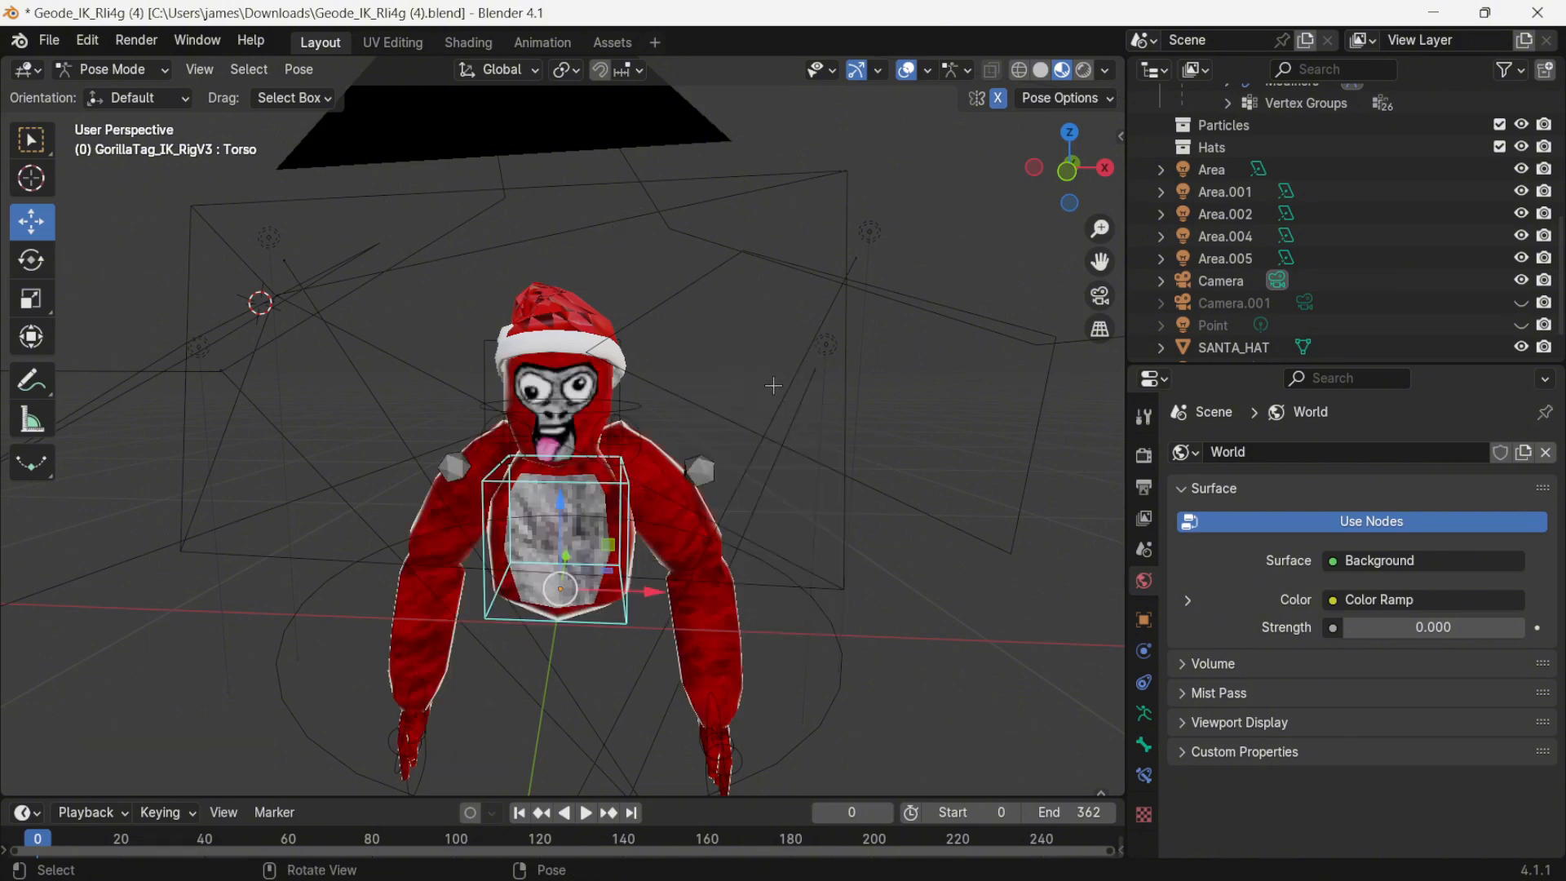
- Return to Object Mode and select the Santa hat together with the gorilla rig, keeping the rig active
middle_click_drag(608, 410, 619, 410)
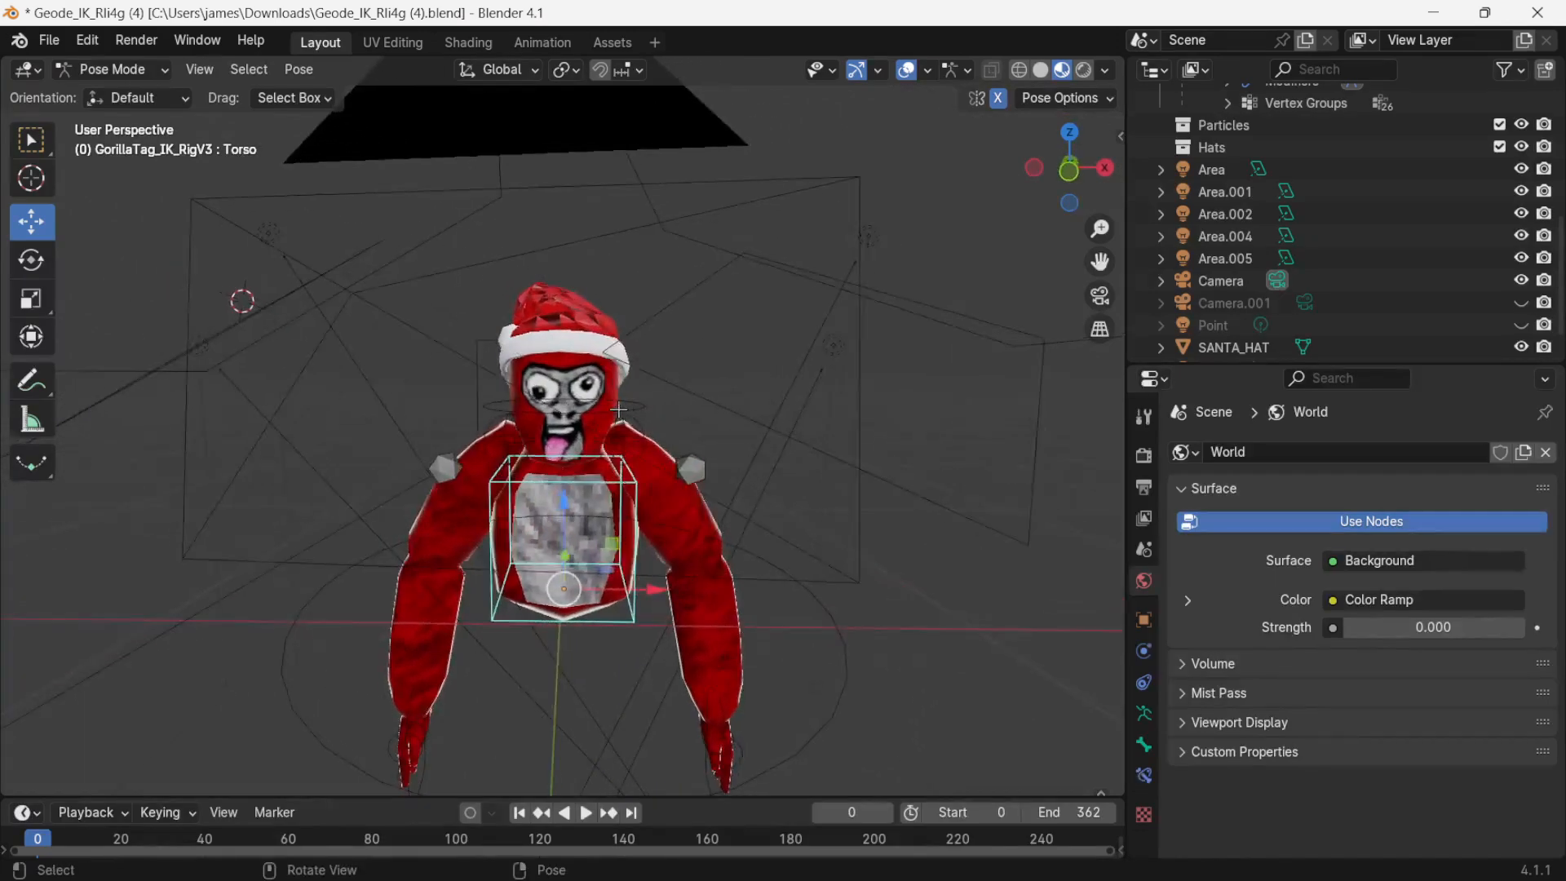
left_click(561, 318)
left_click(112, 78)
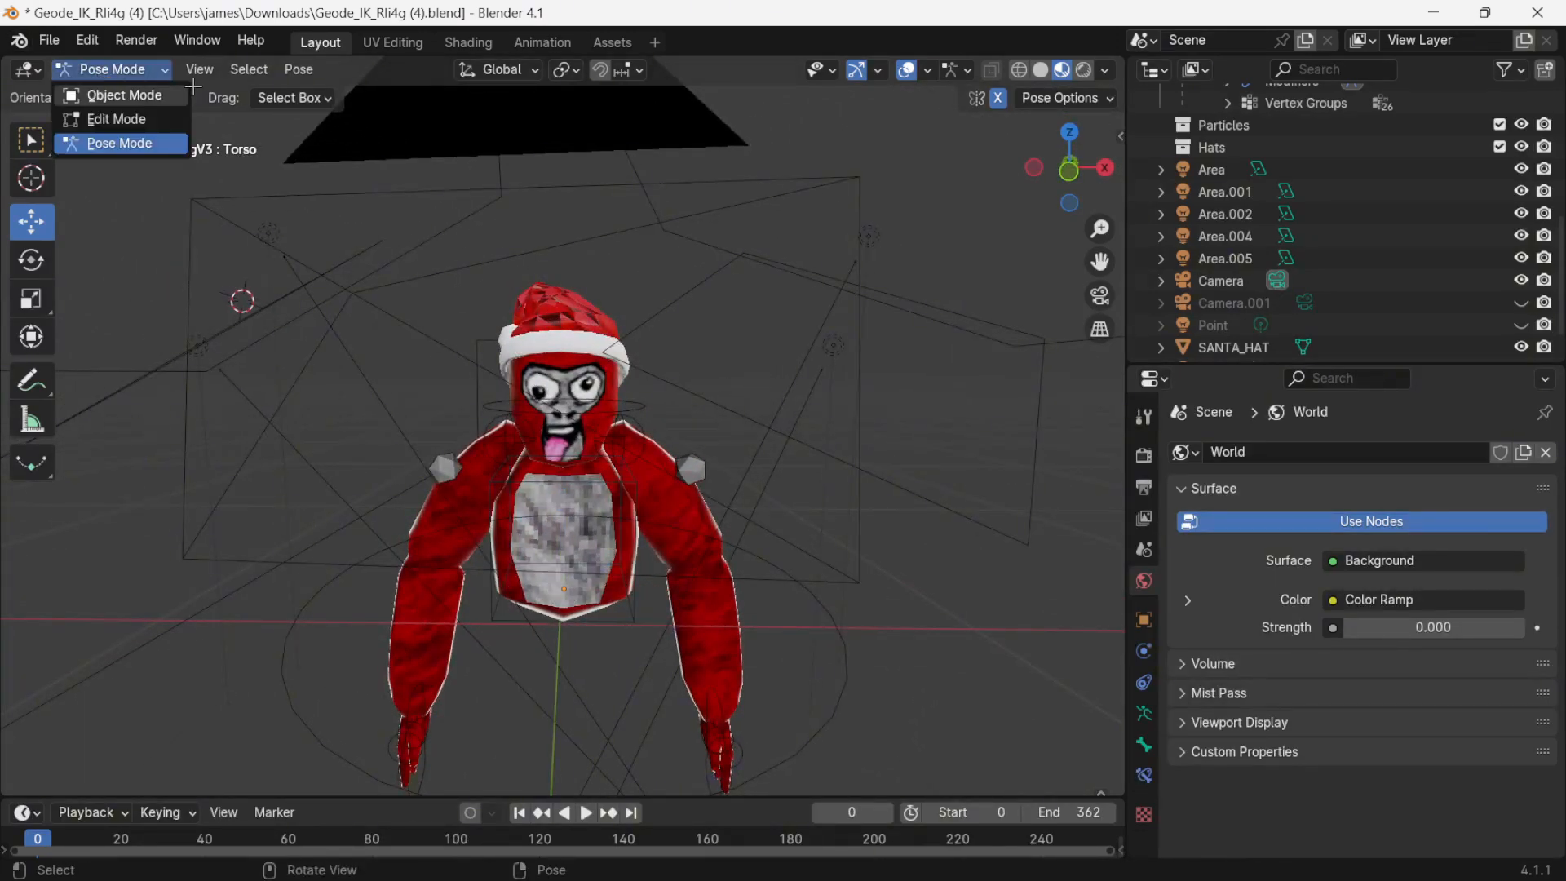
left_click(114, 90)
left_click(579, 322)
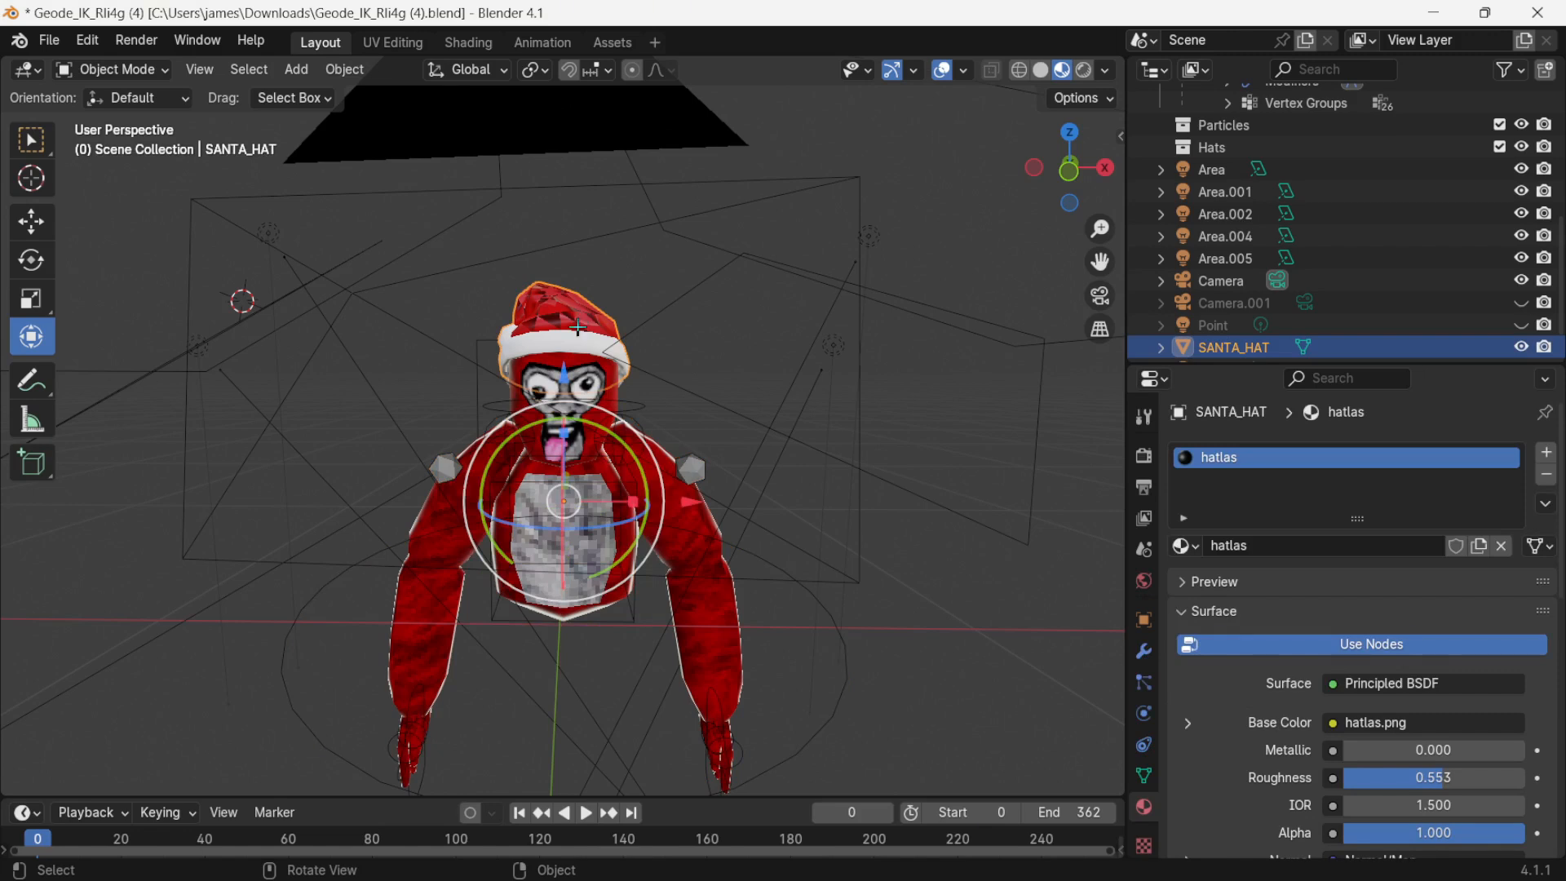
left_click(623, 430, "shift")
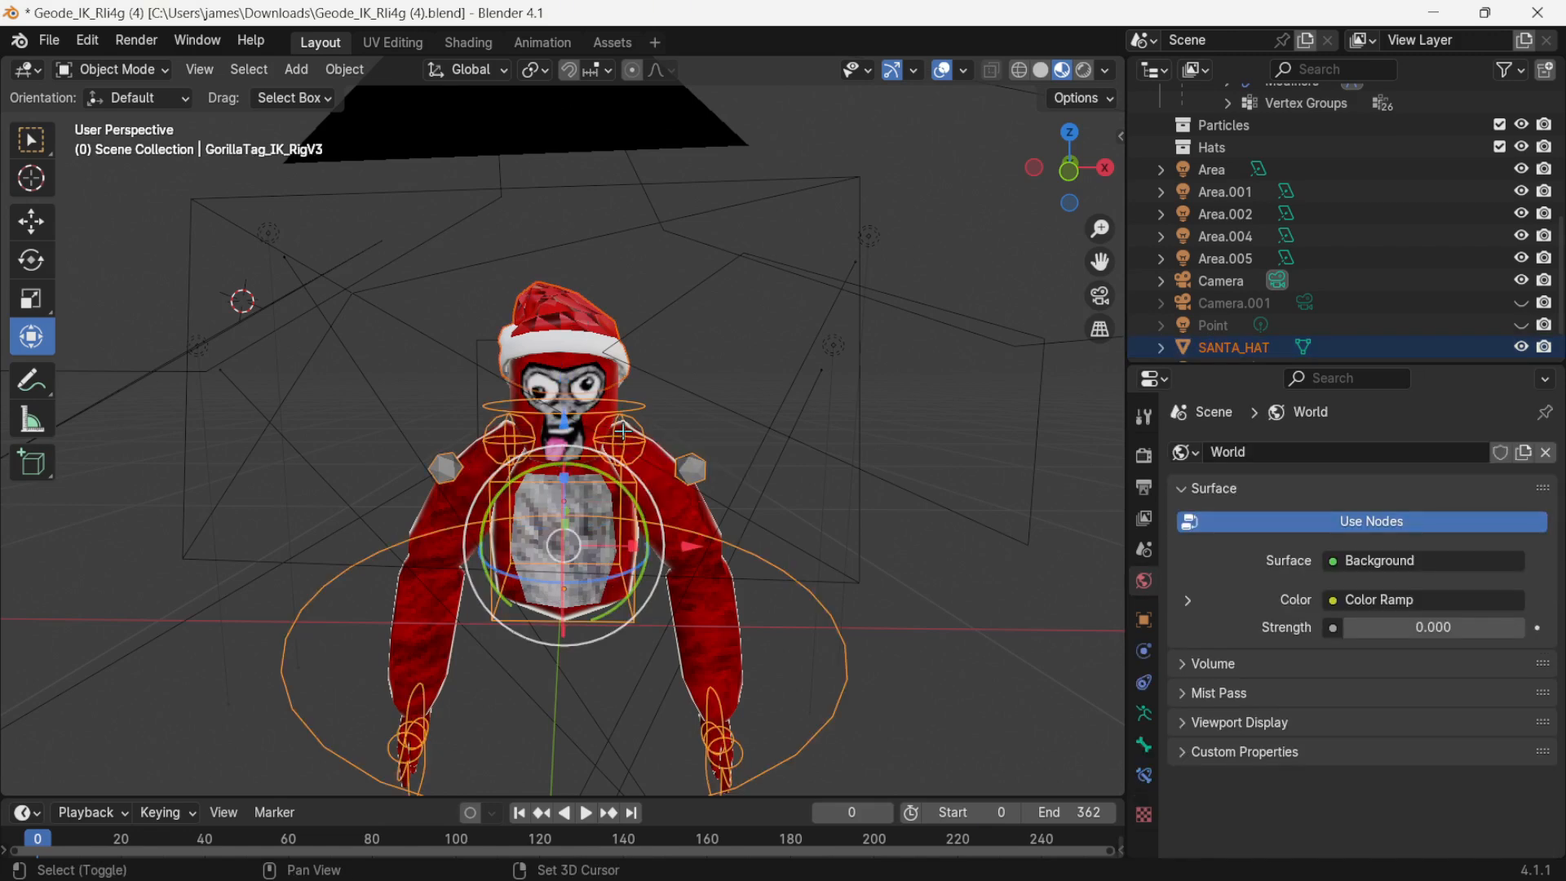
- Enter Pose Mode, select the rig's head bone and parent the Santa hat to it with the Bone option
left_click(123, 70)
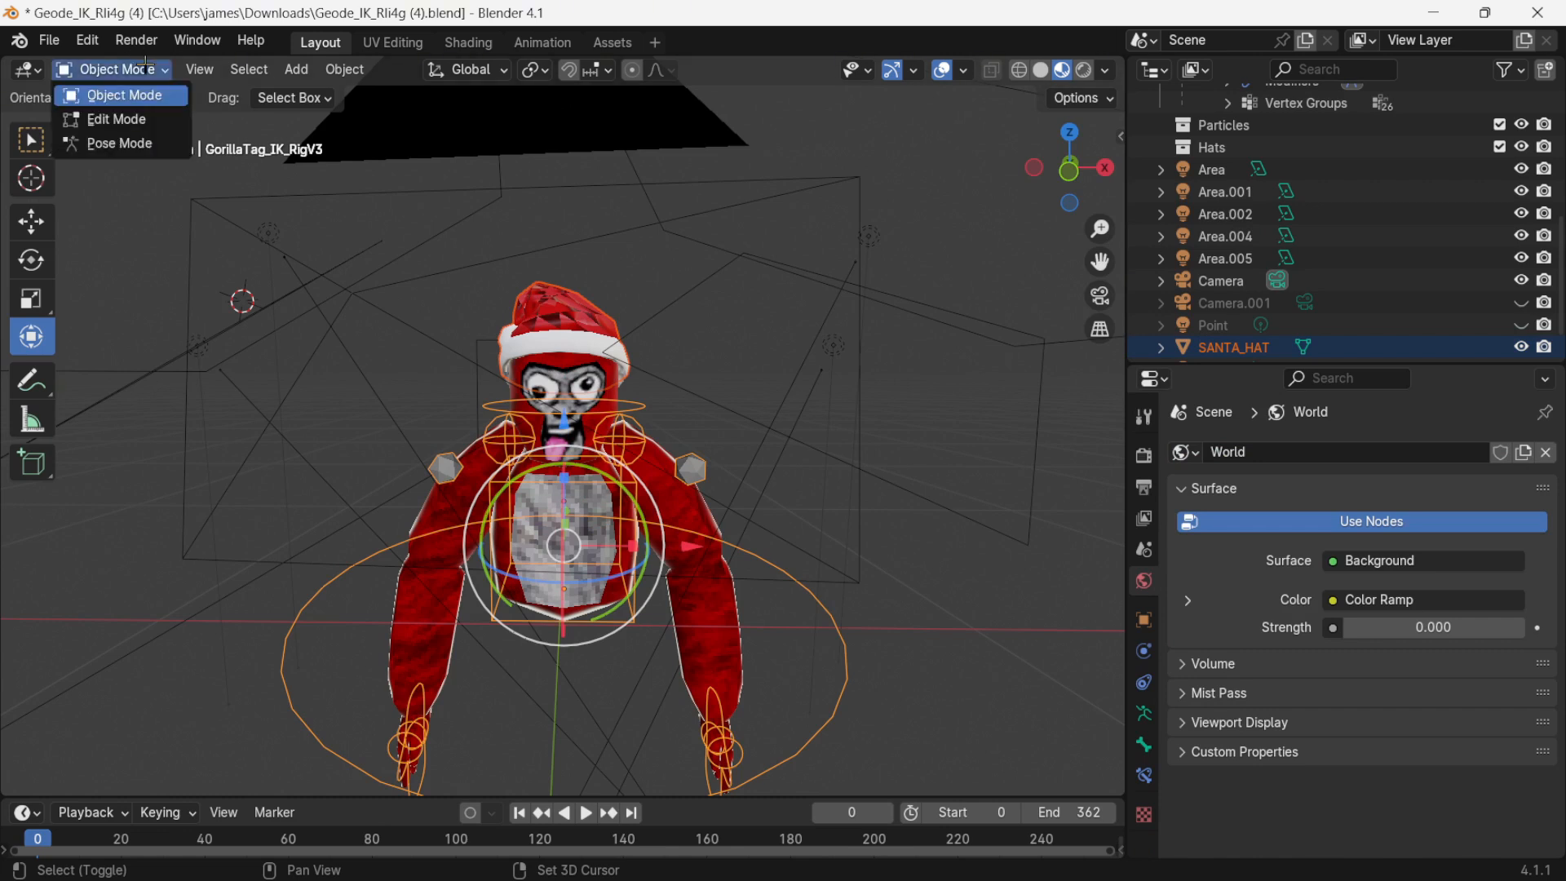
left_click(130, 144)
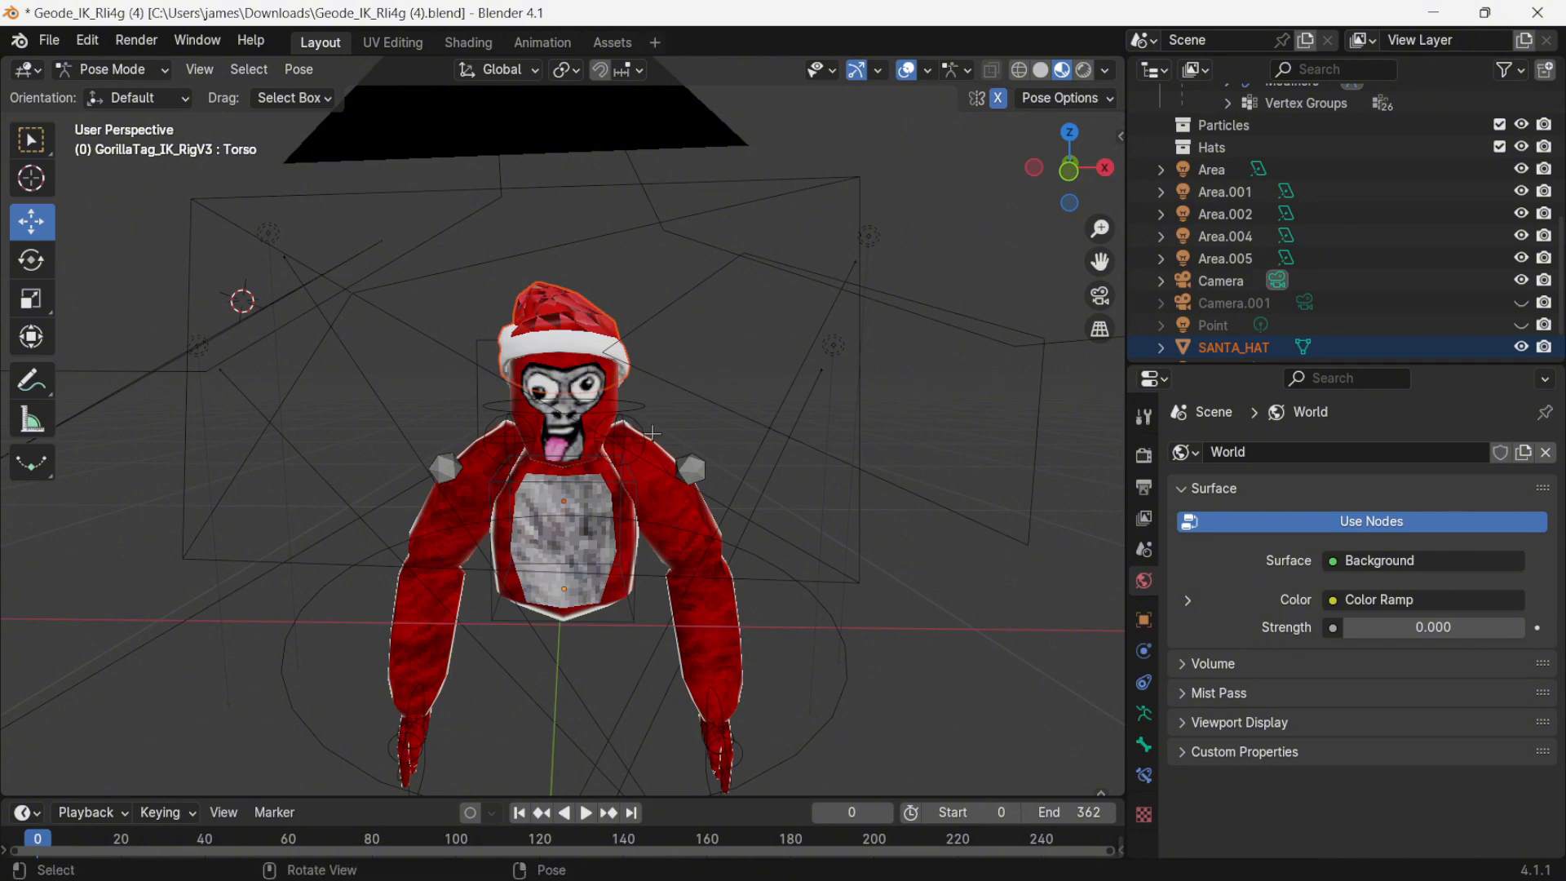
left_click(619, 432)
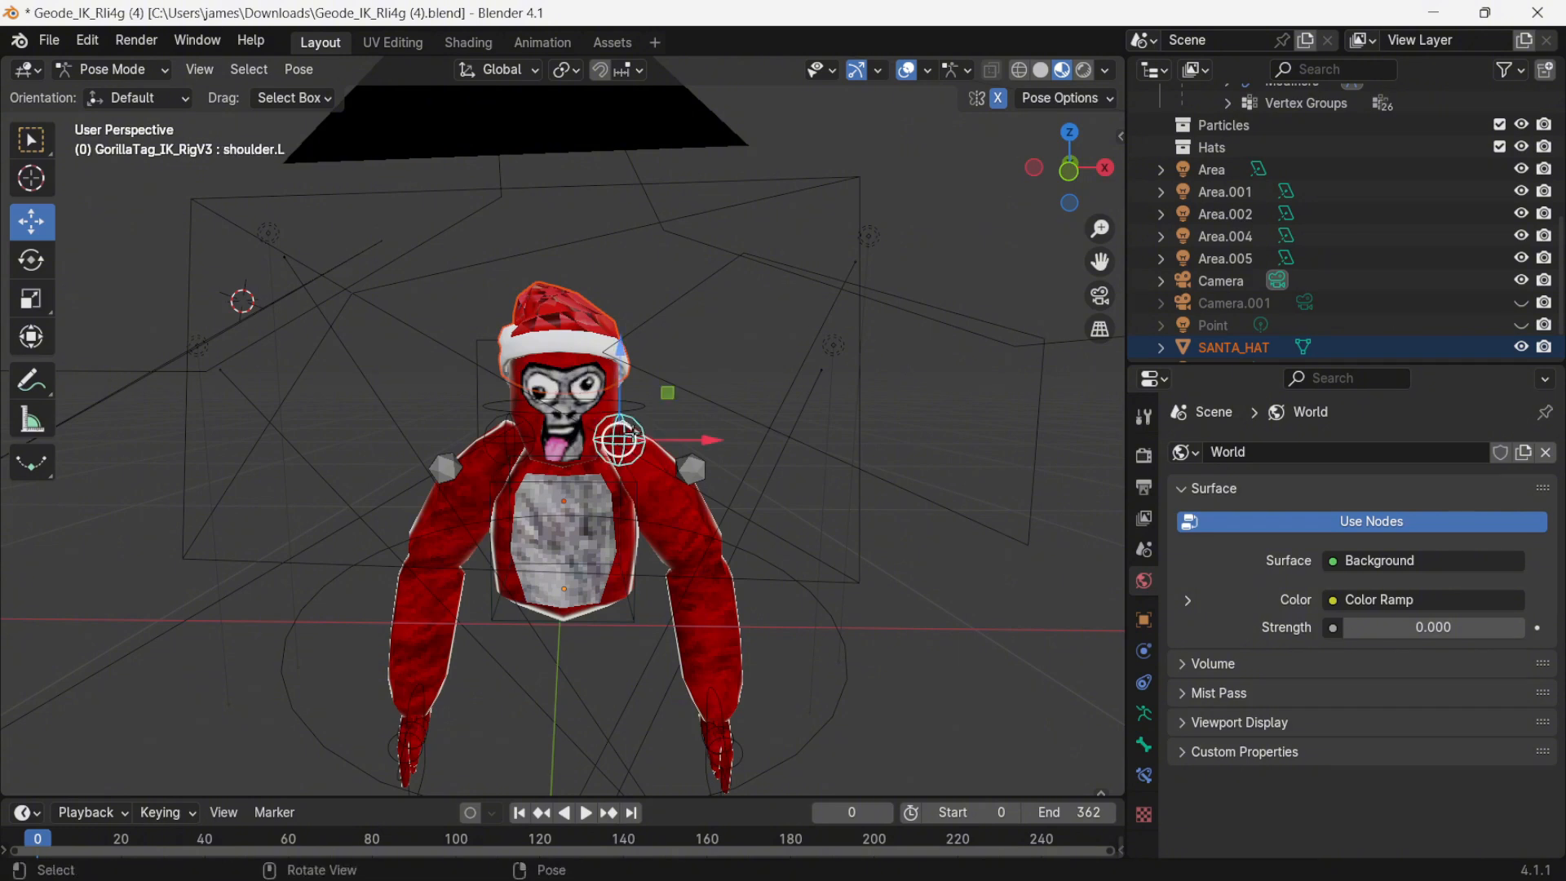
left_click(575, 406)
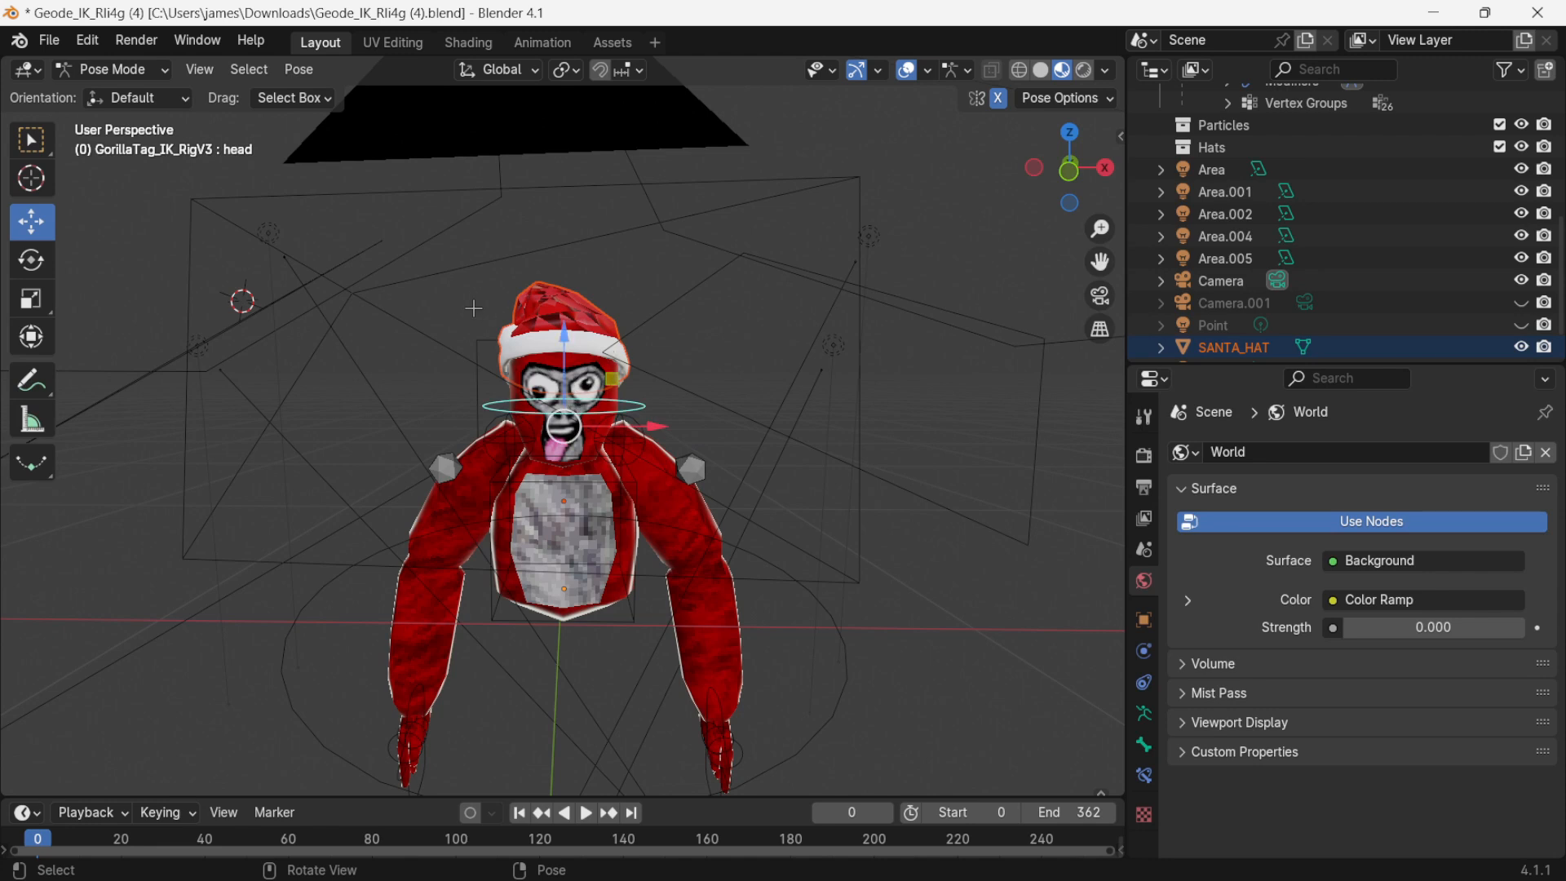
key("ctrl")
key("ctrl+p")
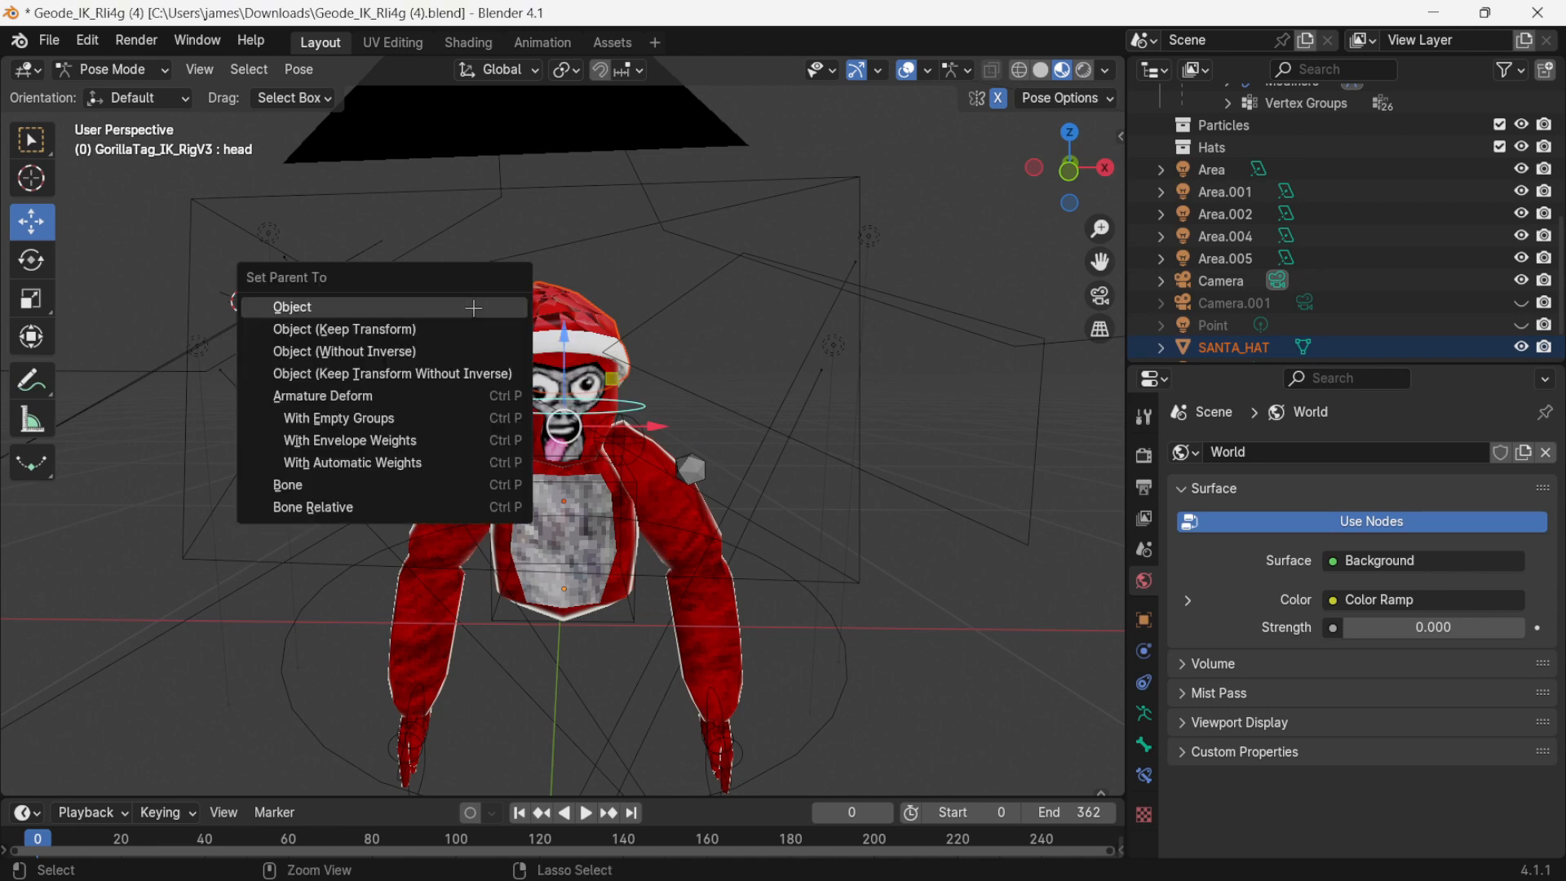
left_click(386, 482)
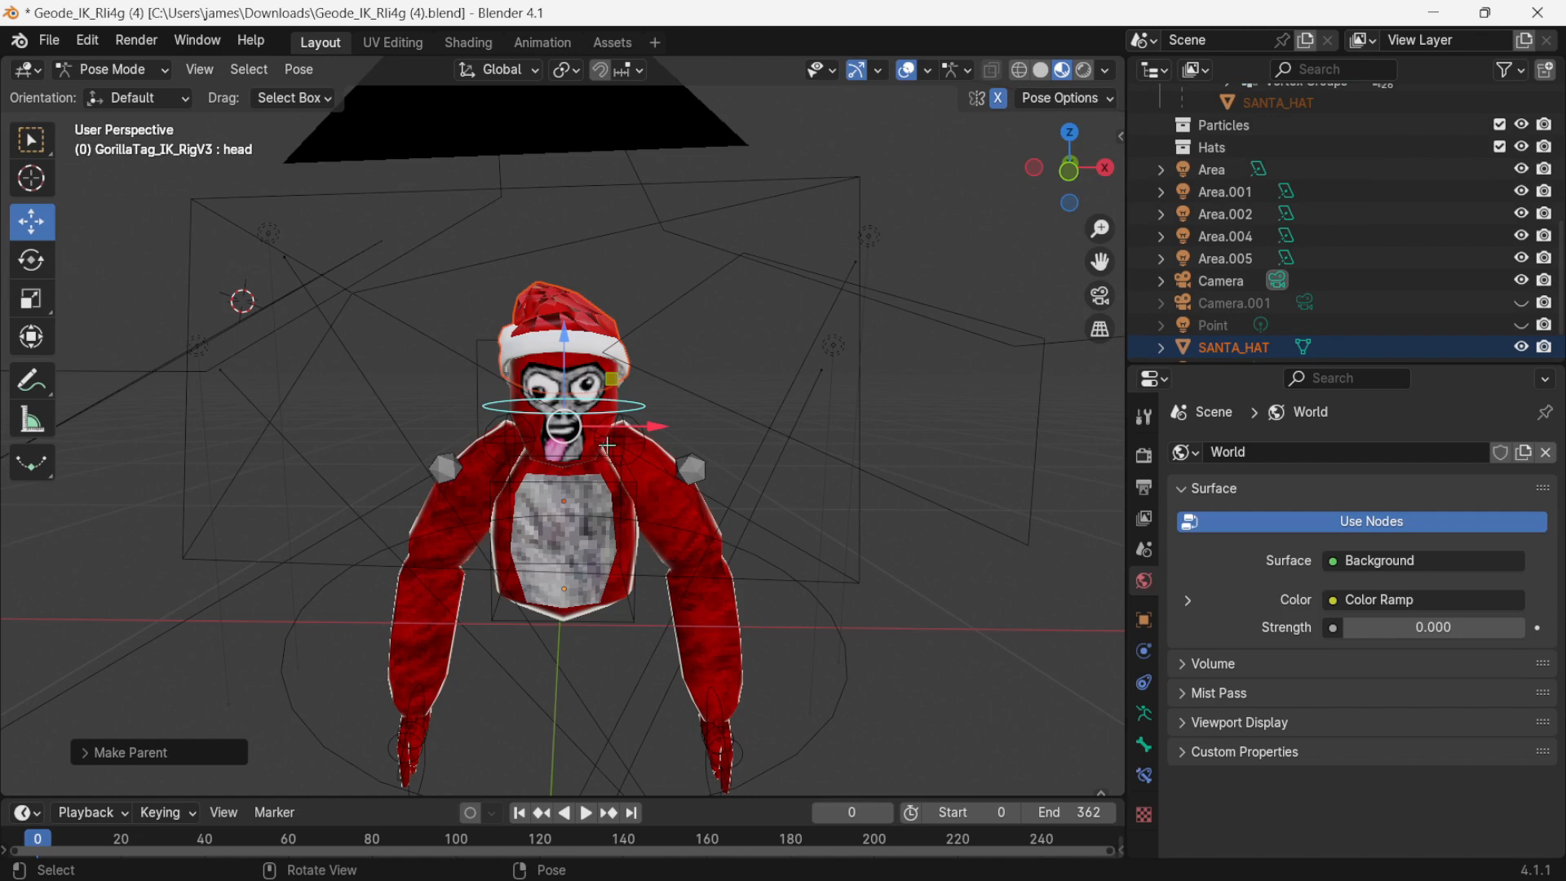
- Re-enter Pose Mode on the rig, select the torso bone and the large ground control, and move them slightly sideways
left_click(135, 69)
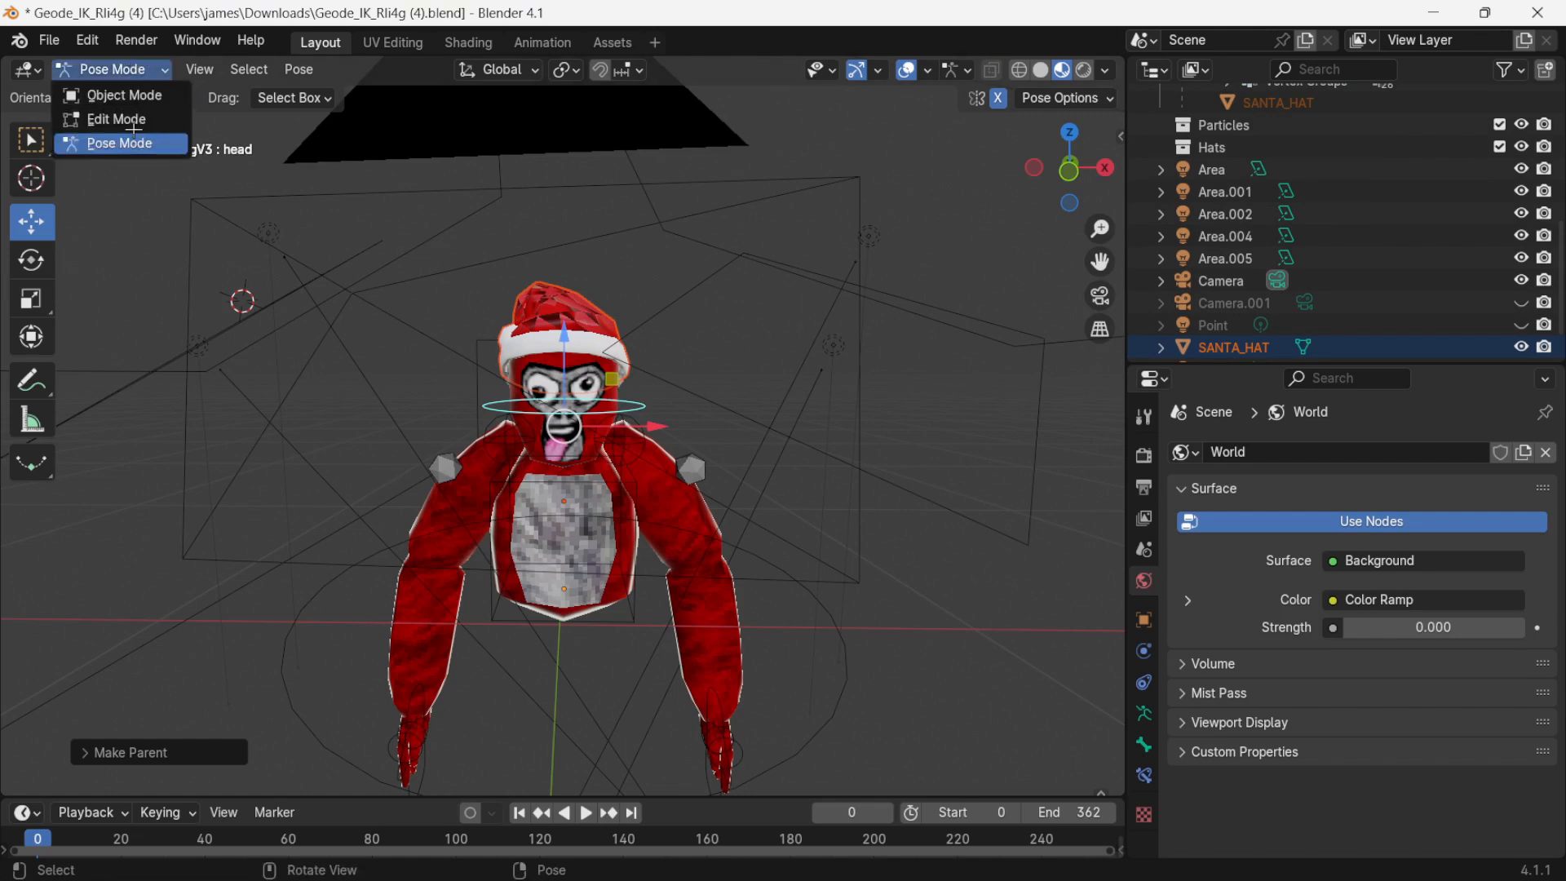
left_click(131, 95)
left_click(131, 69)
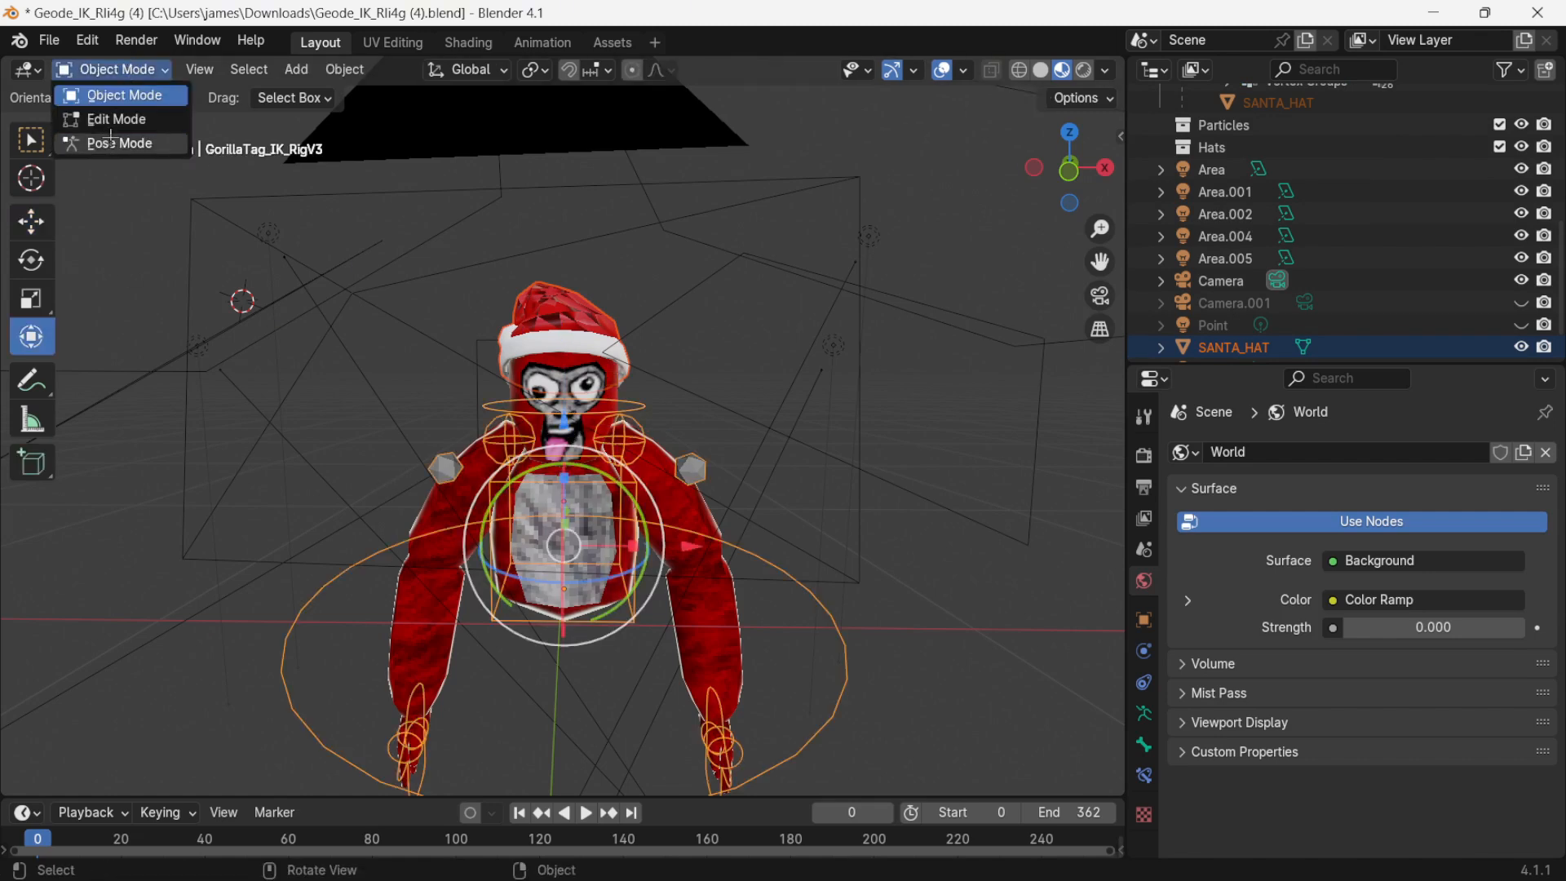
left_click(110, 145)
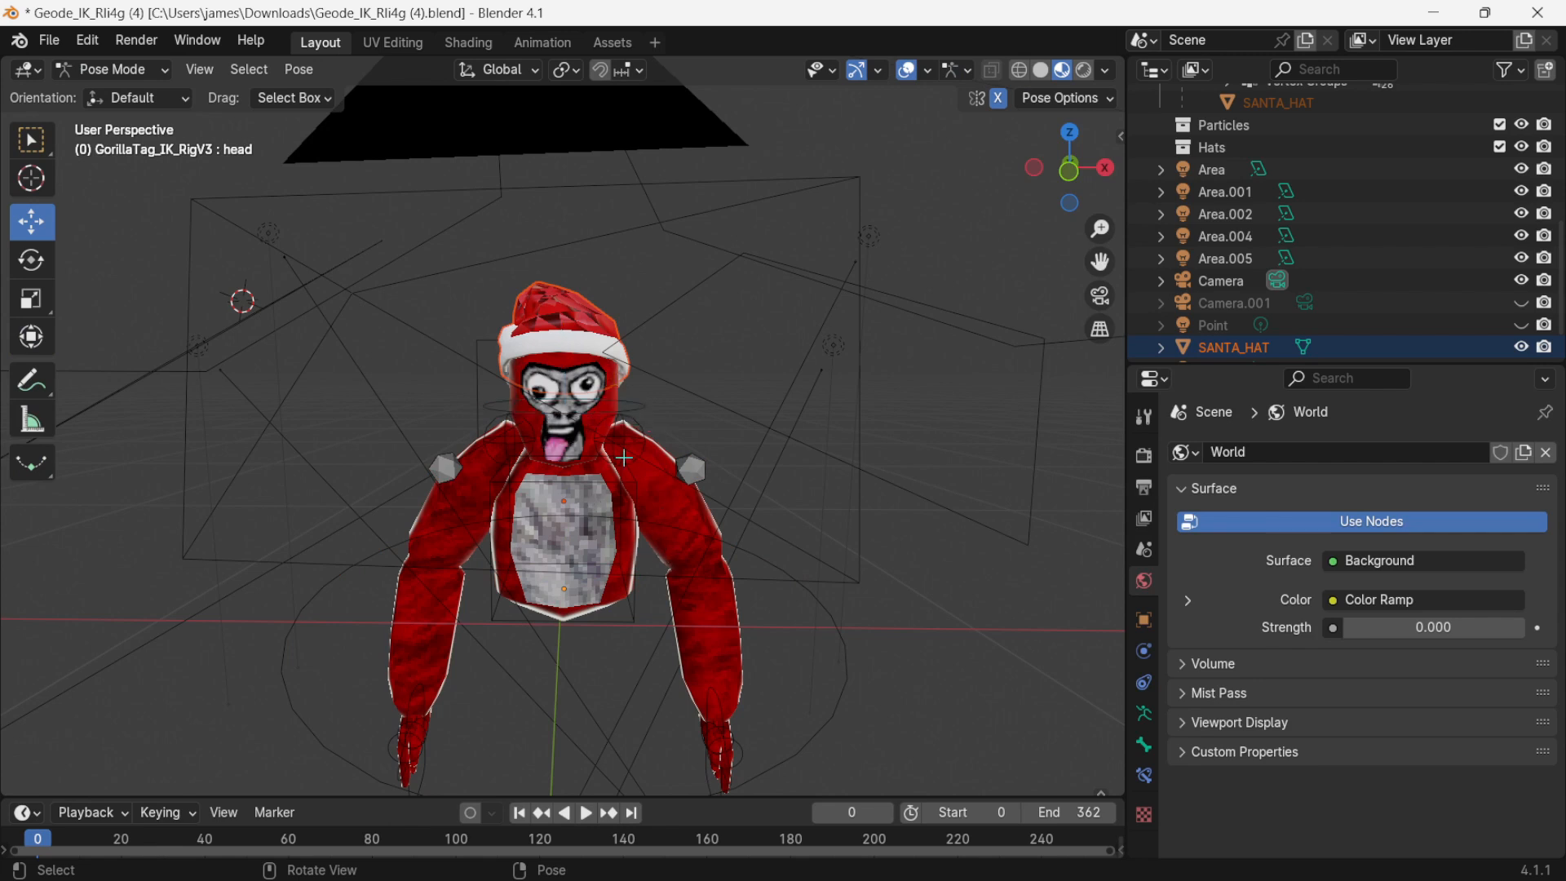
left_click(688, 500)
left_click(577, 531)
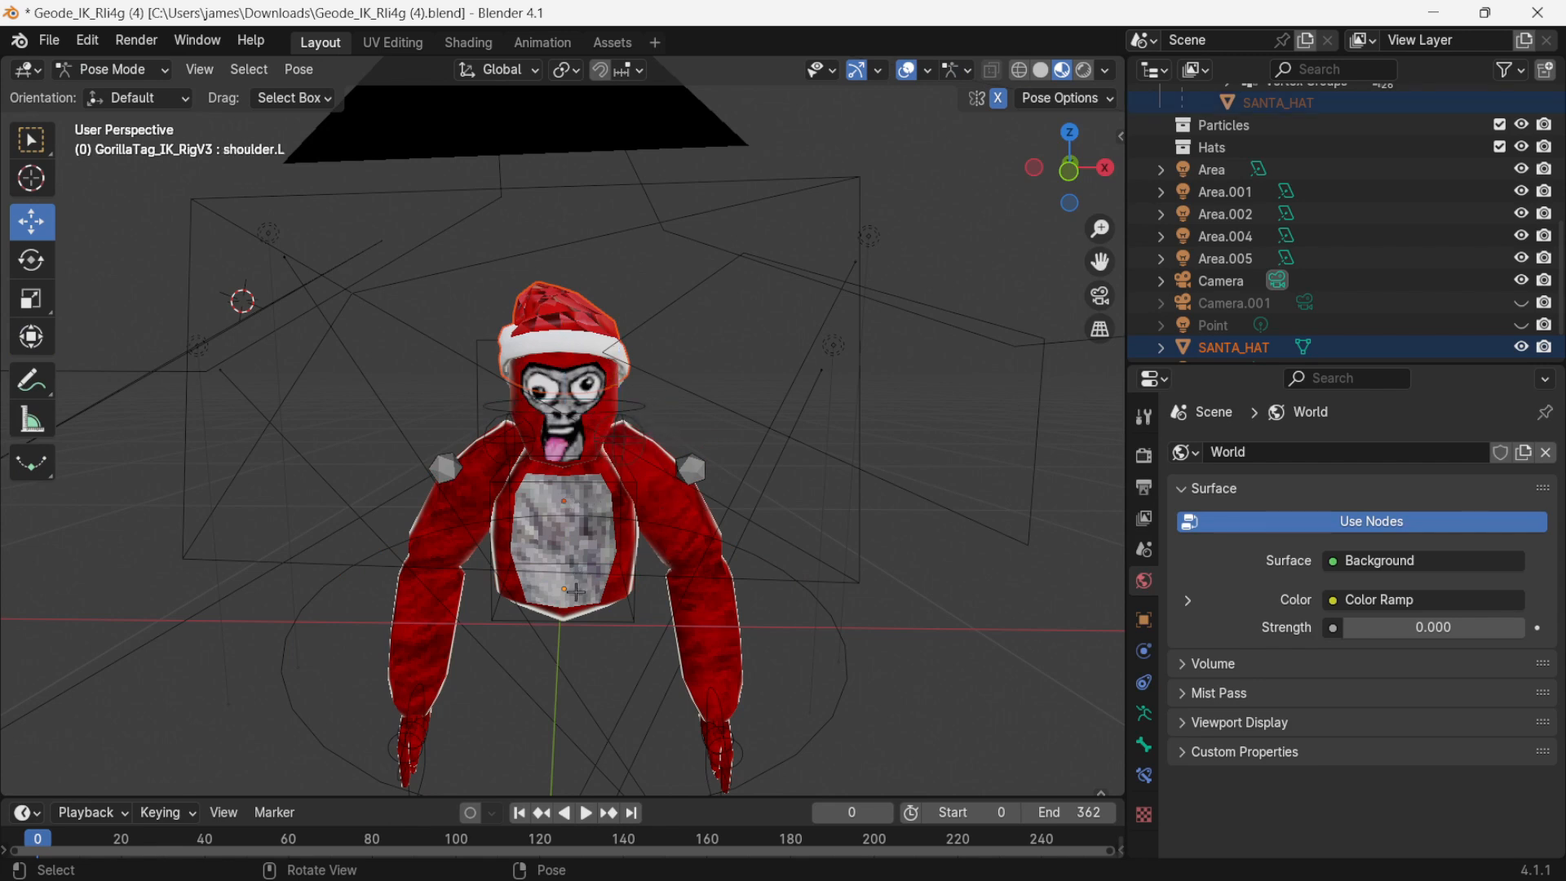
middle_click_drag(582, 545, 624, 559)
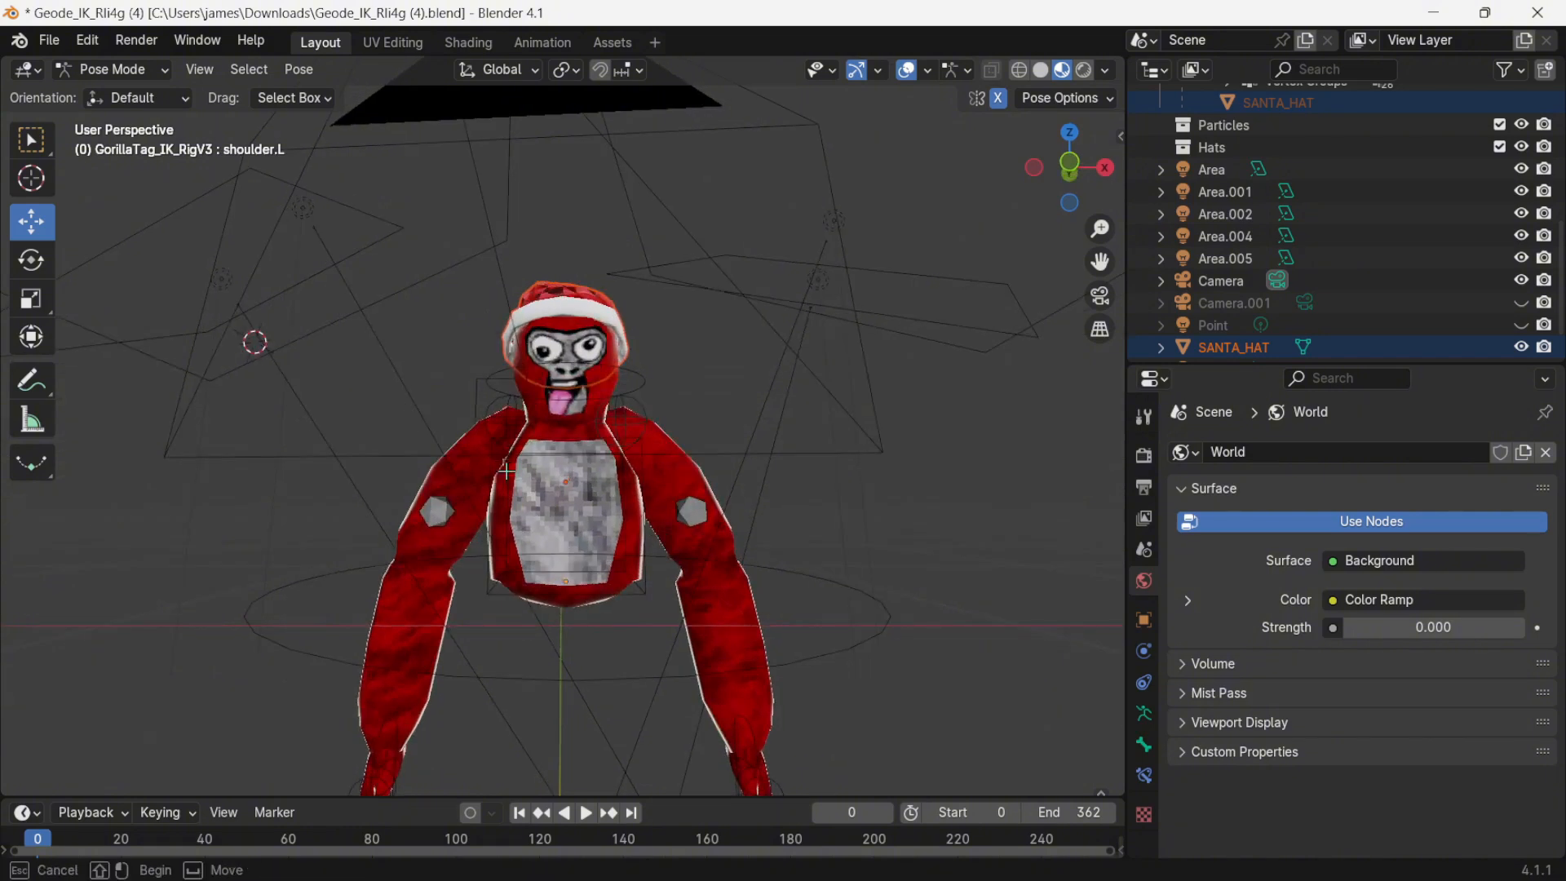
left_click(624, 559)
mouse_move(648, 577)
left_mouse_down()
mouse_move(685, 581)
mouse_move(650, 594)
left_mouse_up()
middle_click_drag(650, 594, 680, 542)
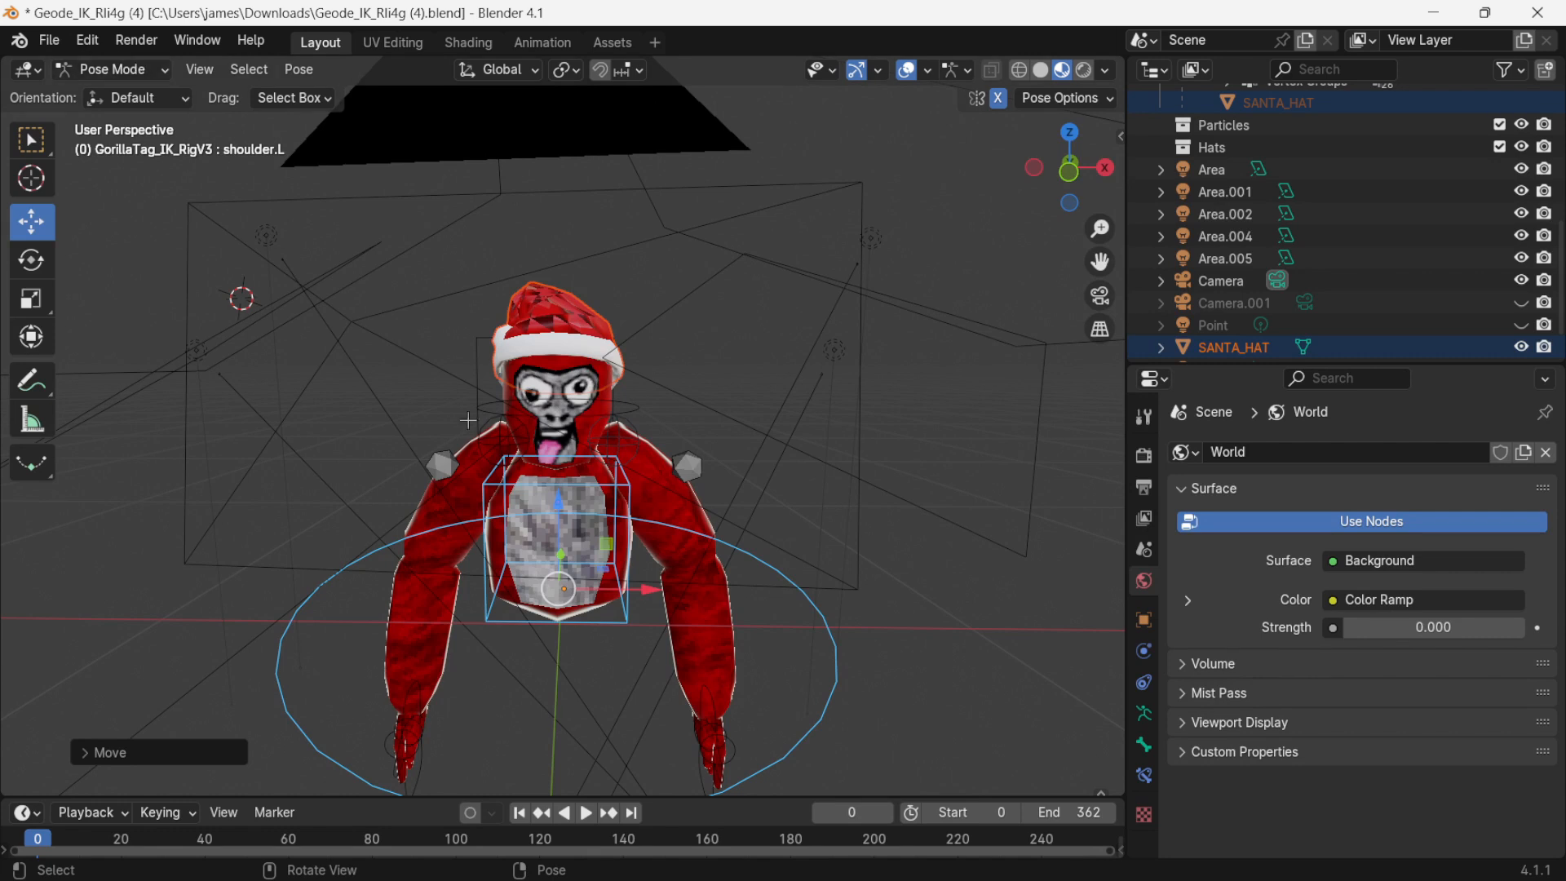
- Spread the gorilla's hands slightly outward by moving the left hand bone with X mirroring on
left_click(403, 724)
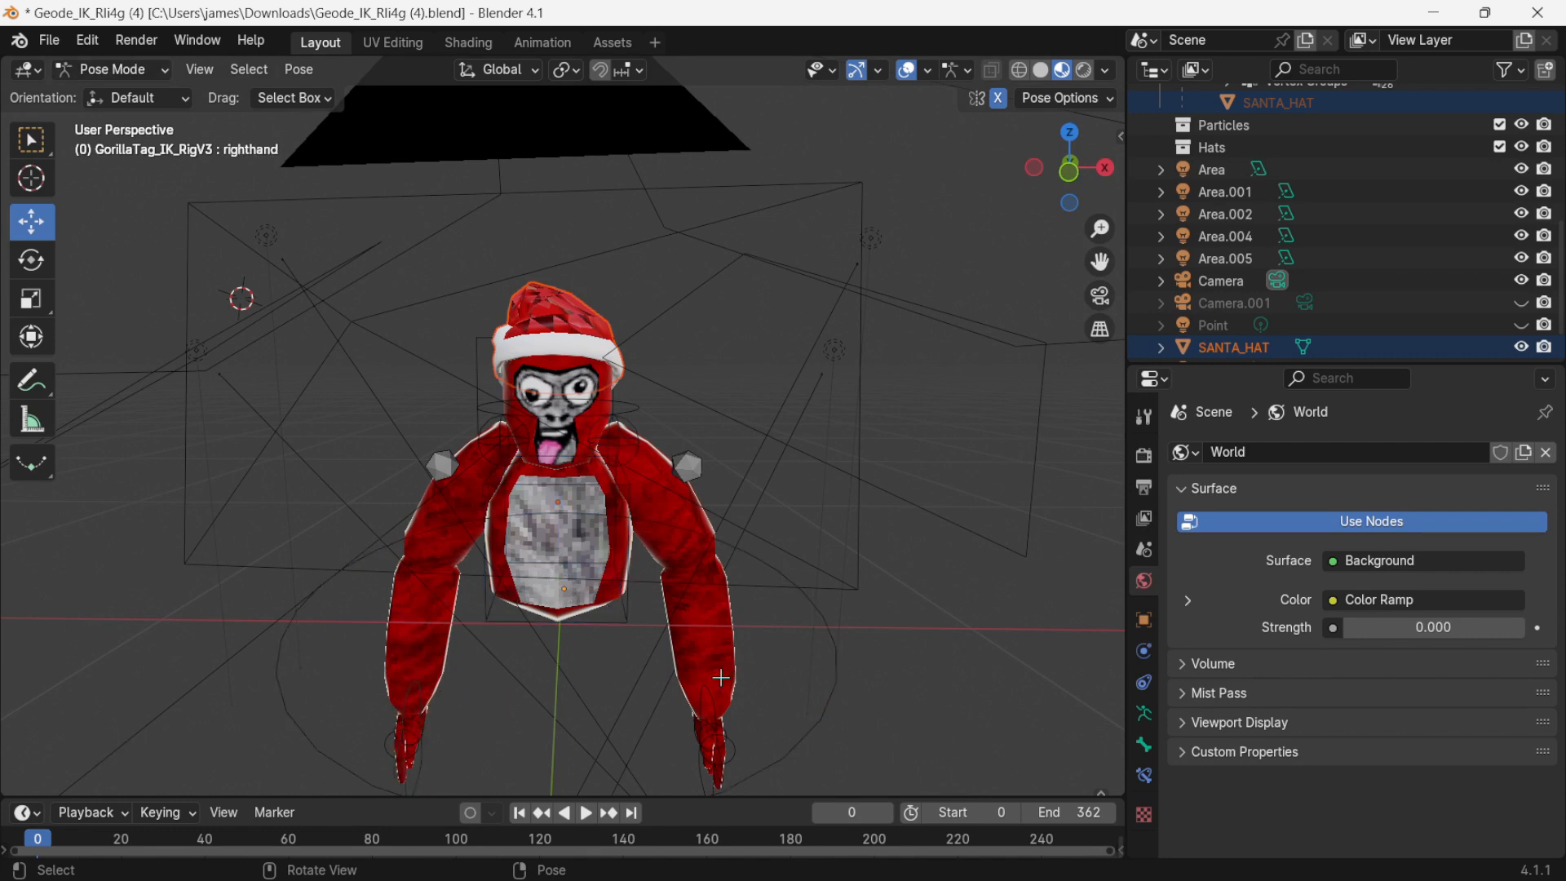
left_click(723, 718)
left_click_drag(798, 704, 786, 482)
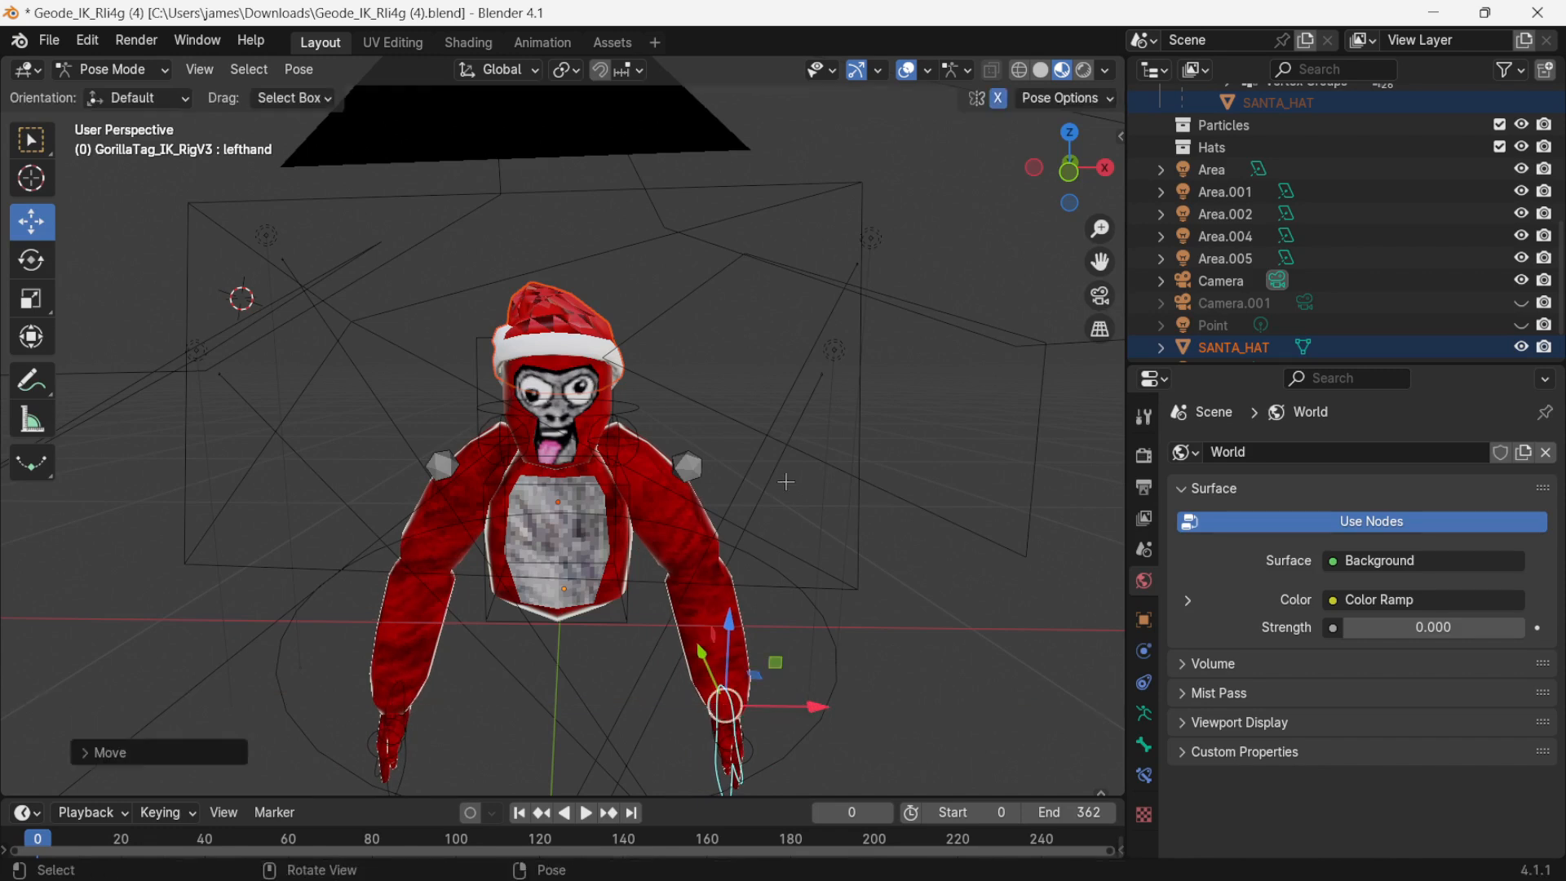
- Turn off X-Axis Mirror in the pose options and try moving the left arm's controls on their own
left_click(1070, 100)
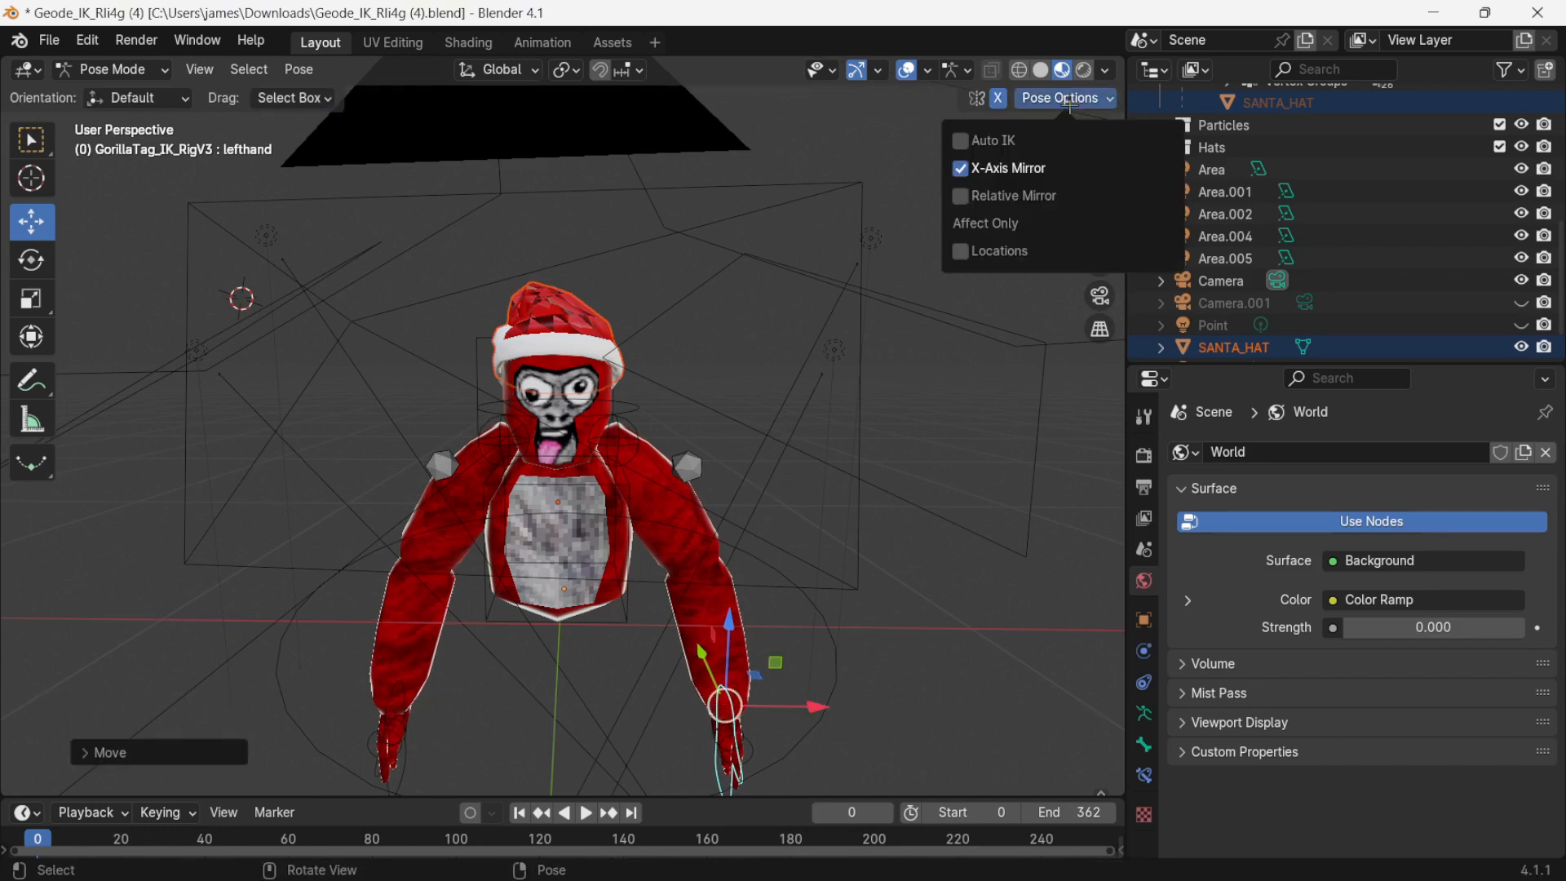
left_click(960, 168)
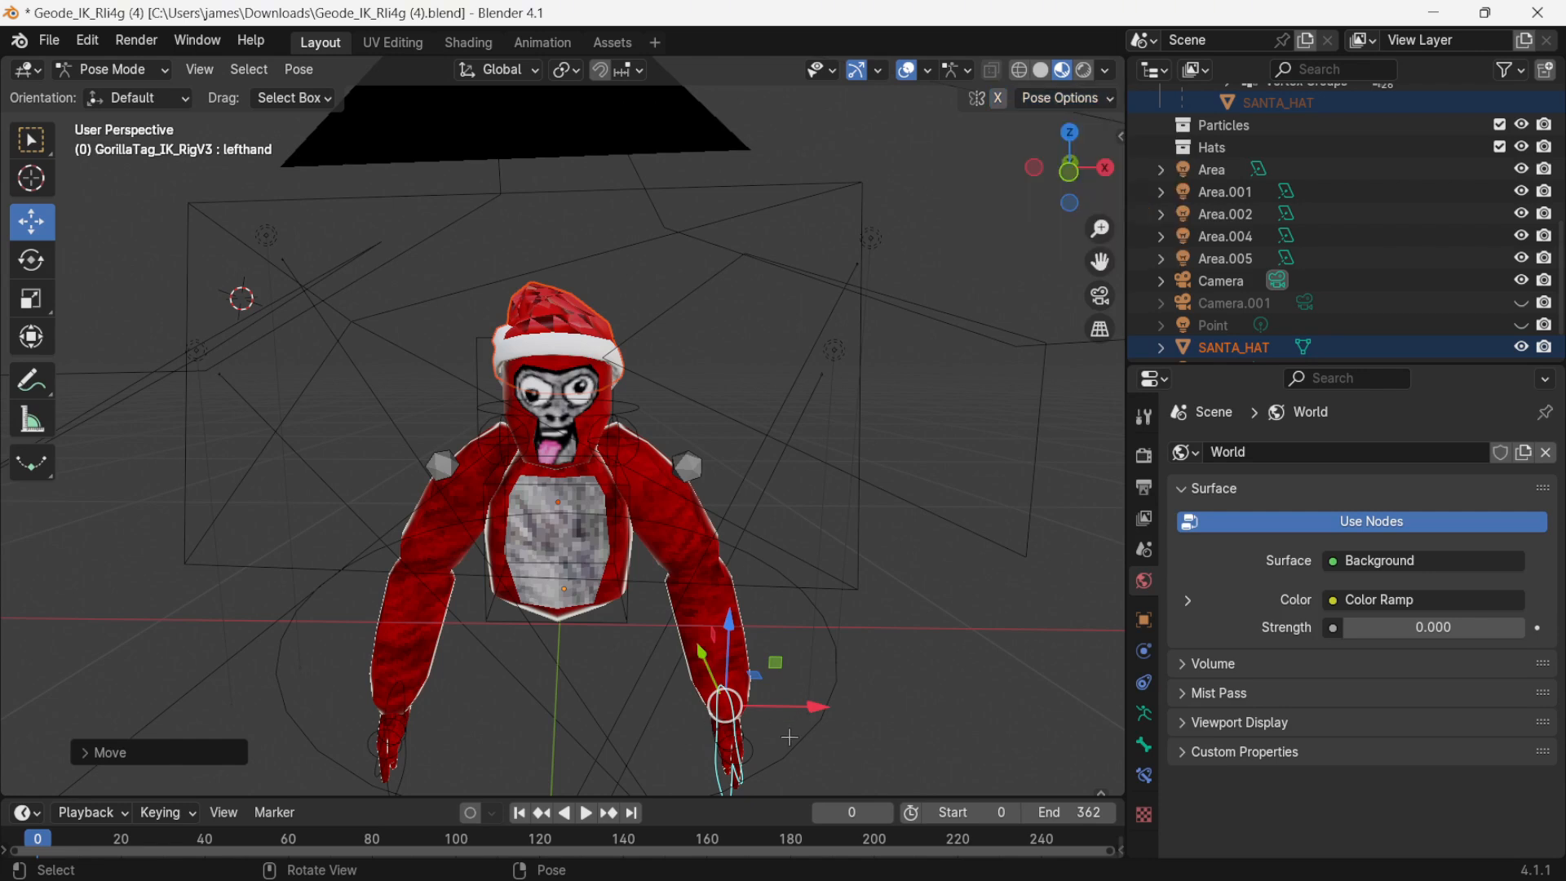
left_click_drag(818, 706, 754, 529)
key("z")
middle_click_drag(837, 522, 621, 467)
left_click(653, 466)
mouse_move(703, 526)
middle_mouse_down()
mouse_move(741, 541)
mouse_move(741, 523)
mouse_move(704, 527)
middle_mouse_up()
left_click(917, 512)
left_click_drag(1016, 509, 1086, 509)
middle_click_drag(734, 507, 922, 522)
- Select the right hand bone, raise it and move it outward from the body
left_click(378, 751)
left_click_drag(381, 664, 381, 526)
left_click_drag(434, 584, 314, 589)
- Select the right elbow target, lower it and shift it behind the body
left_click(391, 497)
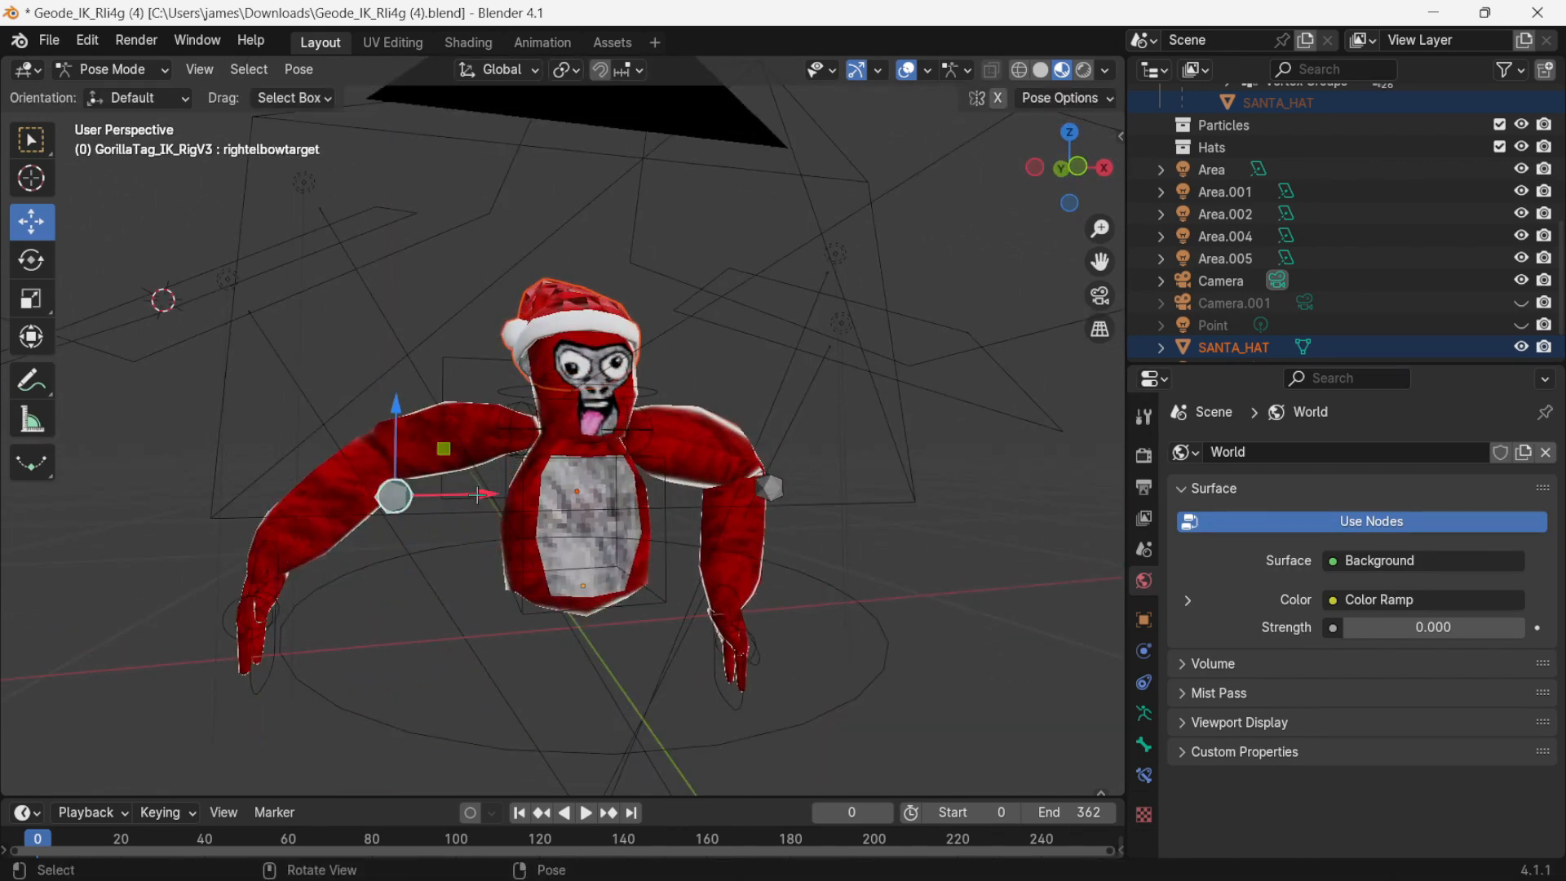
left_click_drag(395, 412, 395, 489)
middle_click_drag(400, 491, 670, 504)
left_click_drag(333, 610, 350, 601)
left_click_drag(213, 621, 518, 649)
mouse_move(601, 567)
left_mouse_down()
mouse_move(601, 457)
mouse_move(602, 542)
left_mouse_up()
left_click_drag(516, 627, 433, 617)
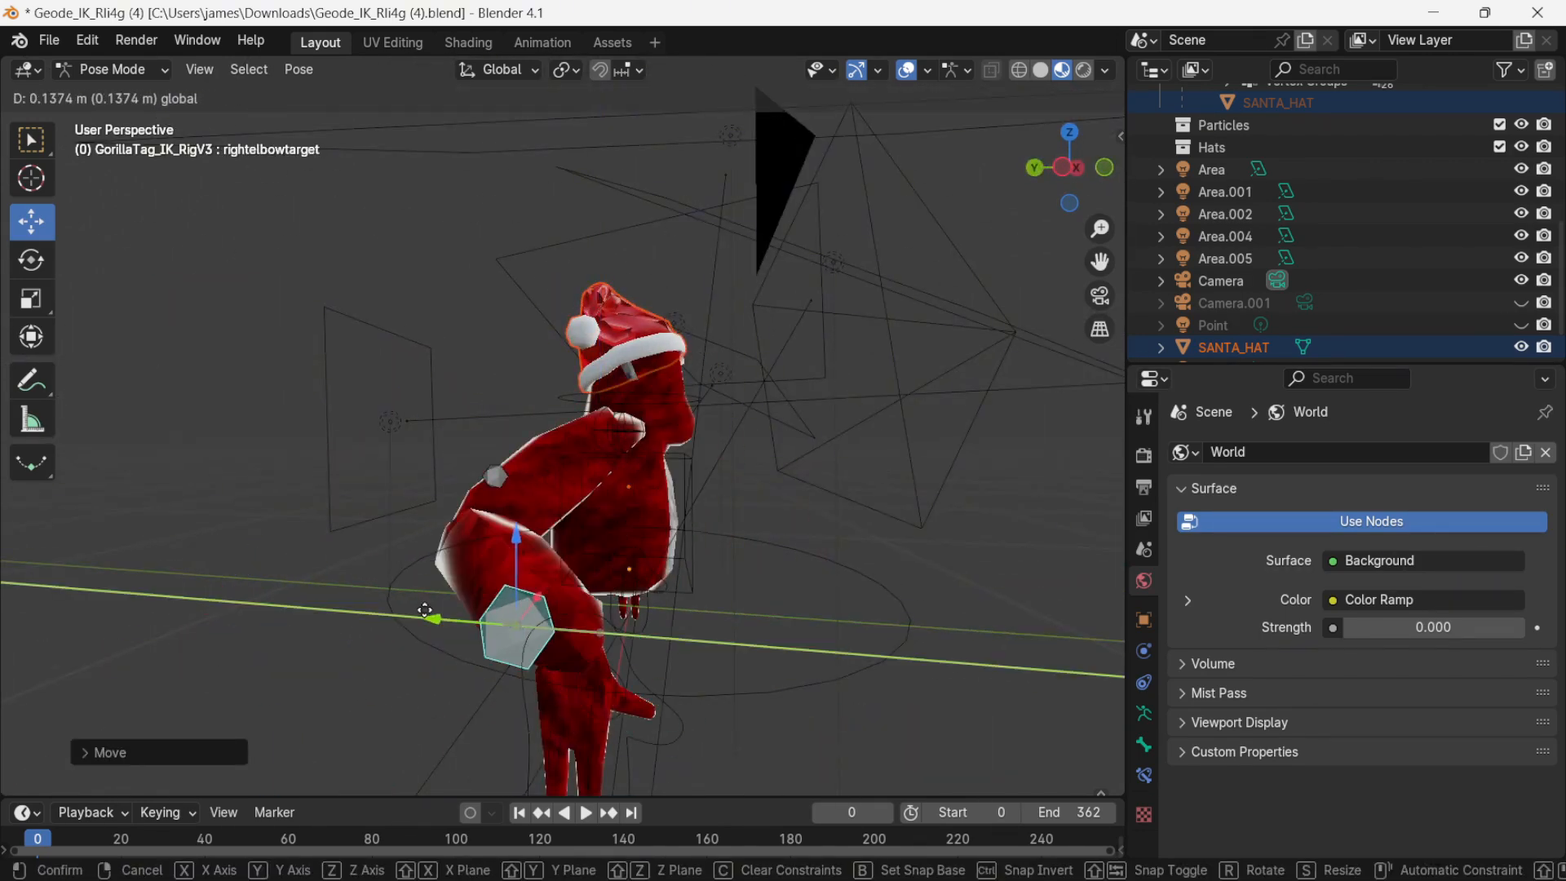
- Move the right hand bone sideways and rotate it so the forearm points upward and outward
middle_click_drag(607, 554, 318, 538)
left_click(284, 543)
left_click_drag(365, 476, 336, 475)
left_click(31, 260)
left_click_drag(303, 420, 323, 458)
- Reselect the right elbow target and move it further back along the Y axis
left_click(31, 222)
left_click(367, 555)
middle_click_drag(383, 546, 661, 546)
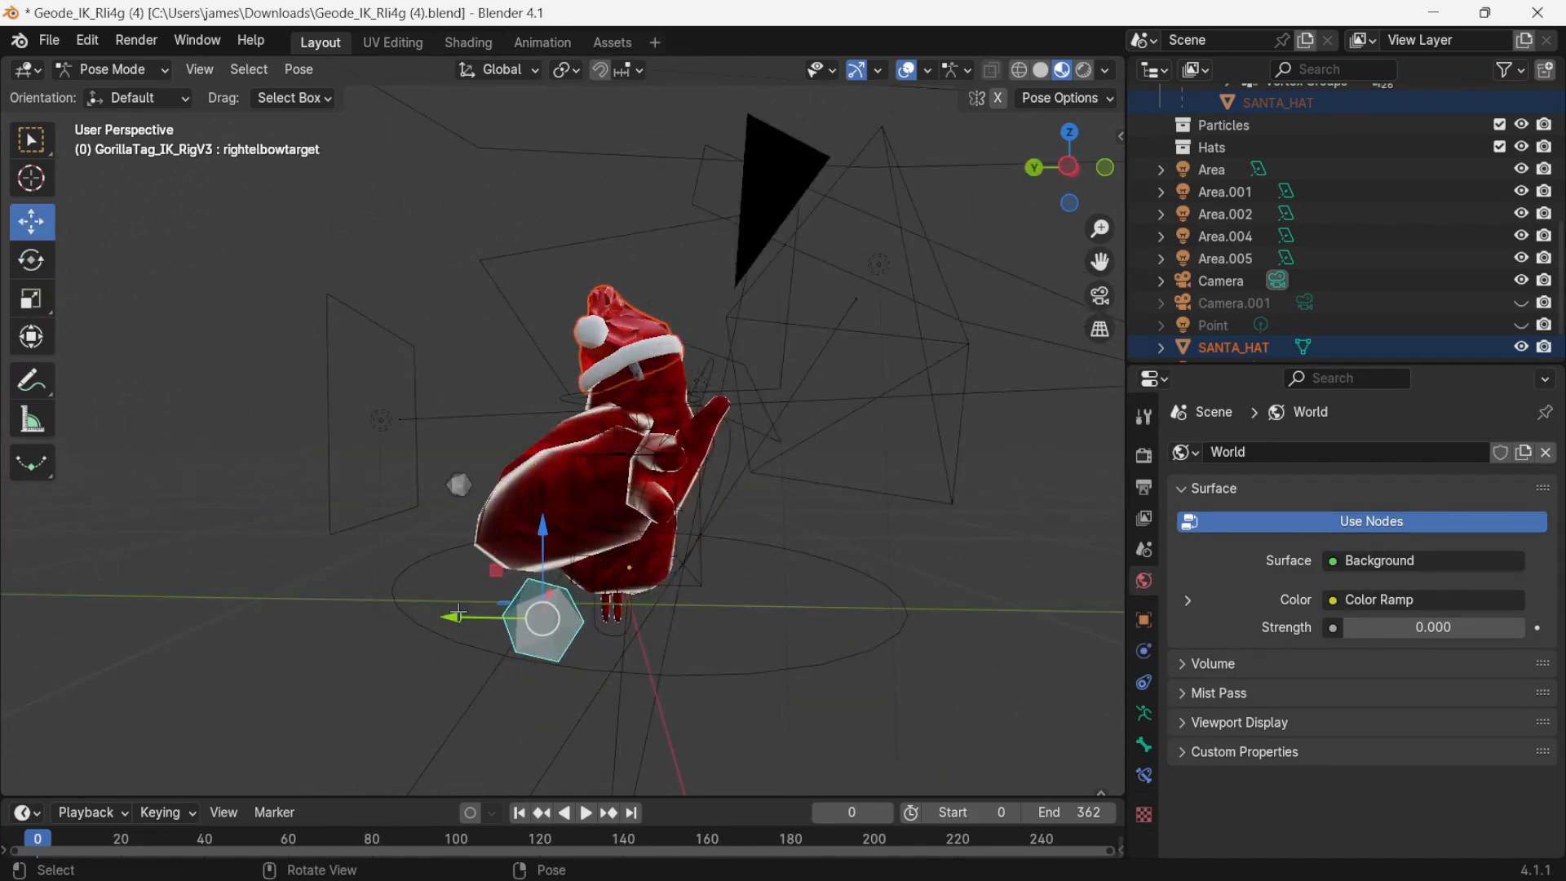
left_click_drag(454, 615, 416, 615)
middle_click_drag(848, 554, 726, 545)
- Curl the right hand's fingers by rotating the index finger control
left_click(310, 571)
middle_click_drag(326, 571, 294, 564)
left_click(186, 528)
left_click(31, 260)
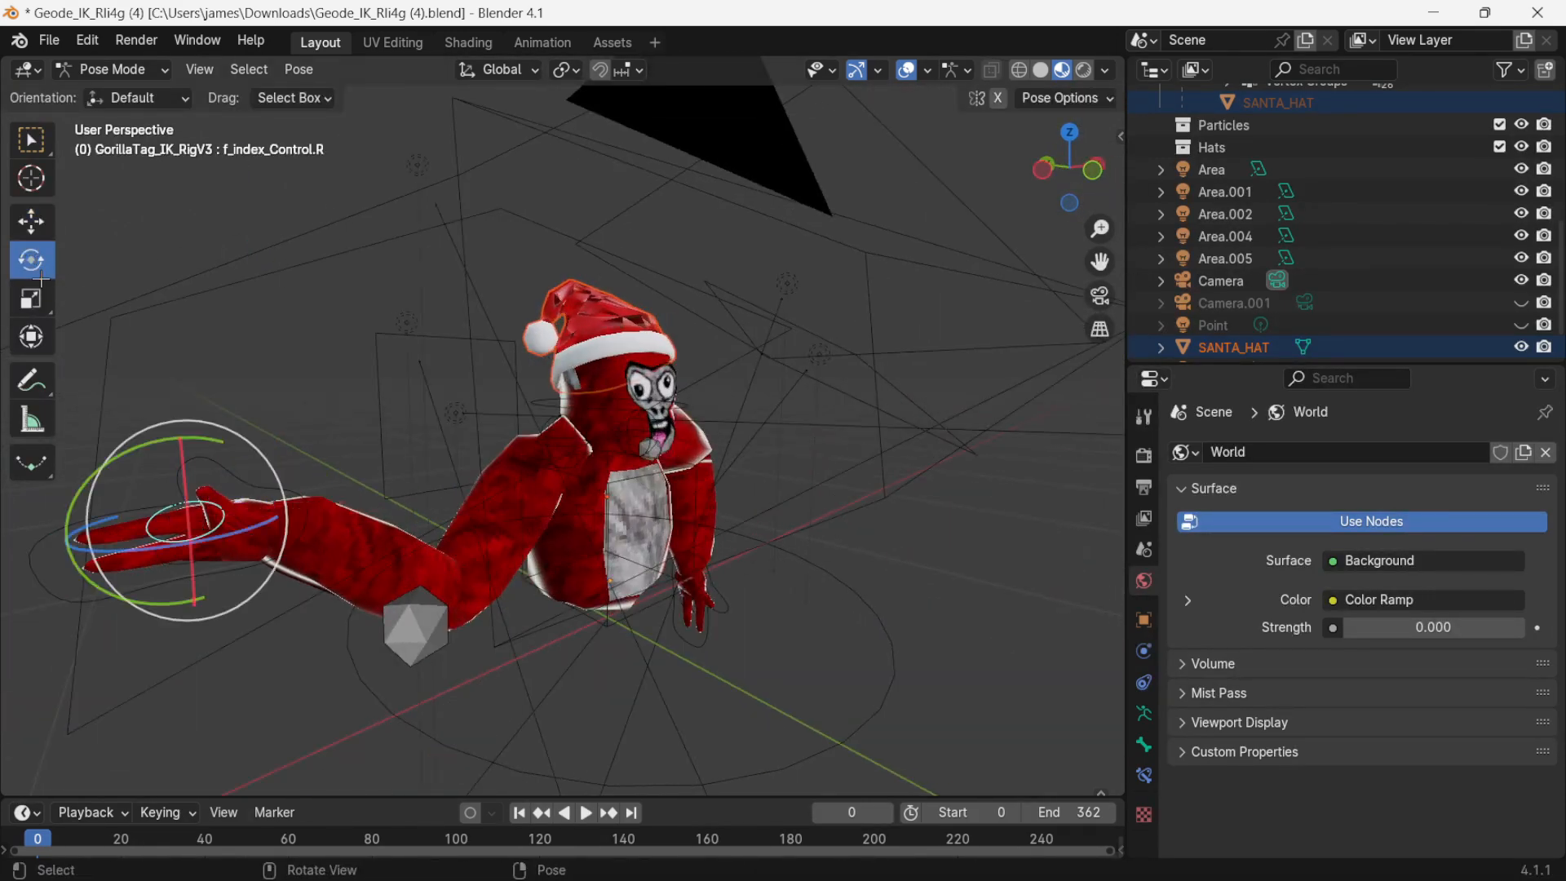
left_click_drag(158, 549, 148, 512)
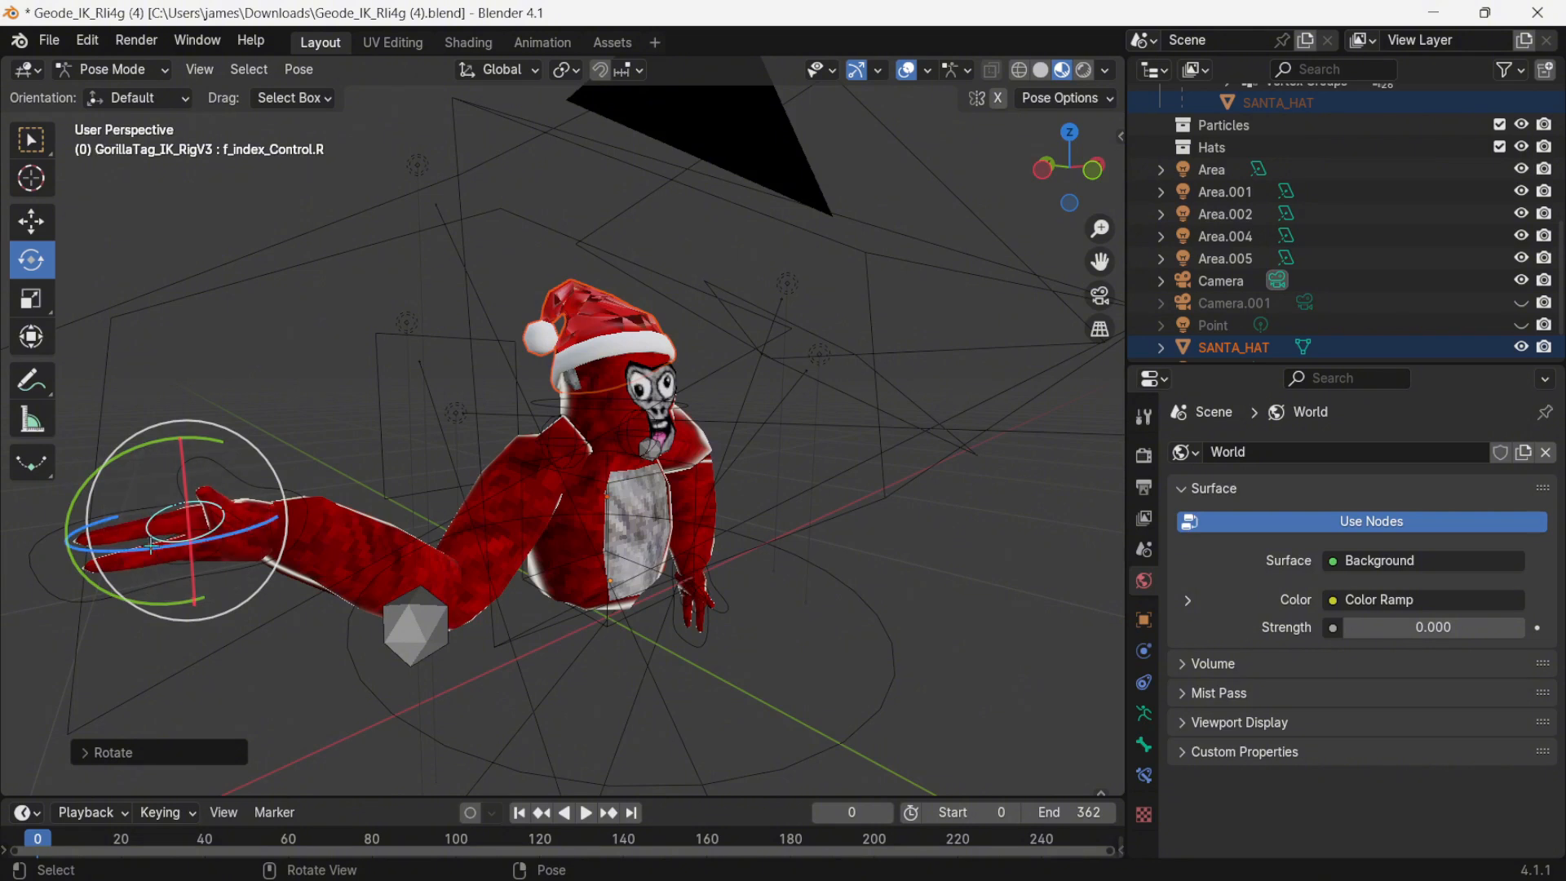
left_click_drag(146, 548, 213, 534)
left_click(116, 561)
left_click(140, 556)
- Reposition the raised right hand bone closer to the body along the X axis
middle_click_drag(322, 457, 273, 441)
left_click(32, 222)
left_click_drag(249, 469, 237, 458)
left_click(238, 450)
left_click_drag(341, 470, 392, 475)
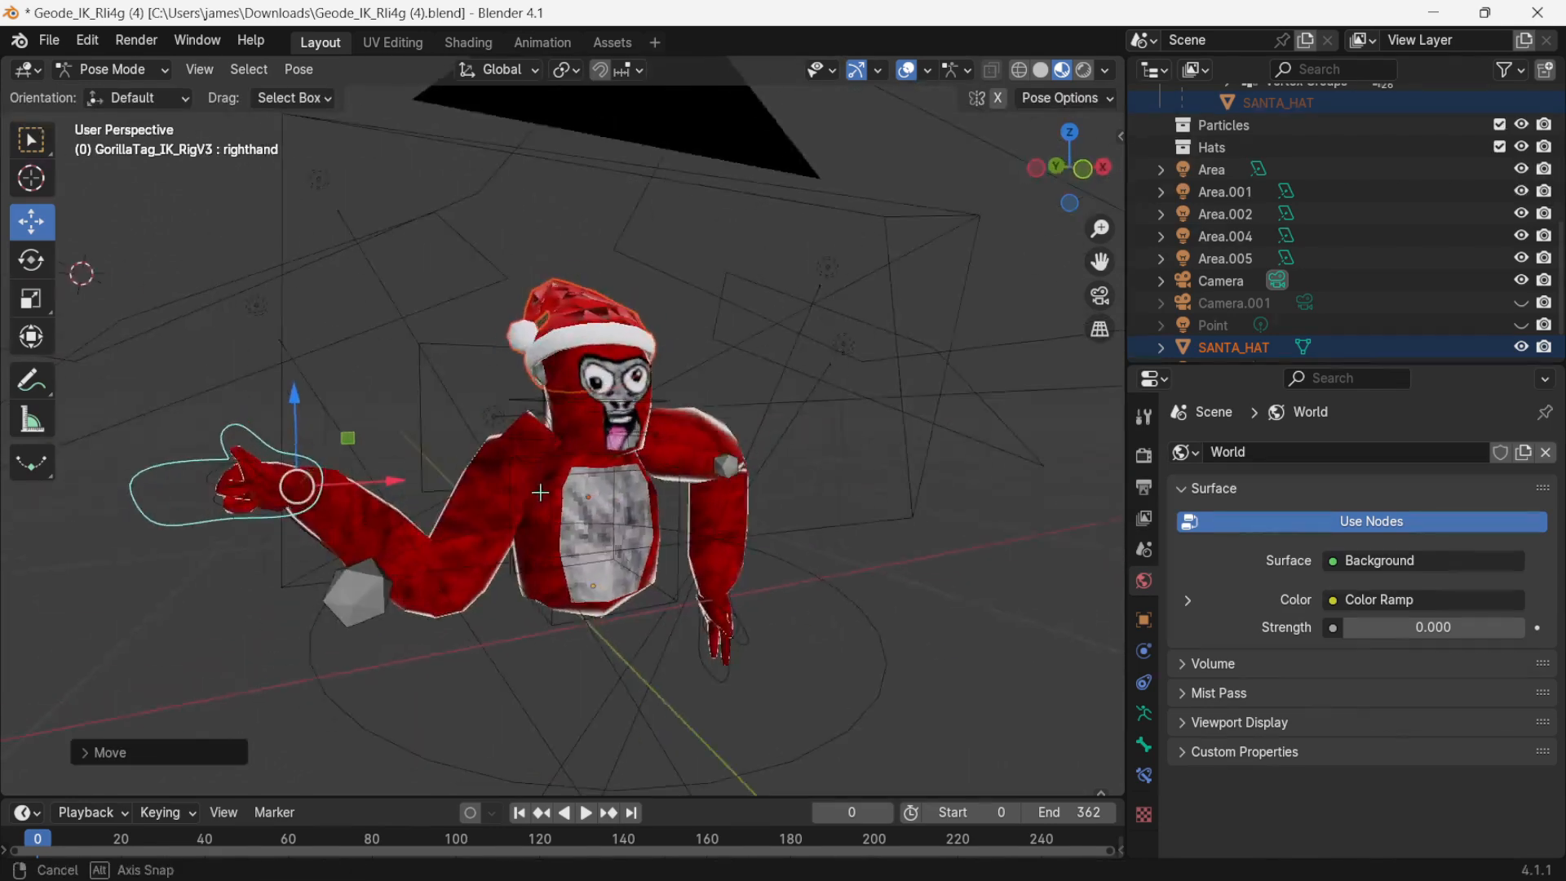
middle_click_drag(538, 492, 444, 482)
left_click_drag(391, 476, 428, 471)
middle_click_drag(498, 489, 579, 493)
- Move the left hand bone outward to extend that arm and nudge the right hand slightly sideways
left_click(754, 669)
left_click_drag(791, 571, 938, 562)
middle_click_drag(922, 506, 953, 504)
left_click(253, 440)
left_click_drag(427, 466, 401, 468)
- Rotate the right hand's thumb control to adjust the thumb's angle
left_click(271, 447)
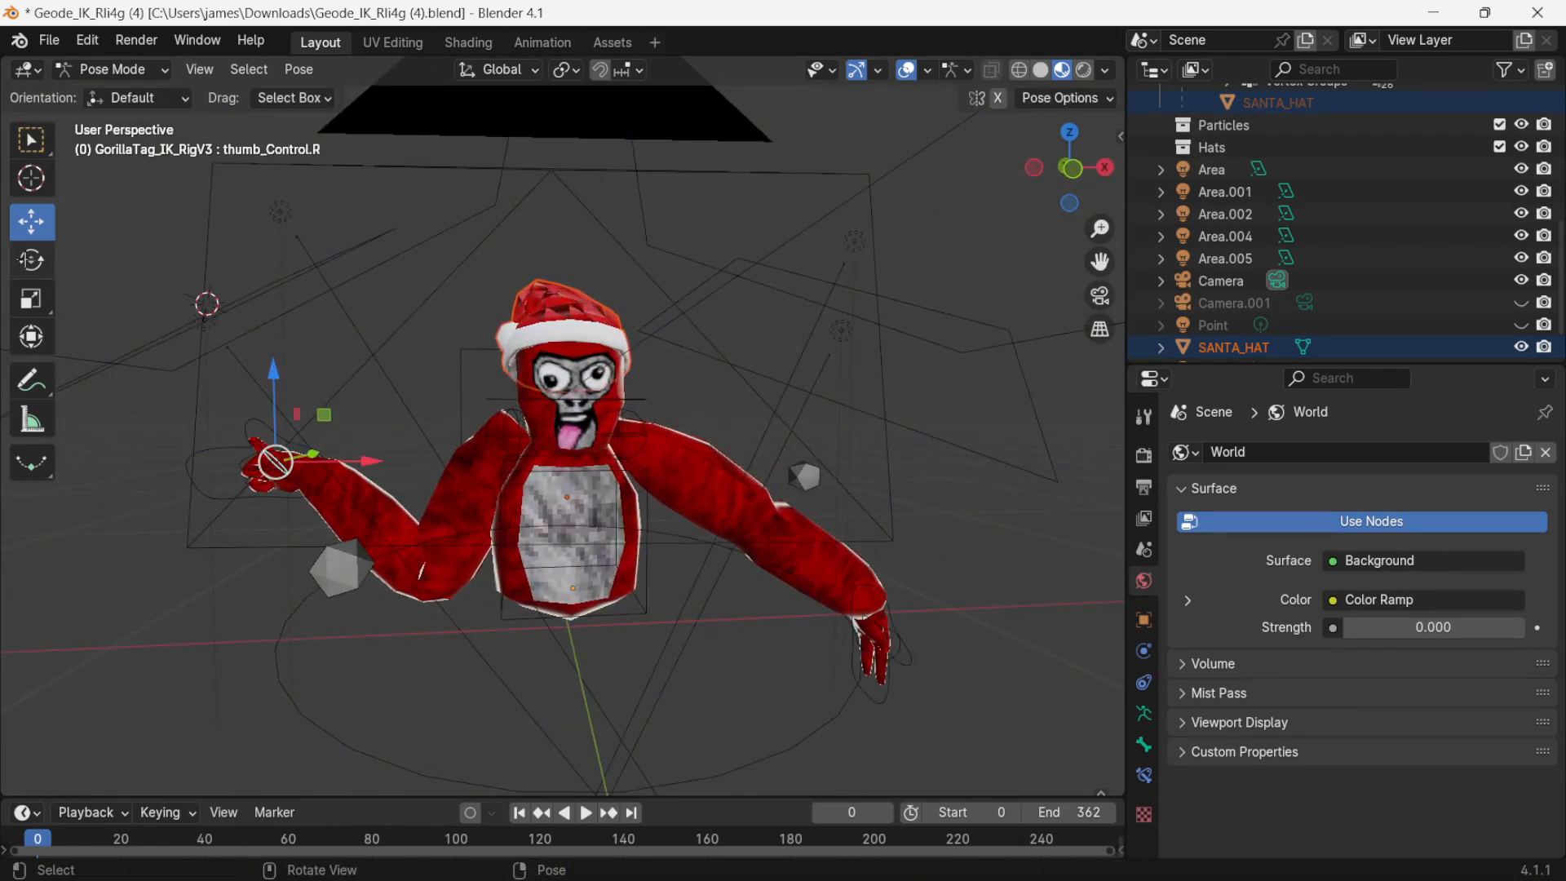
left_click(32, 260)
left_click_drag(232, 412, 273, 418)
left_click(32, 222)
left_click(653, 396)
mouse_move(641, 420)
middle_mouse_down()
mouse_move(596, 428)
mouse_move(635, 444)
middle_mouse_up()
scroll(637, 433, "down", 1)
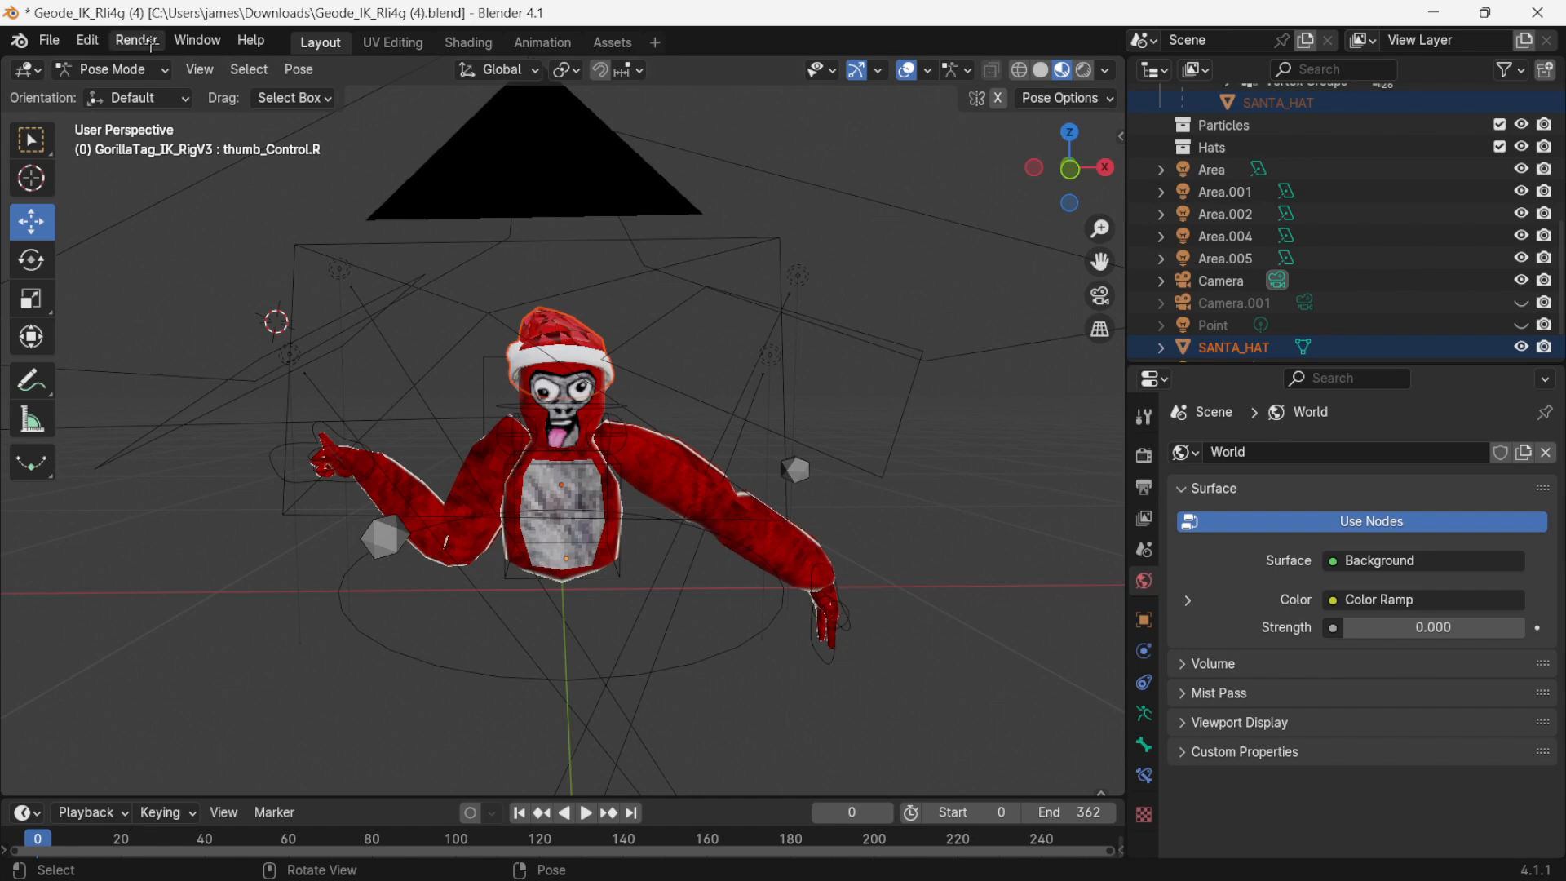
- Show the viewport in Rendered shading and set the render engine to Cycles
left_click(1083, 71)
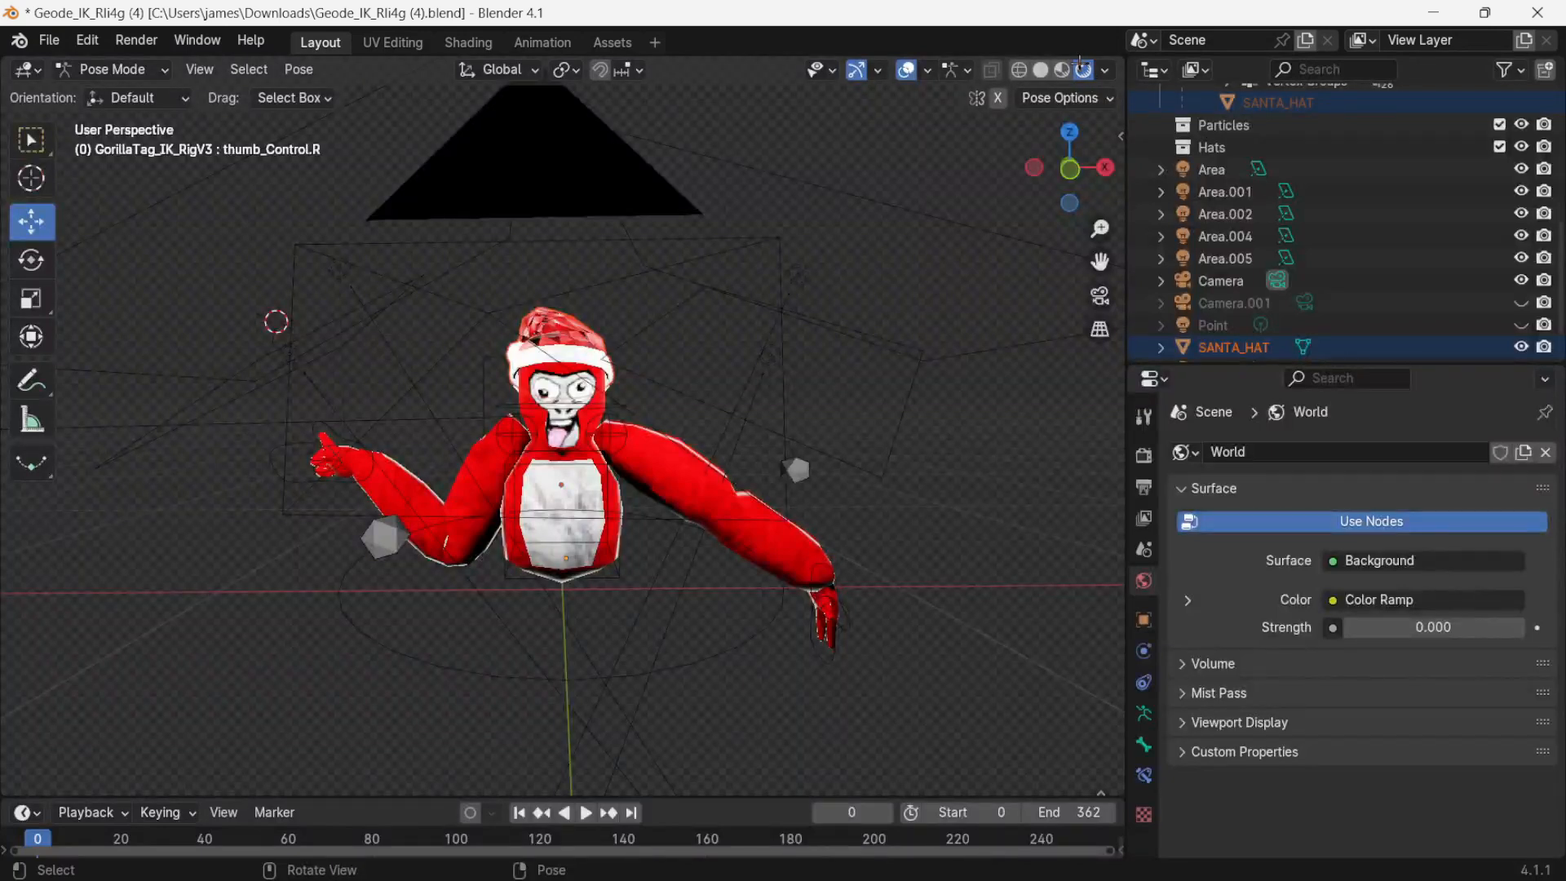
mouse_move(887, 329)
middle_mouse_down()
mouse_move(908, 332)
mouse_move(836, 296)
mouse_move(902, 340)
middle_mouse_up()
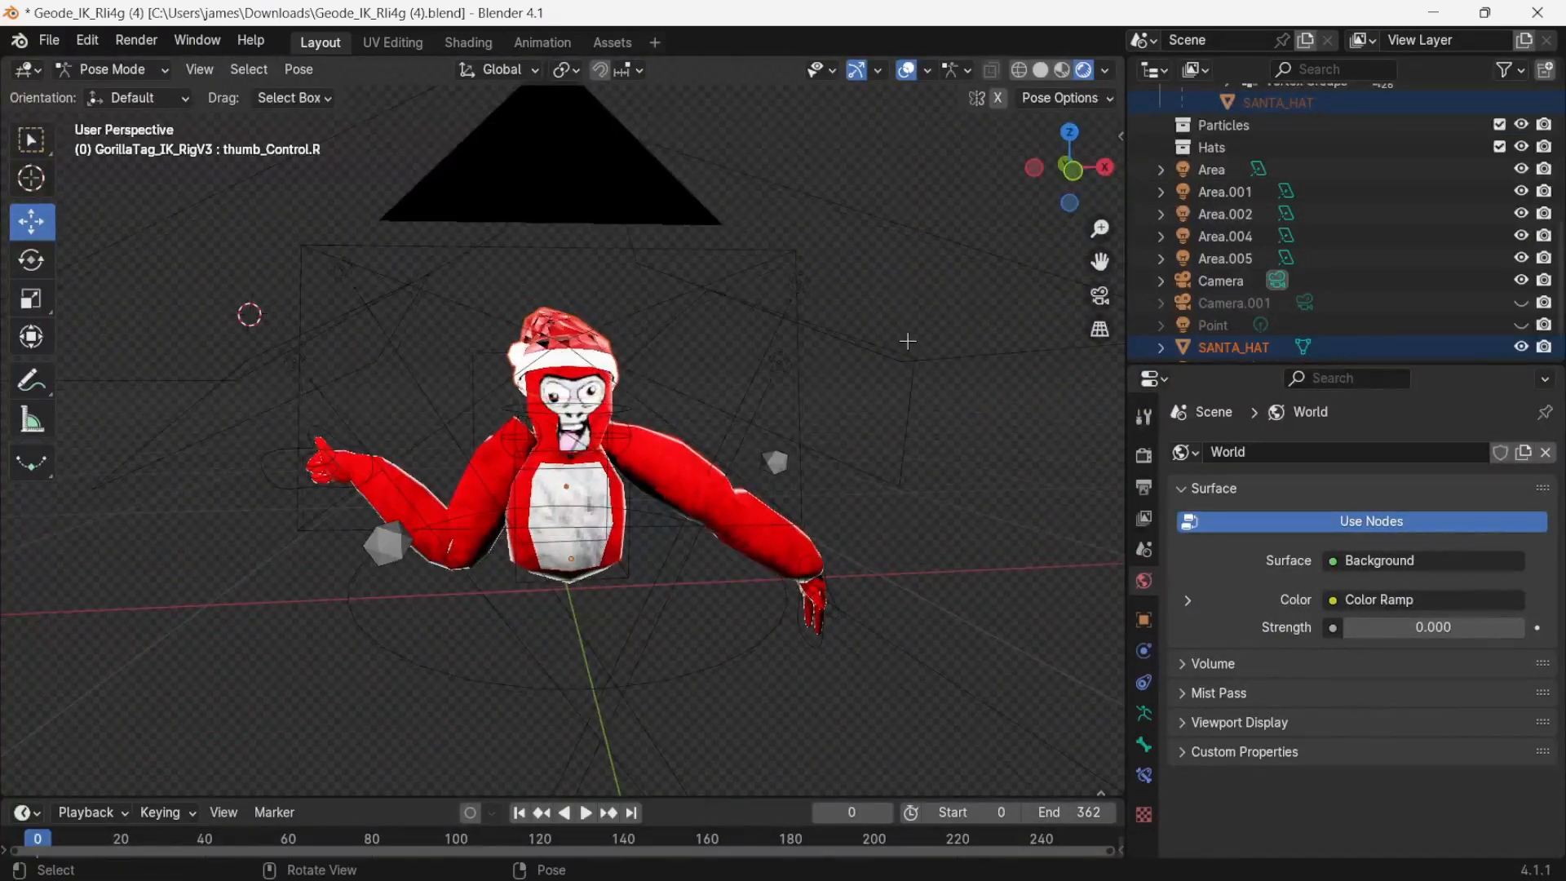
left_click(1143, 455)
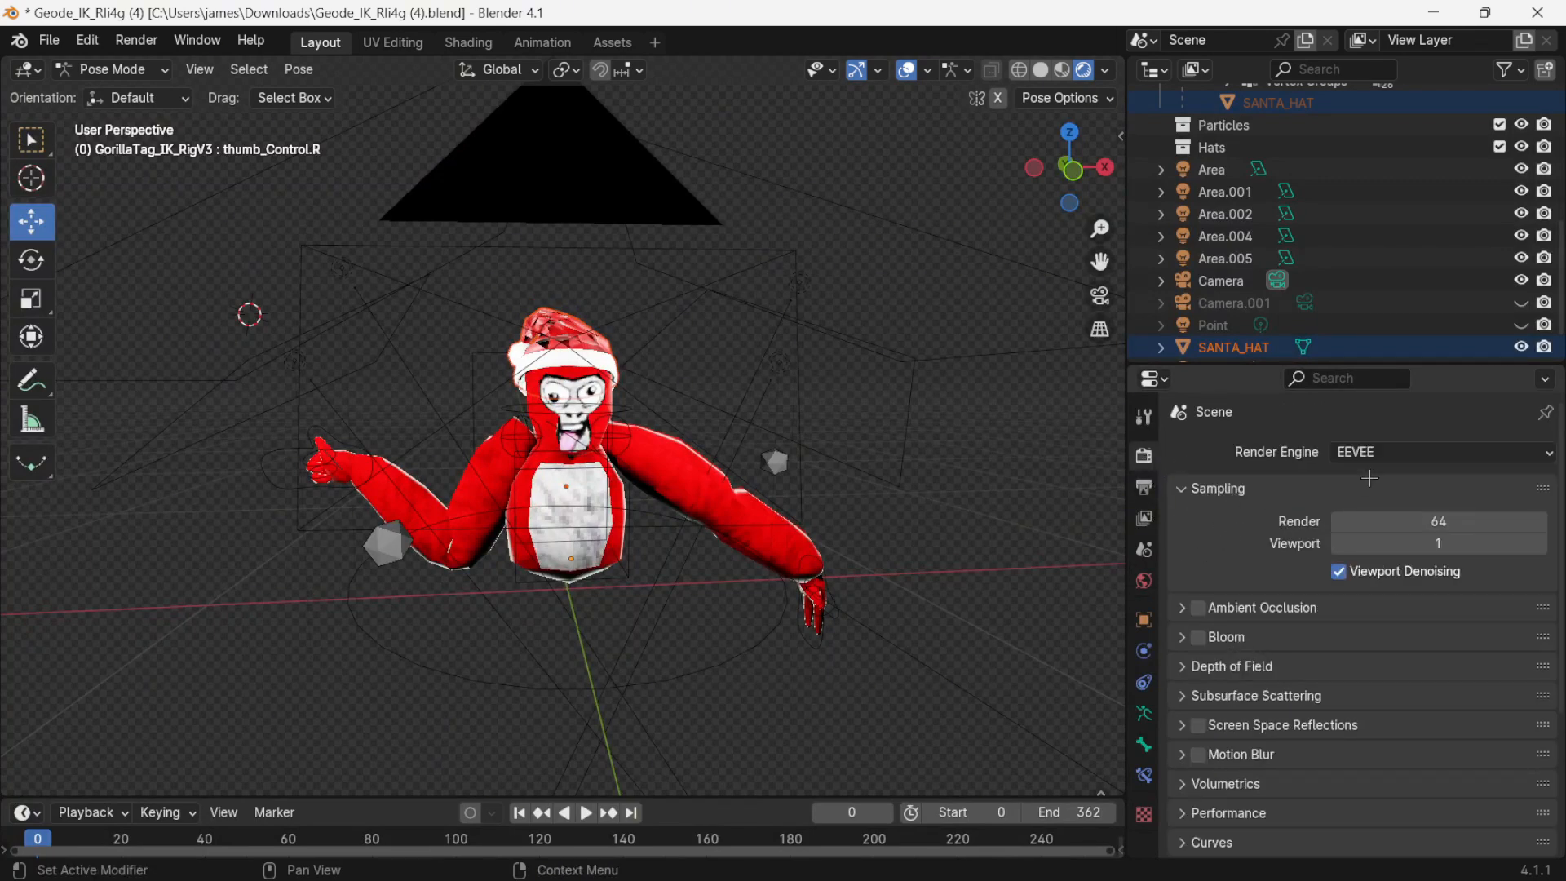
left_click(1370, 453)
left_click(1373, 455)
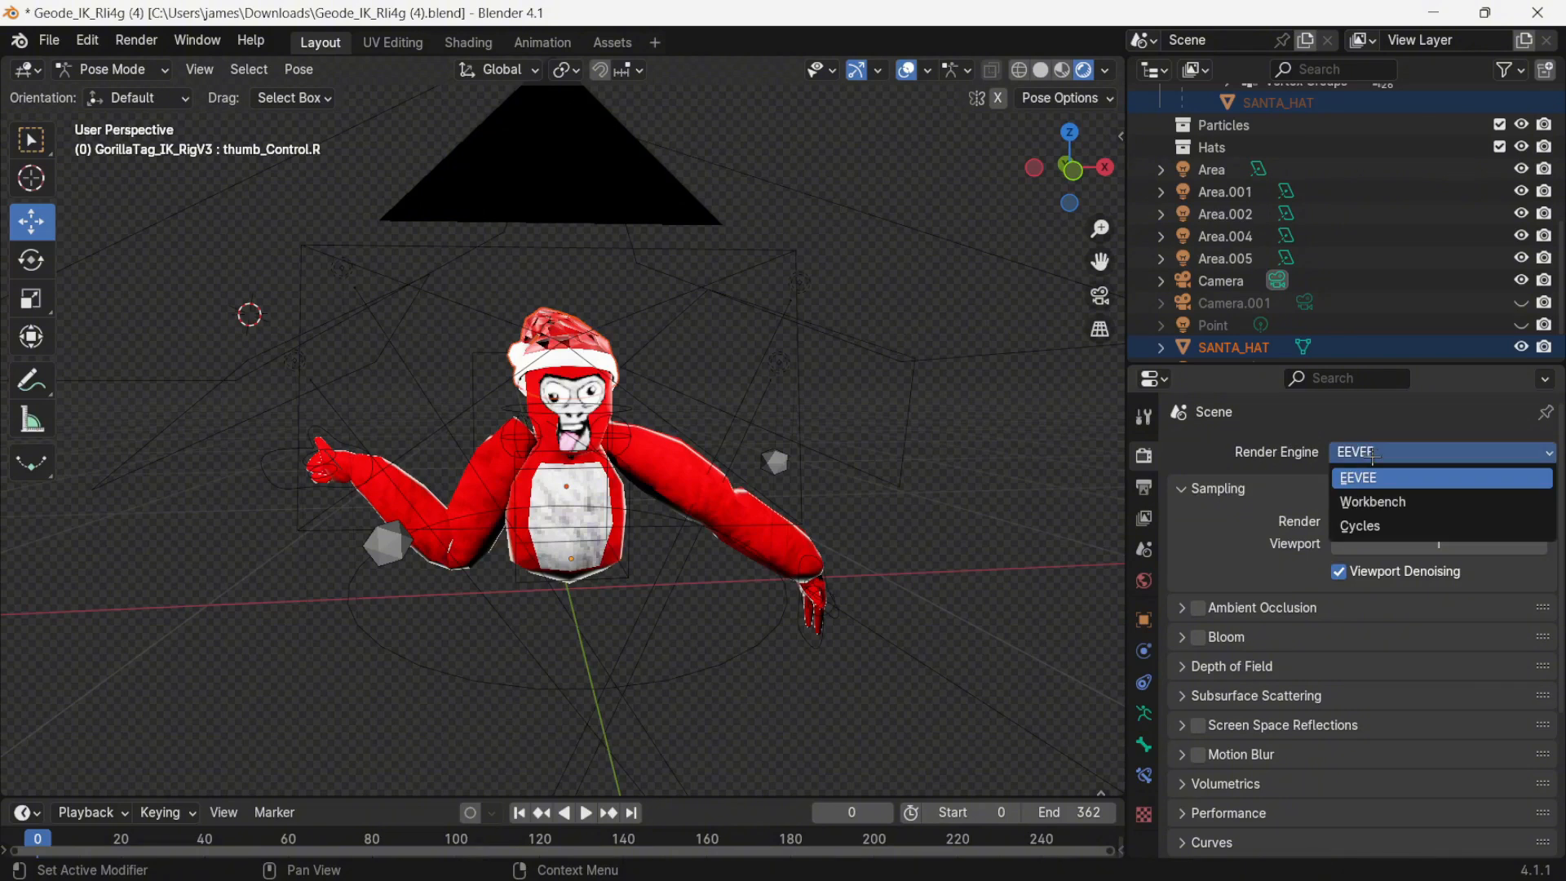
left_click(1378, 525)
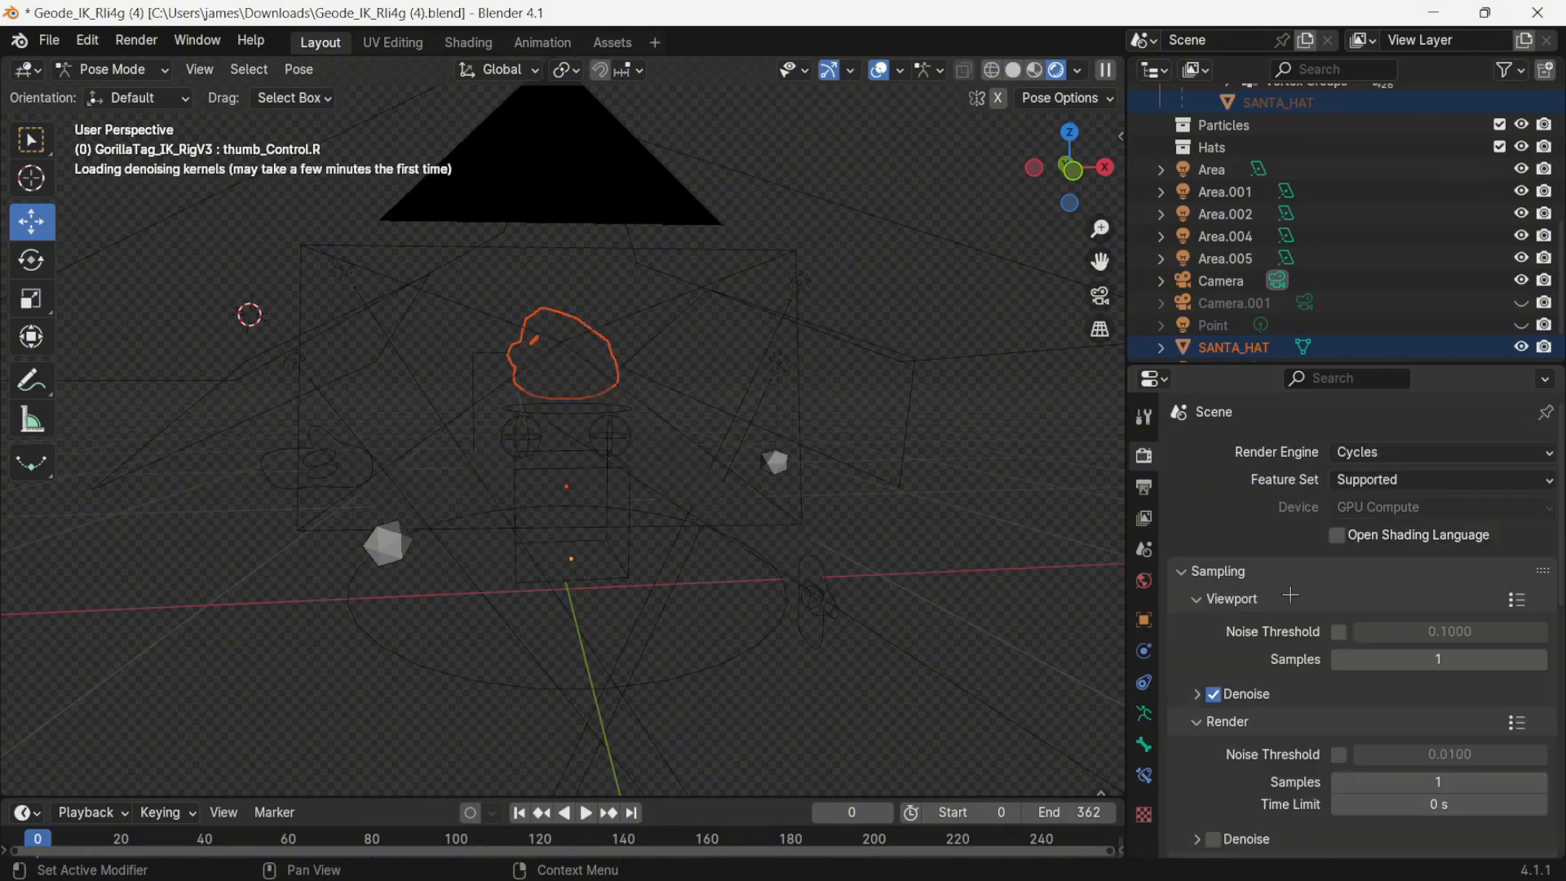
- Expand the viewport Denoise settings and set Start Sample to 20
scroll(1244, 724, "down", 2)
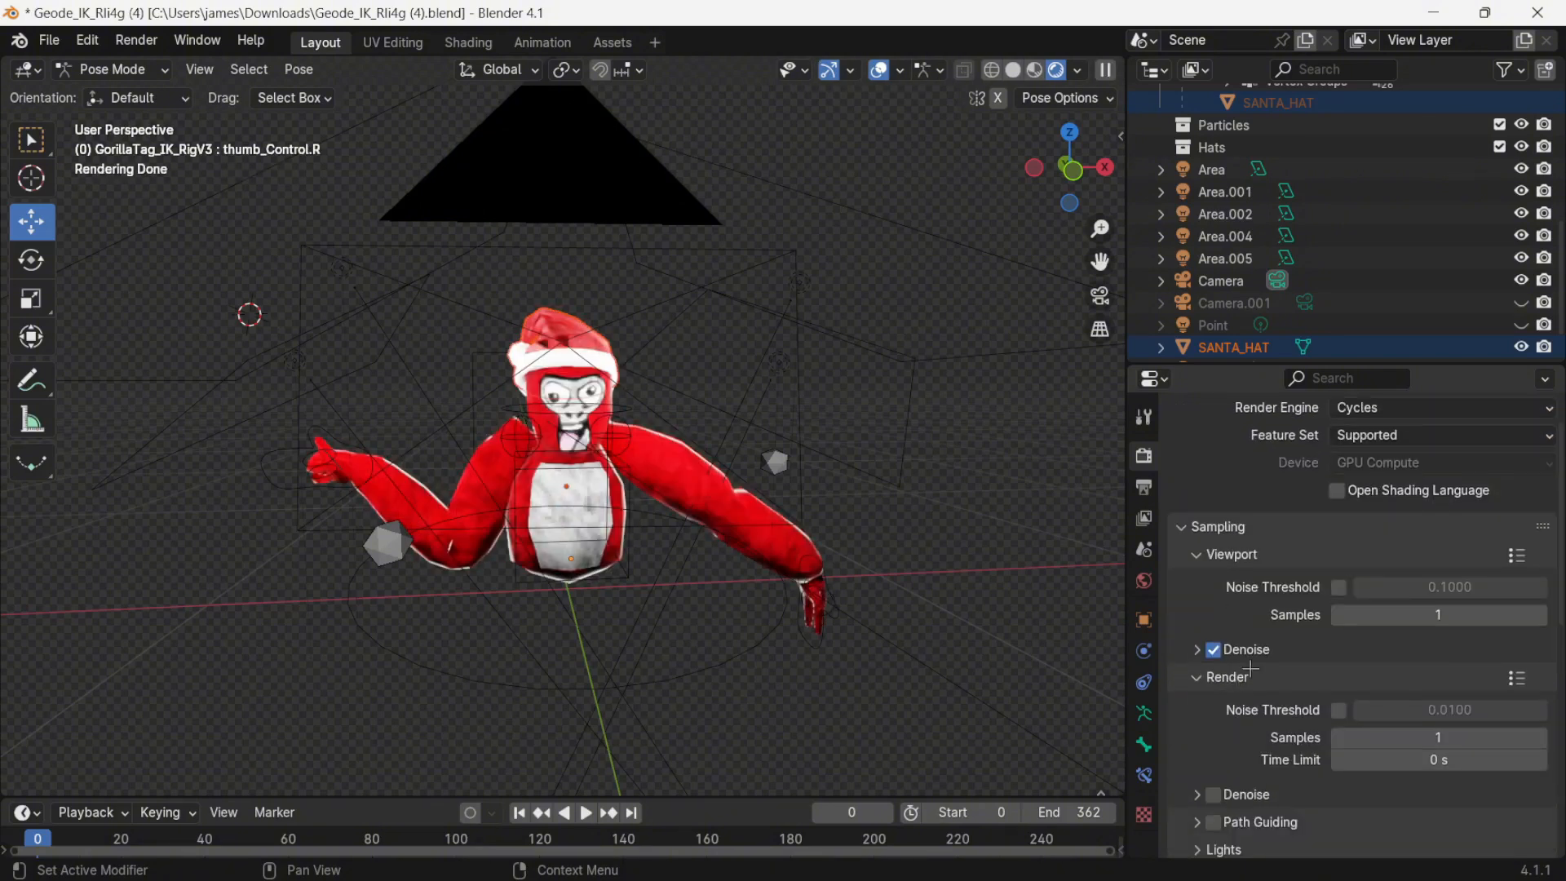
left_click(1197, 649)
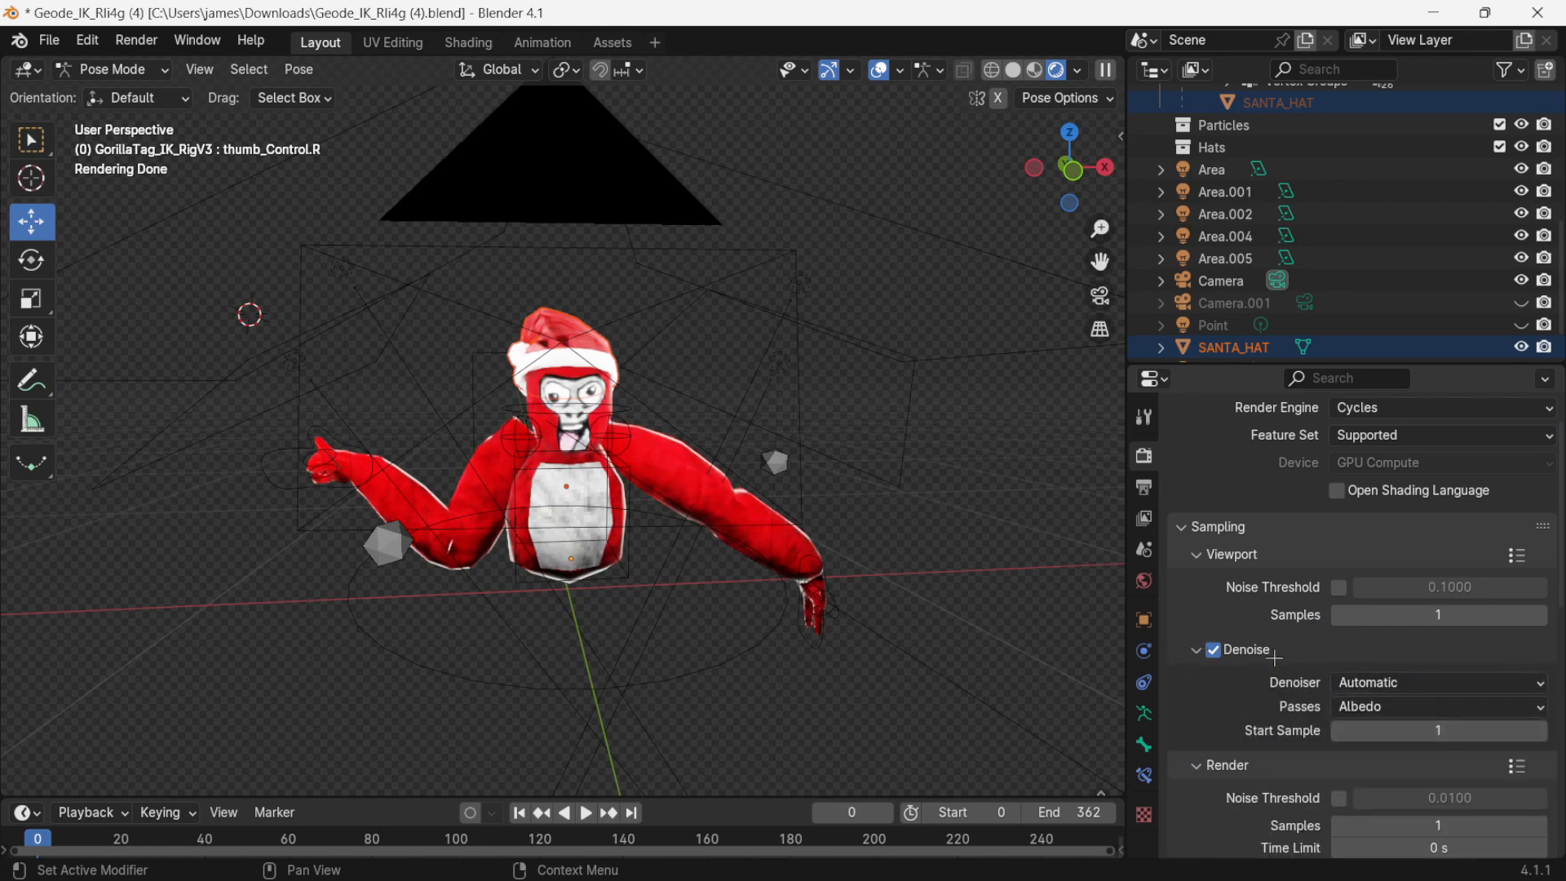
left_click(1537, 731)
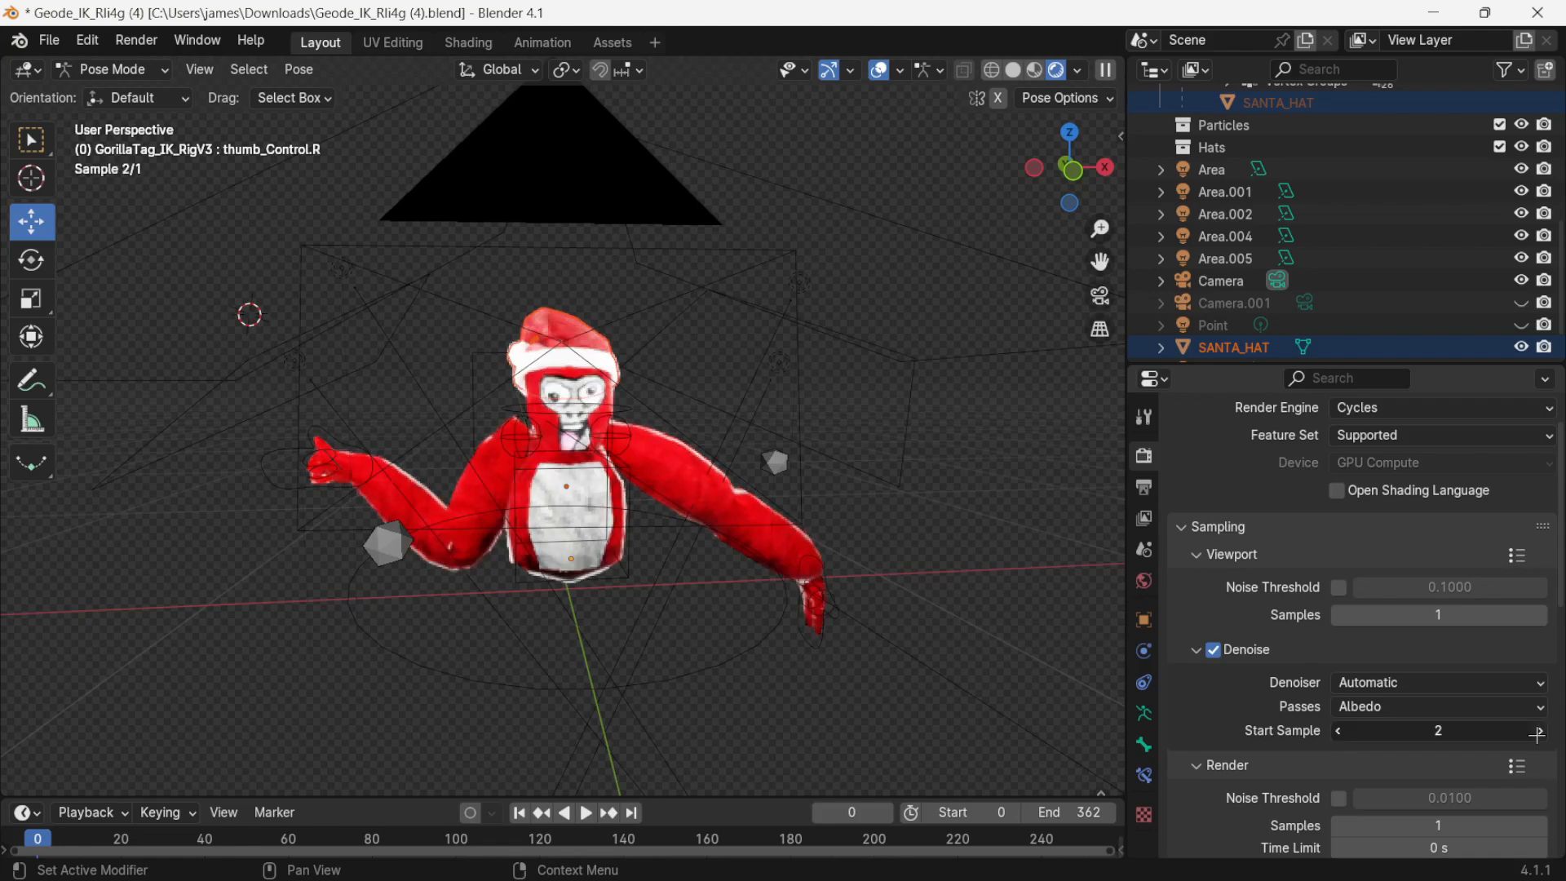
left_click(1449, 733)
type("4")
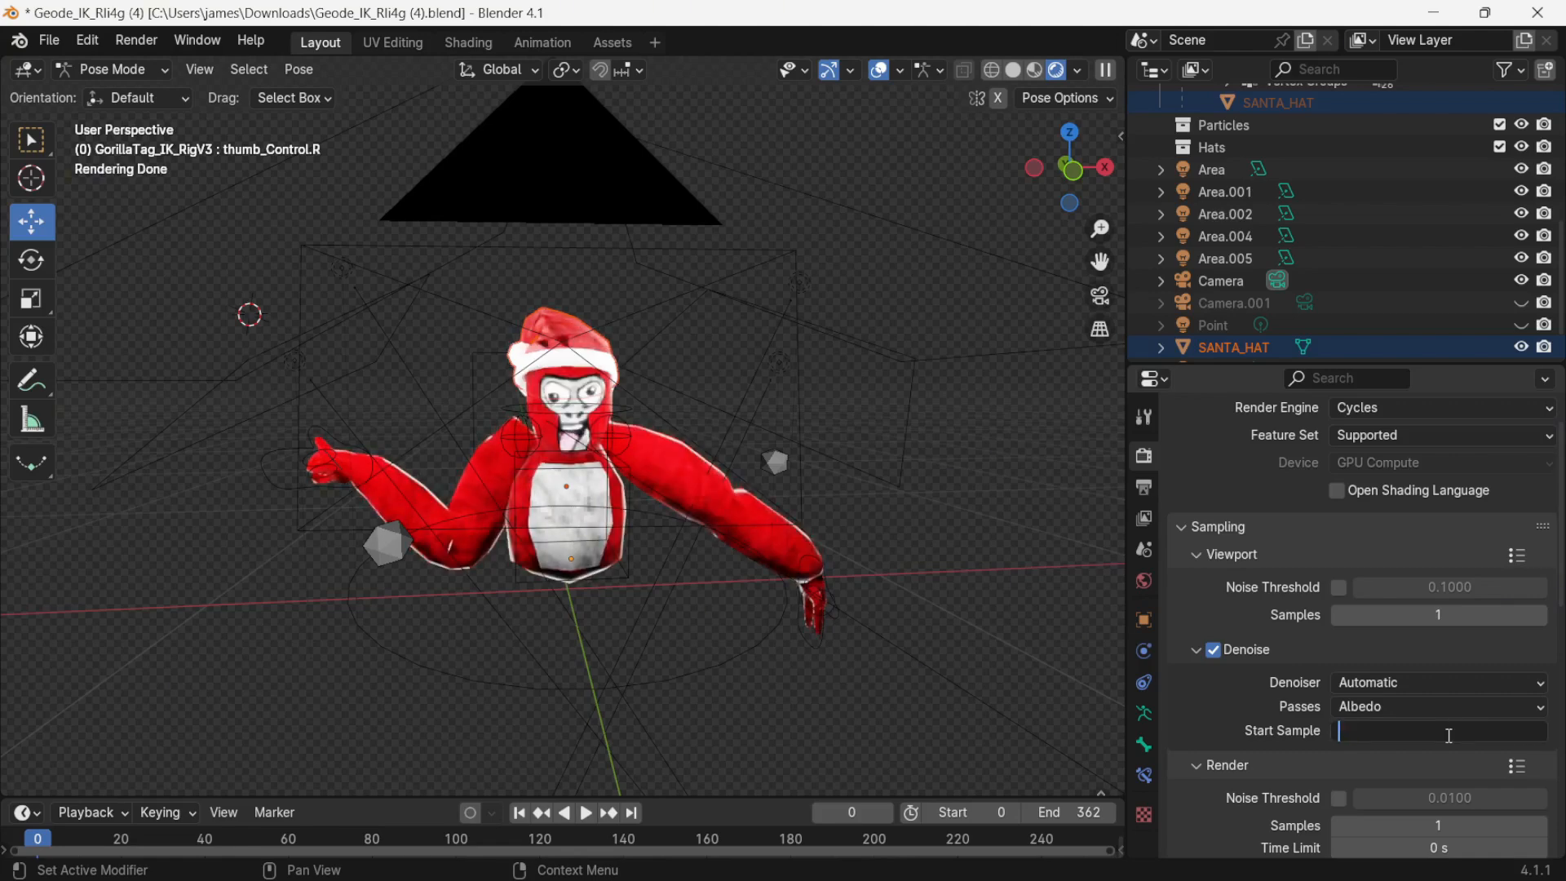
key("Return")
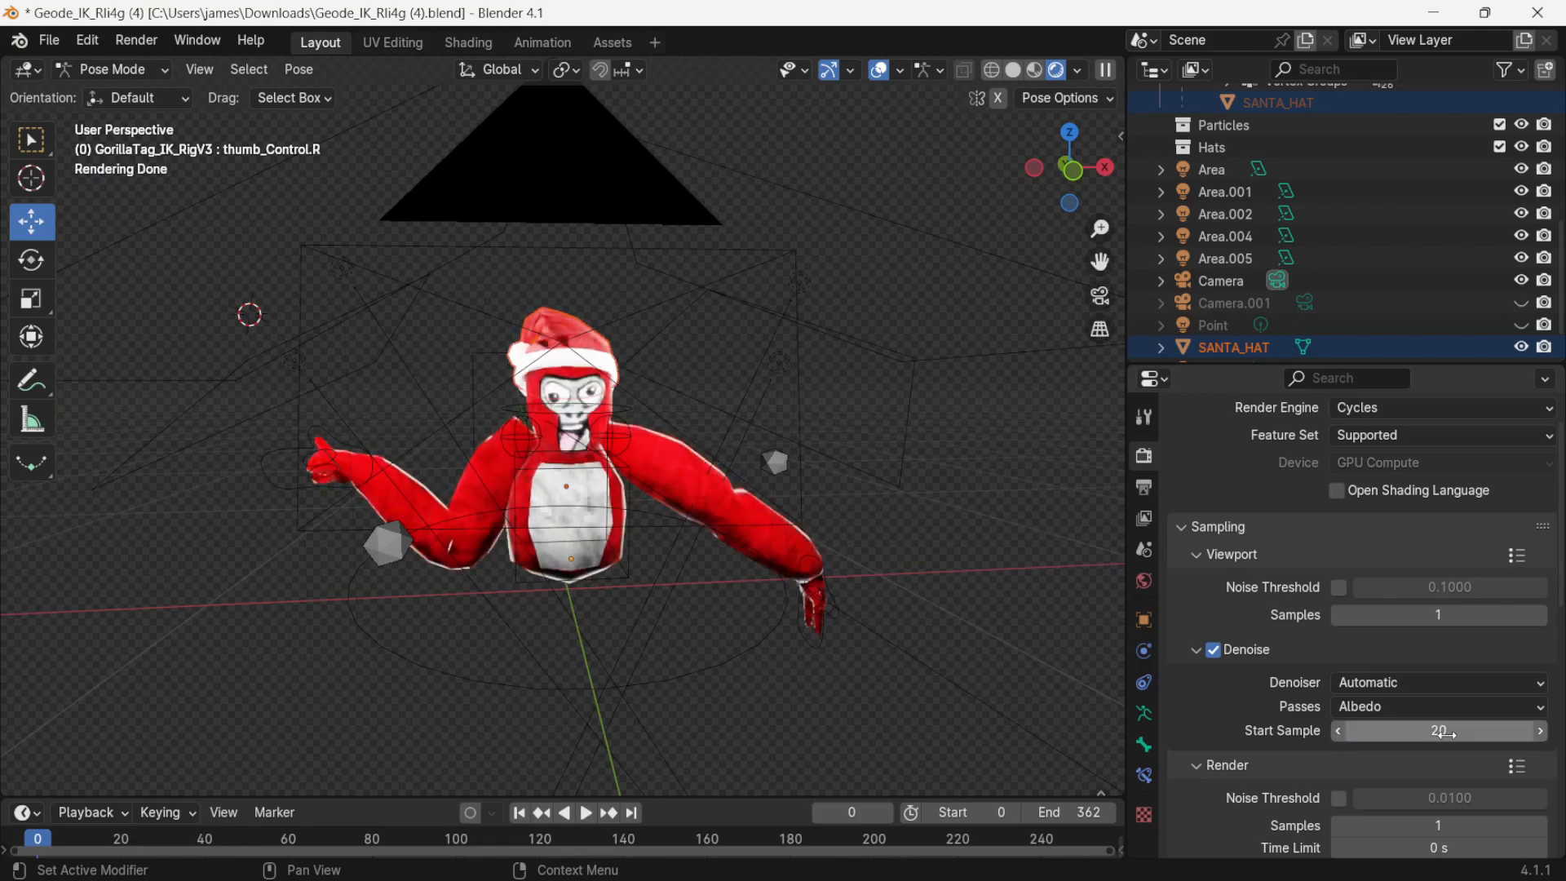
- Set the render sampling to 120 samples
scroll(1415, 724, "down", 1)
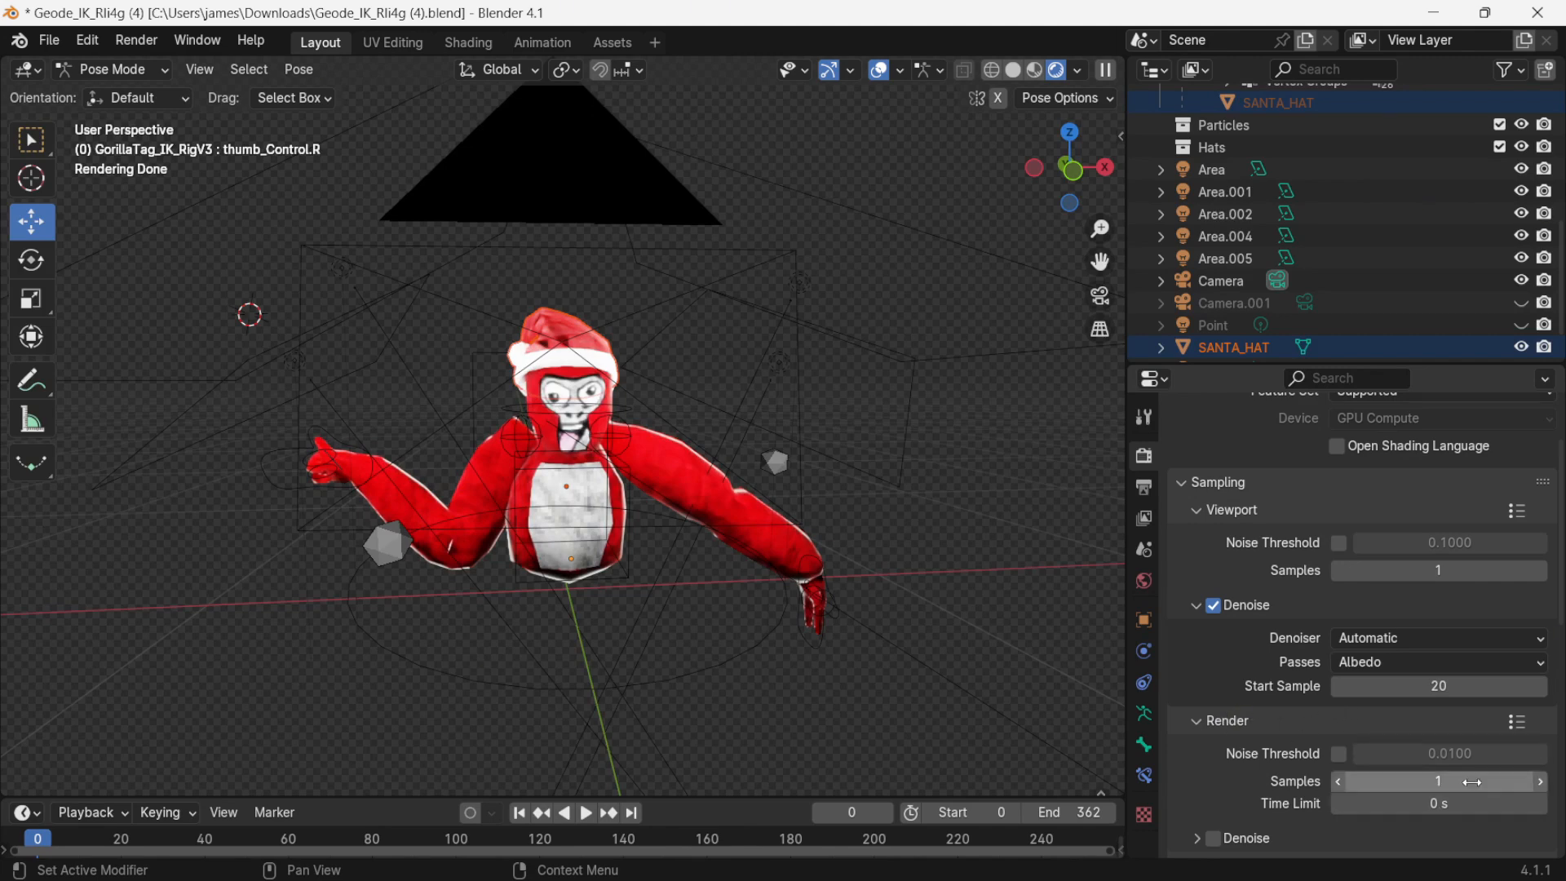
scroll(1468, 781, "down", 1)
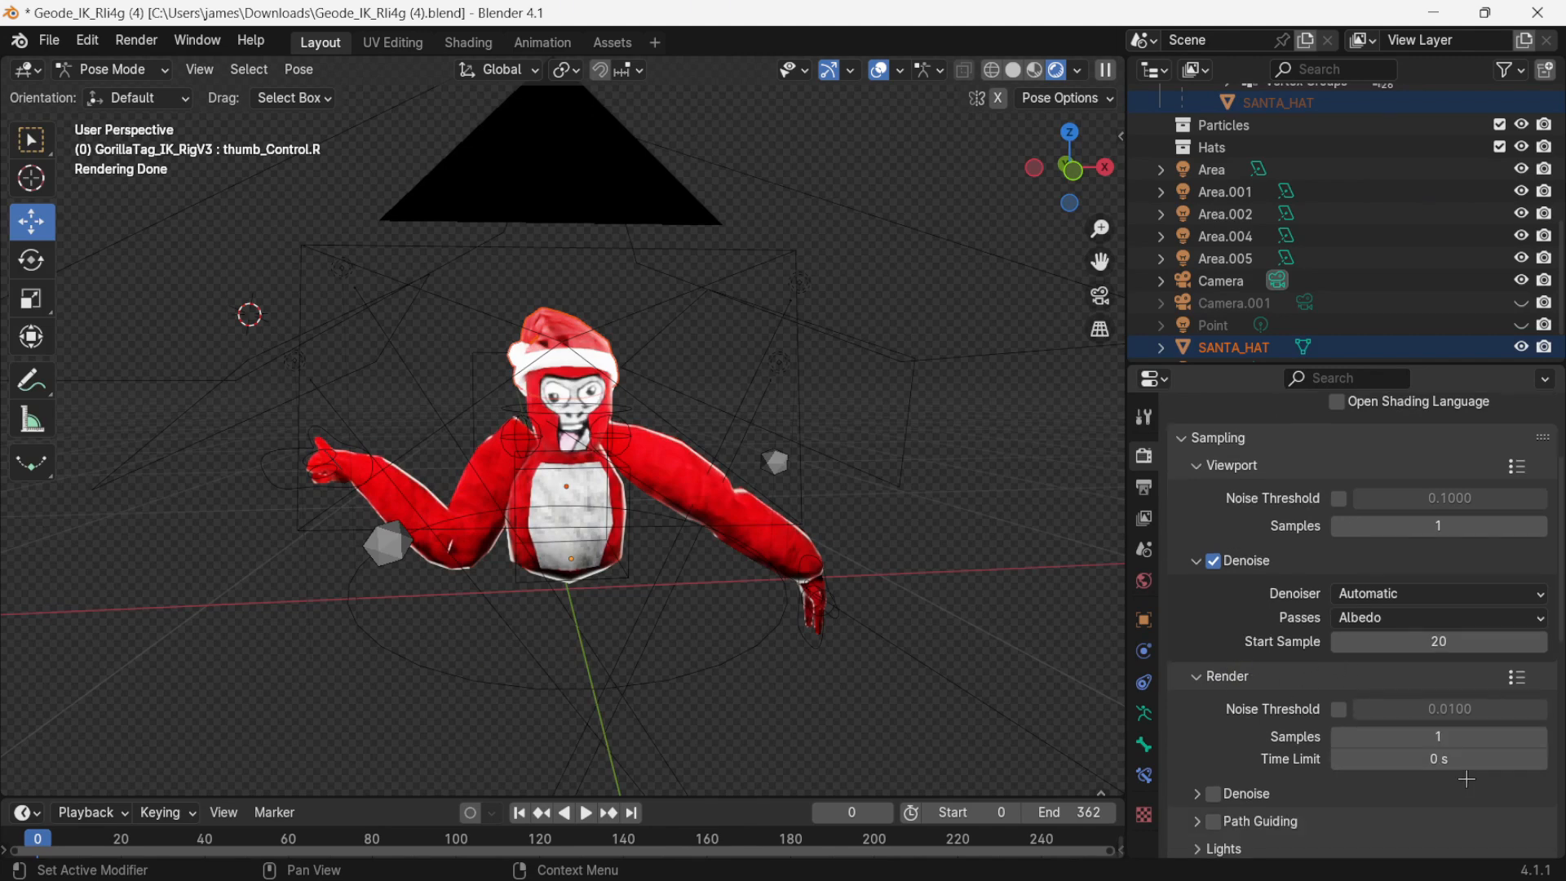
left_click(1441, 736)
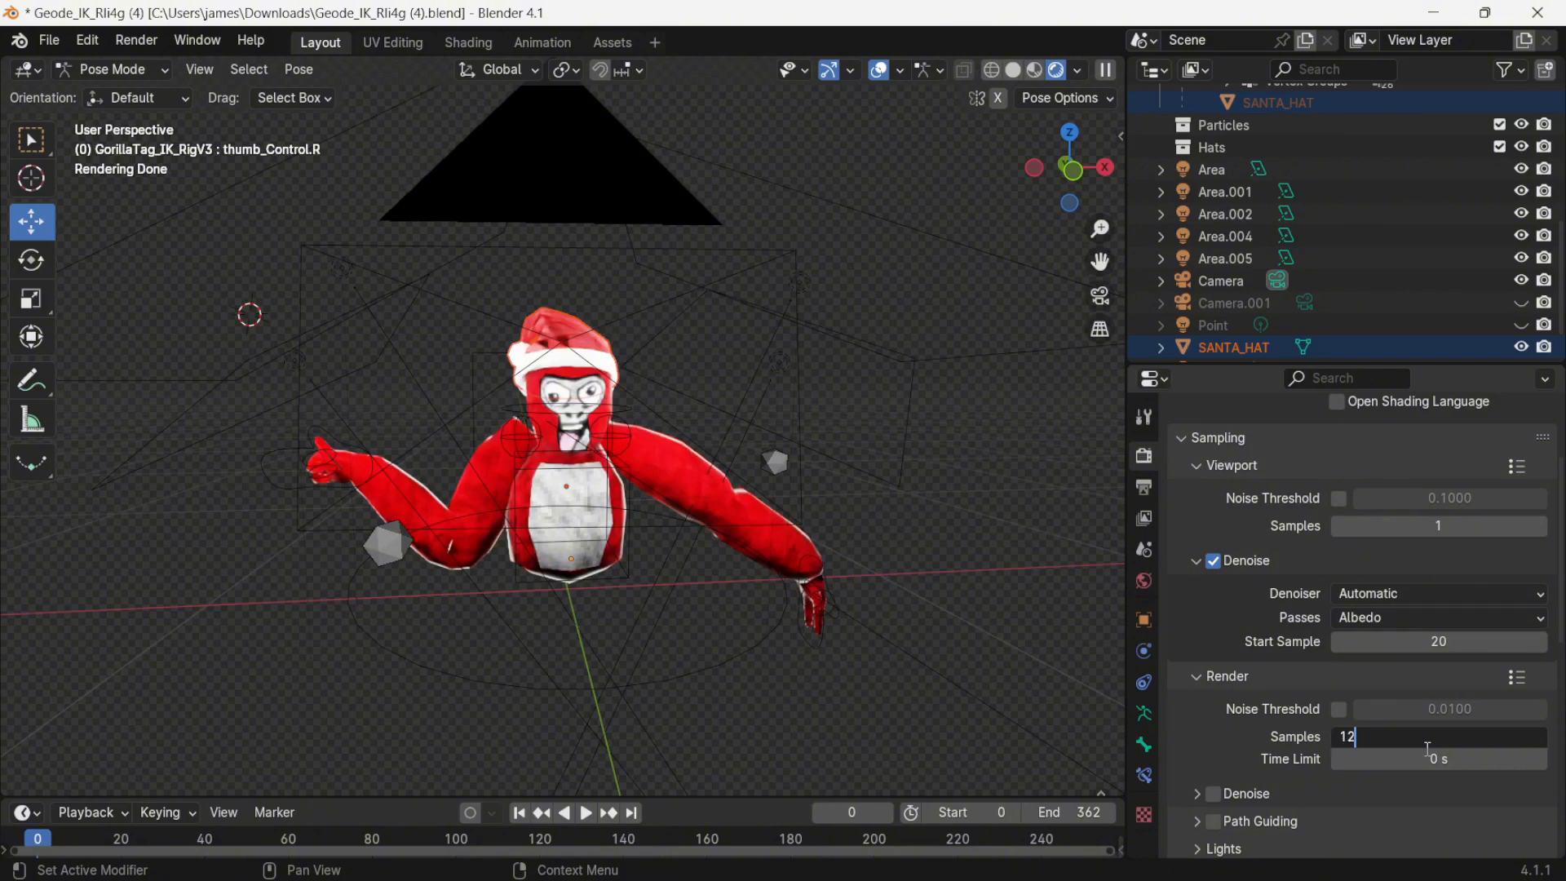
type("120")
key("Return")
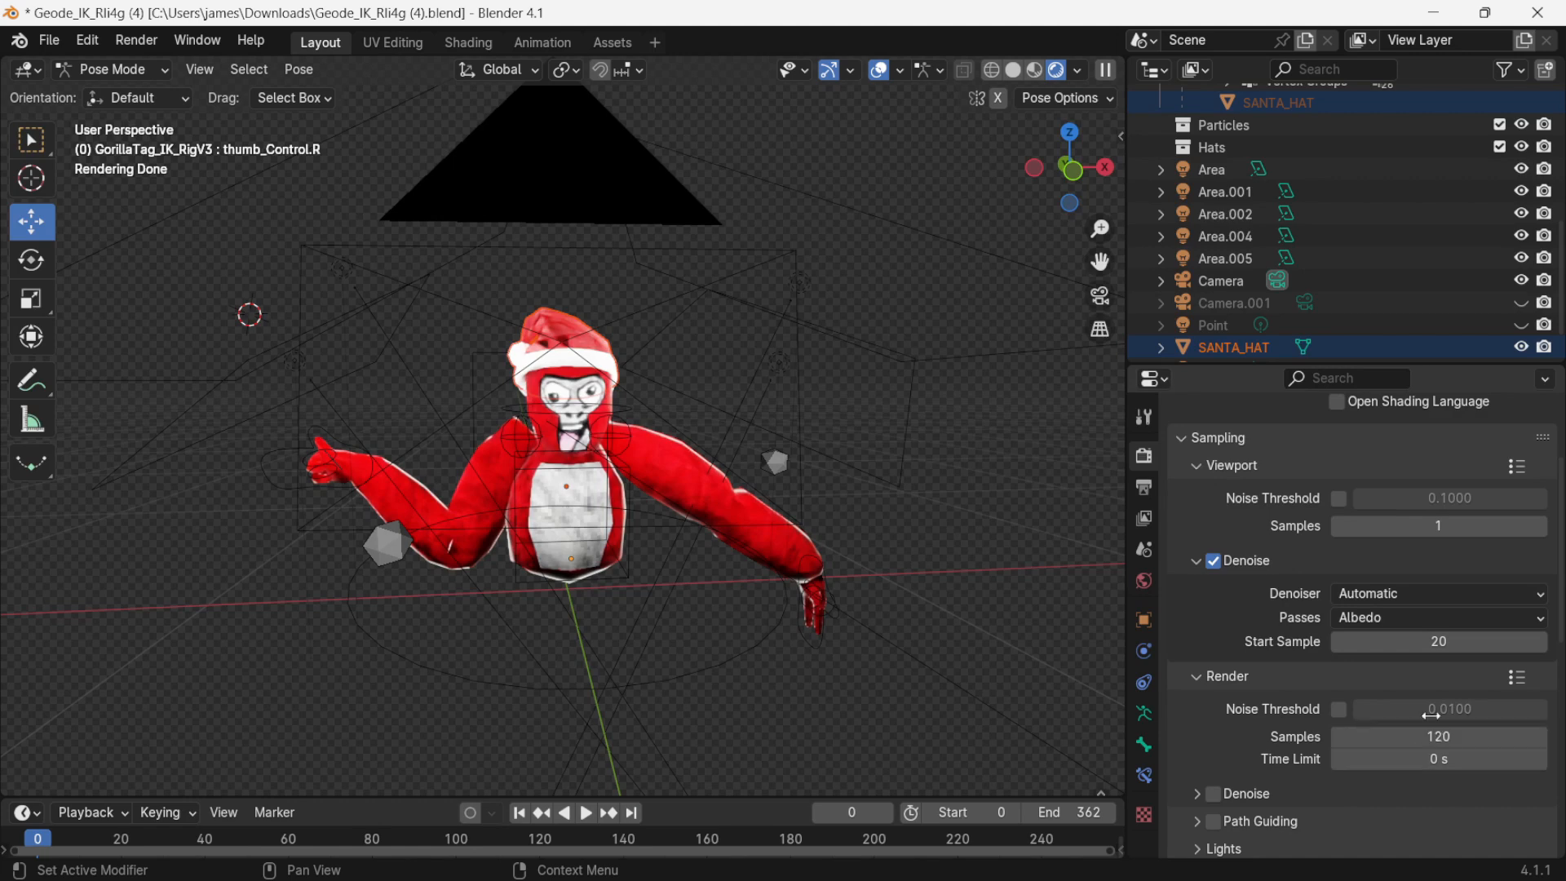
scroll(1341, 614, "up", 1)
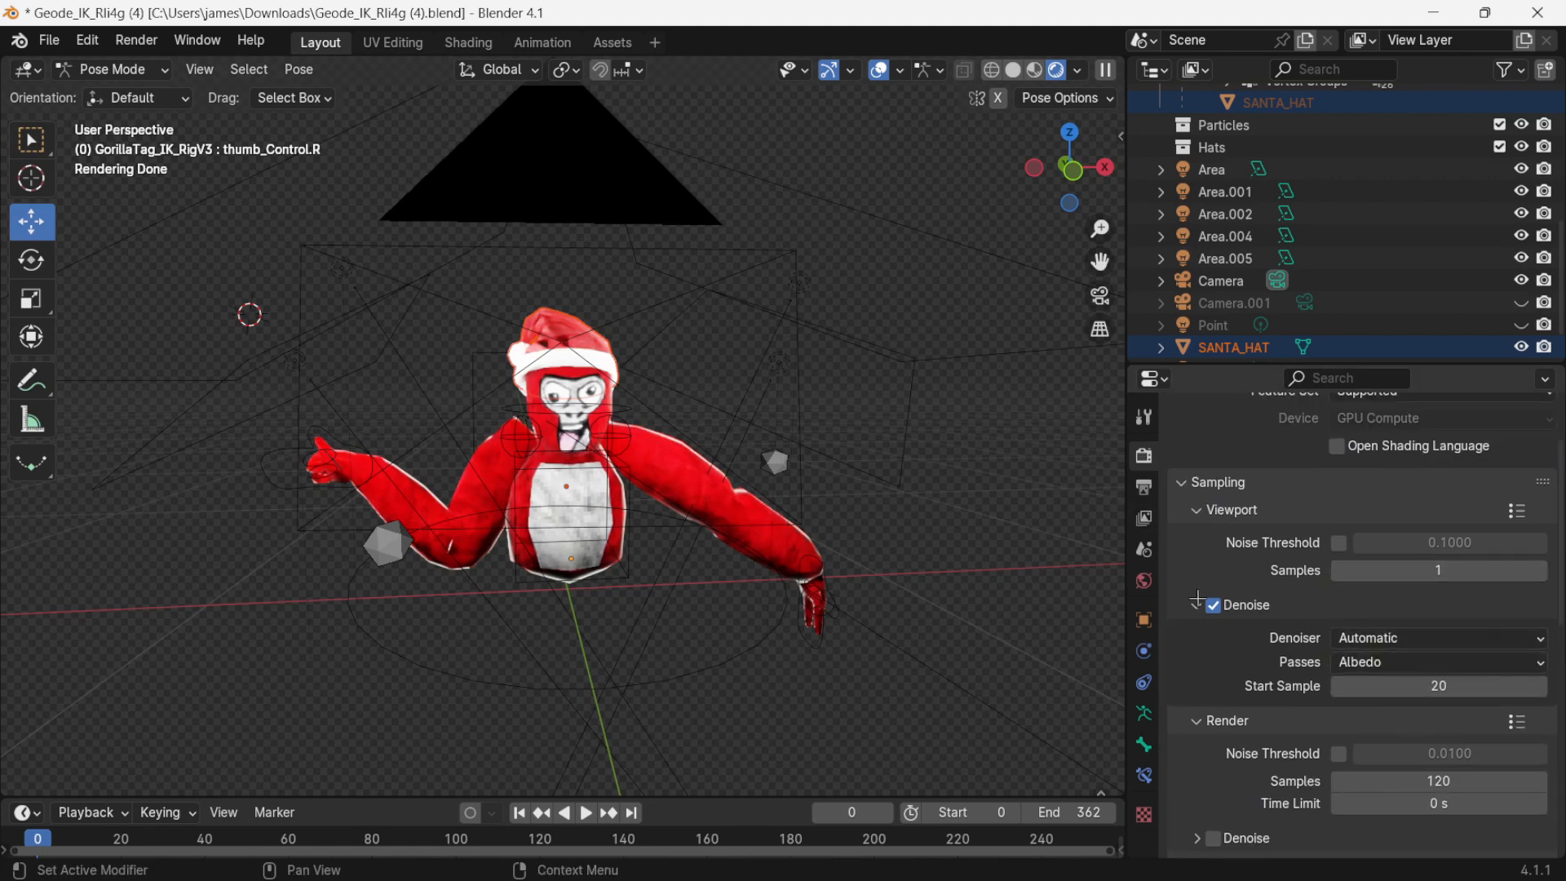
- Return the viewport to Material Preview shading and render the gorilla as a still image
middle_click_drag(653, 360, 770, 393)
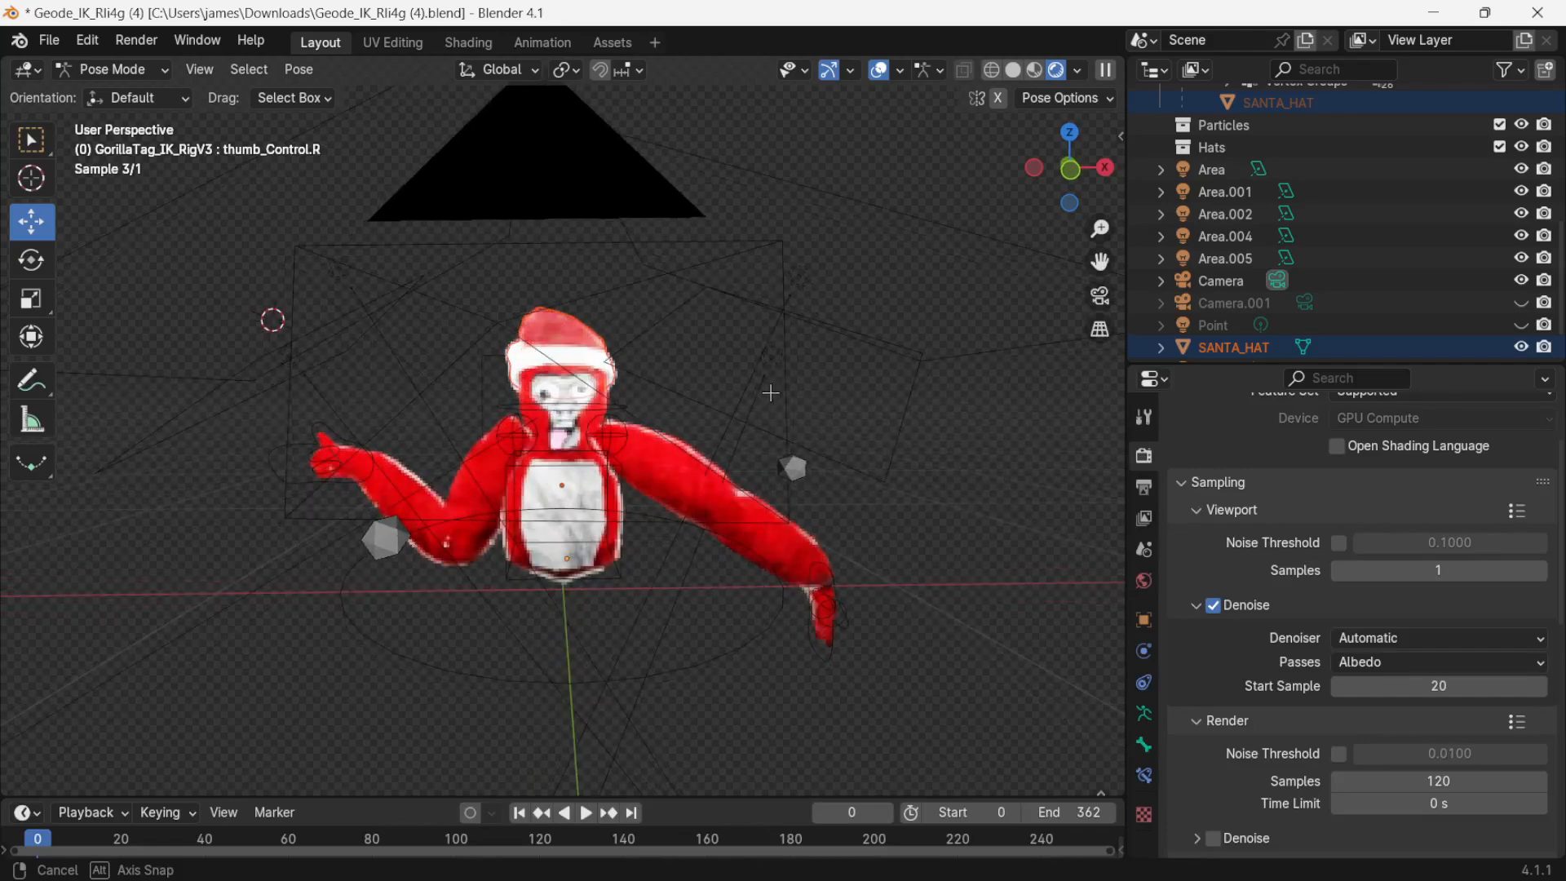
left_click(1035, 71)
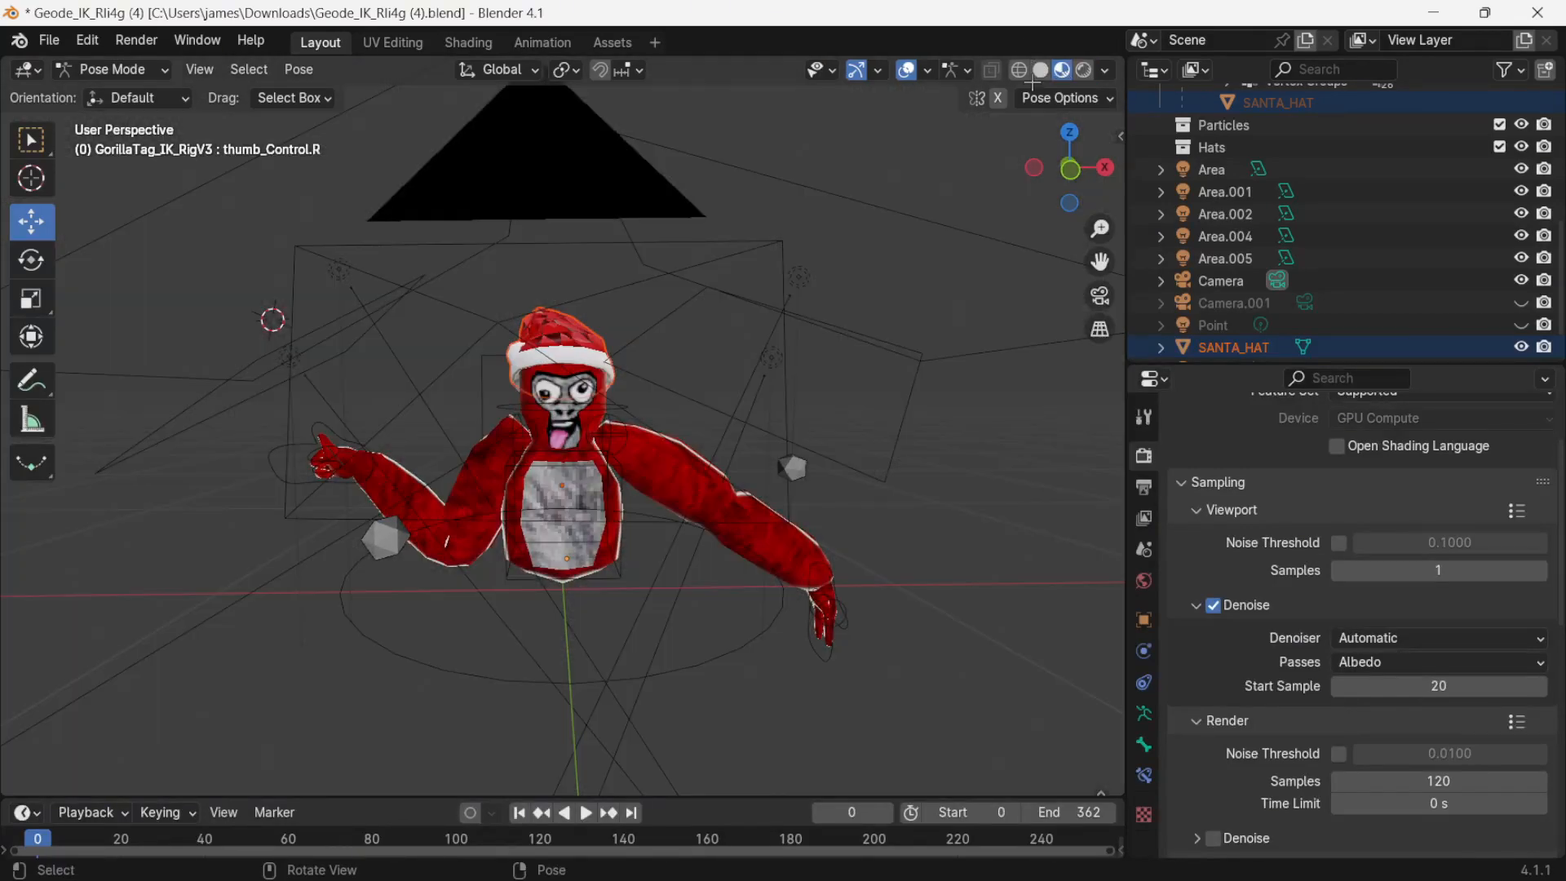
left_click(137, 40)
left_click(242, 67)
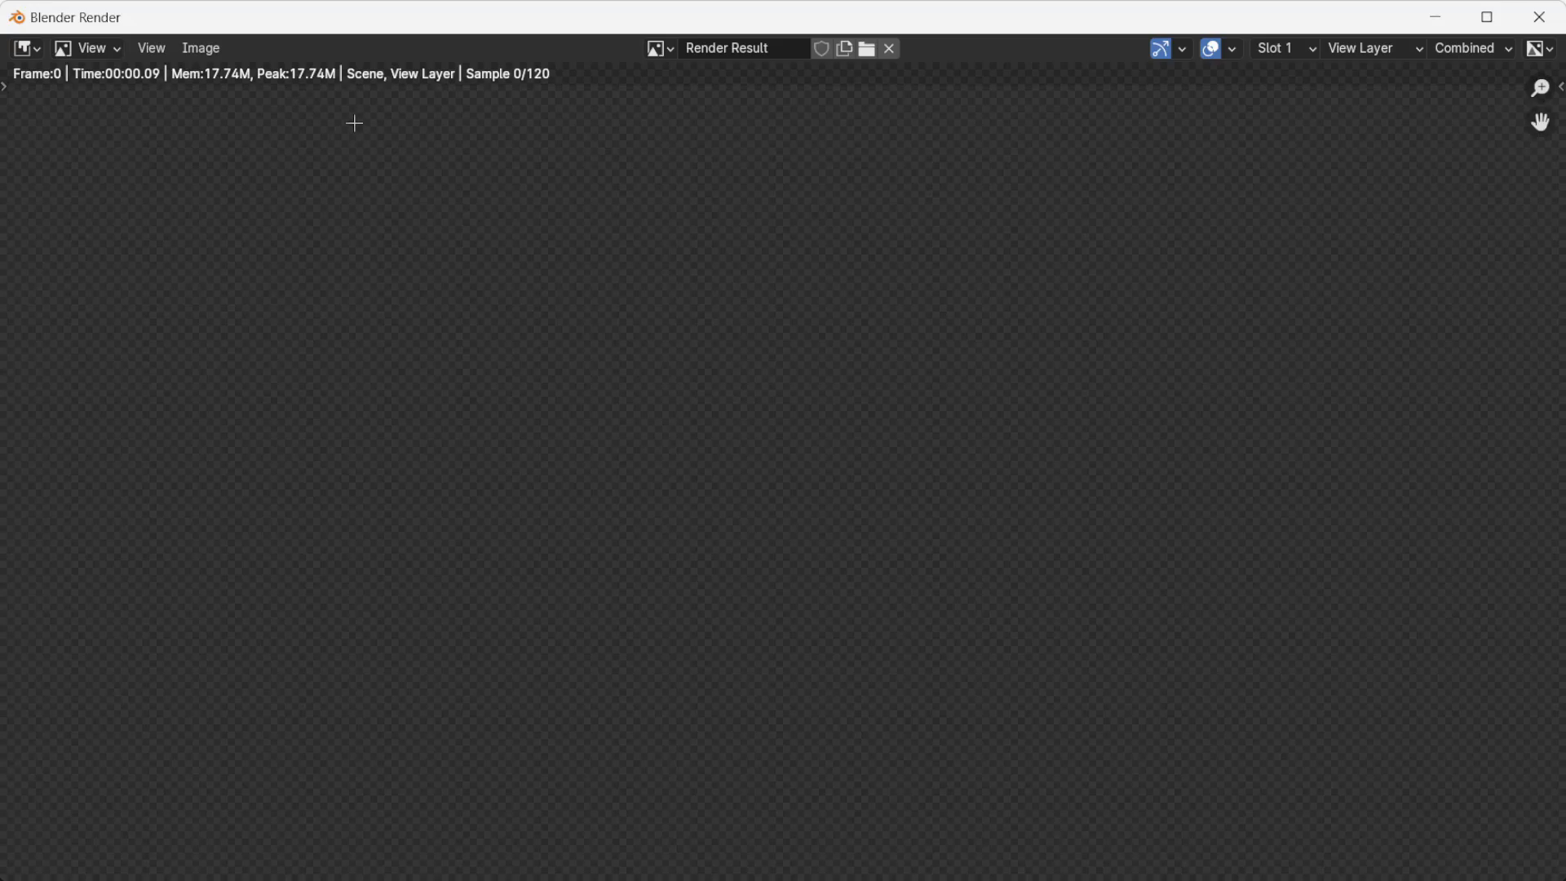
scroll(1005, 489, "up", 2)
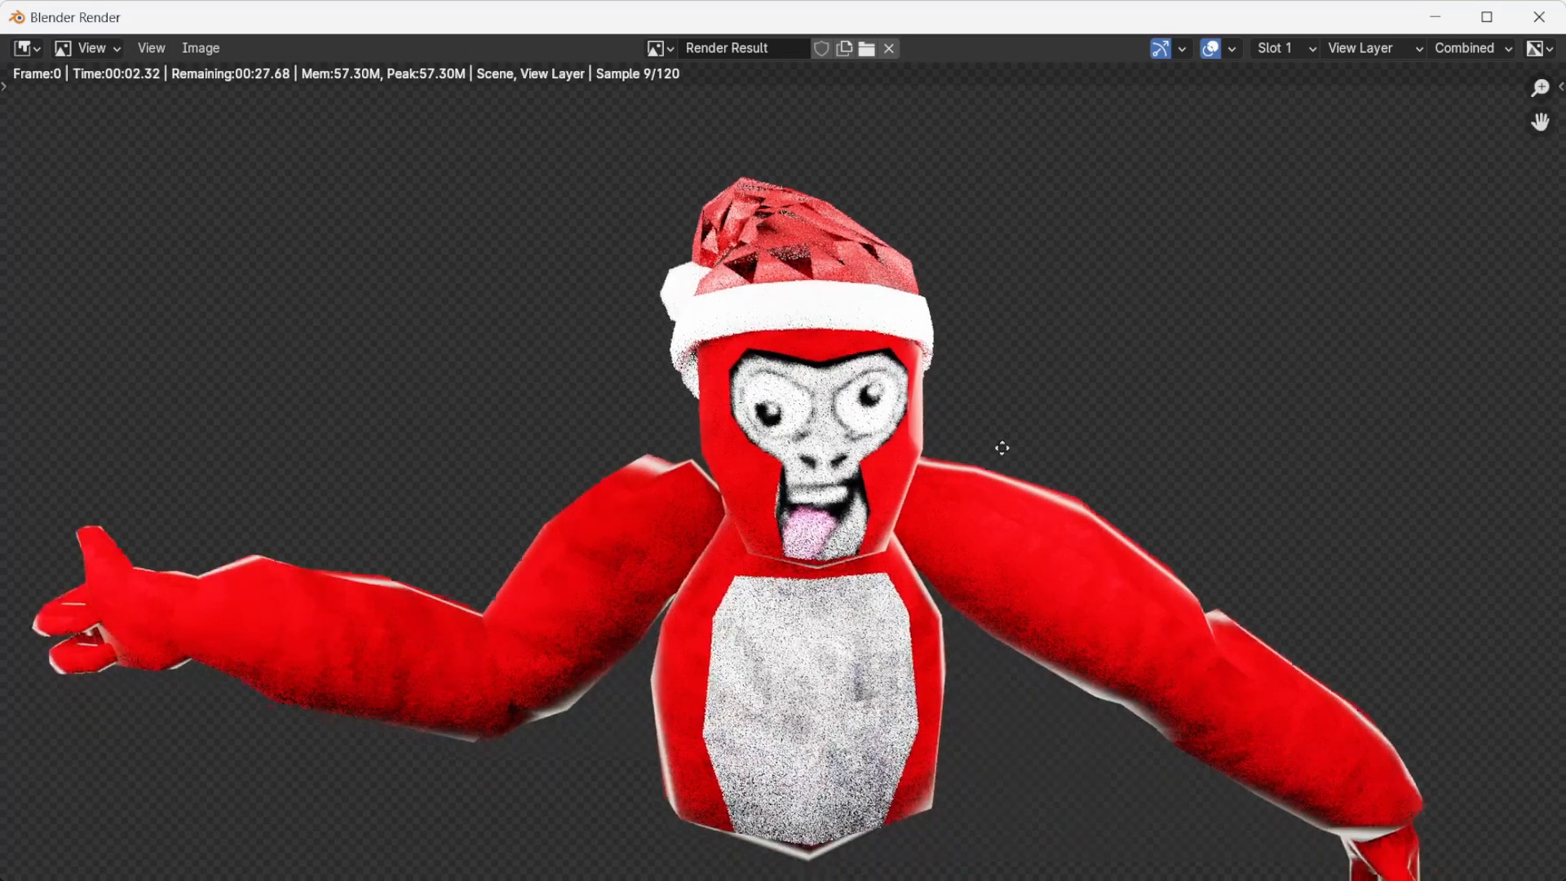
middle_click_drag(997, 436, 1013, 452)
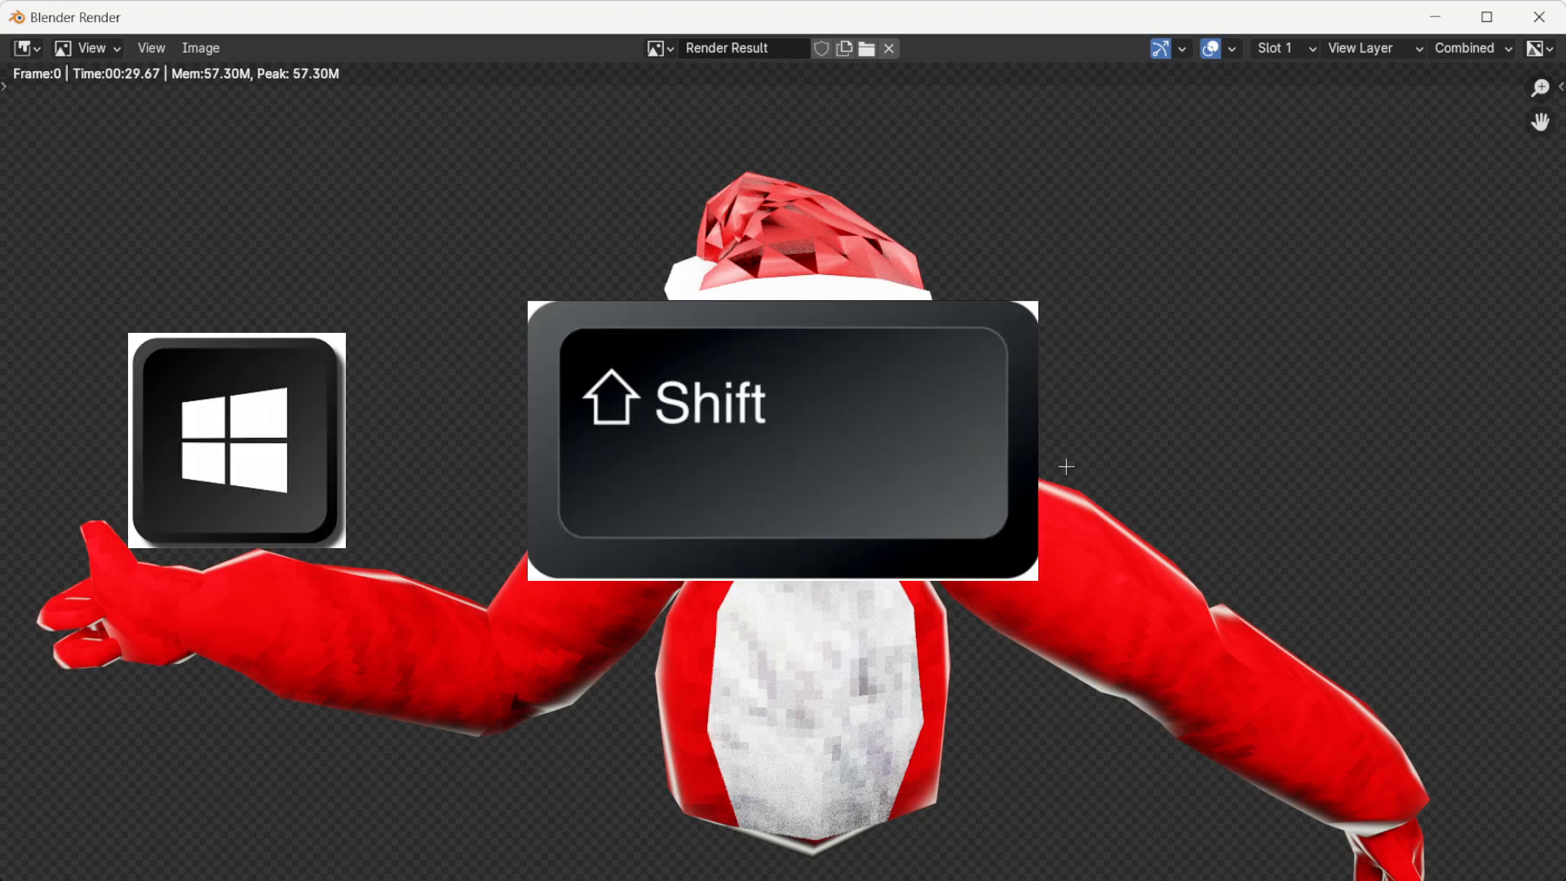
- Take a screen snip of the rendered gorilla and close the render window
key("super+shift+s")
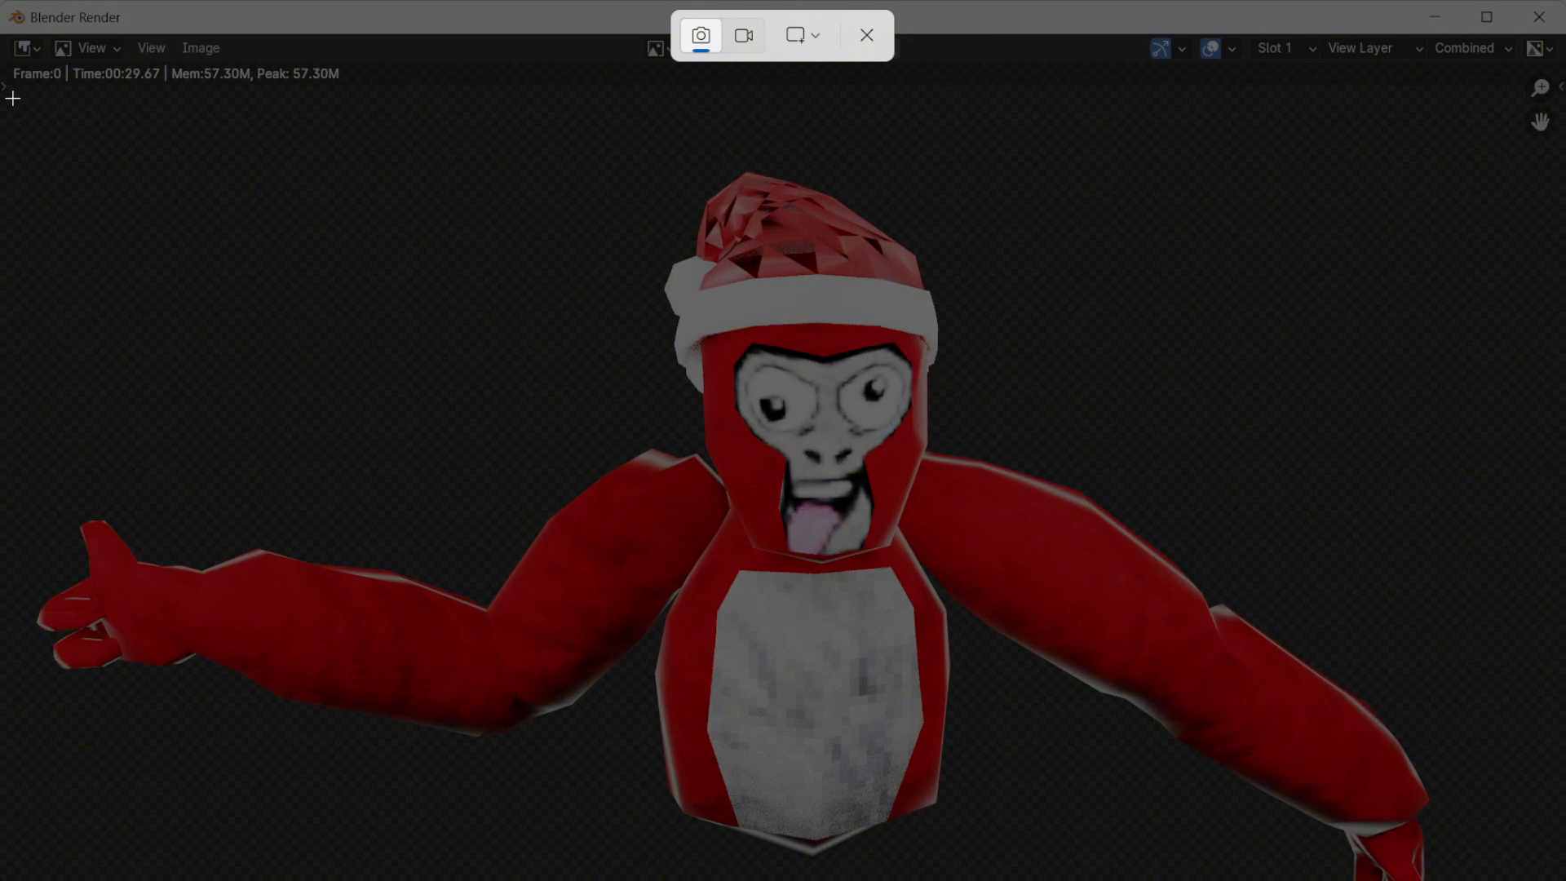
left_click_drag(18, 95, 1562, 879)
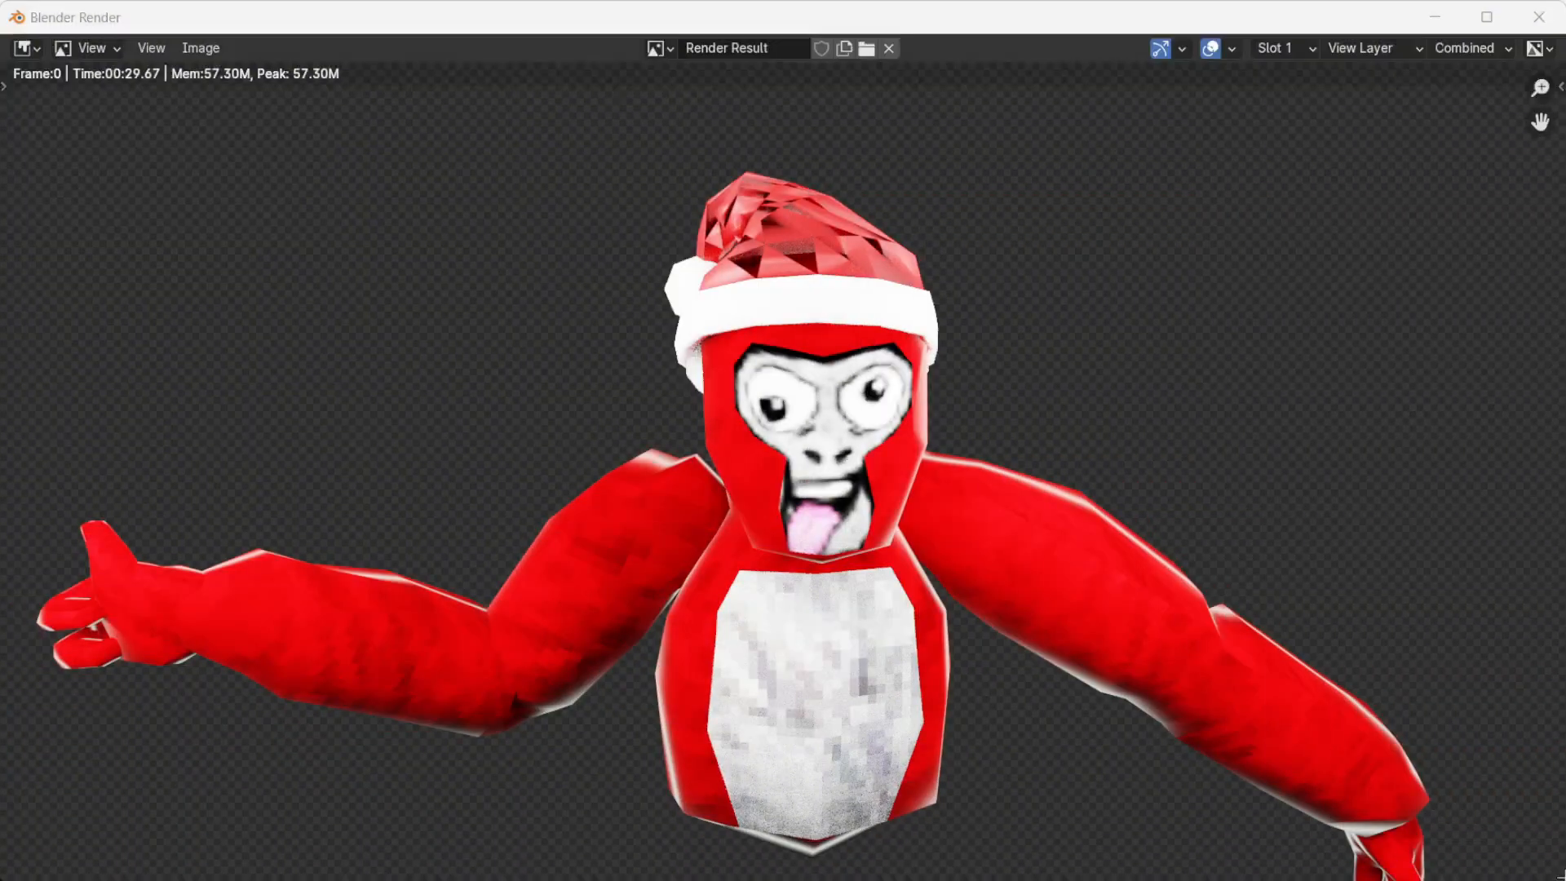
left_click(1545, 13)
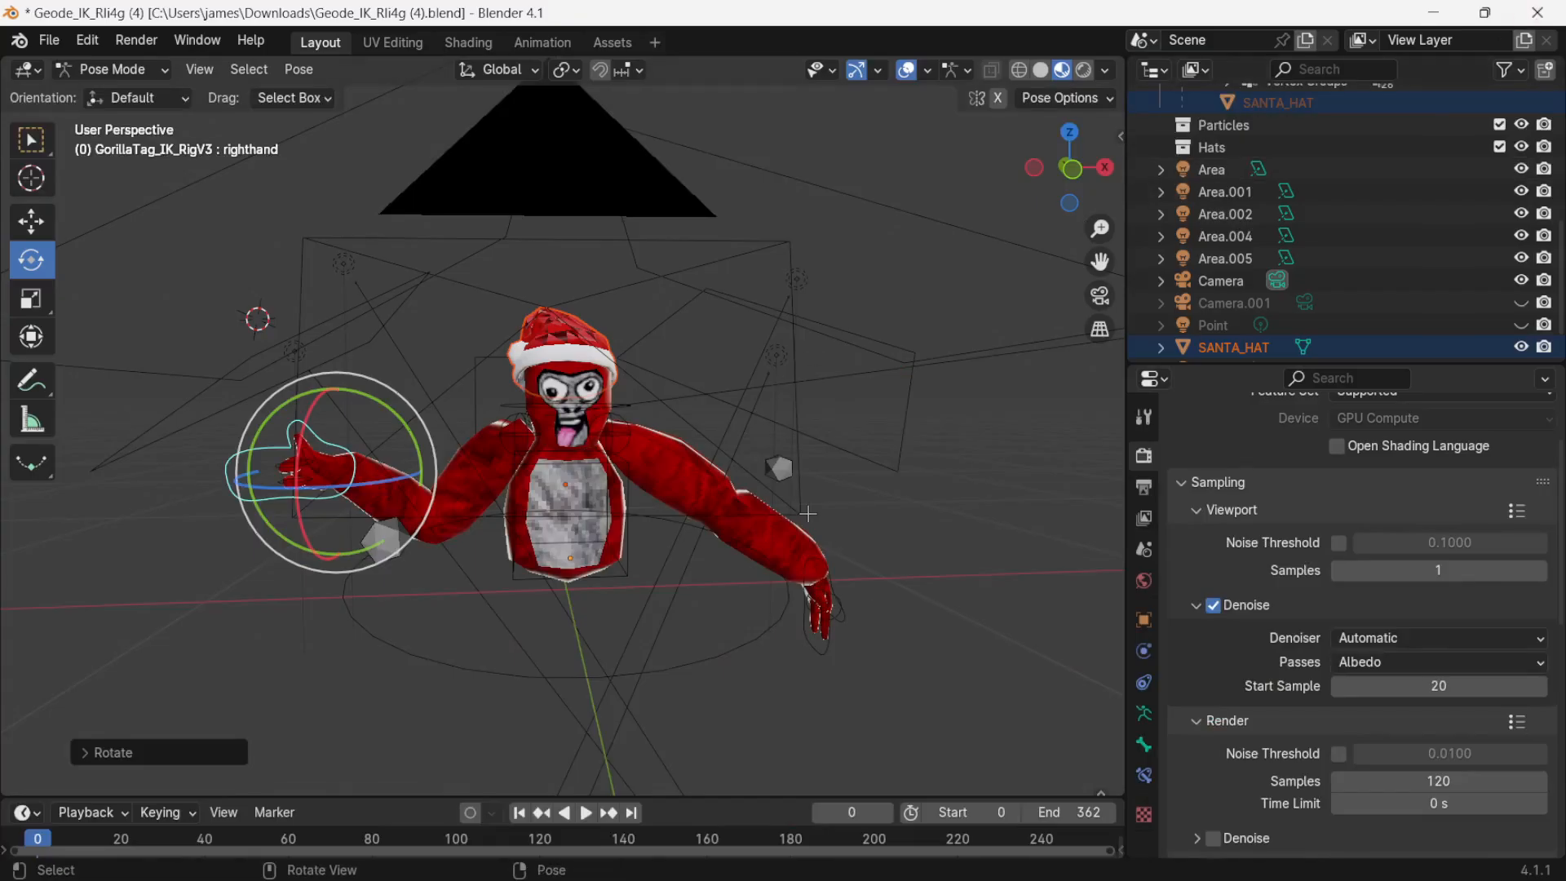
- Switch to the Opera browser and open Adobe Express's Remove Background page in a new tab
left_click(1055, 854)
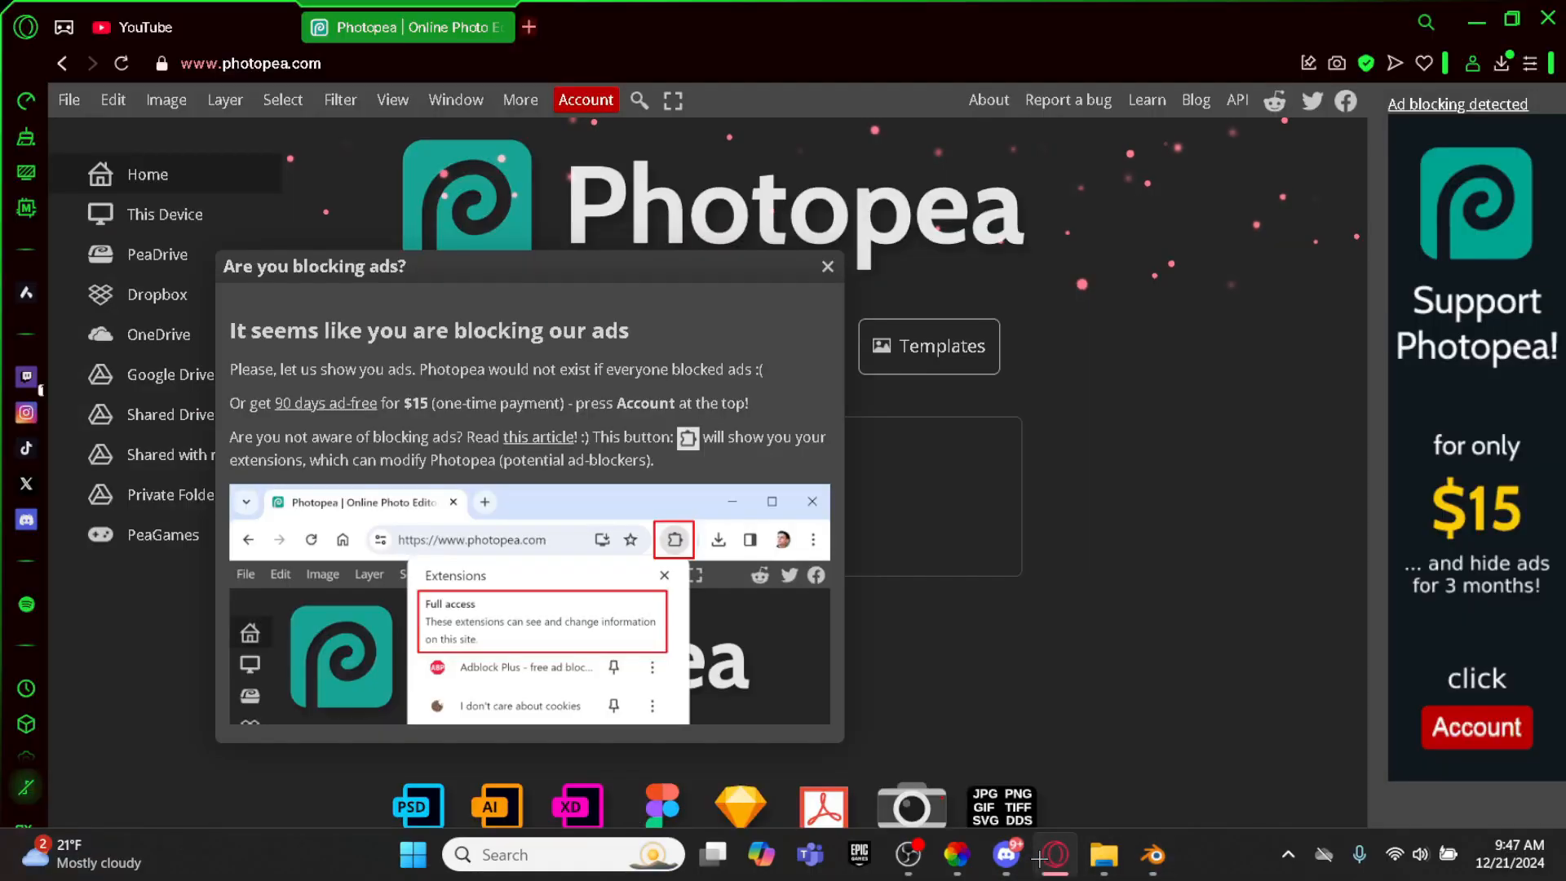
left_click(529, 27)
type("adobe")
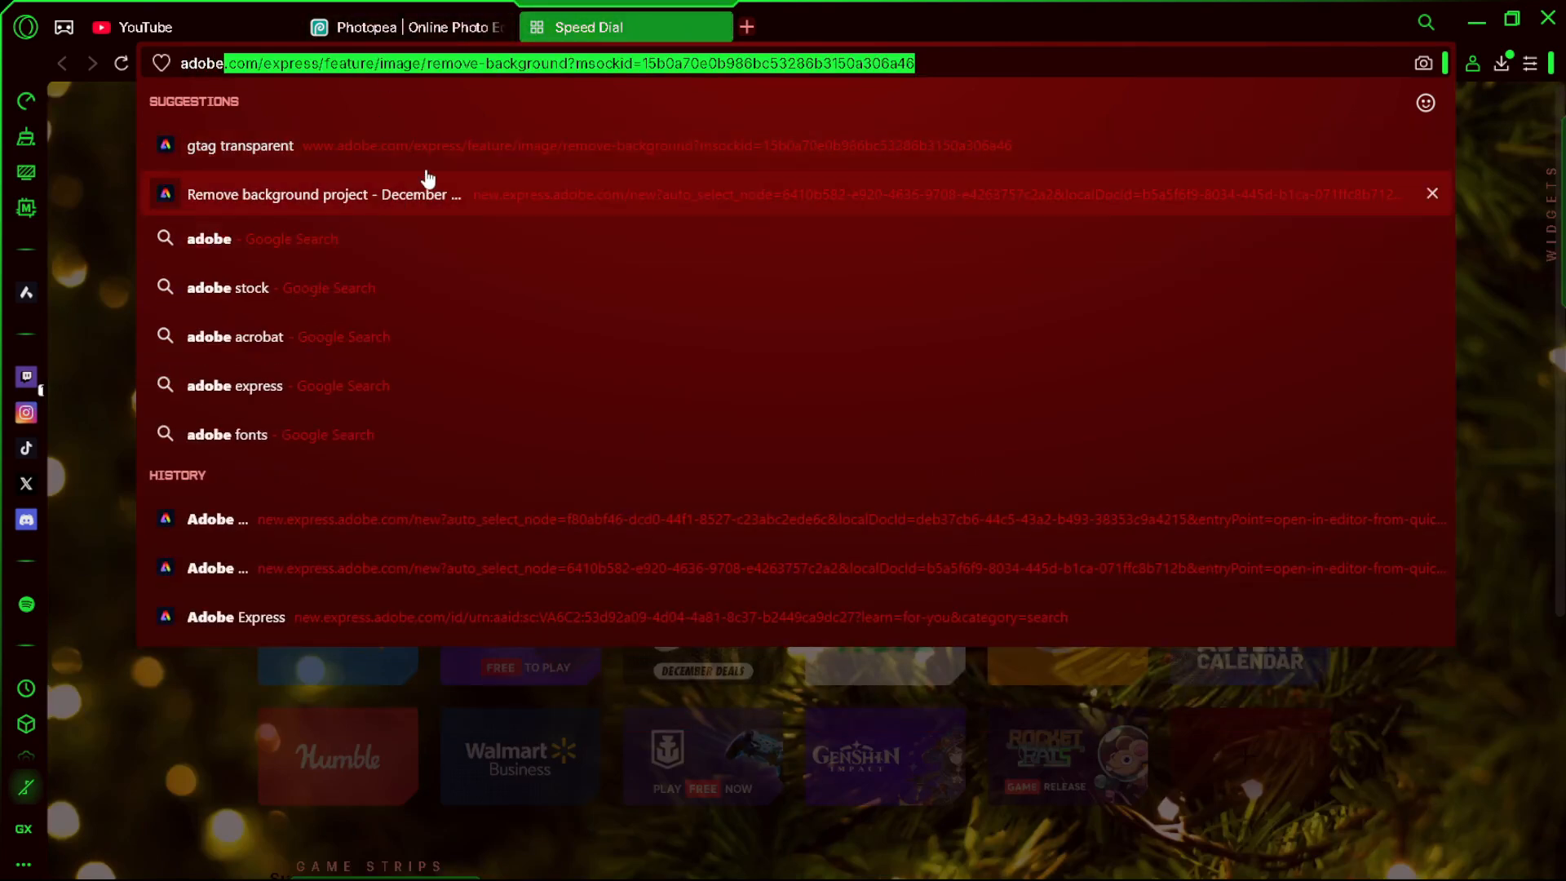
key("Return")
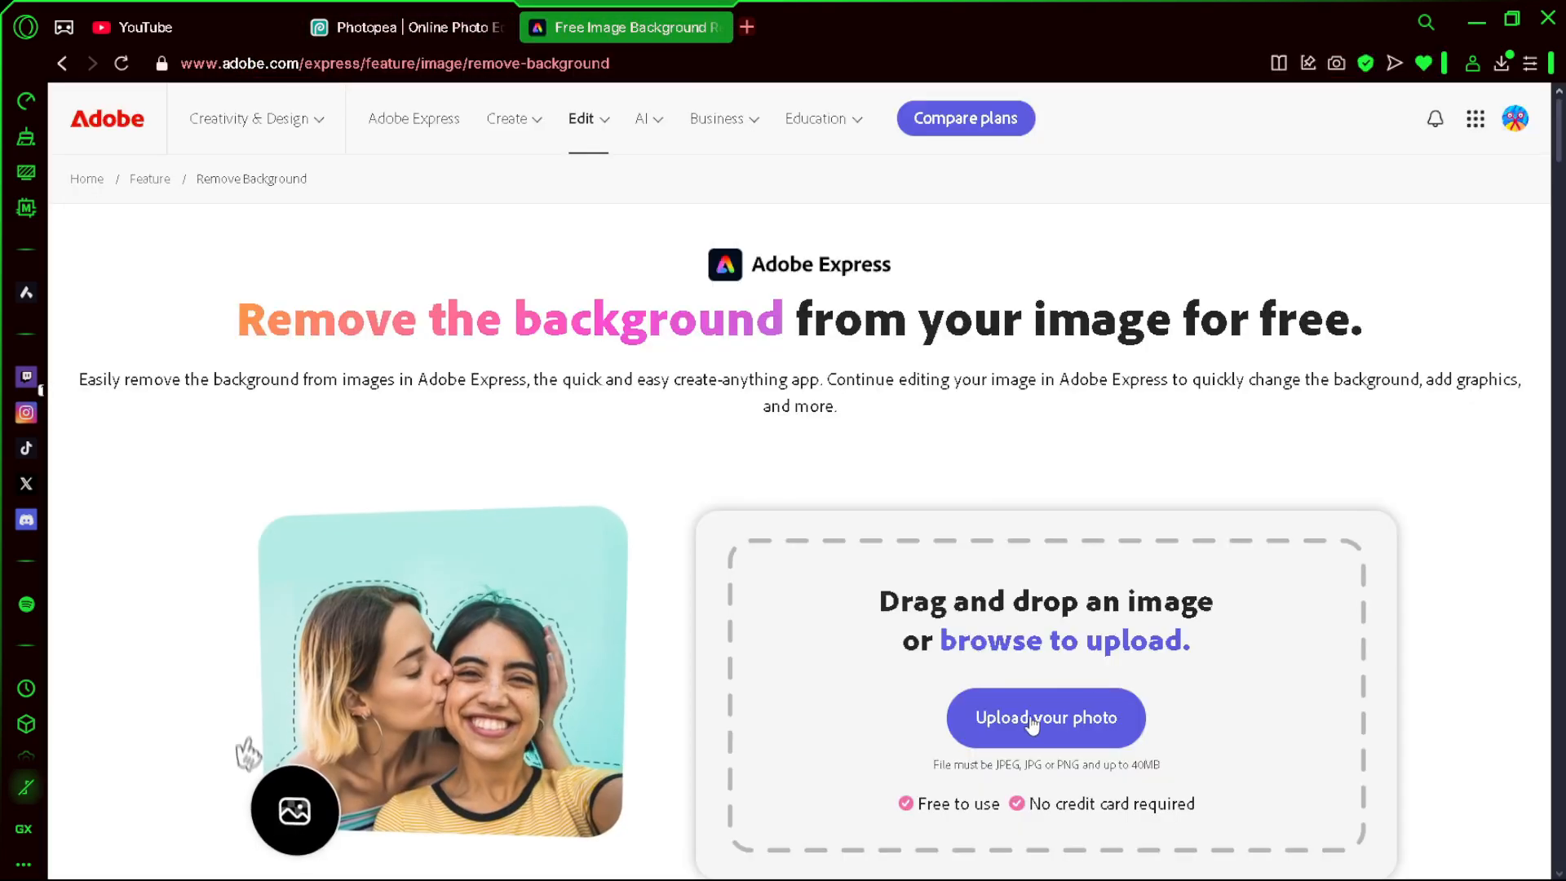
- Upload the gorilla snip from the clipboard, download its background-free cutout, and close the extra Adobe Express editor tab
left_click(1082, 714)
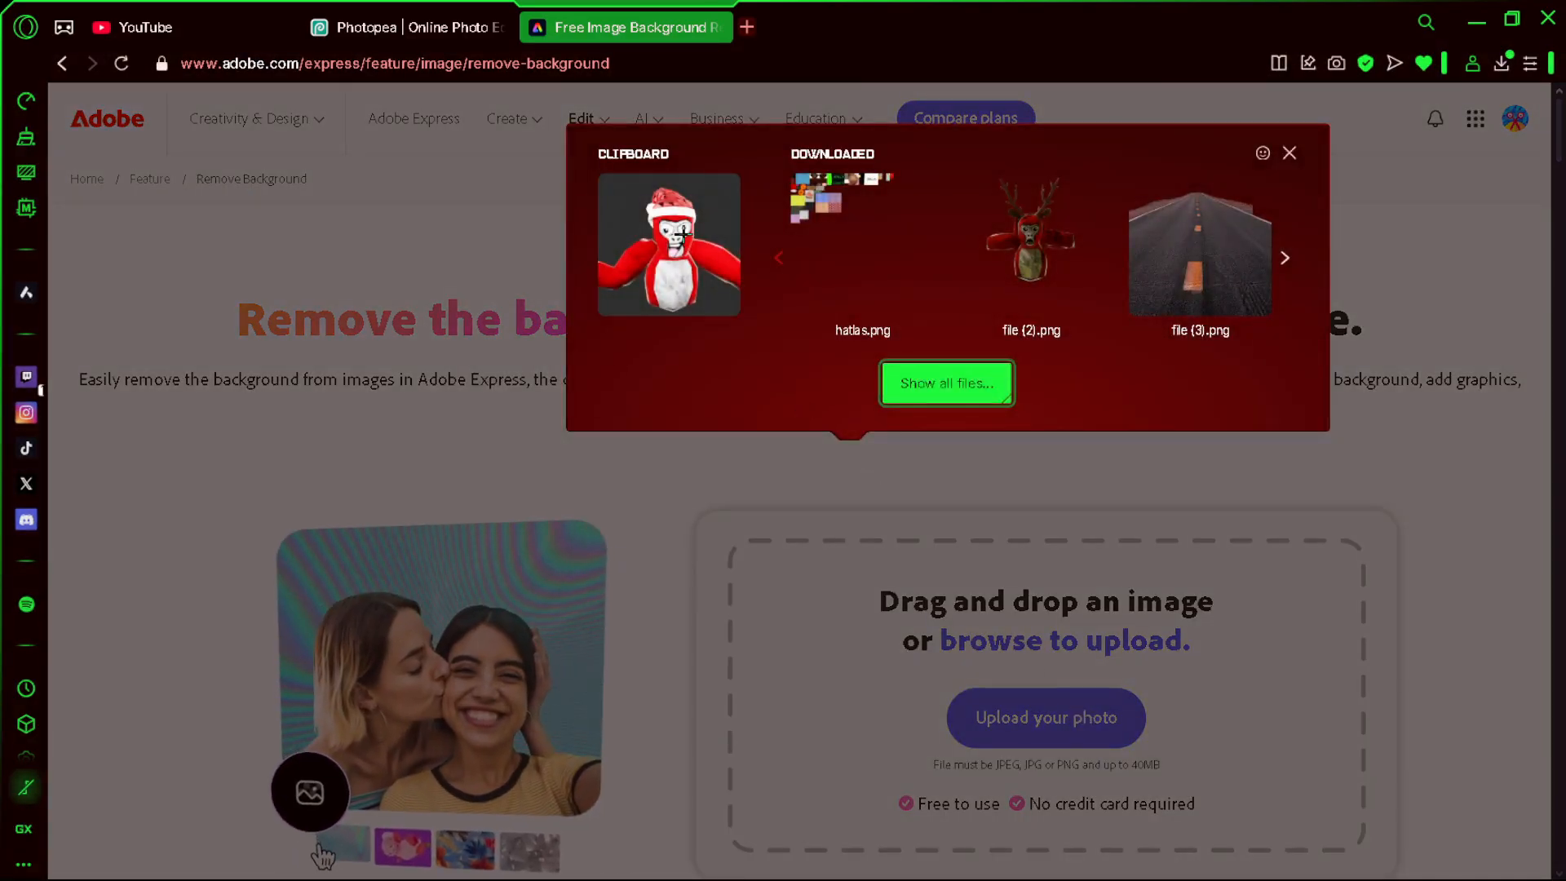
left_click(688, 272)
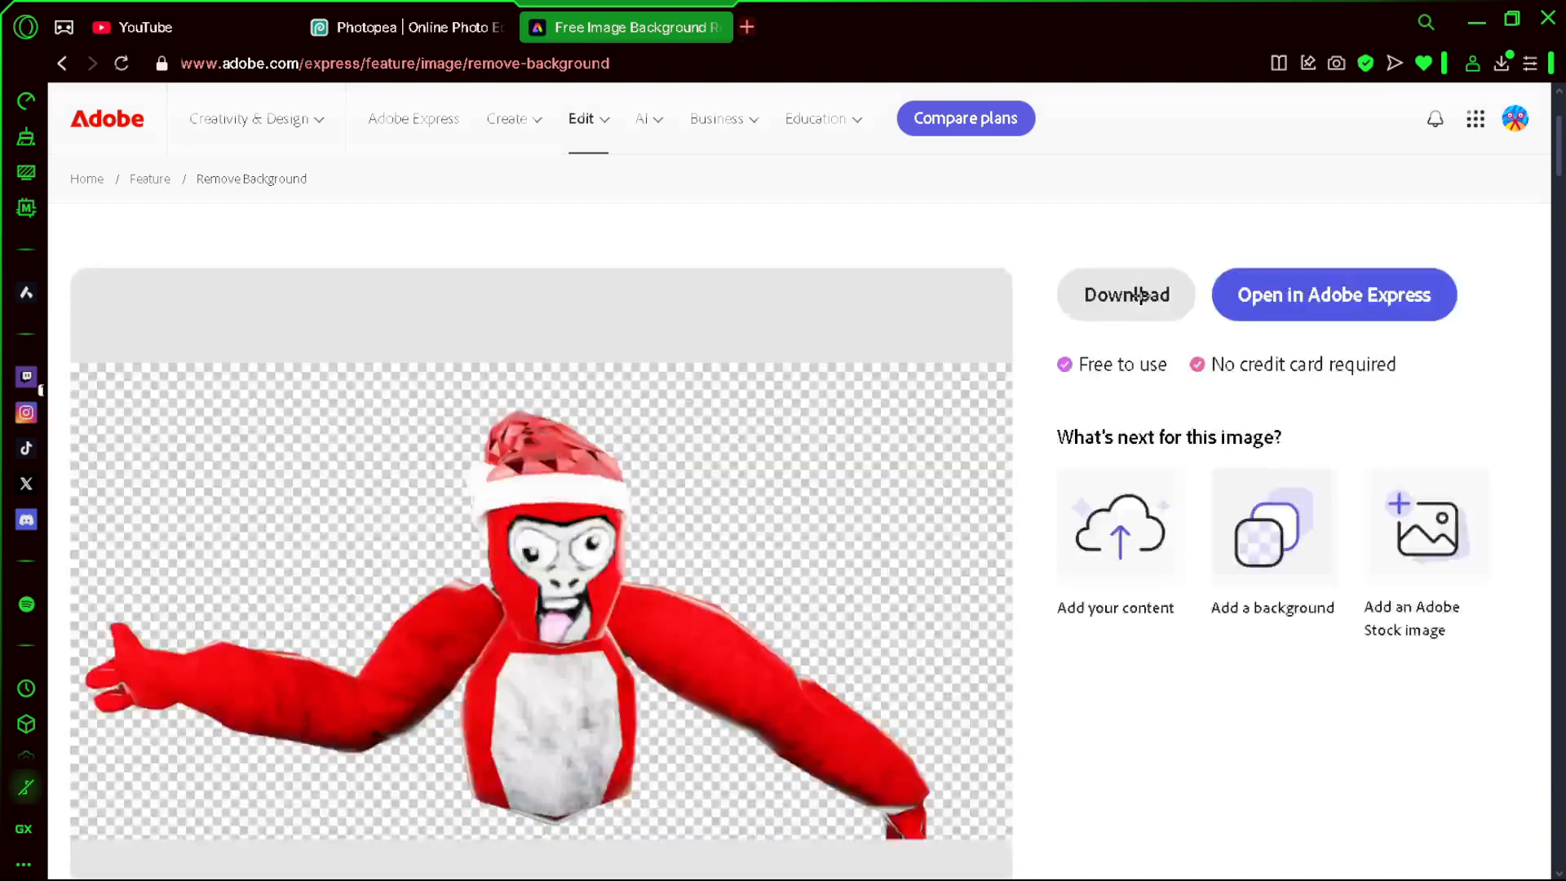
left_click(1142, 300)
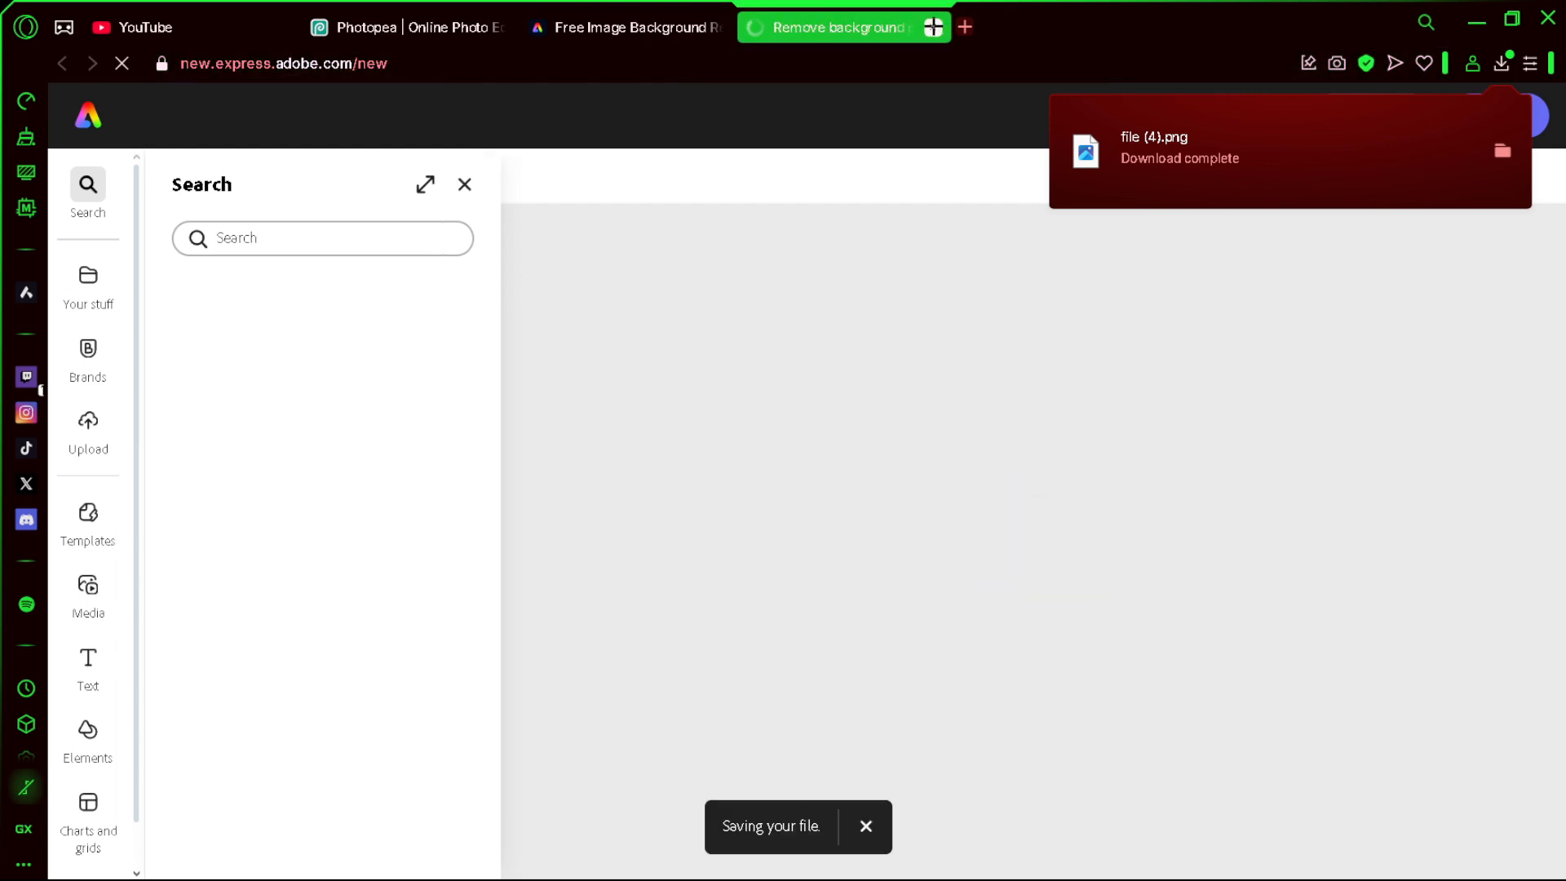
left_click(933, 27)
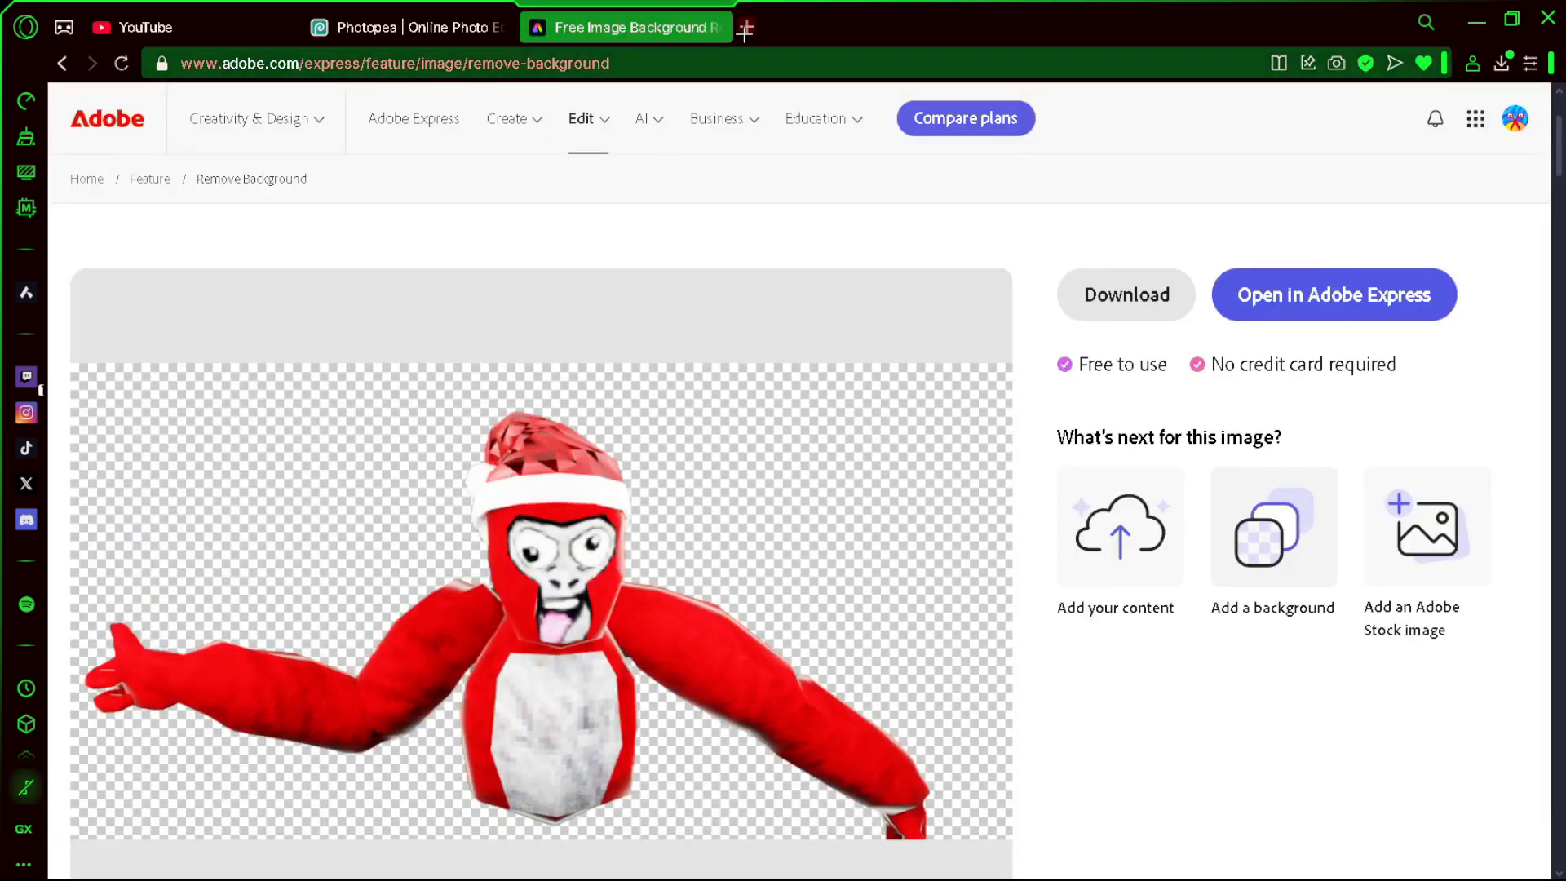
- Create a Photopea project from the Youtube Thumbnail preset, with its size set to 1920 by 1080 pixels
left_click(383, 27)
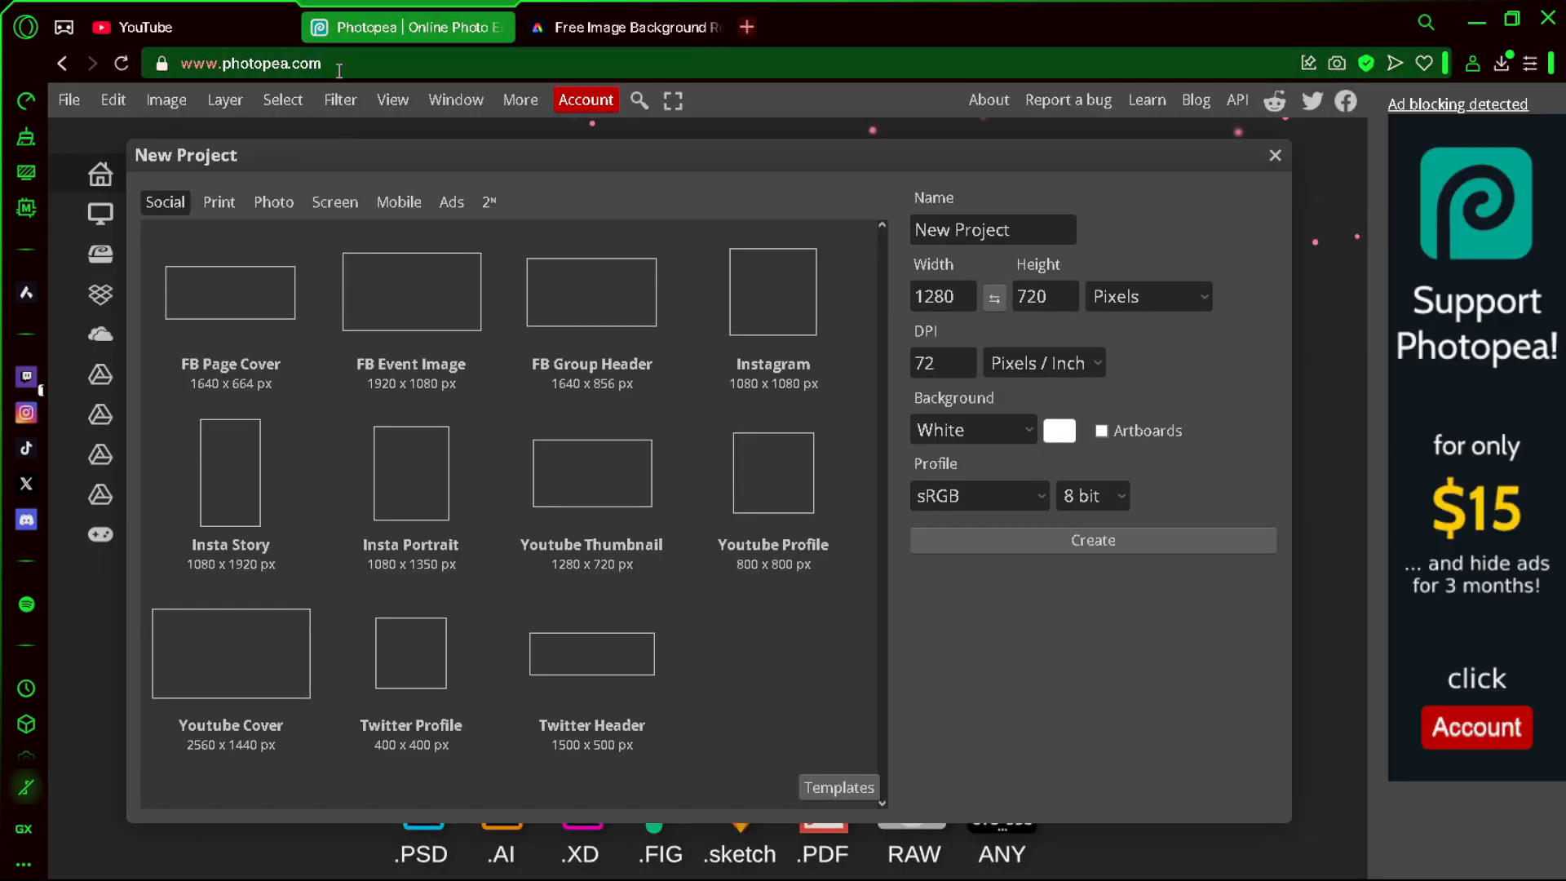
left_click(612, 487)
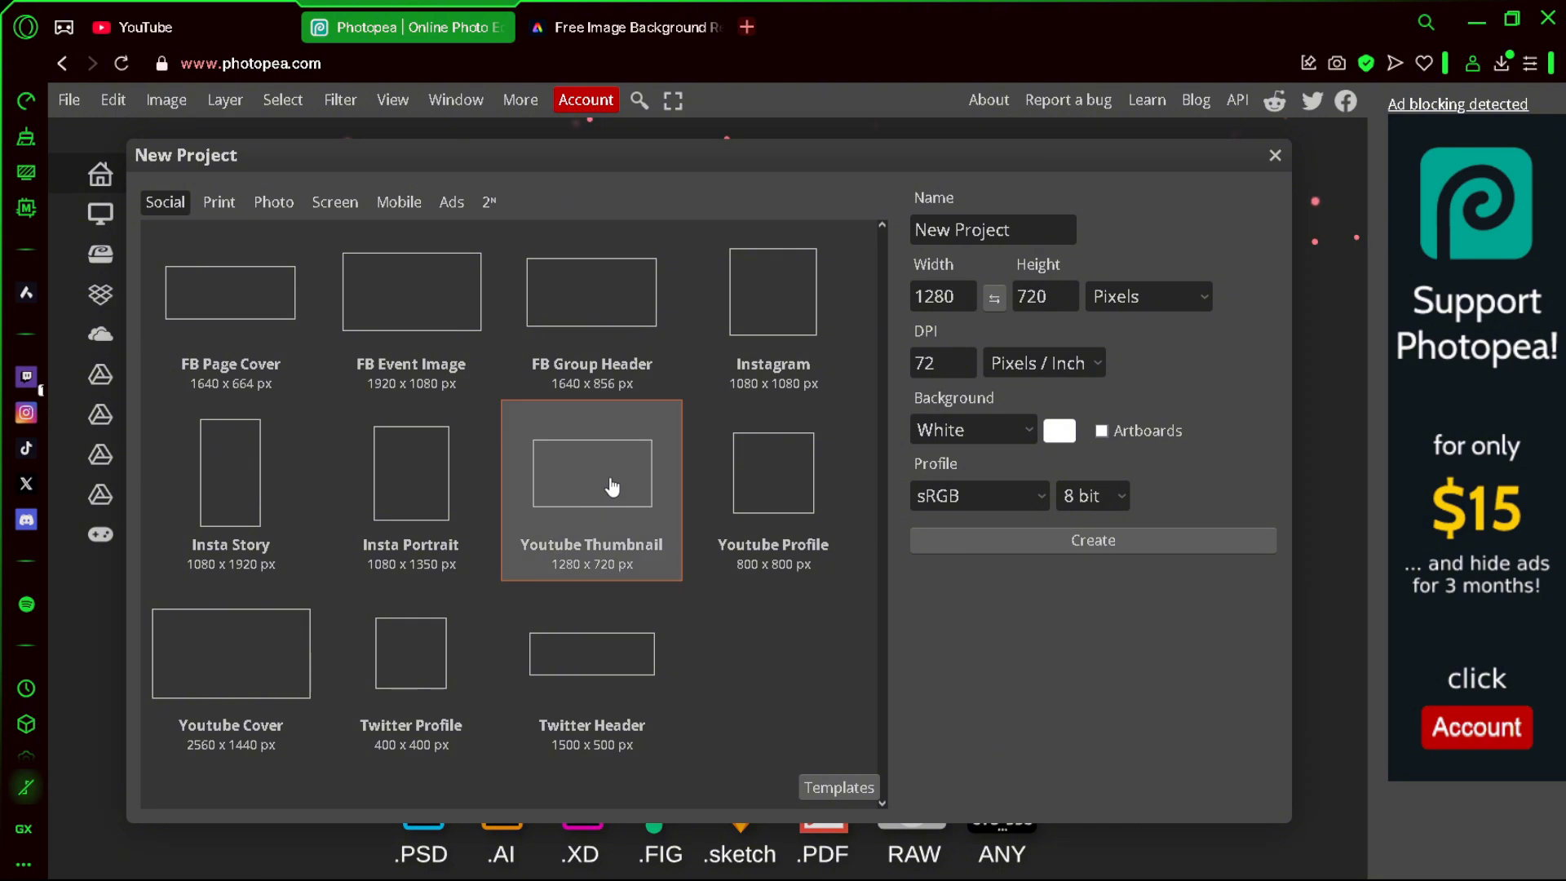
left_click_drag(965, 296, 888, 291)
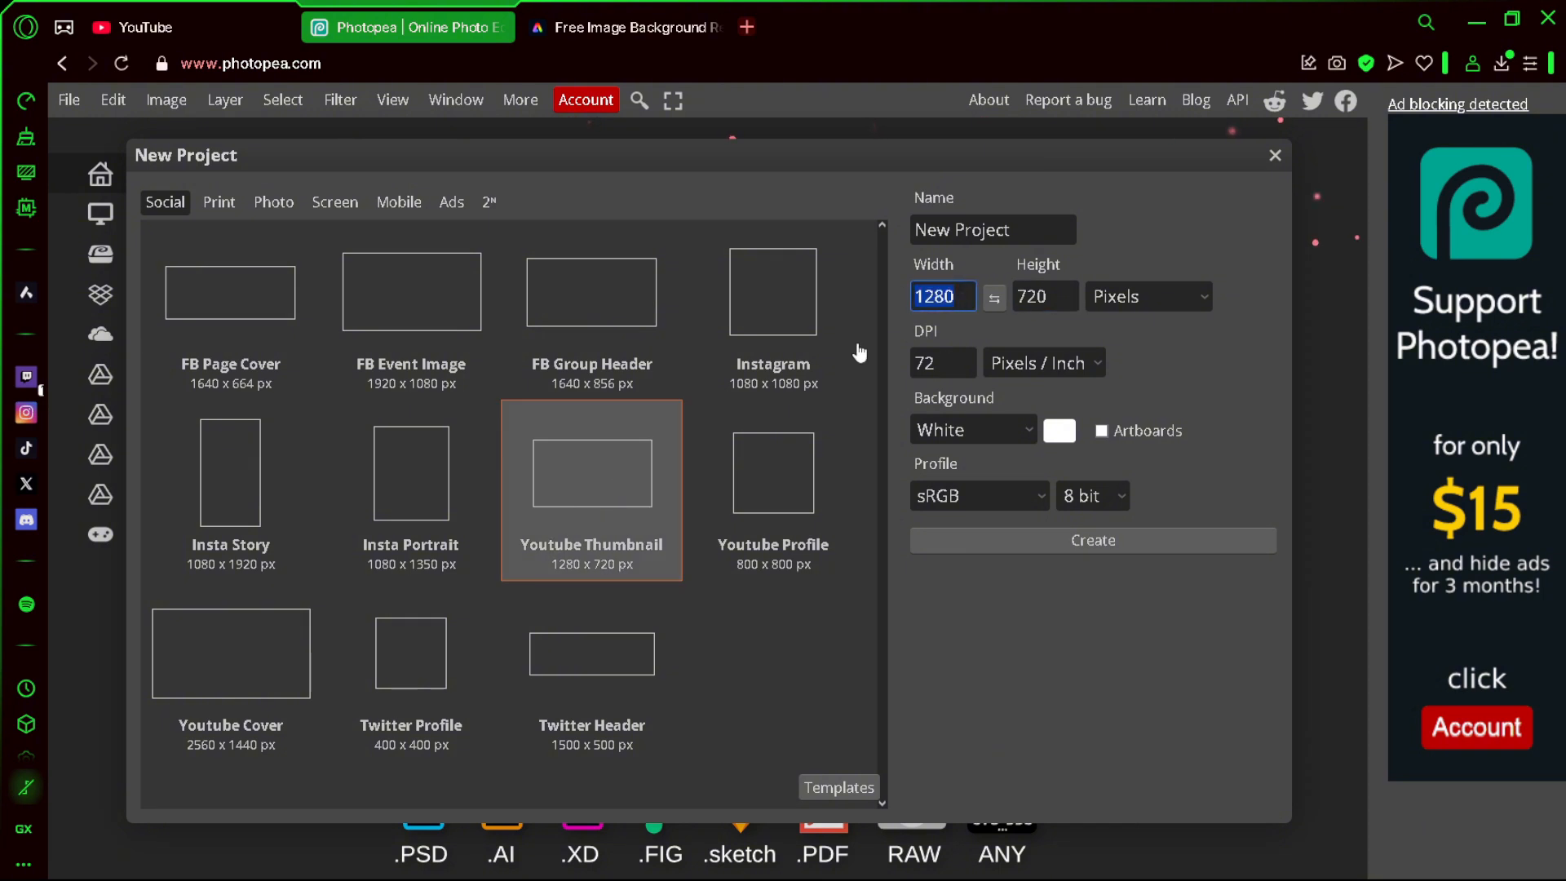
type("19")
double_click(1041, 295)
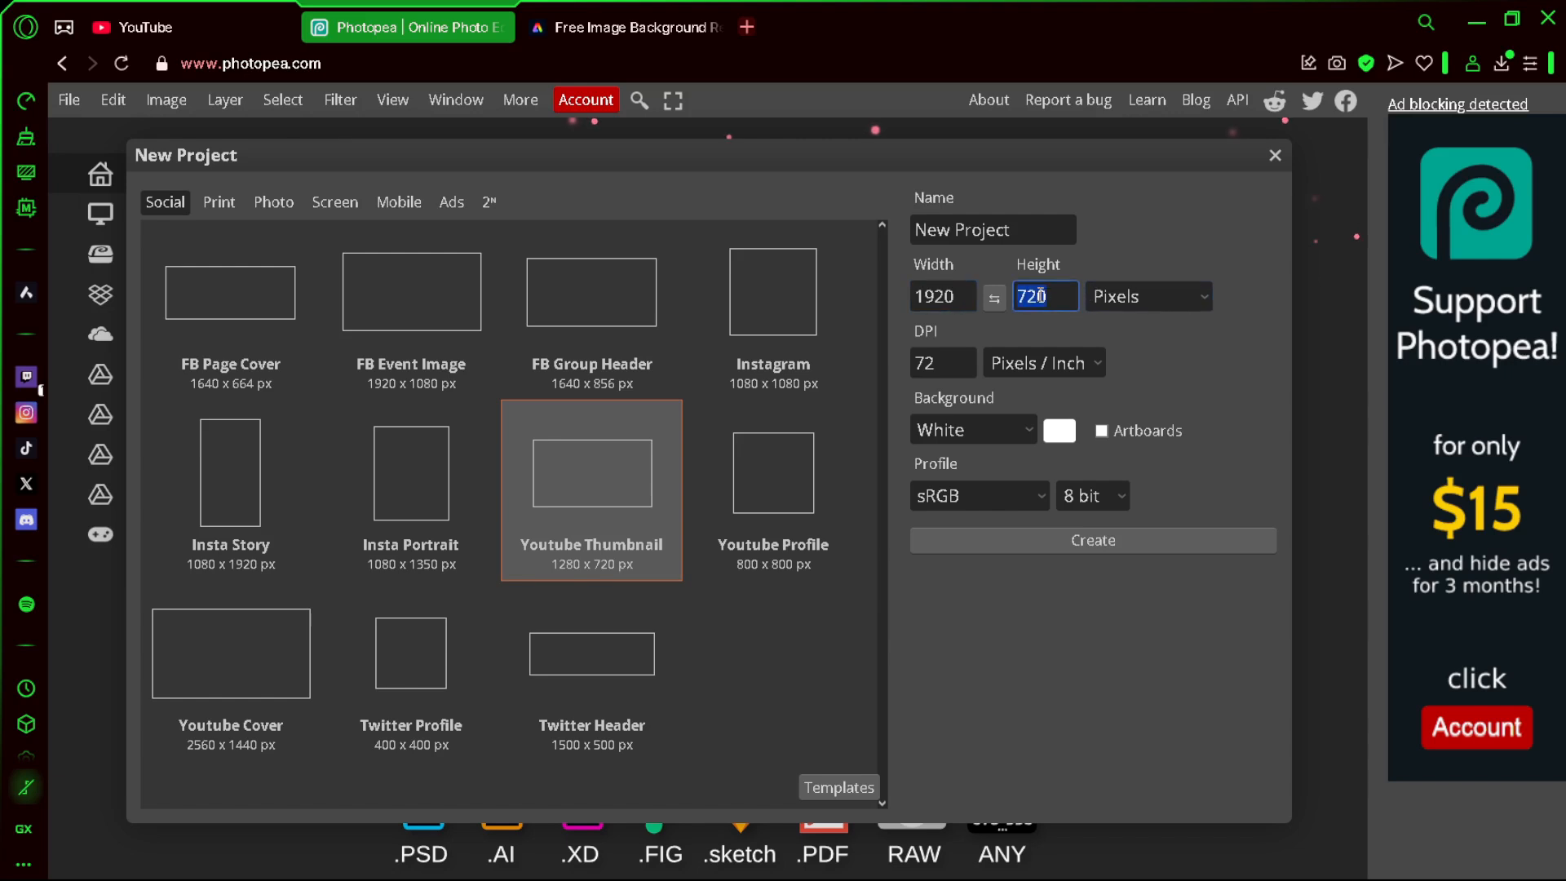
type("1080")
left_click(1040, 540)
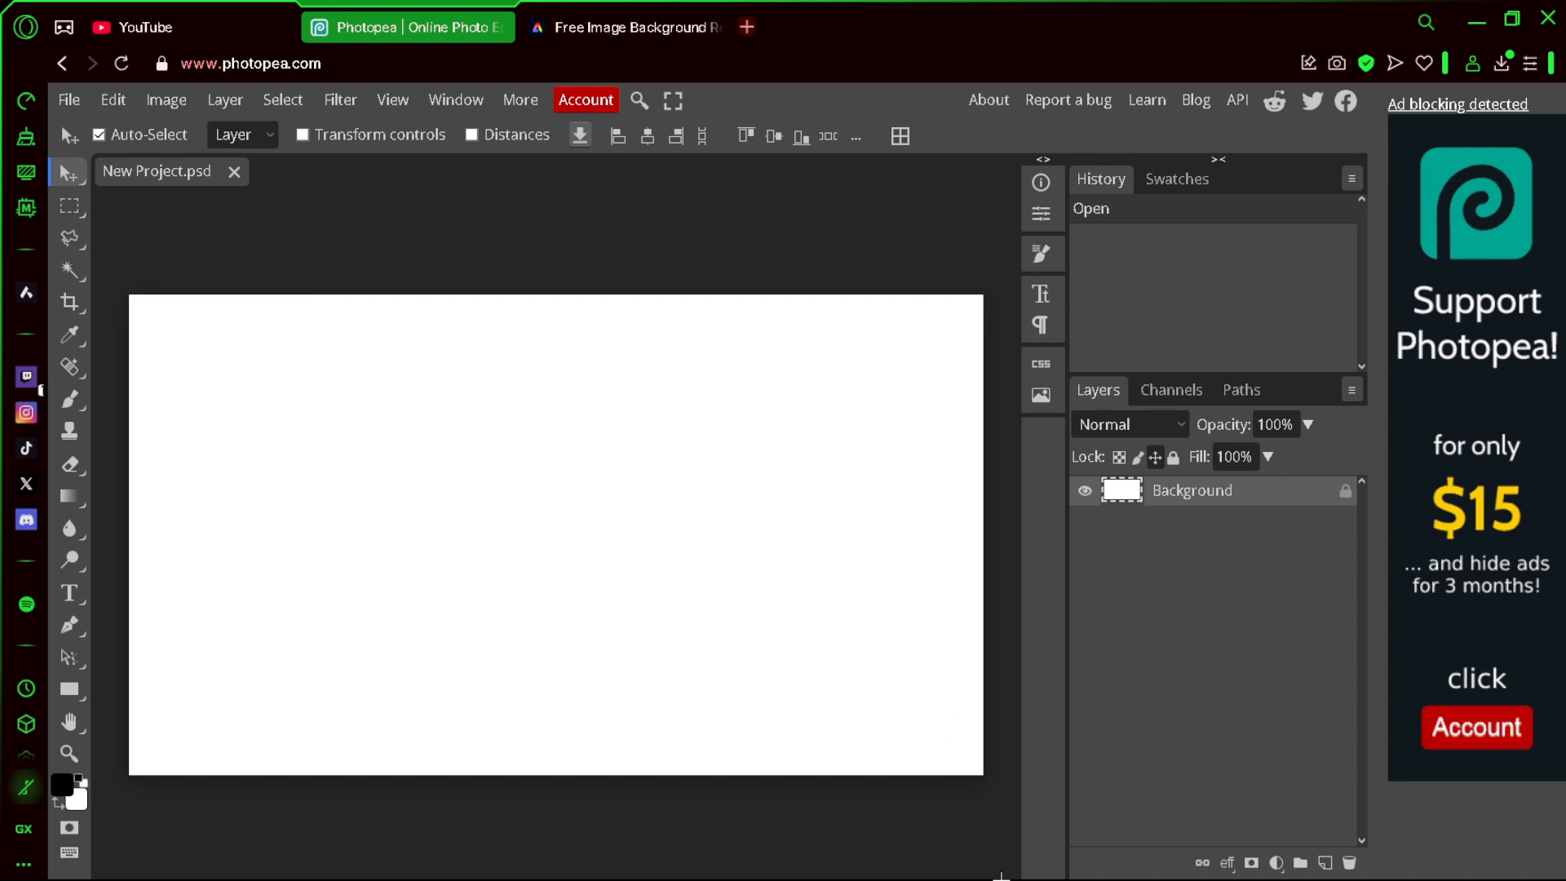
- Place the gorilla cutout file (4) from the Downloads folder onto the blank project canvas
mouse_move(1001, 876)
left_click(1104, 852)
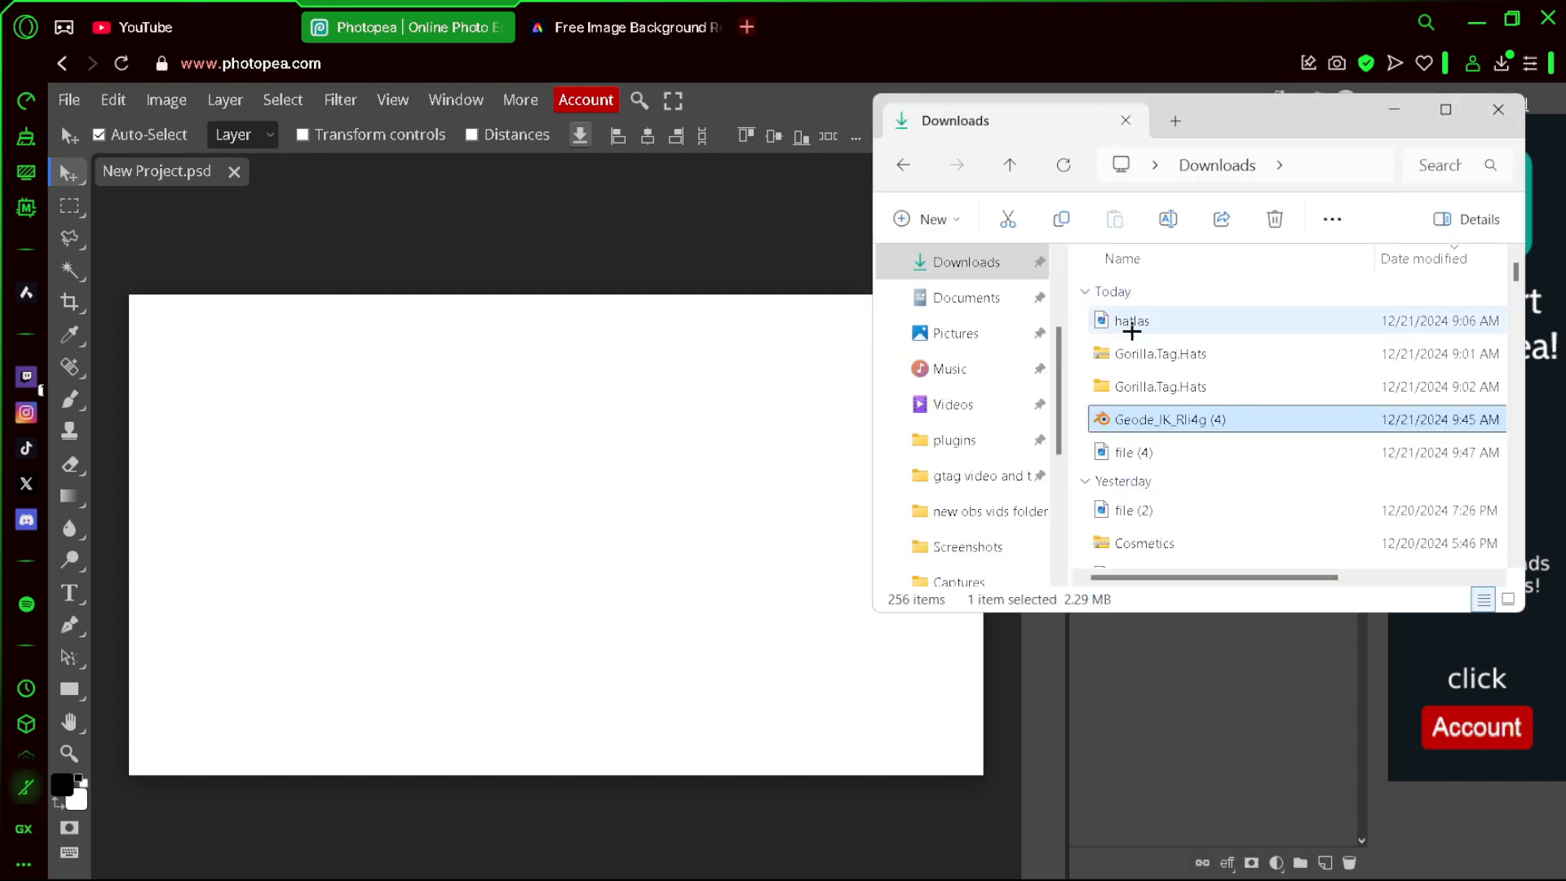
left_click(979, 262)
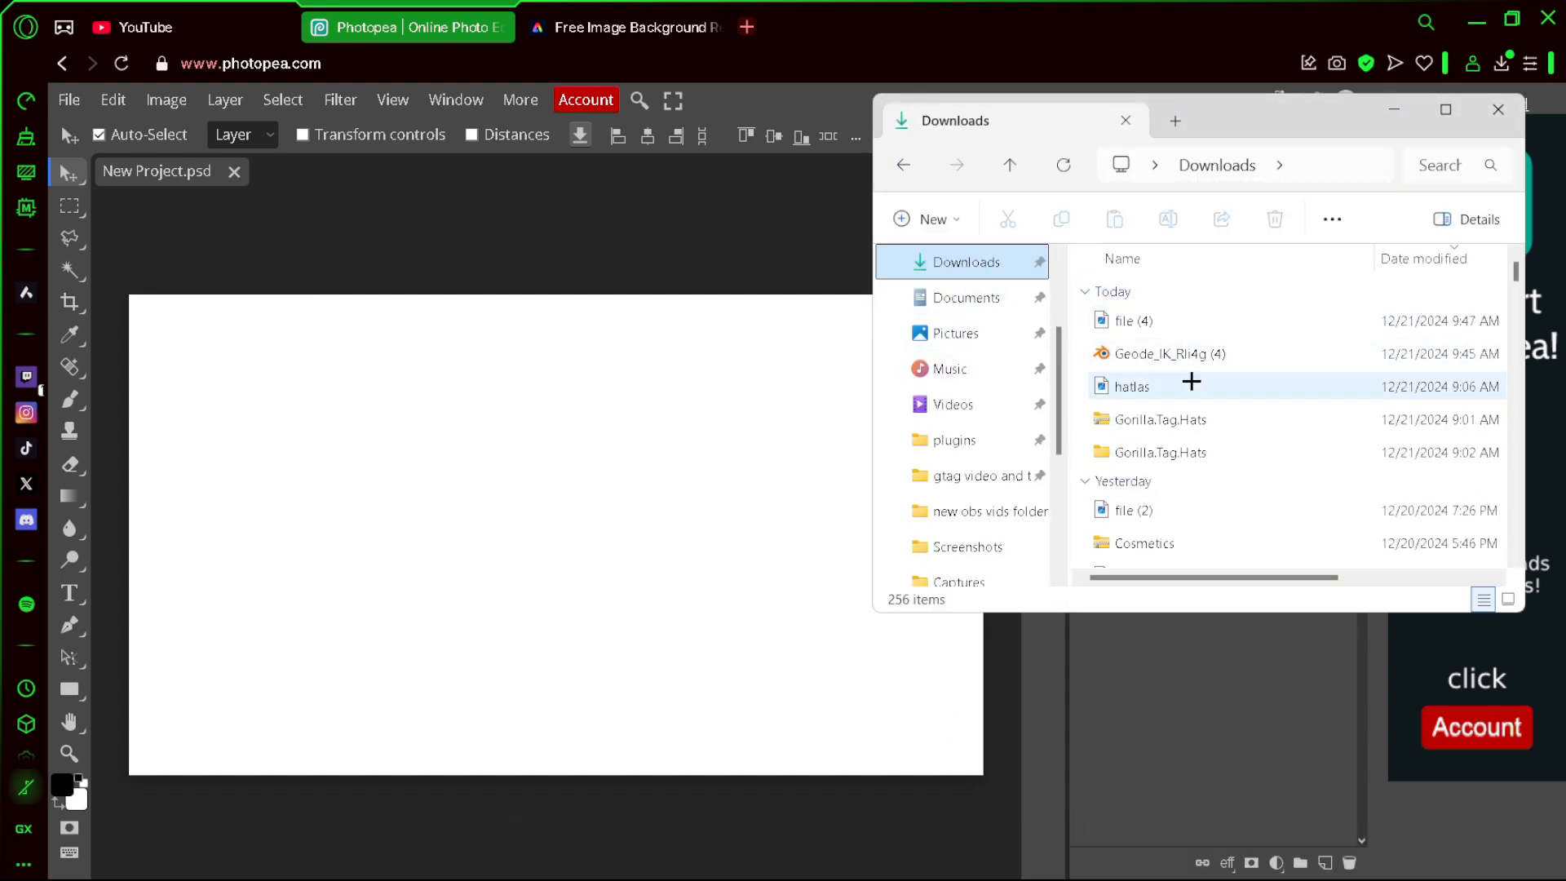
left_click(1139, 319)
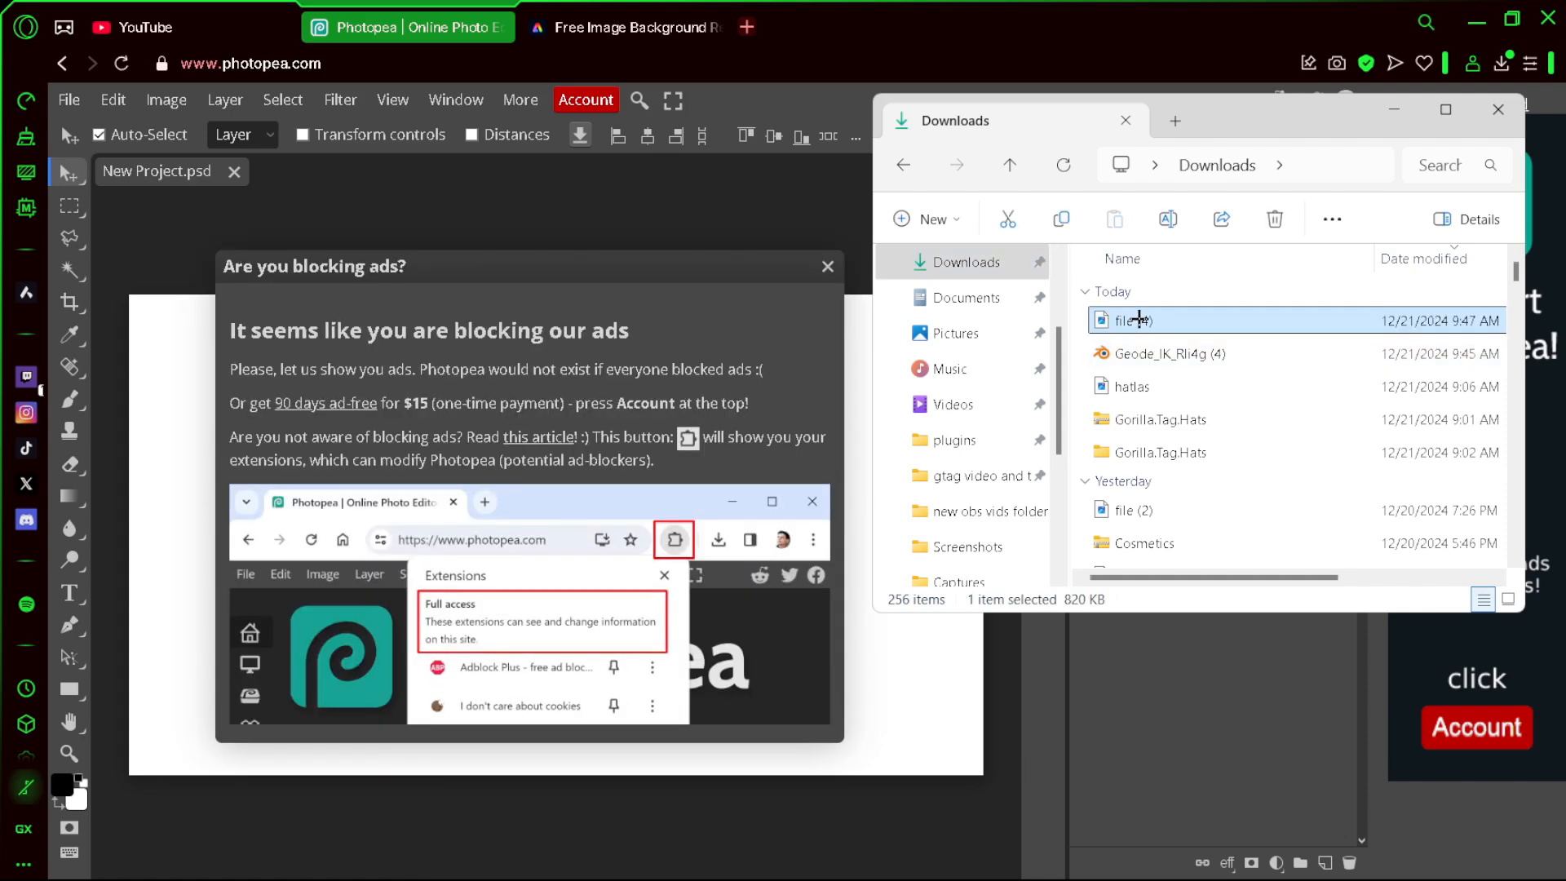
left_click(827, 269)
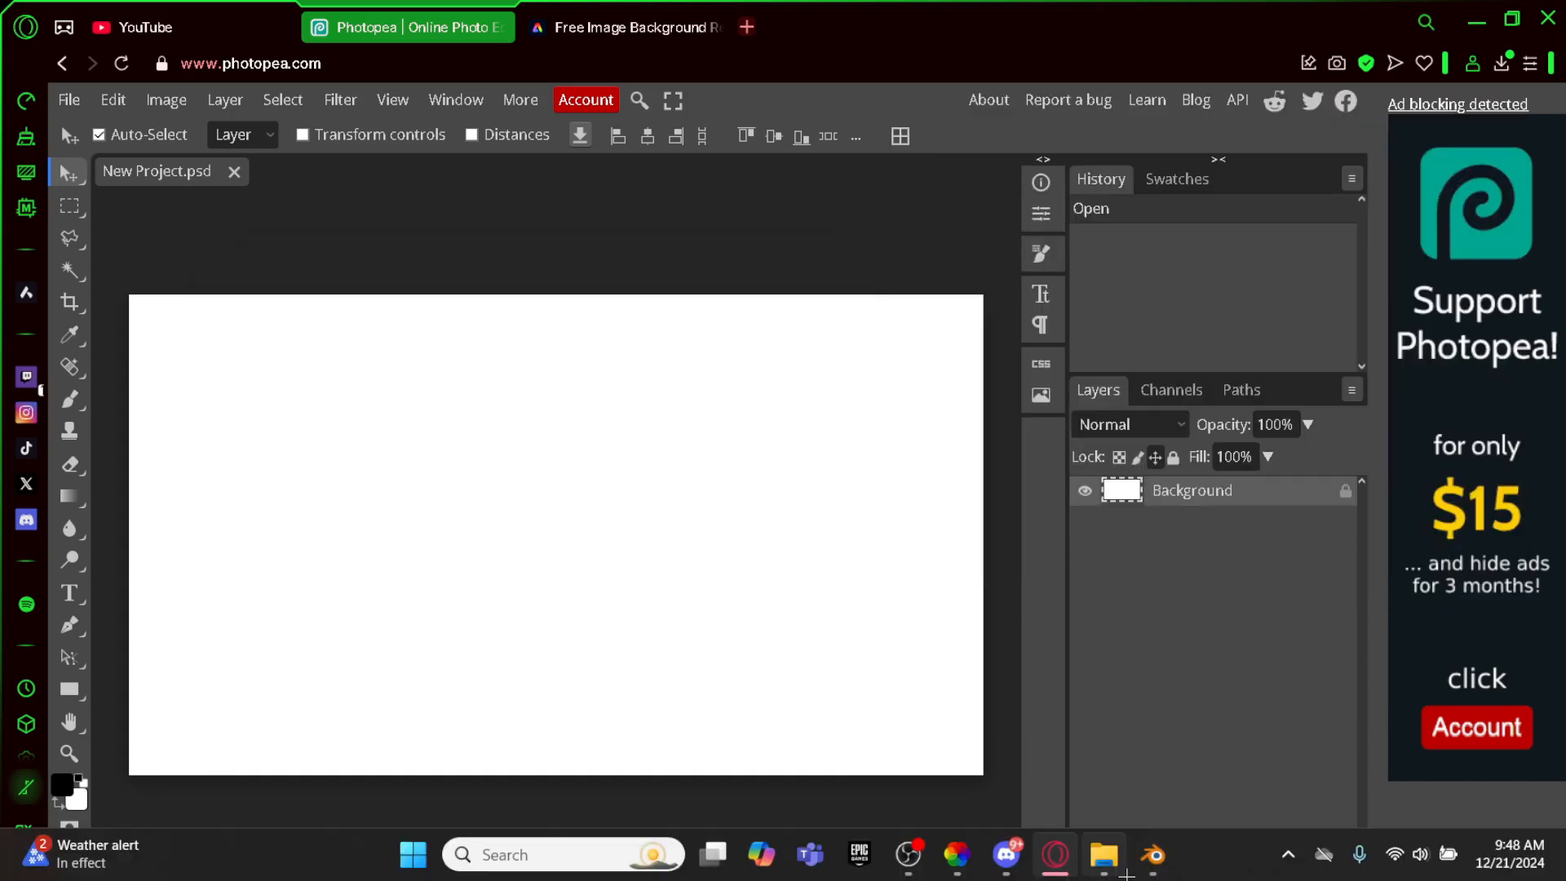
left_click(1105, 858)
left_click_drag(1152, 323, 685, 487)
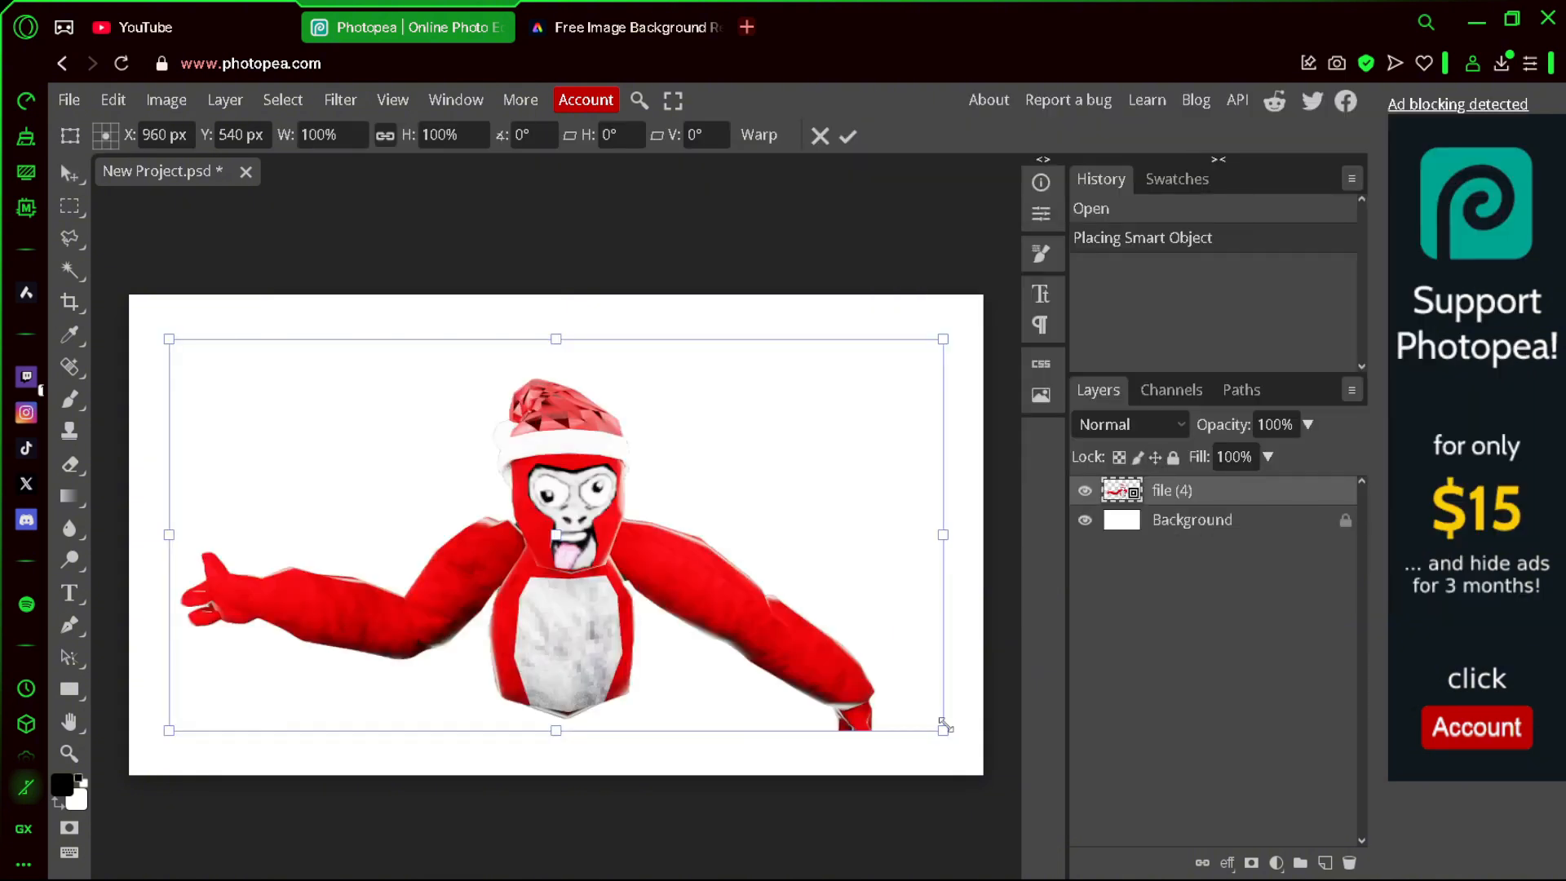
- Enlarge the gorilla cutout to about 135% and move it to about X 1619, Y 517 px, applying the transform
left_click_drag(944, 724, 1256, 840)
left_click_drag(824, 677, 980, 600)
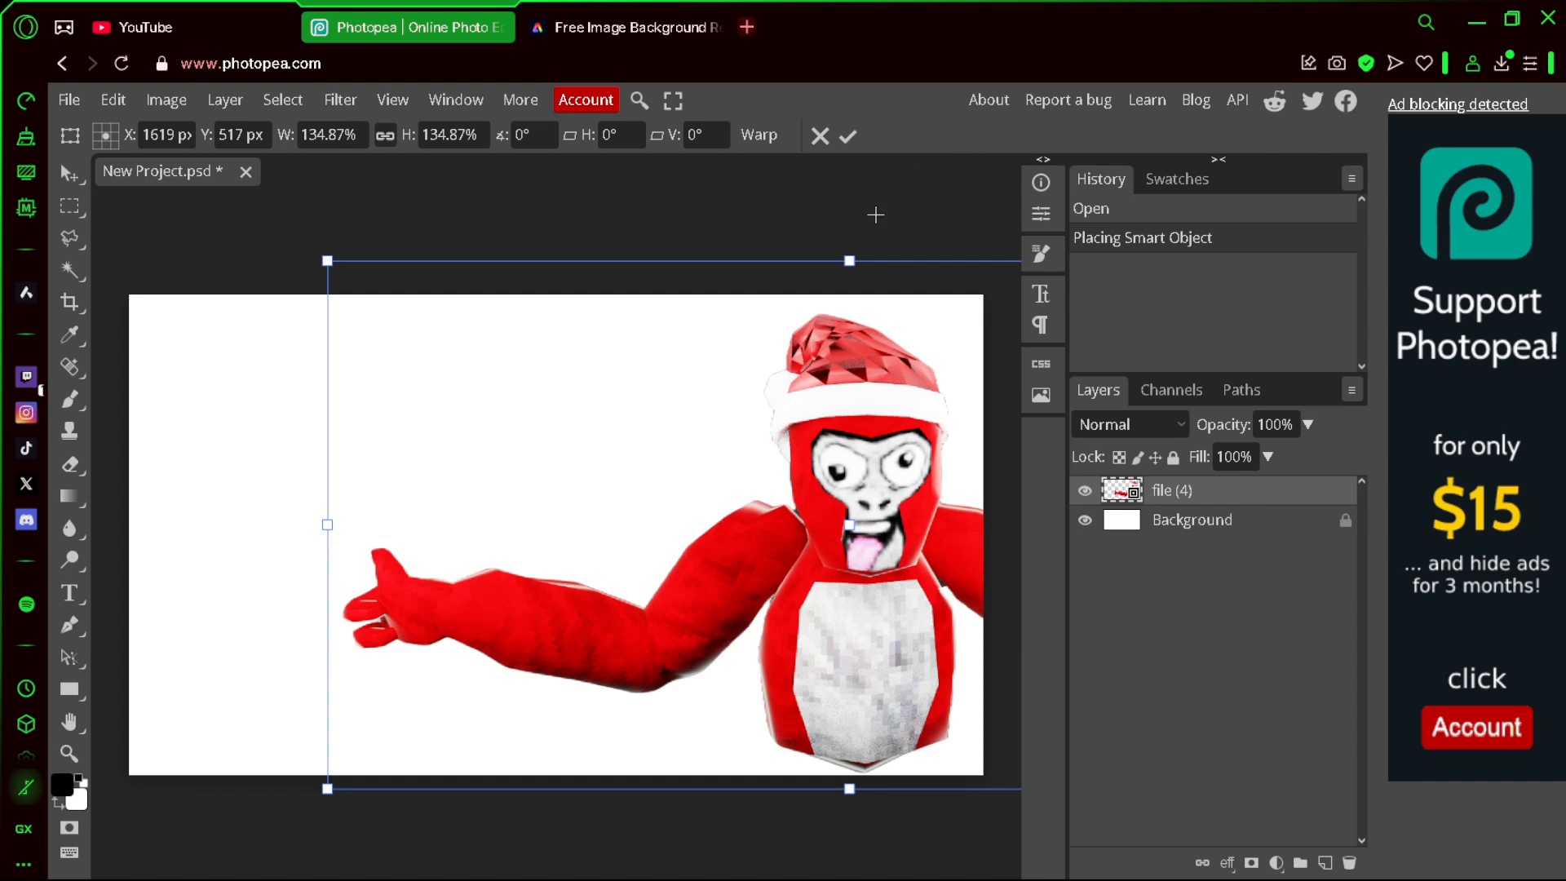
left_click(848, 136)
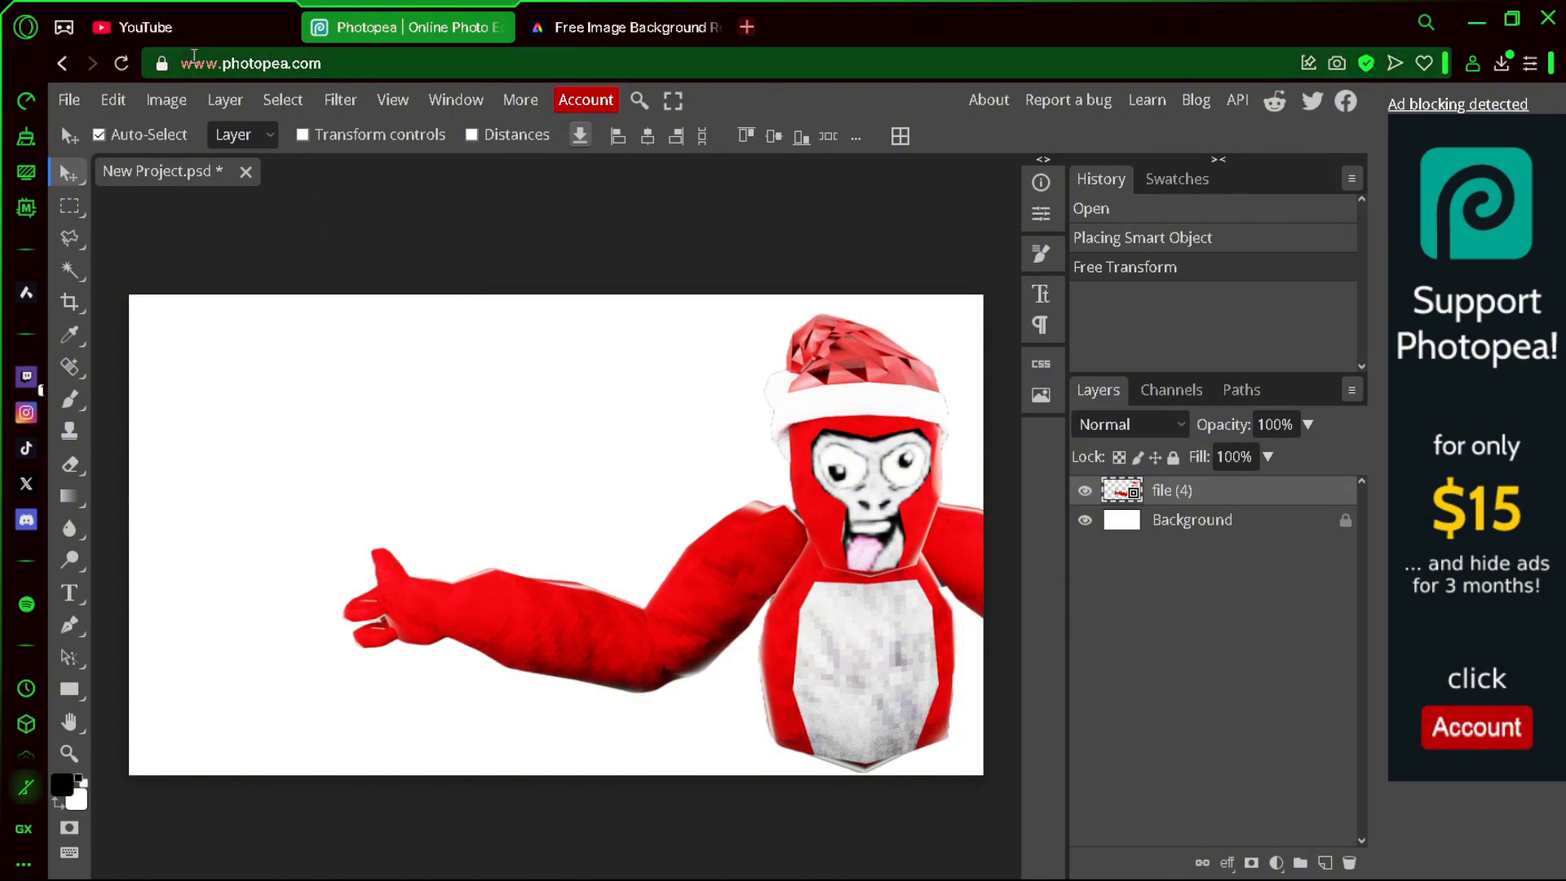
- Open the blending options of the file (4) gorilla layer
right_click(1258, 491)
left_click(1088, 284)
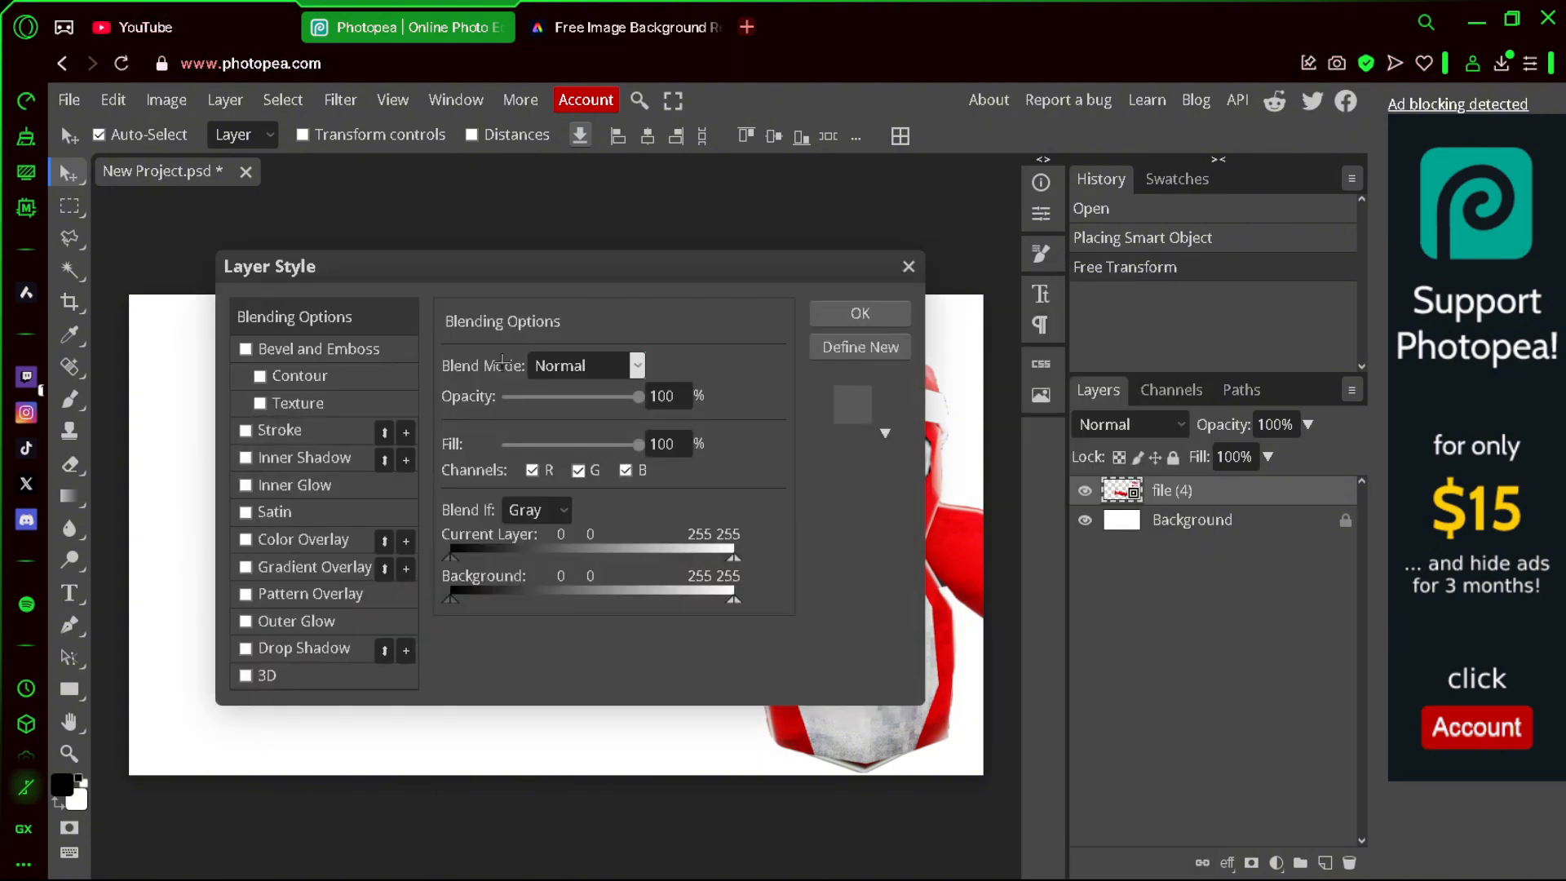
- Try an inner bevel with 80% depth on the gorilla layer and switch Bevel and Emboss back off
left_click(318, 348)
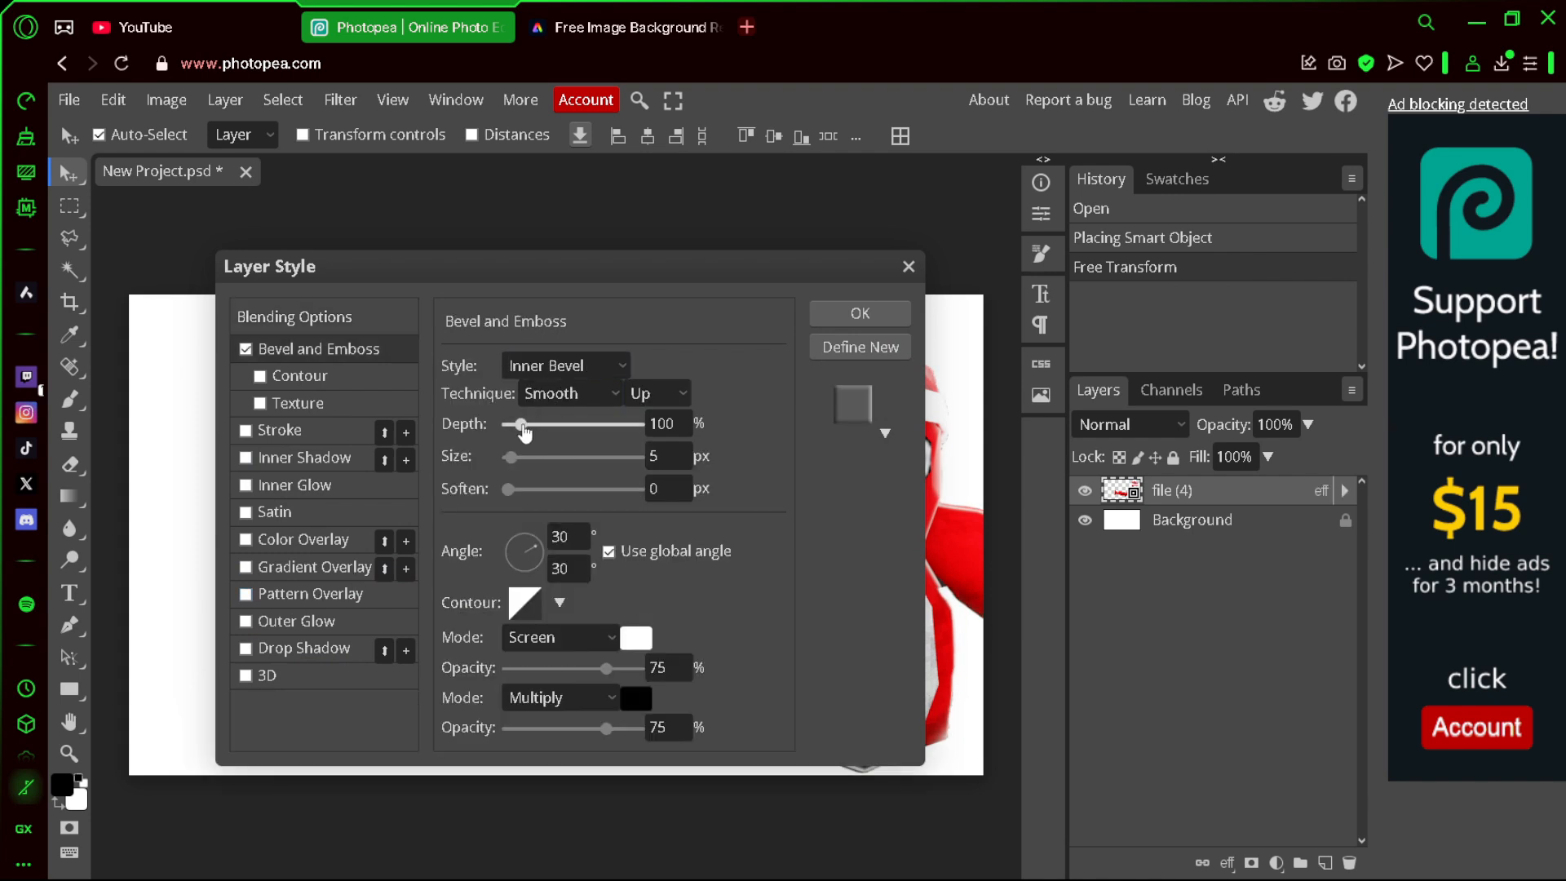
left_click_drag(695, 256, 1429, 156)
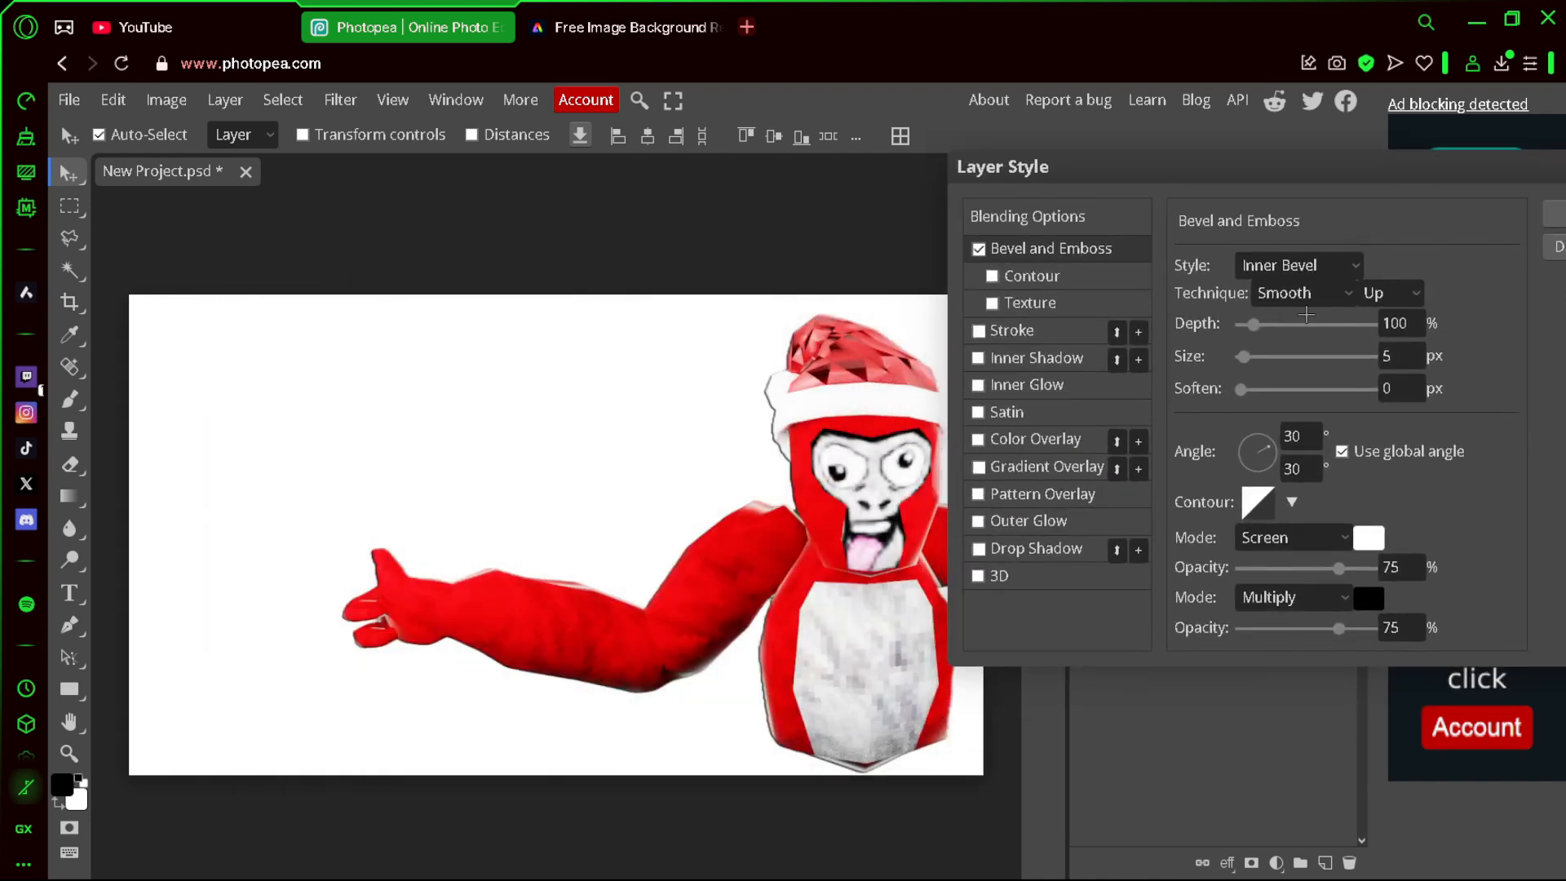
left_click_drag(1254, 324, 1251, 324)
left_click(978, 249)
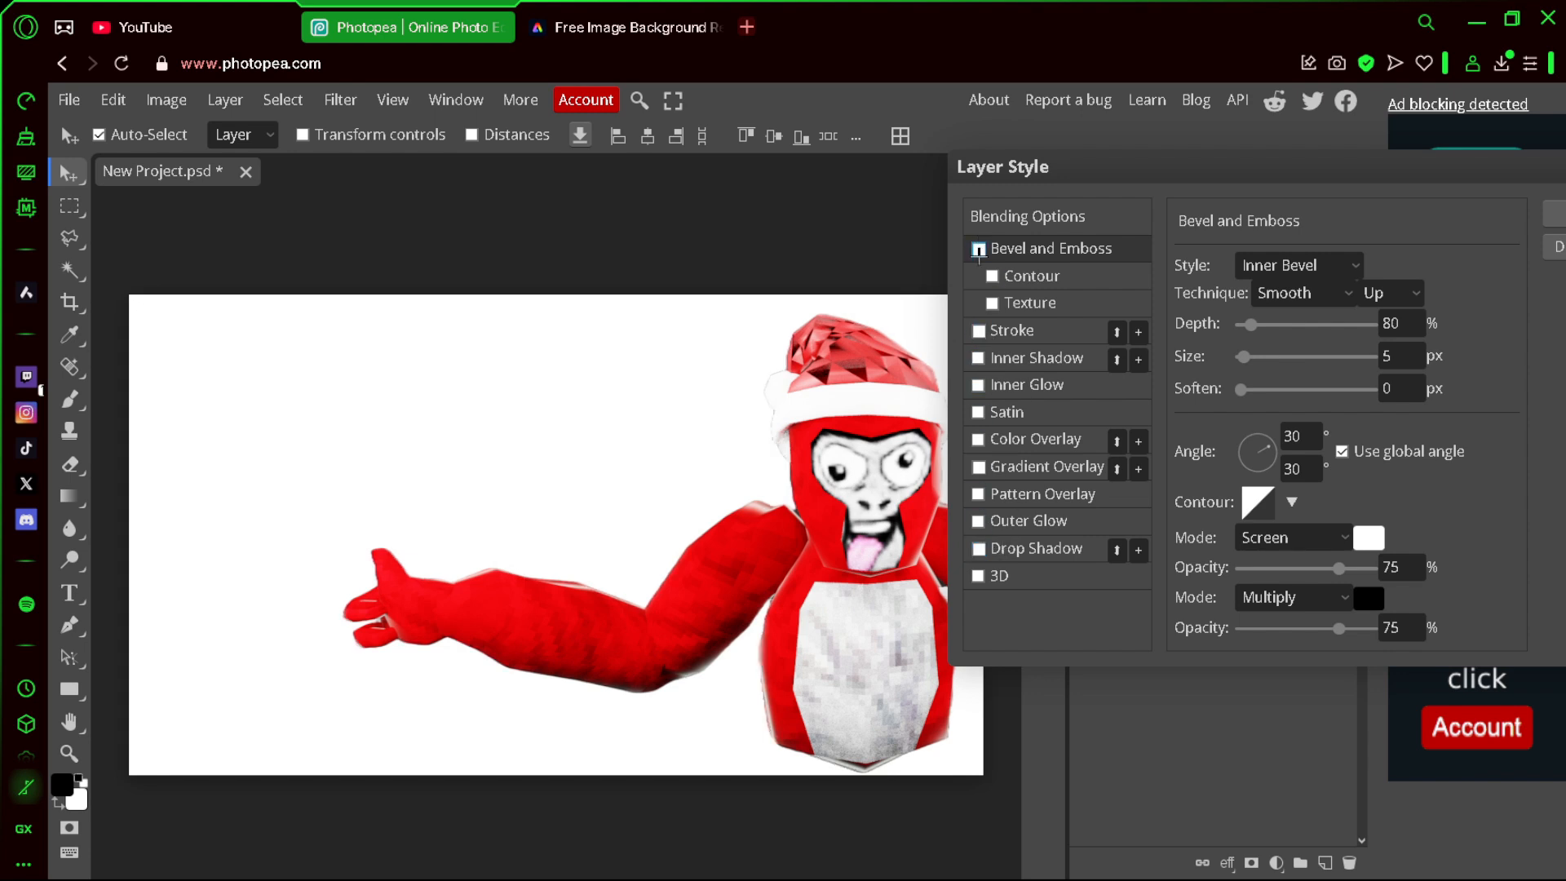
- Add a drop shadow with 57% opacity and a 12° angle to the gorilla layer and apply the style
left_click(978, 549)
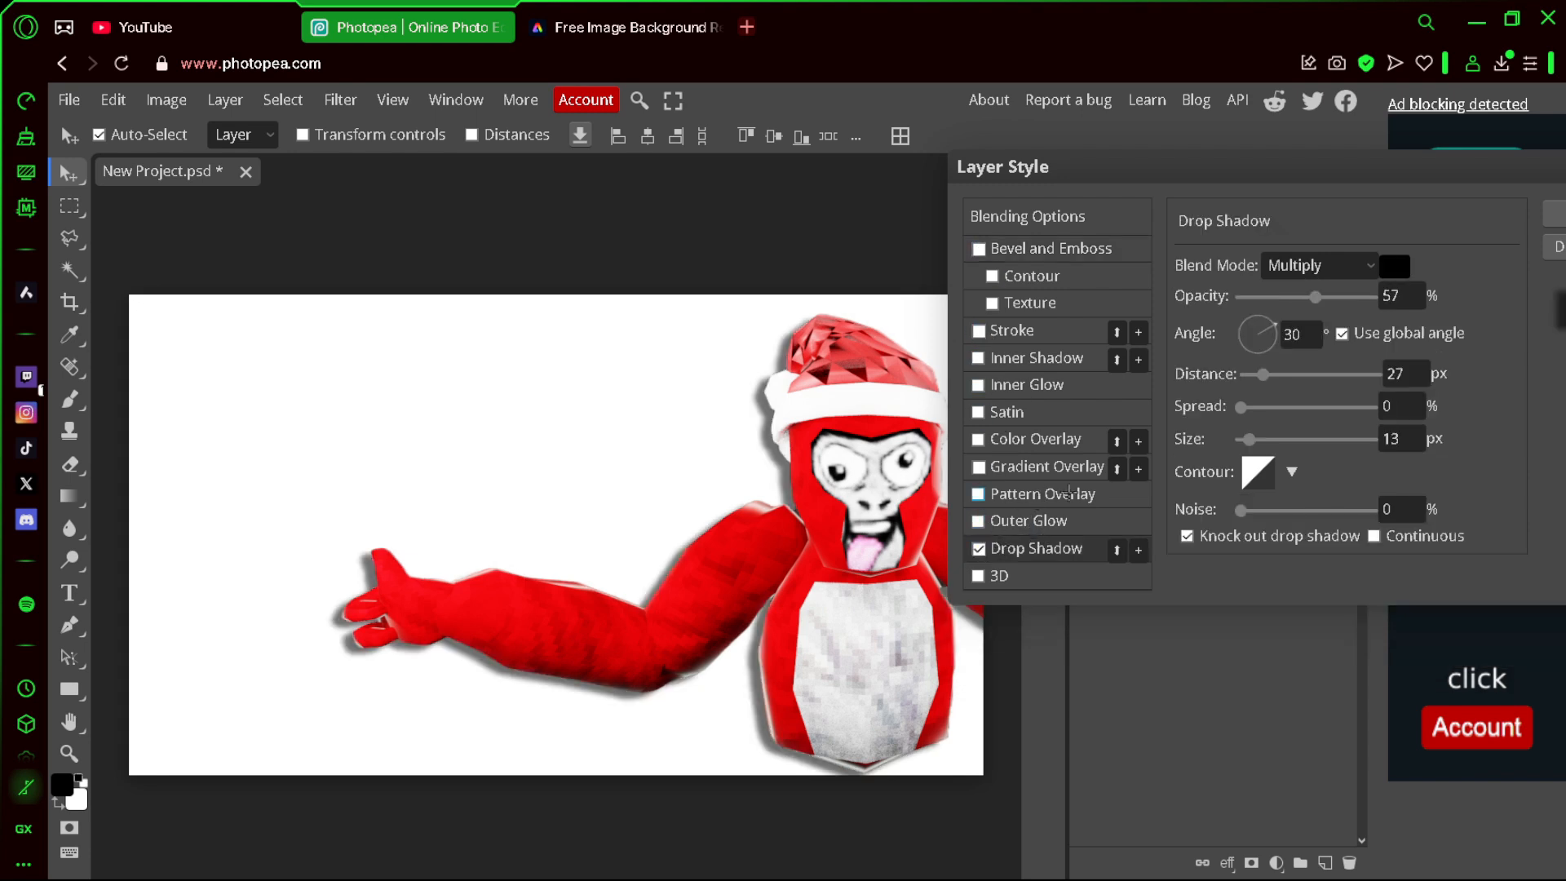
mouse_move(1318, 303)
left_mouse_down()
mouse_move(1360, 300)
mouse_move(1316, 300)
left_mouse_up()
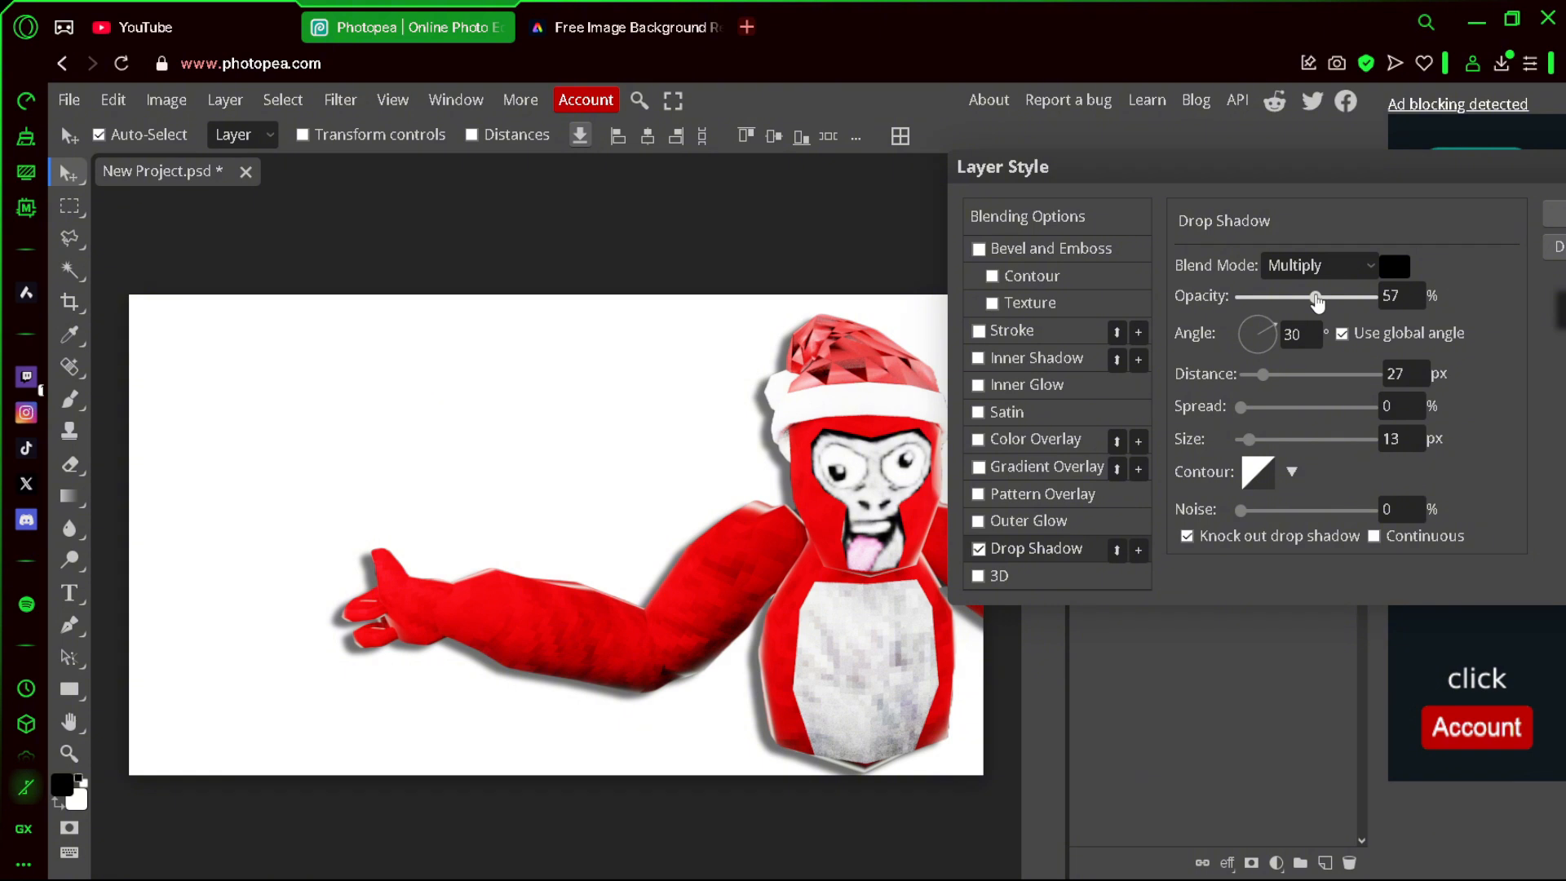
left_click_drag(1267, 330, 1294, 326)
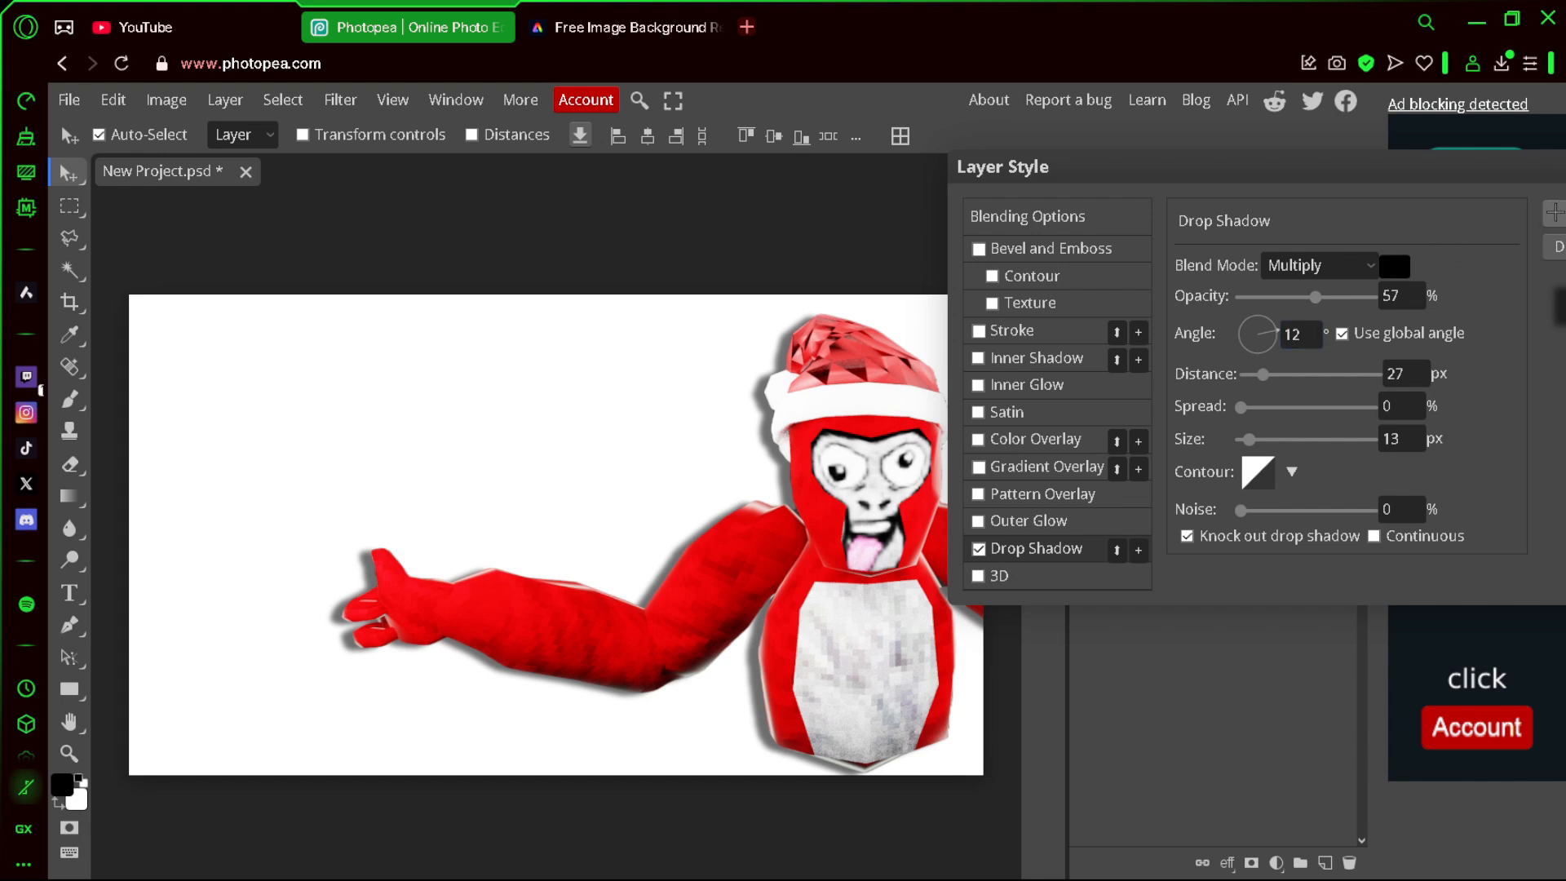
left_click(1553, 212)
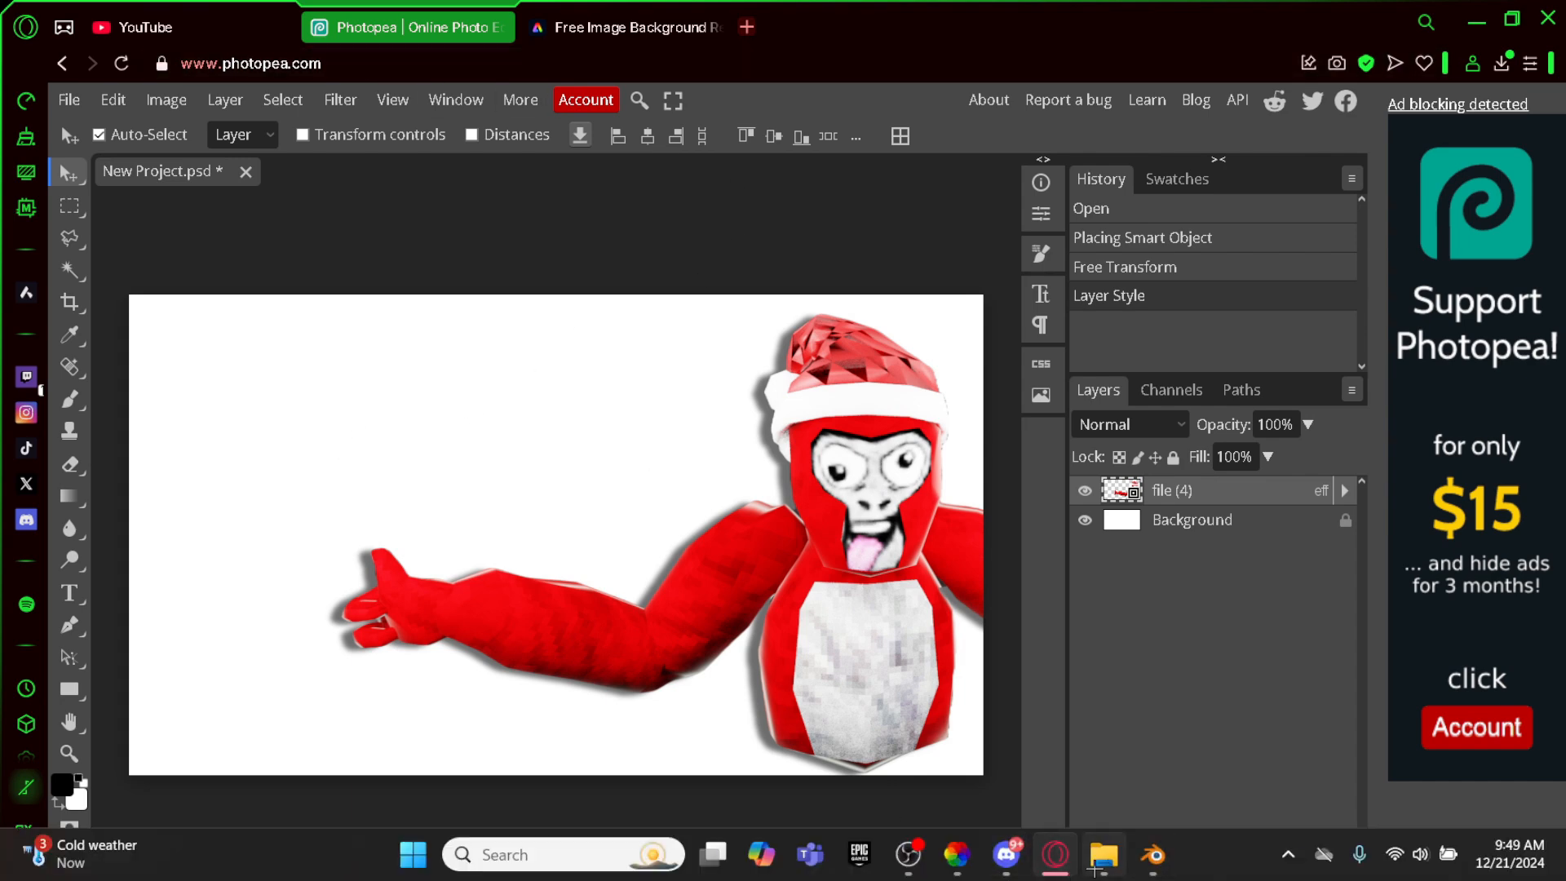
- Place the sky-and-grass screenshot from the gtag video folder in the project and move its layer beneath the gorilla layer
left_click(1099, 866)
left_click(993, 474)
left_click_drag(1154, 507, 465, 447)
left_click_drag(698, 482, 685, 433)
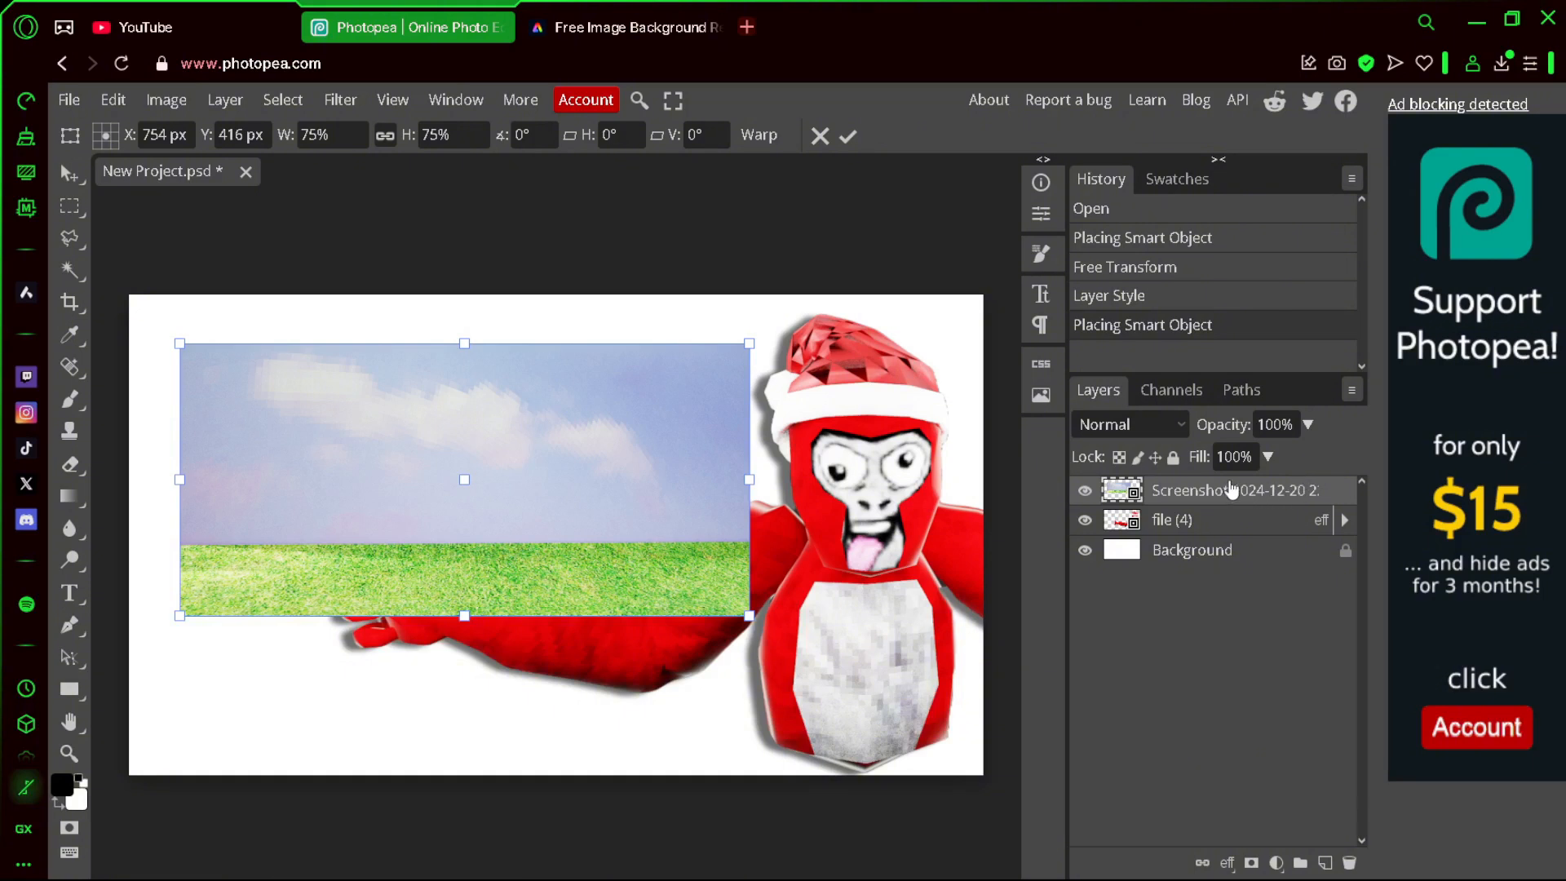
left_click_drag(1241, 488, 1233, 536)
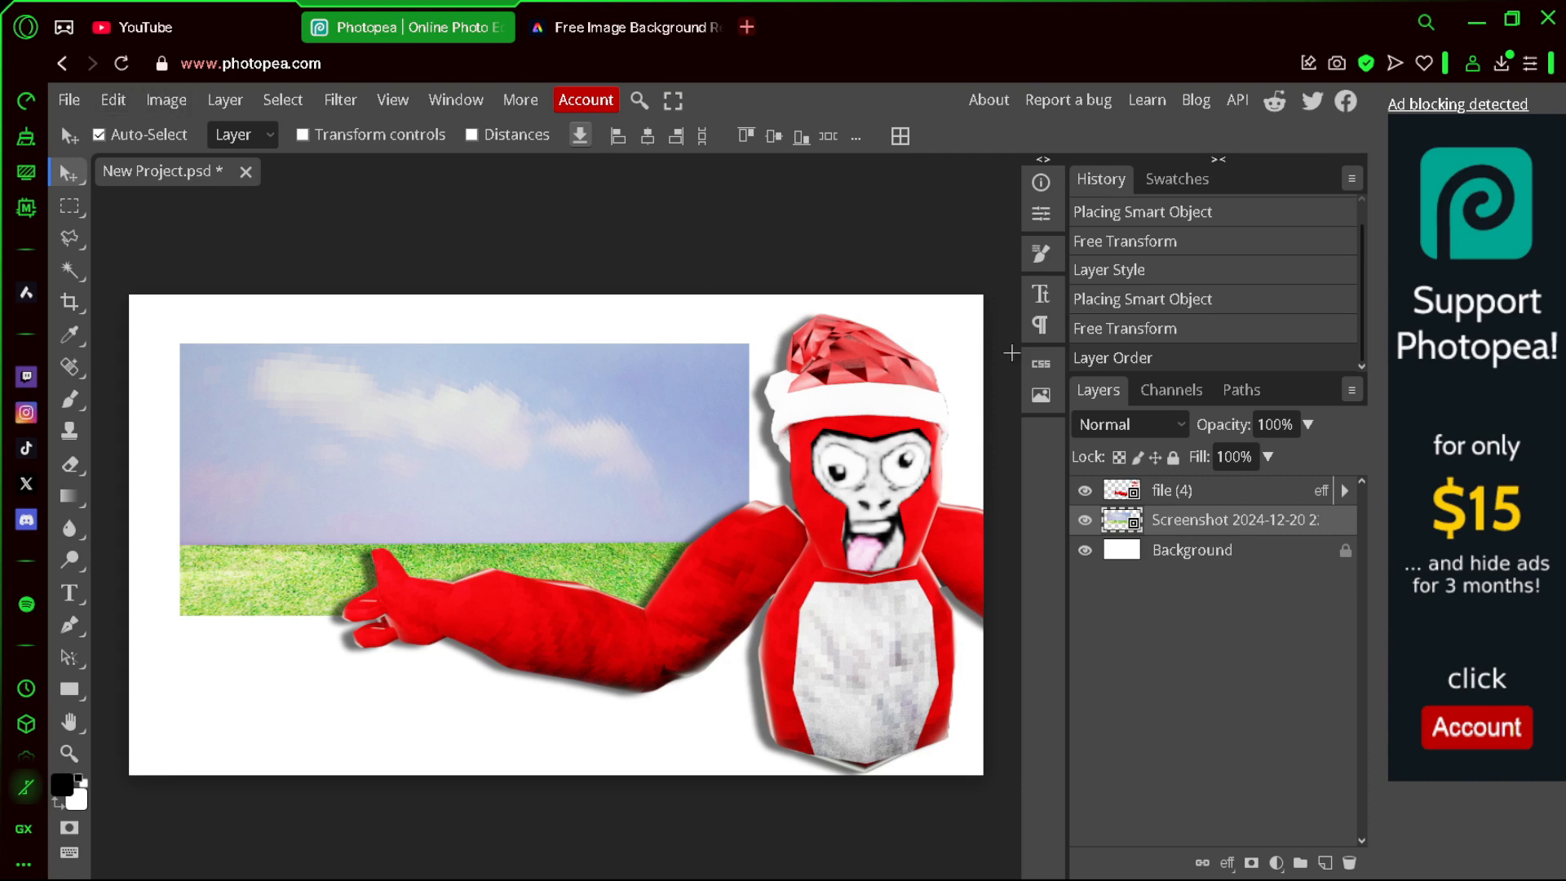
- Scale the sky-and-grass screenshot to fill the whole canvas, about 112.48% wide and 132.35% high, centred at X 960, Y 540 px
left_click(113, 100)
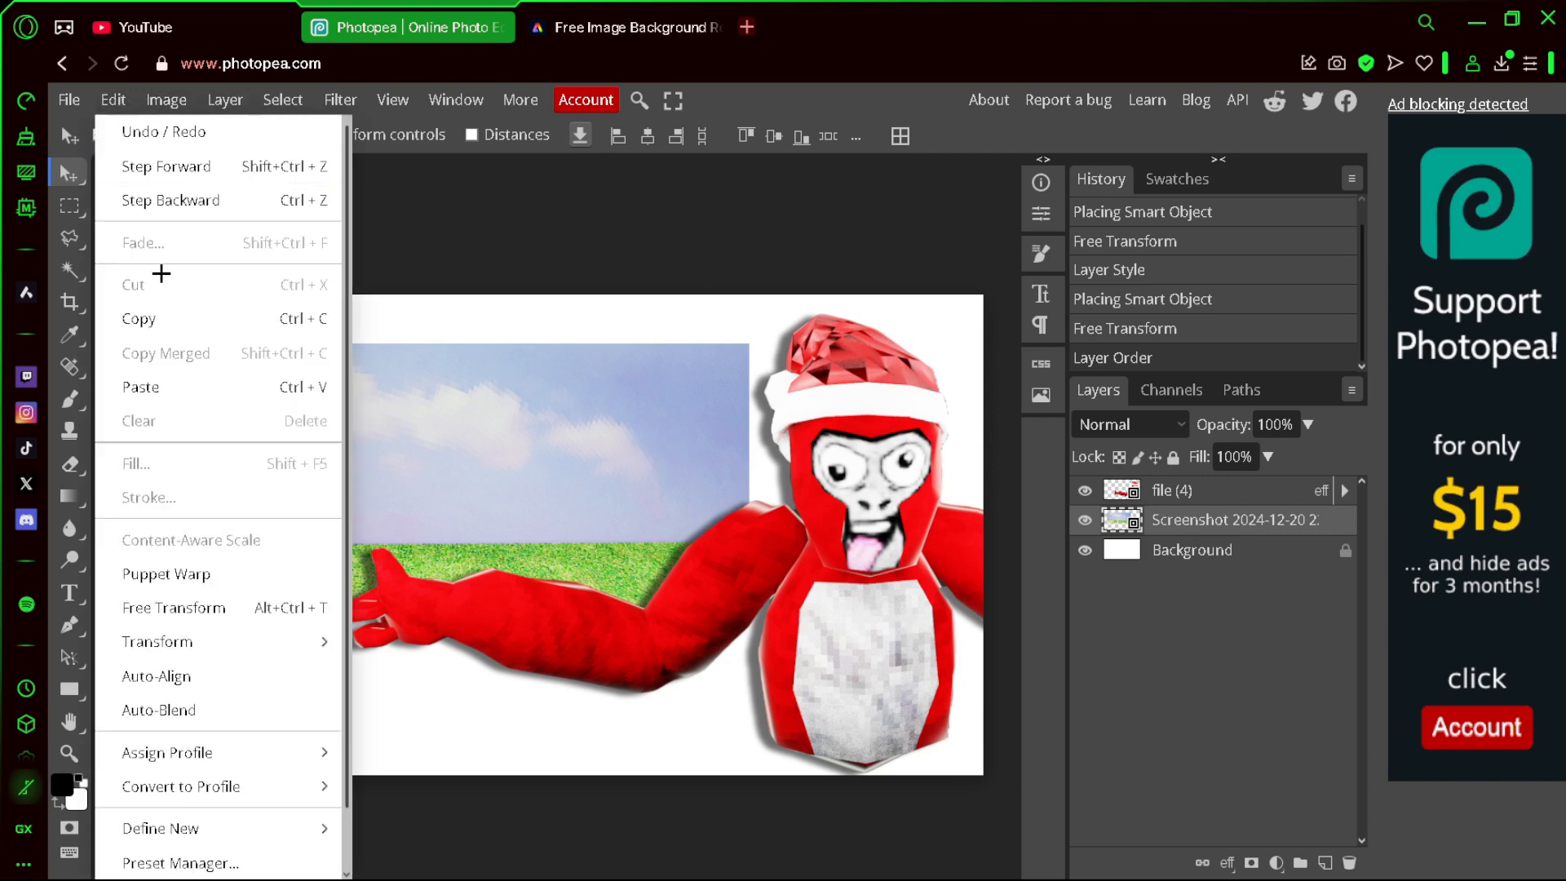
mouse_move(194, 646)
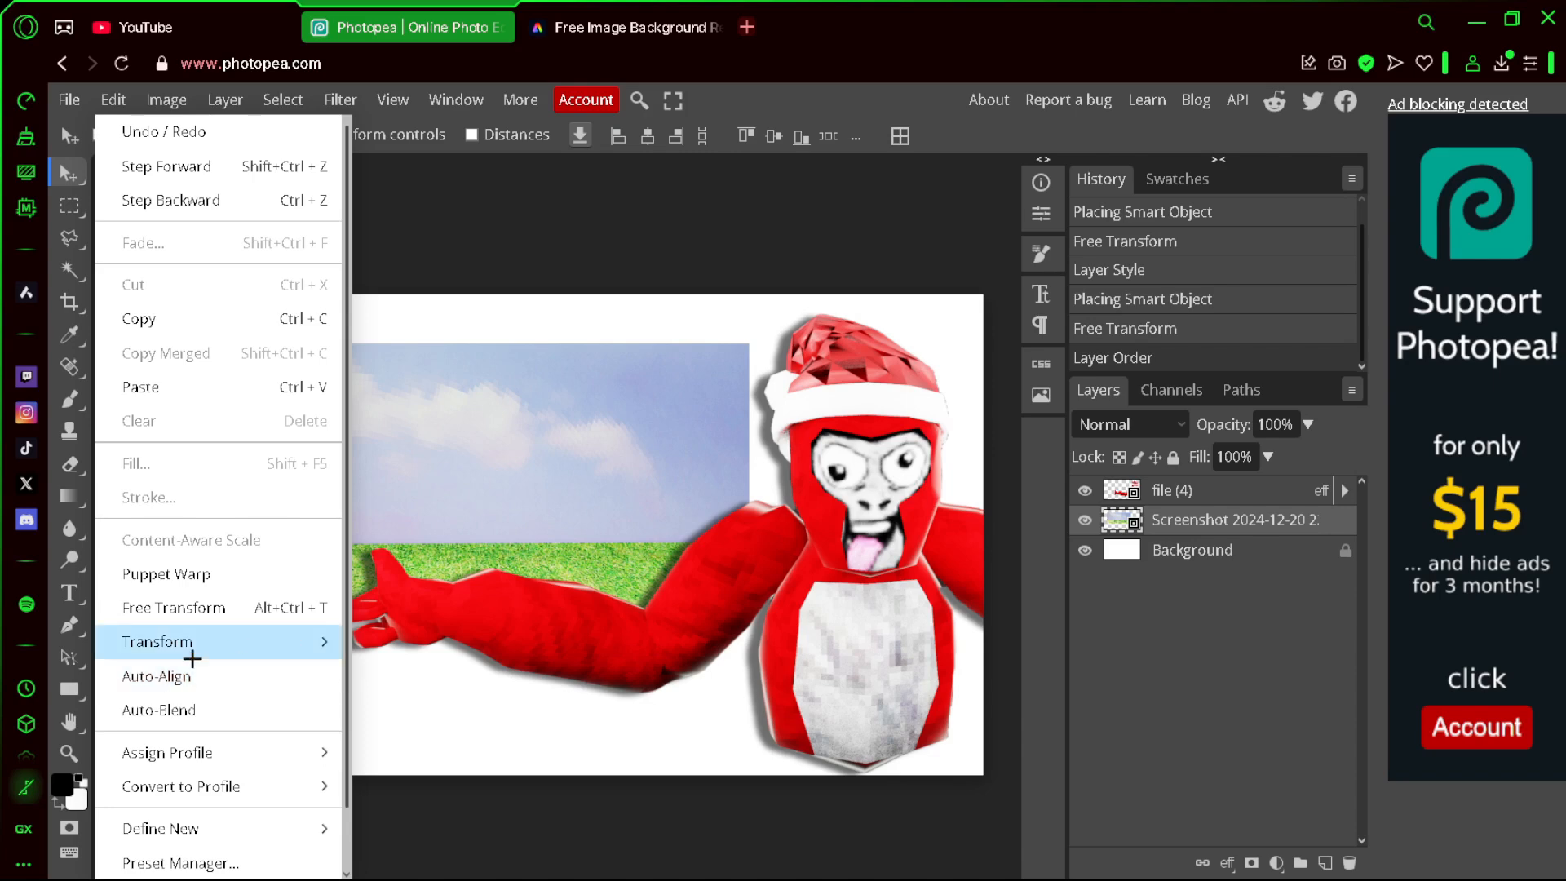
mouse_move(193, 641)
left_click(420, 507)
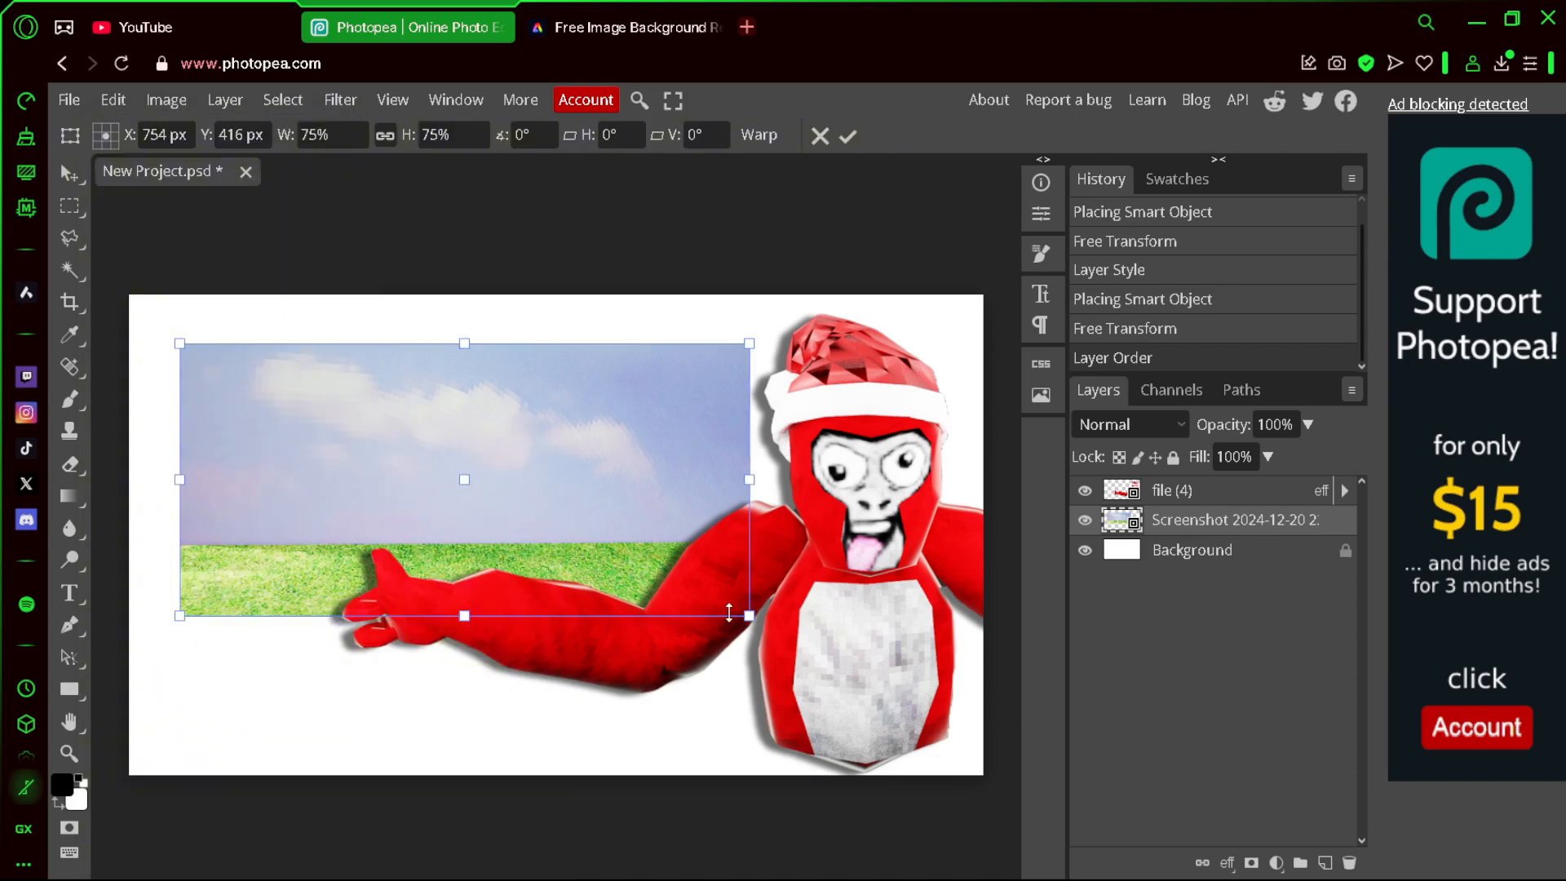
left_click_drag(749, 615, 961, 771)
left_click_drag(179, 344, 129, 319)
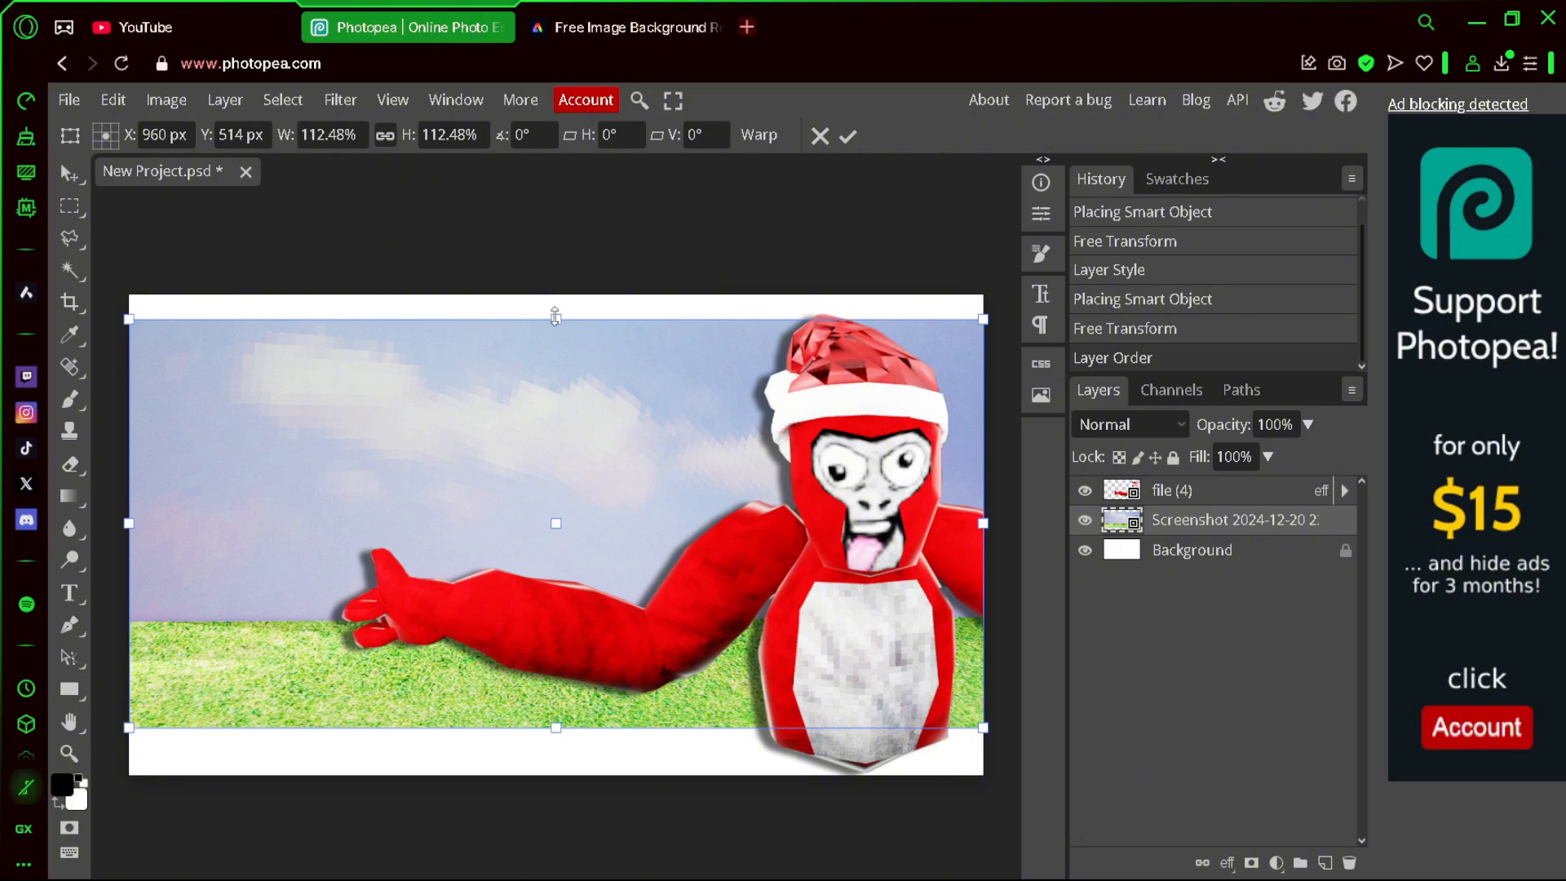
left_click_drag(556, 316, 556, 295)
left_click_drag(555, 728, 555, 775)
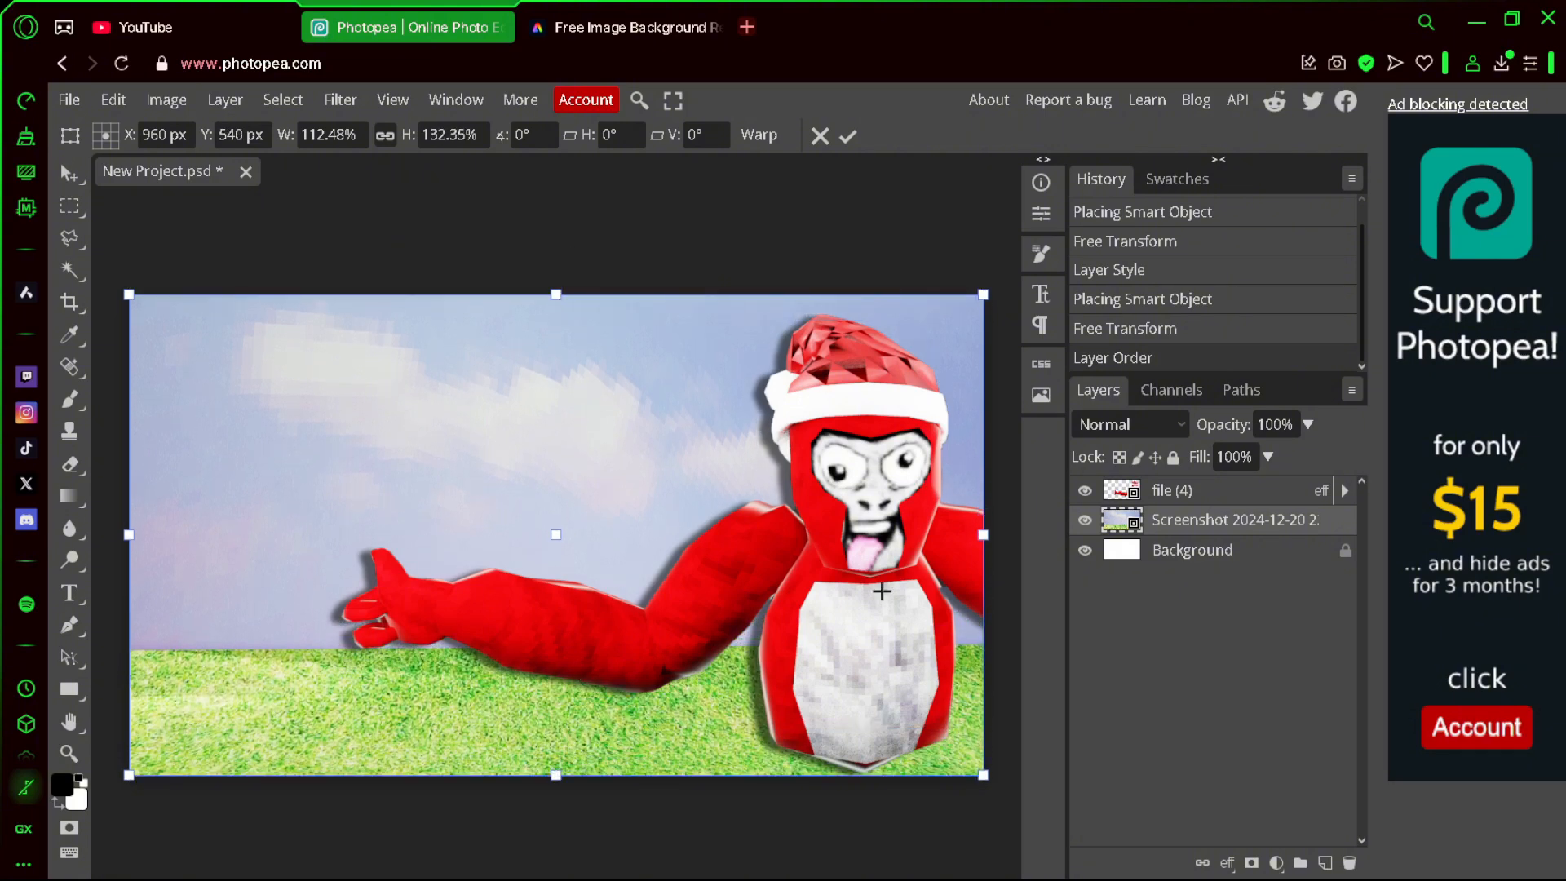
key("Return")
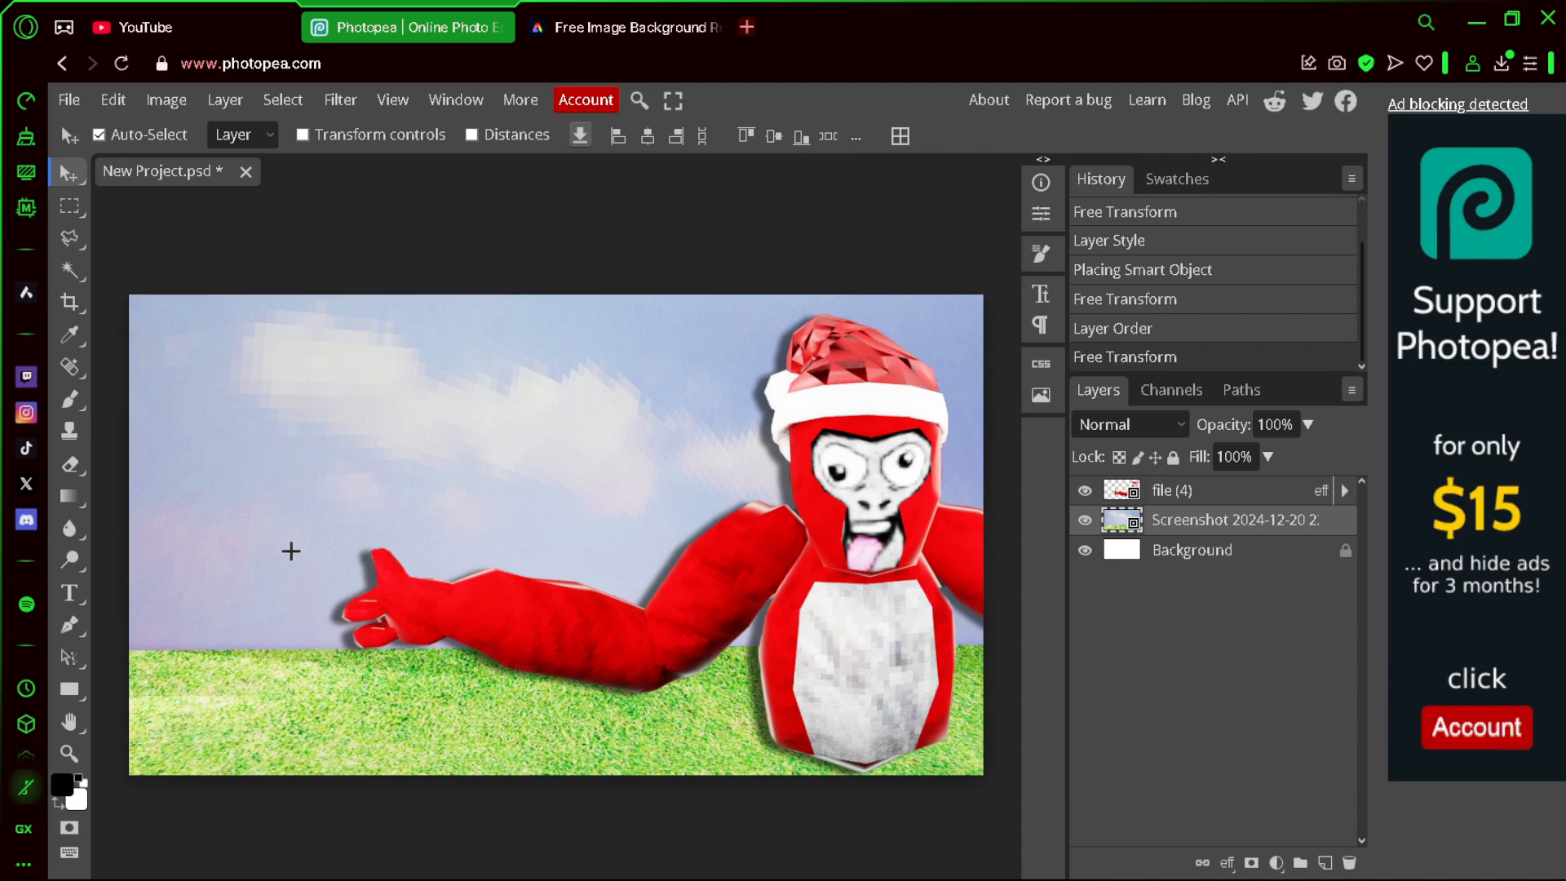
- Paint a black 15 px brush line along the grass horizon on a new layer above the scenery screenshot
key("b")
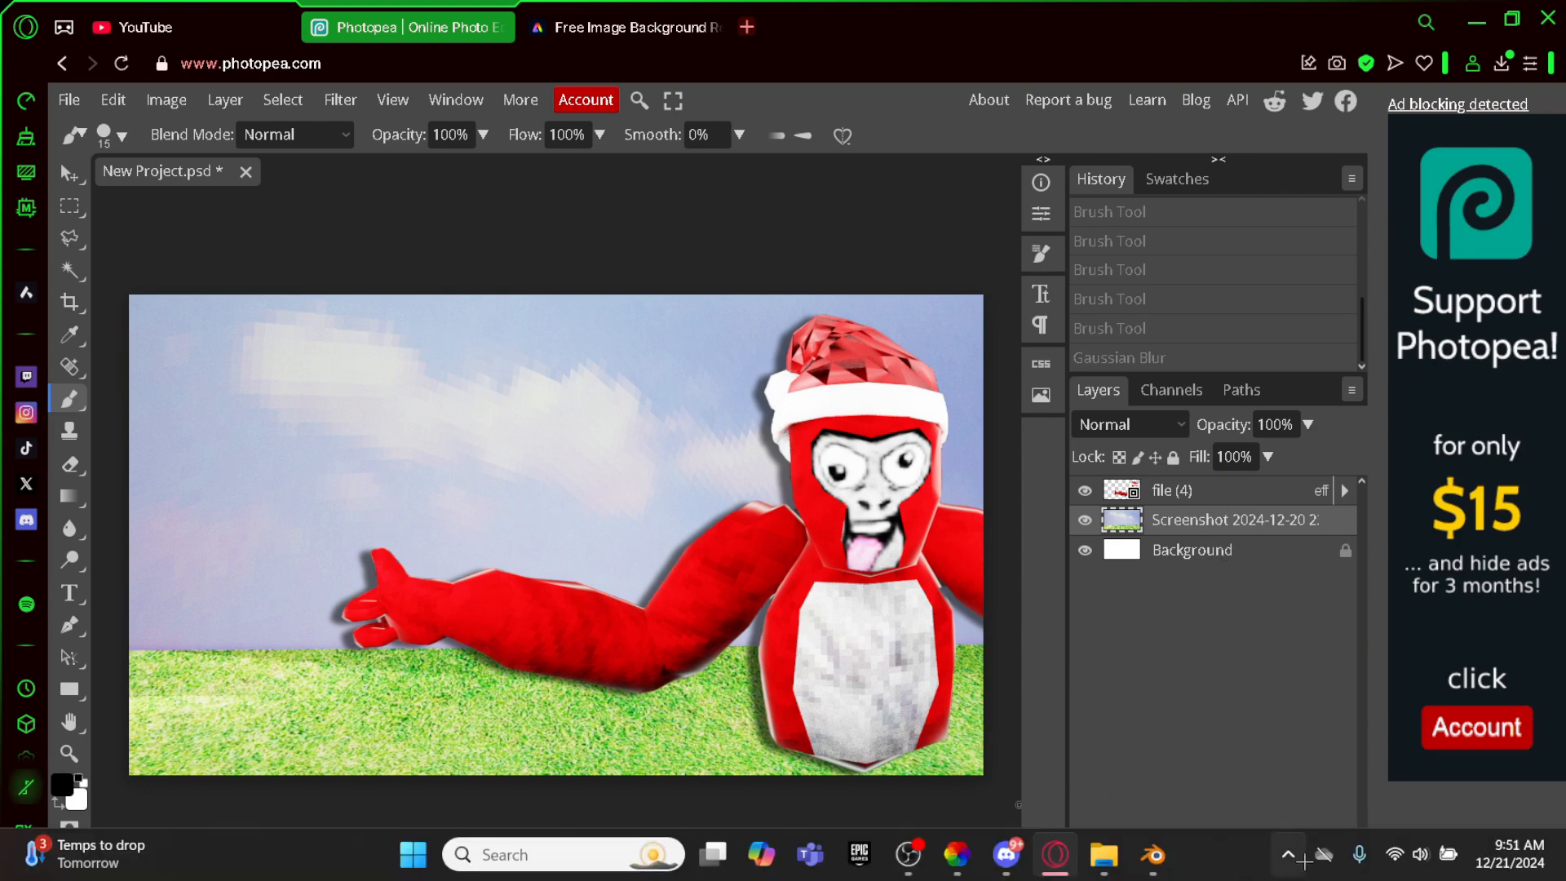
left_click(1317, 856)
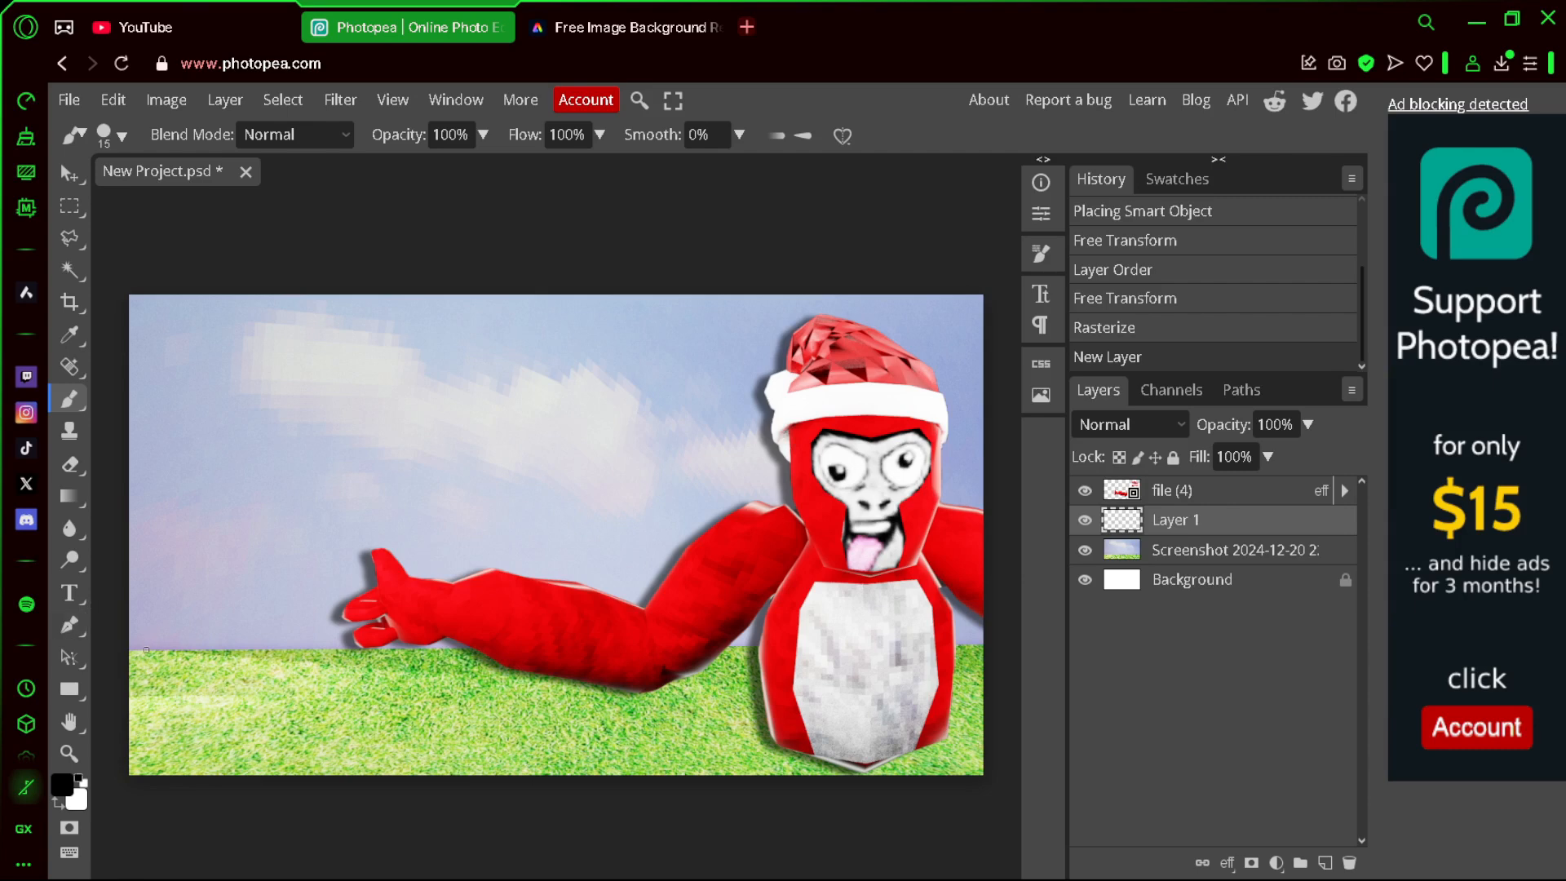
left_click_drag(131, 645, 186, 645)
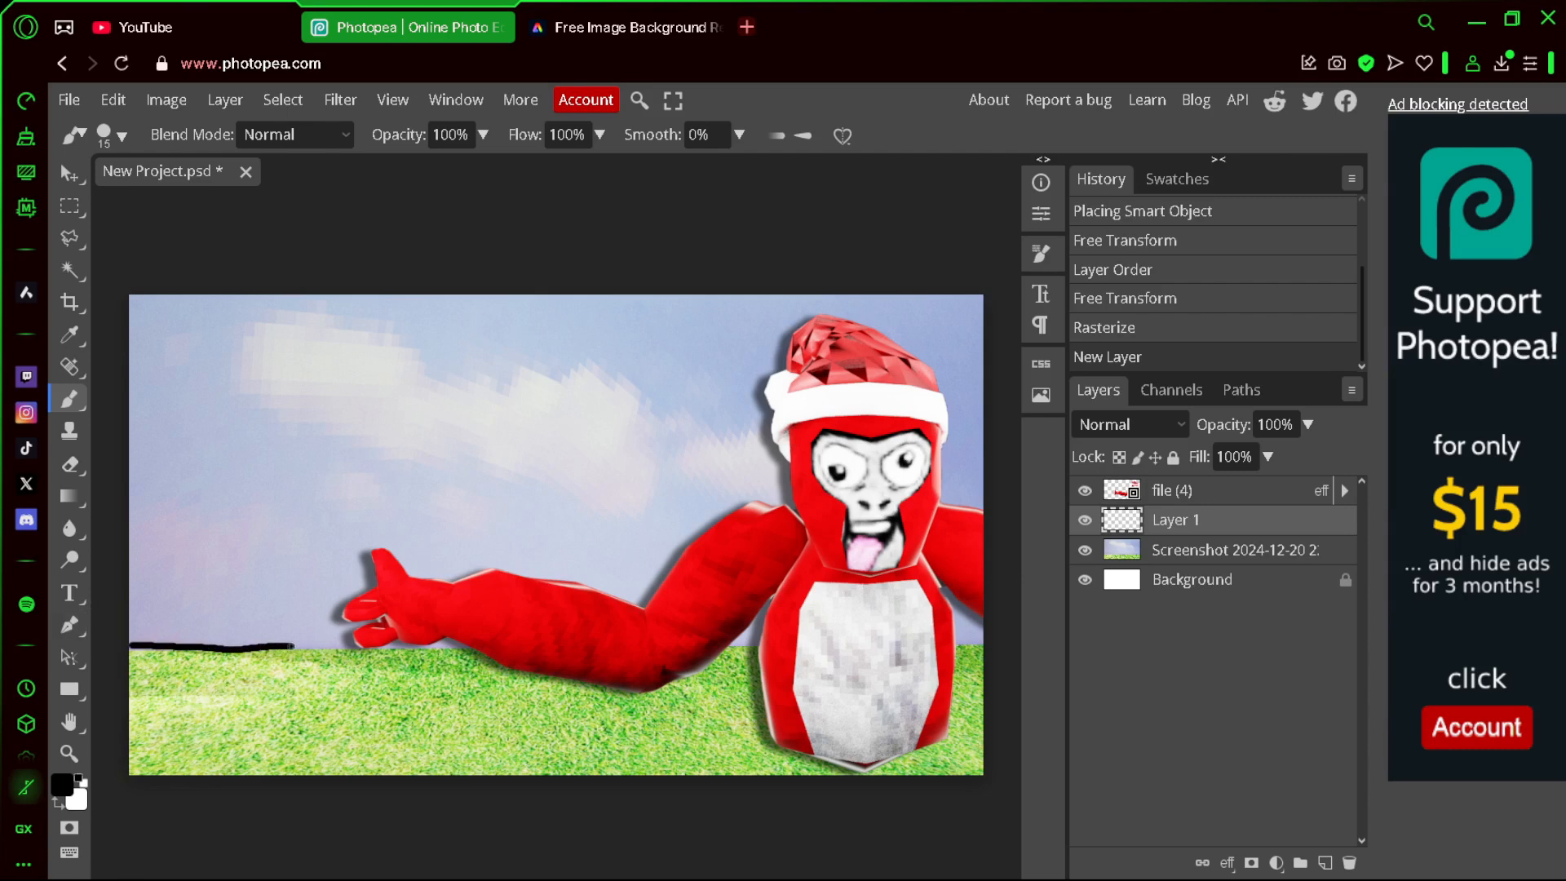
left_click_drag(340, 648, 341, 646)
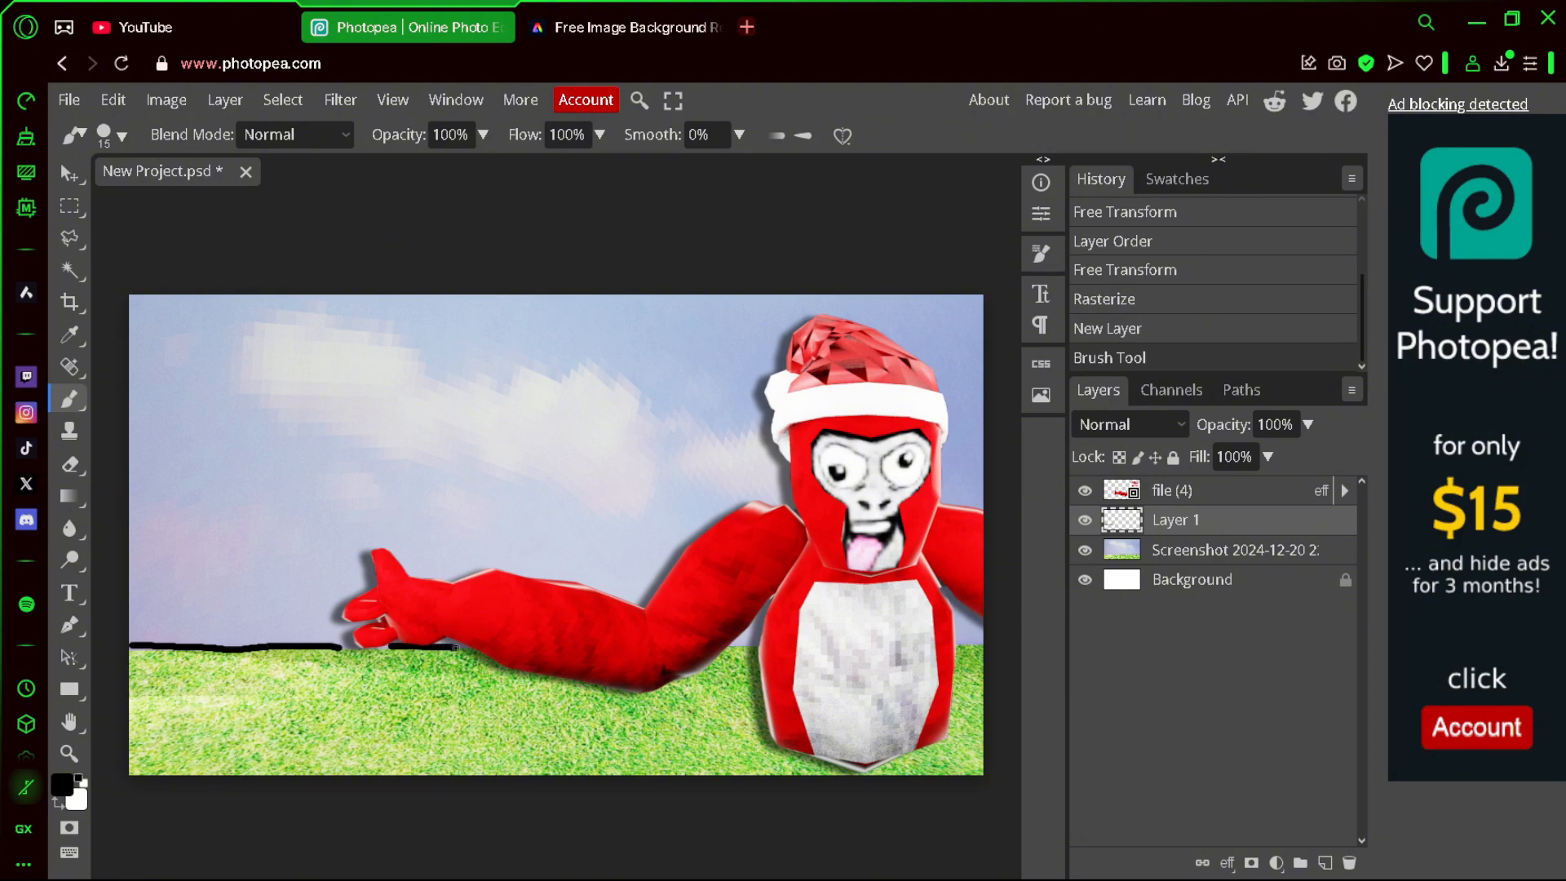
left_click_drag(455, 647, 462, 646)
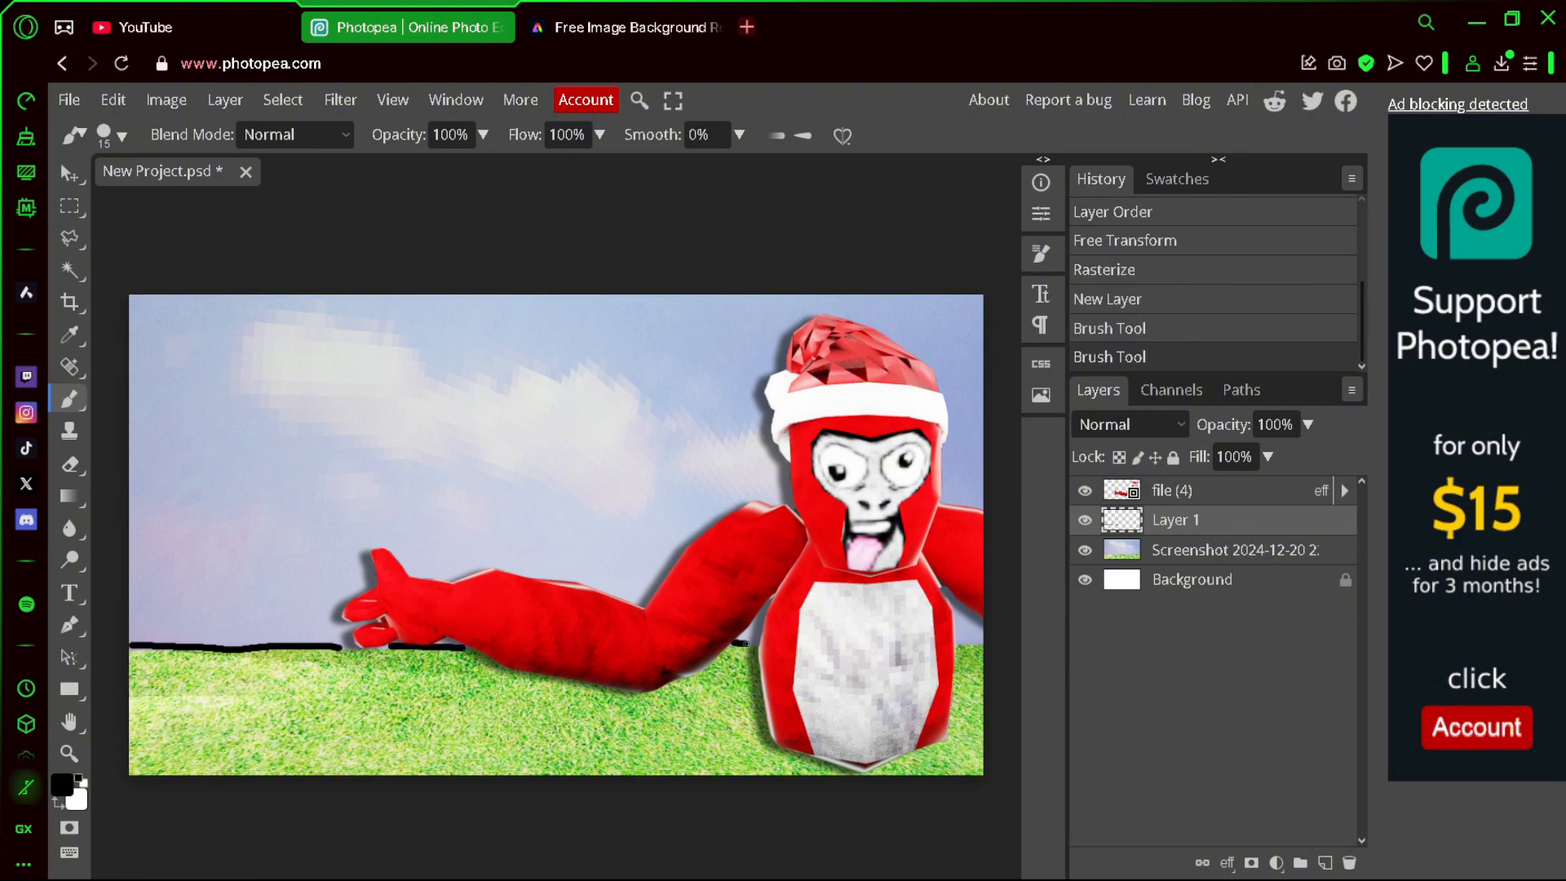
left_click_drag(744, 644, 747, 643)
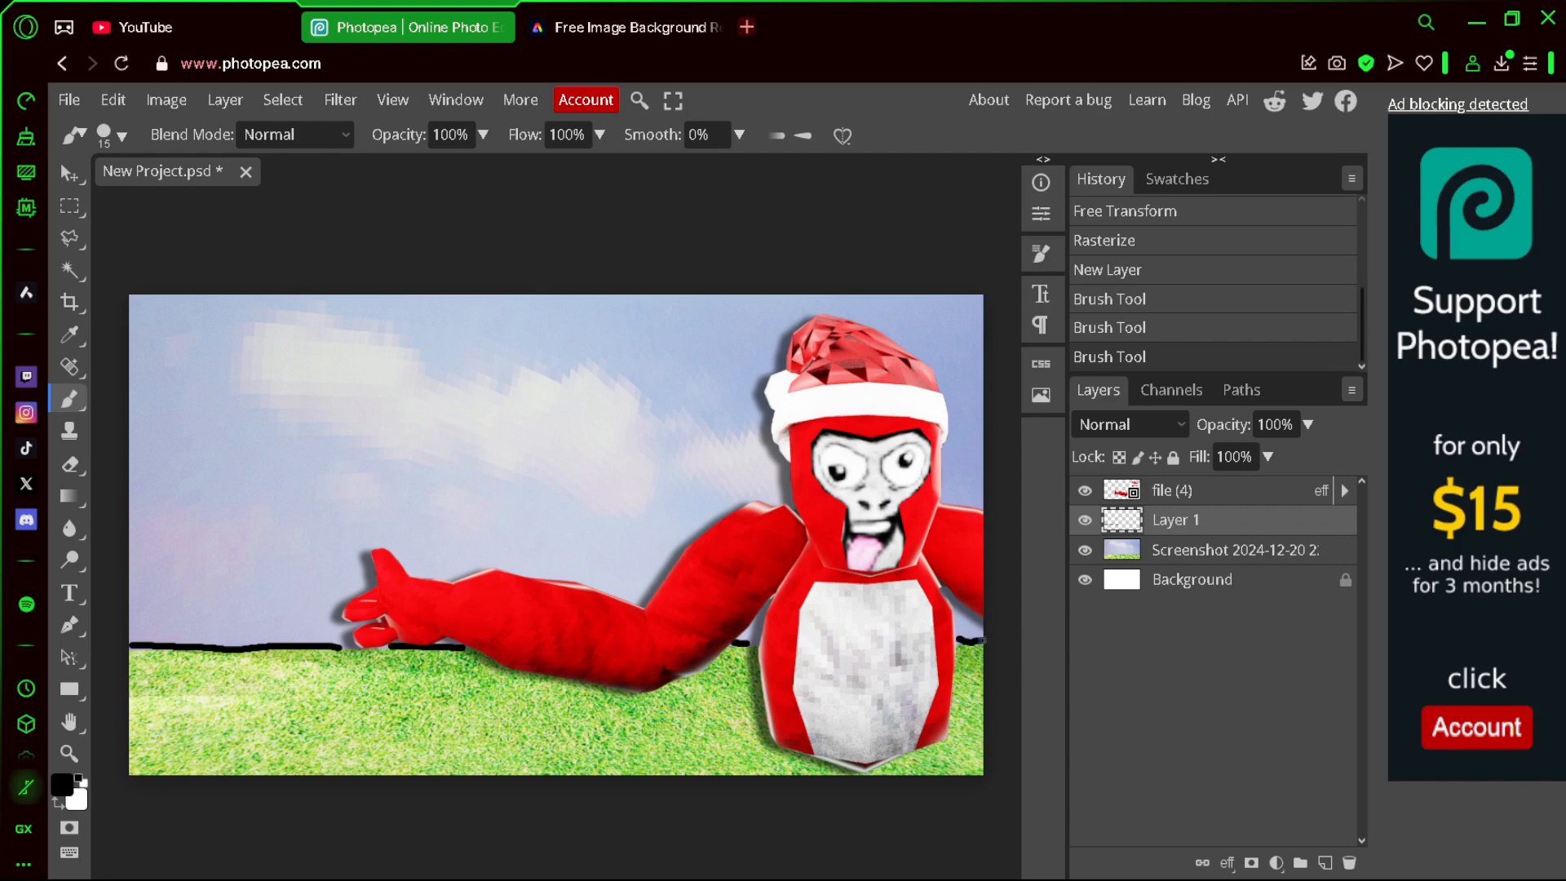
- Apply a Gaussian Blur with a 24 px radius to the painted horizon line
left_click(340, 100)
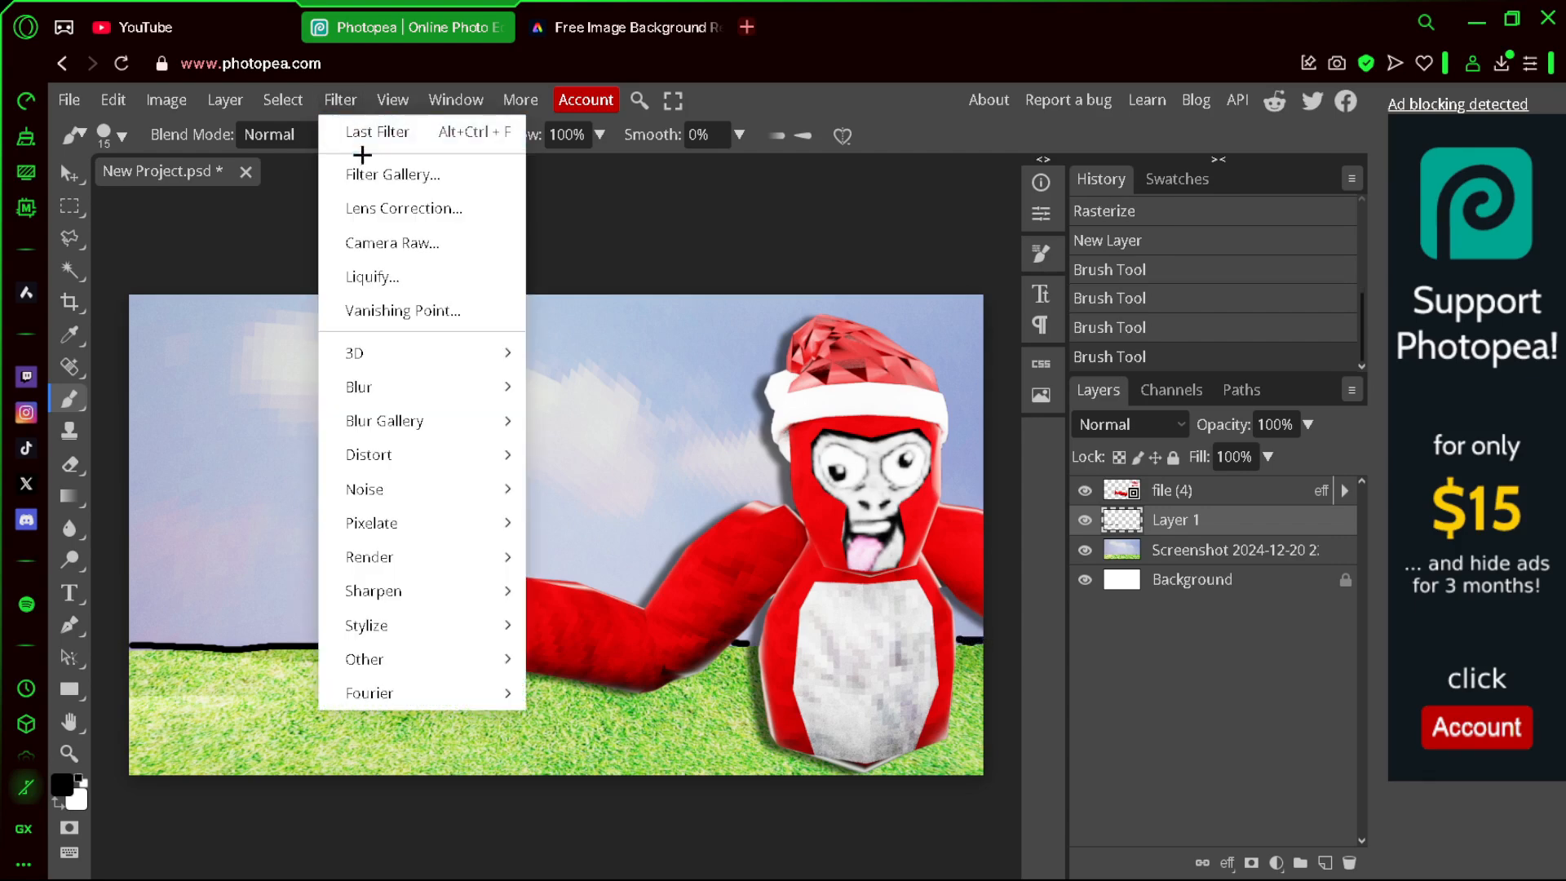
mouse_move(391, 376)
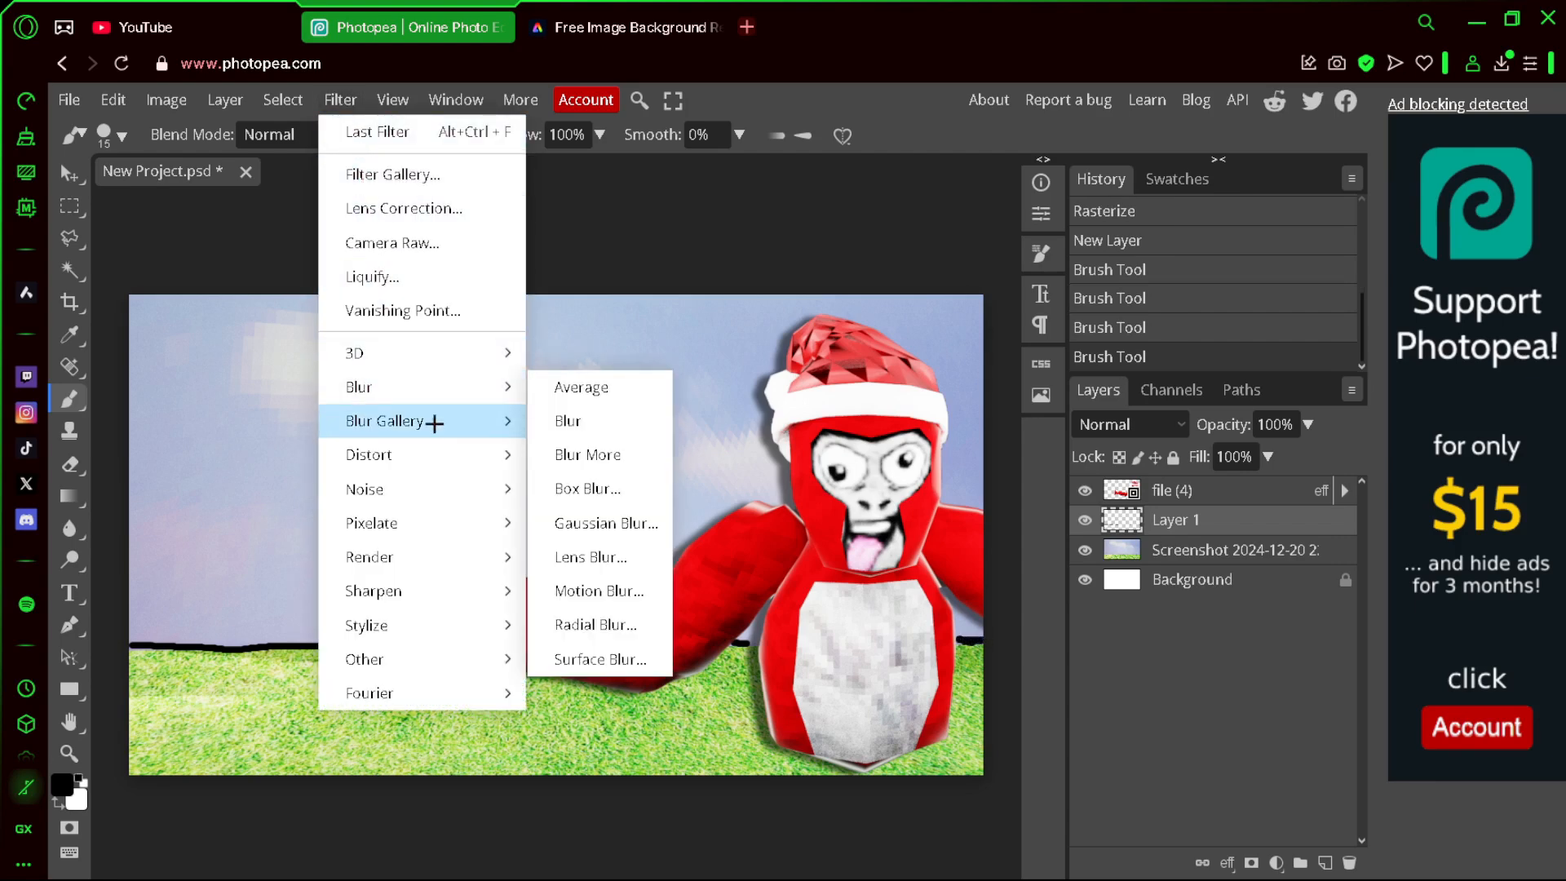
left_click(612, 517)
left_click_drag(311, 342, 354, 349)
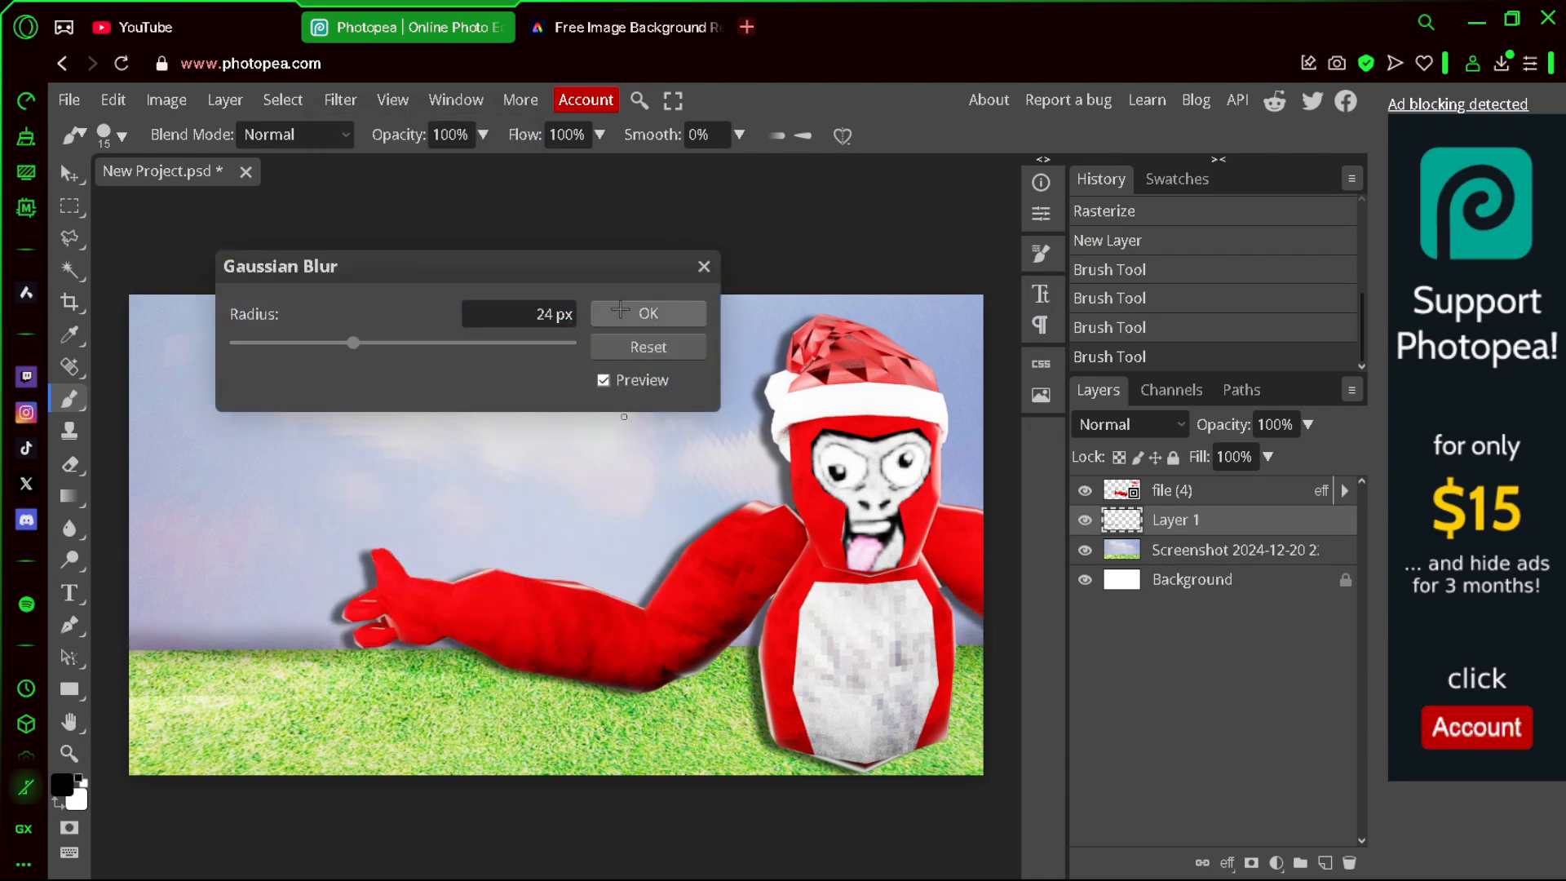
left_click(644, 313)
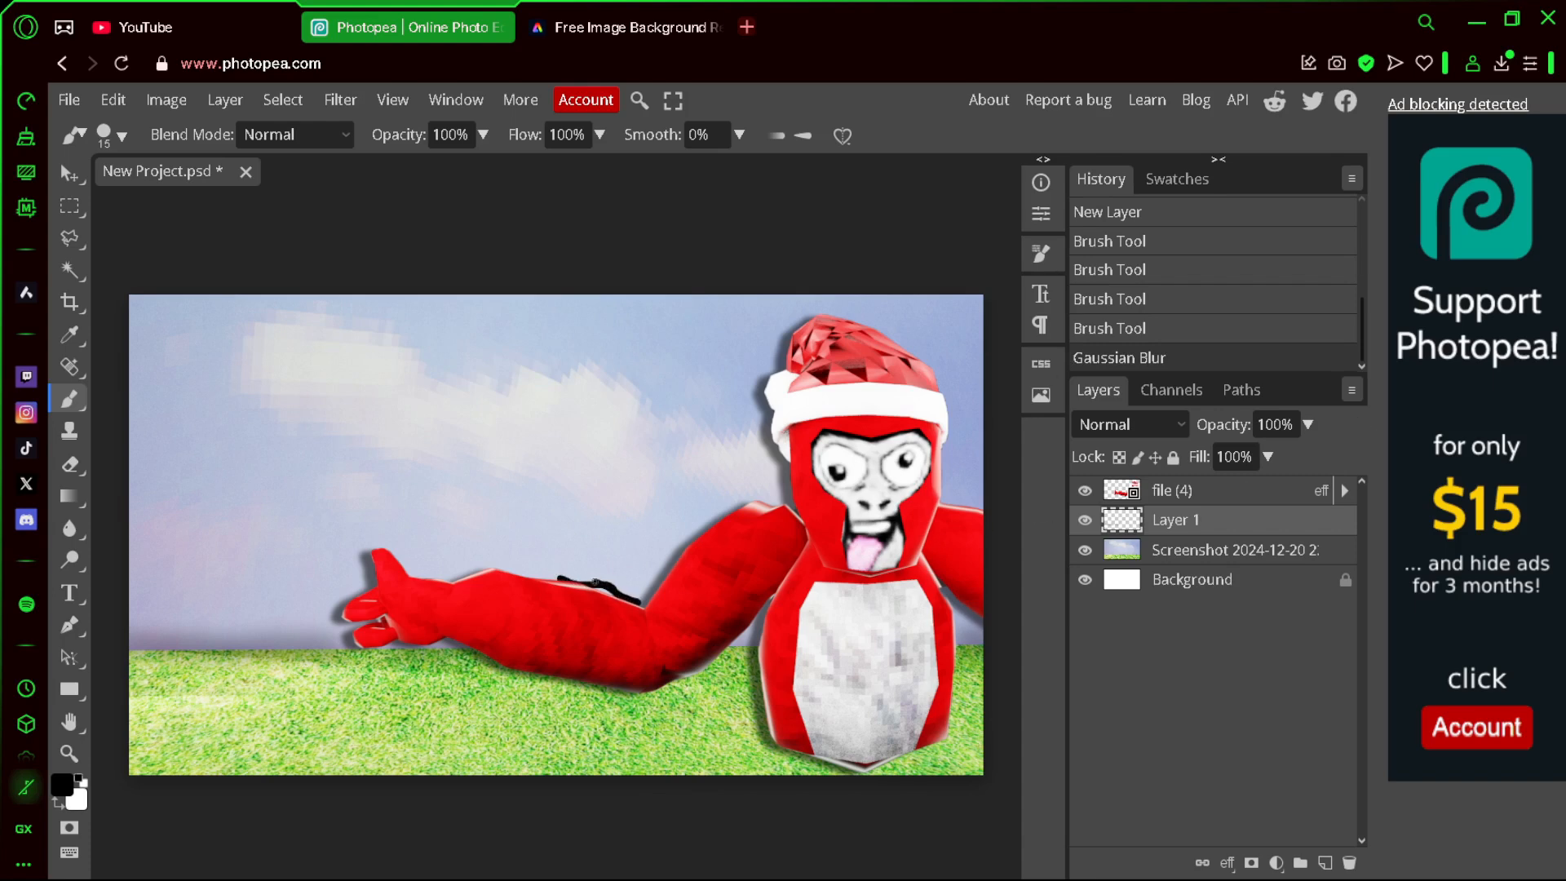
- Paint black shadow strokes on Layer 1 along the gorilla's outstretched arm and both sides of its body
left_click_drag(540, 575, 496, 565)
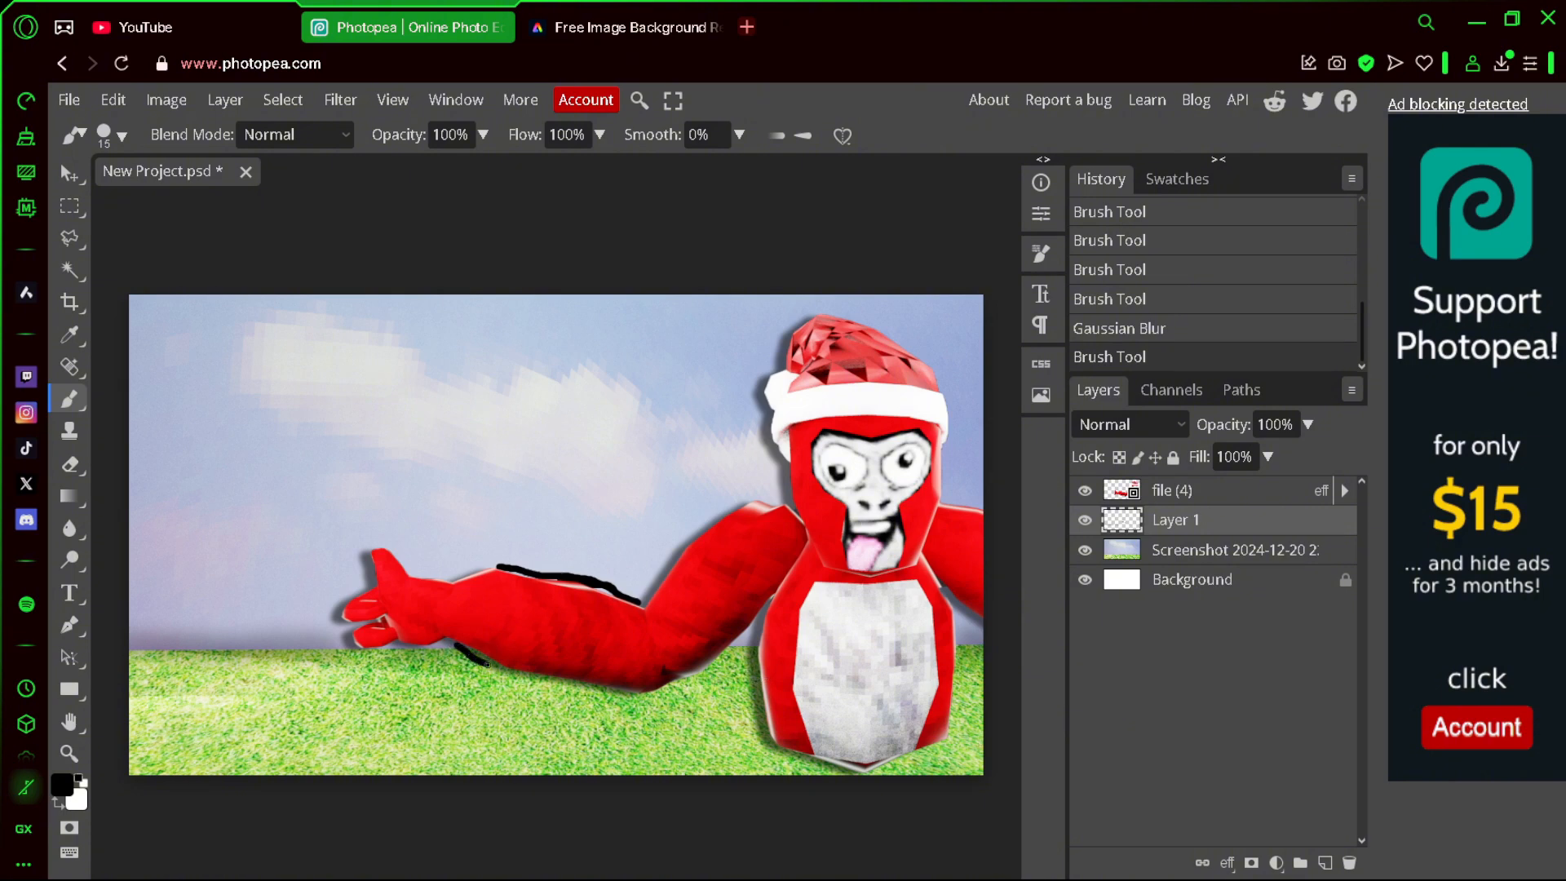
left_click_drag(487, 663, 499, 671)
left_click_drag(741, 688, 765, 752)
left_click_drag(970, 646, 967, 766)
- Soften the painted arm and body shadows on Layer 1 with a Gaussian Blur
left_click(340, 100)
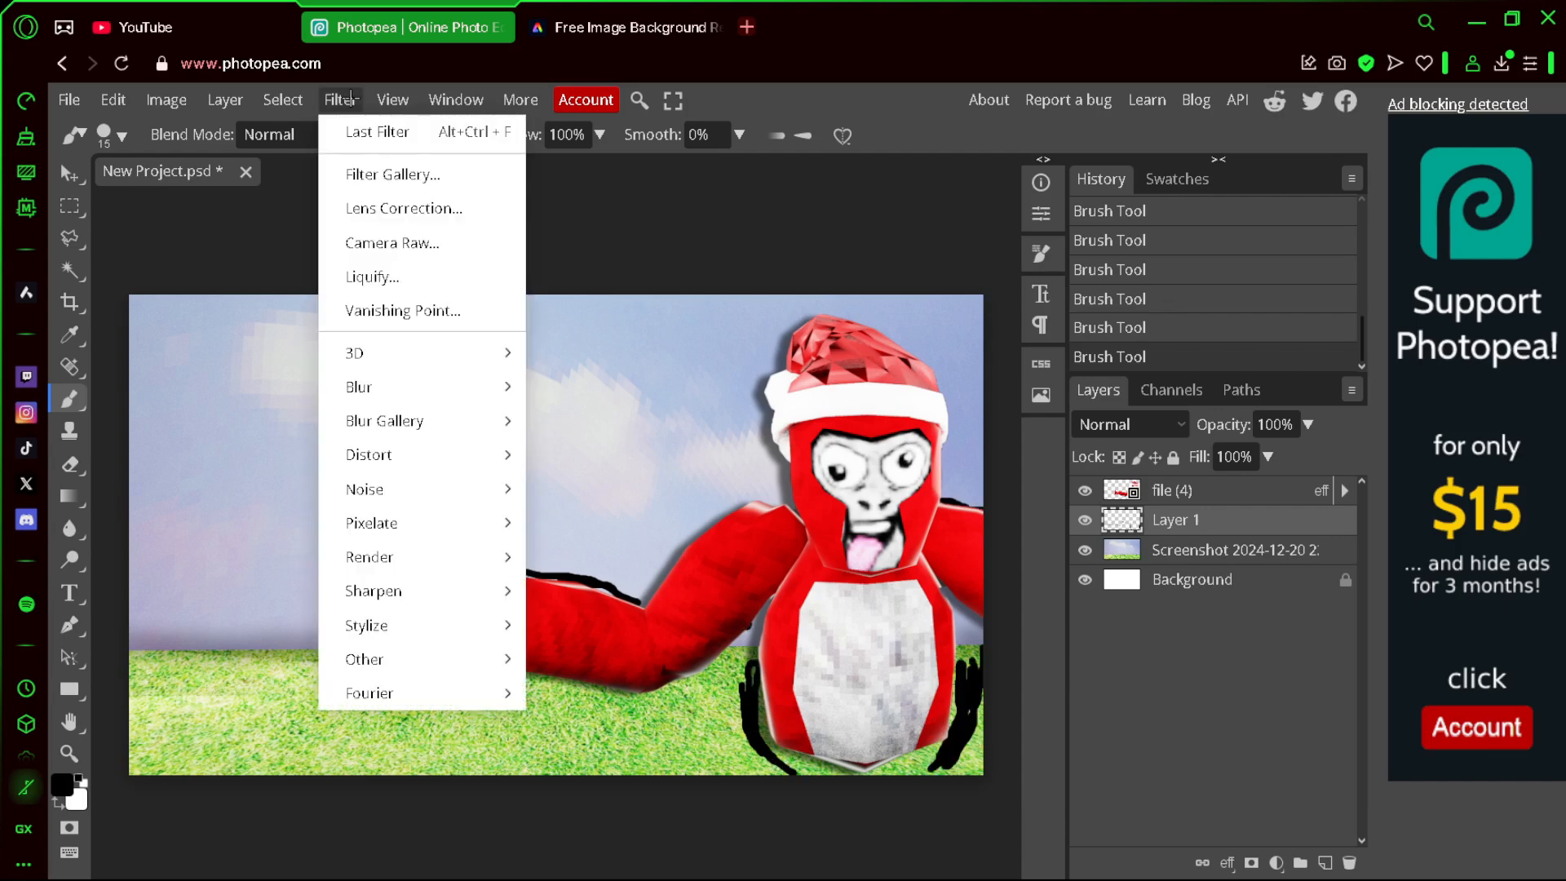
mouse_move(423, 424)
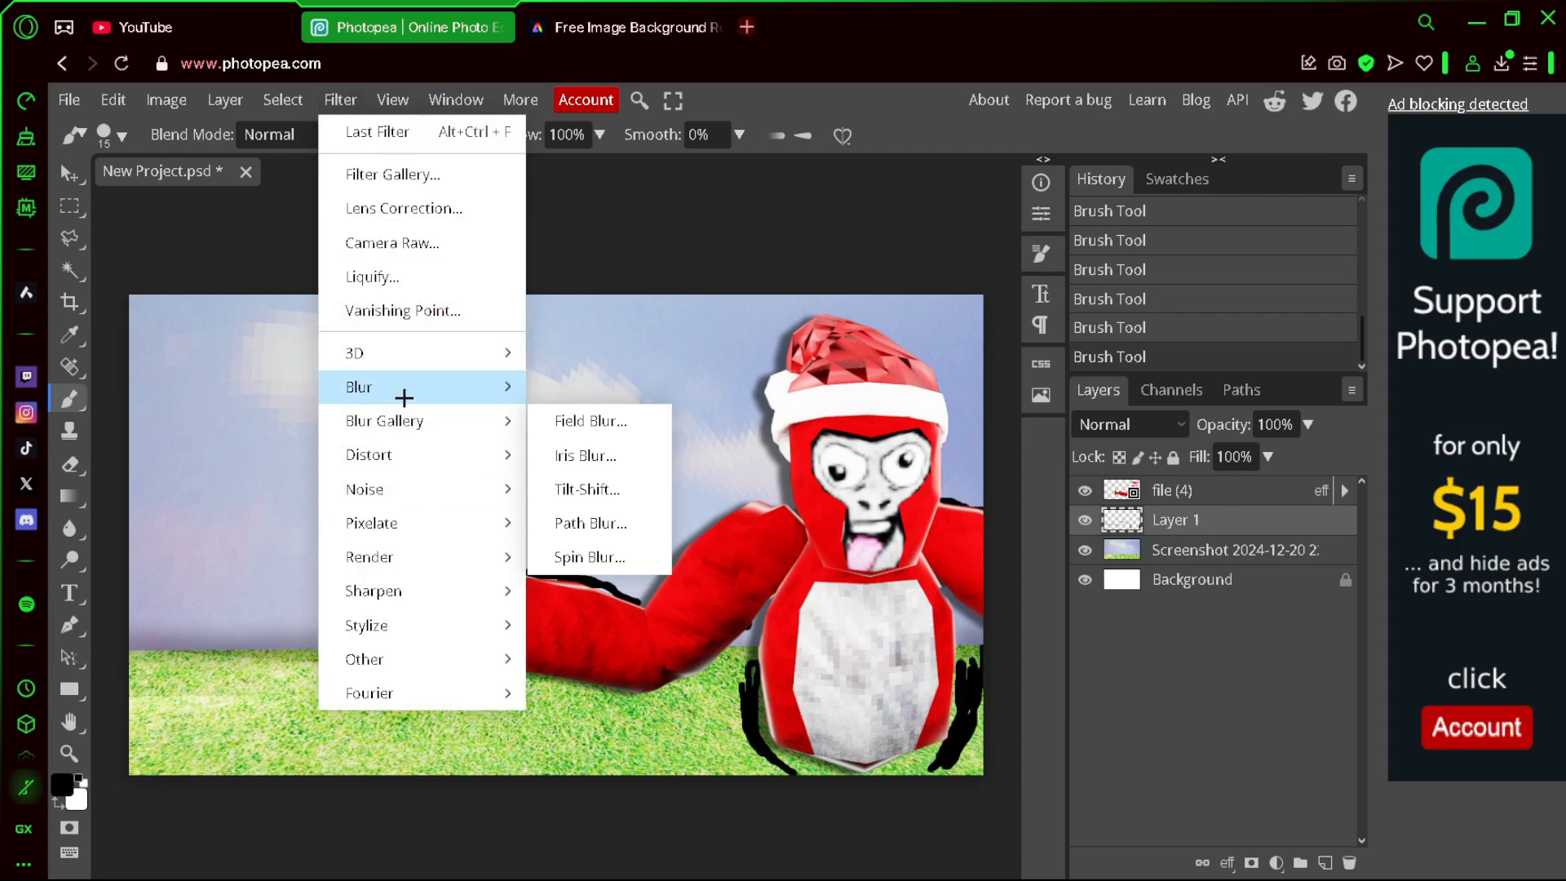
mouse_move(402, 389)
left_click(609, 523)
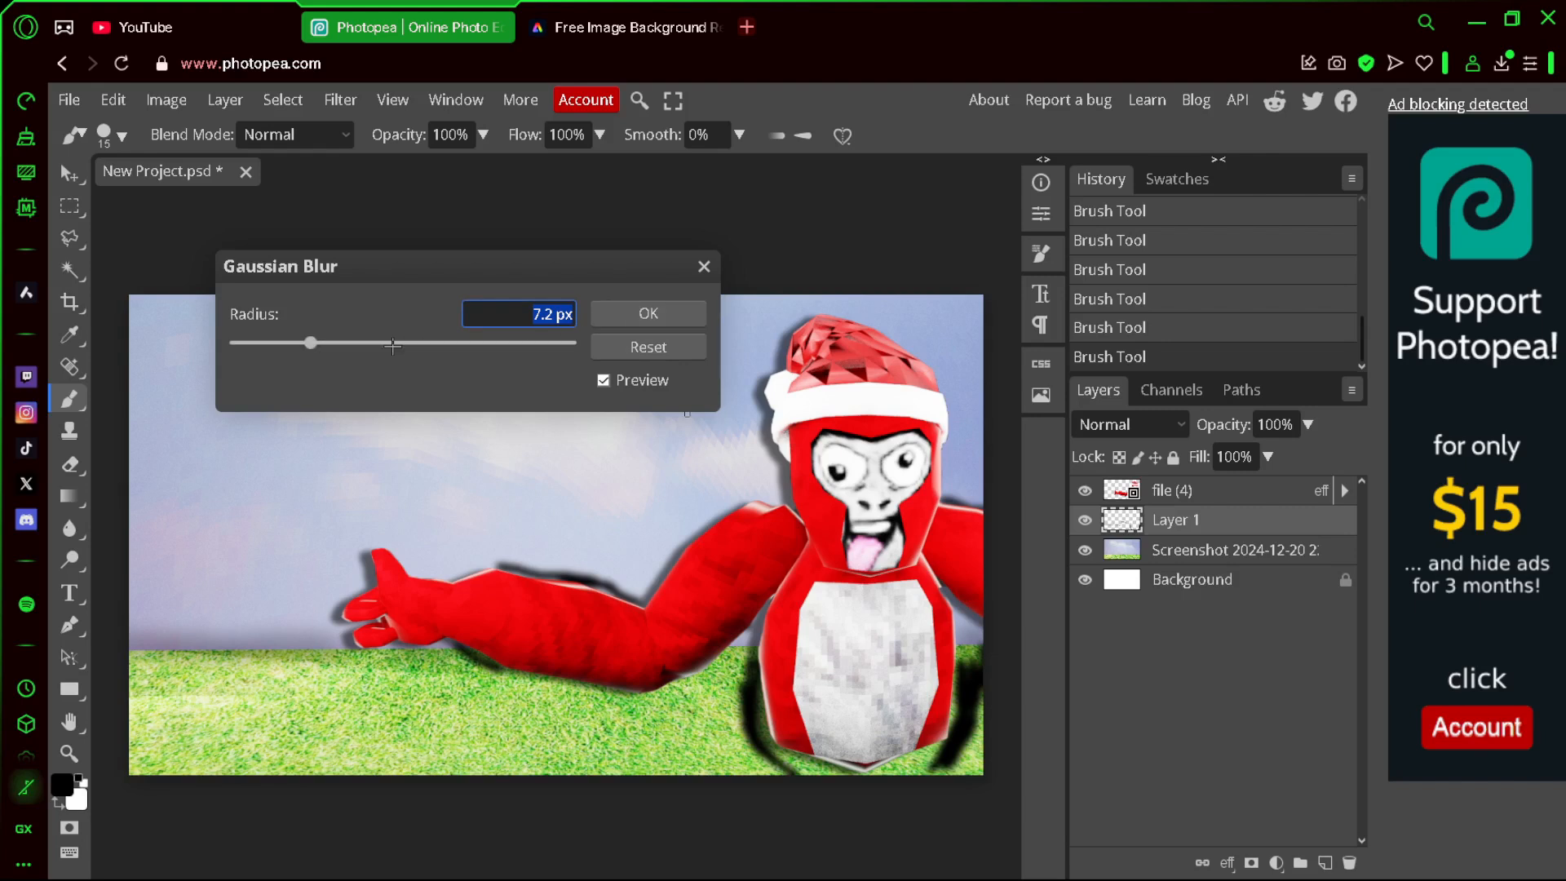
left_click_drag(318, 345, 359, 347)
key("Return")
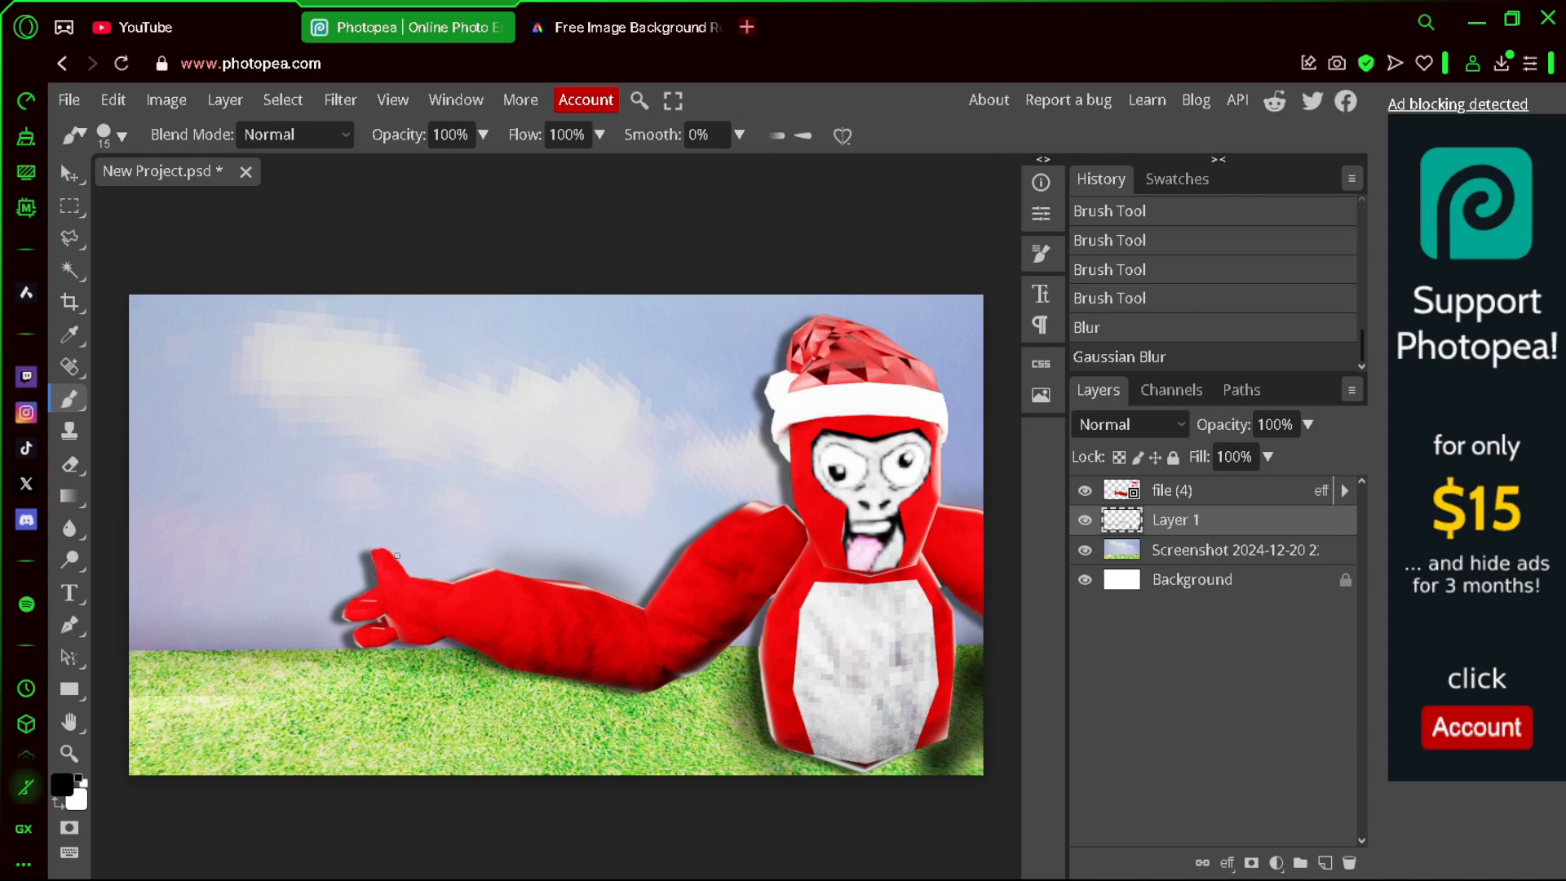
- Place the hammer image file (4) from the gtag video folder and scale it to 112.69% over the gorilla's hand at X 559, Y 594 px
left_click(624, 24)
left_click(408, 27)
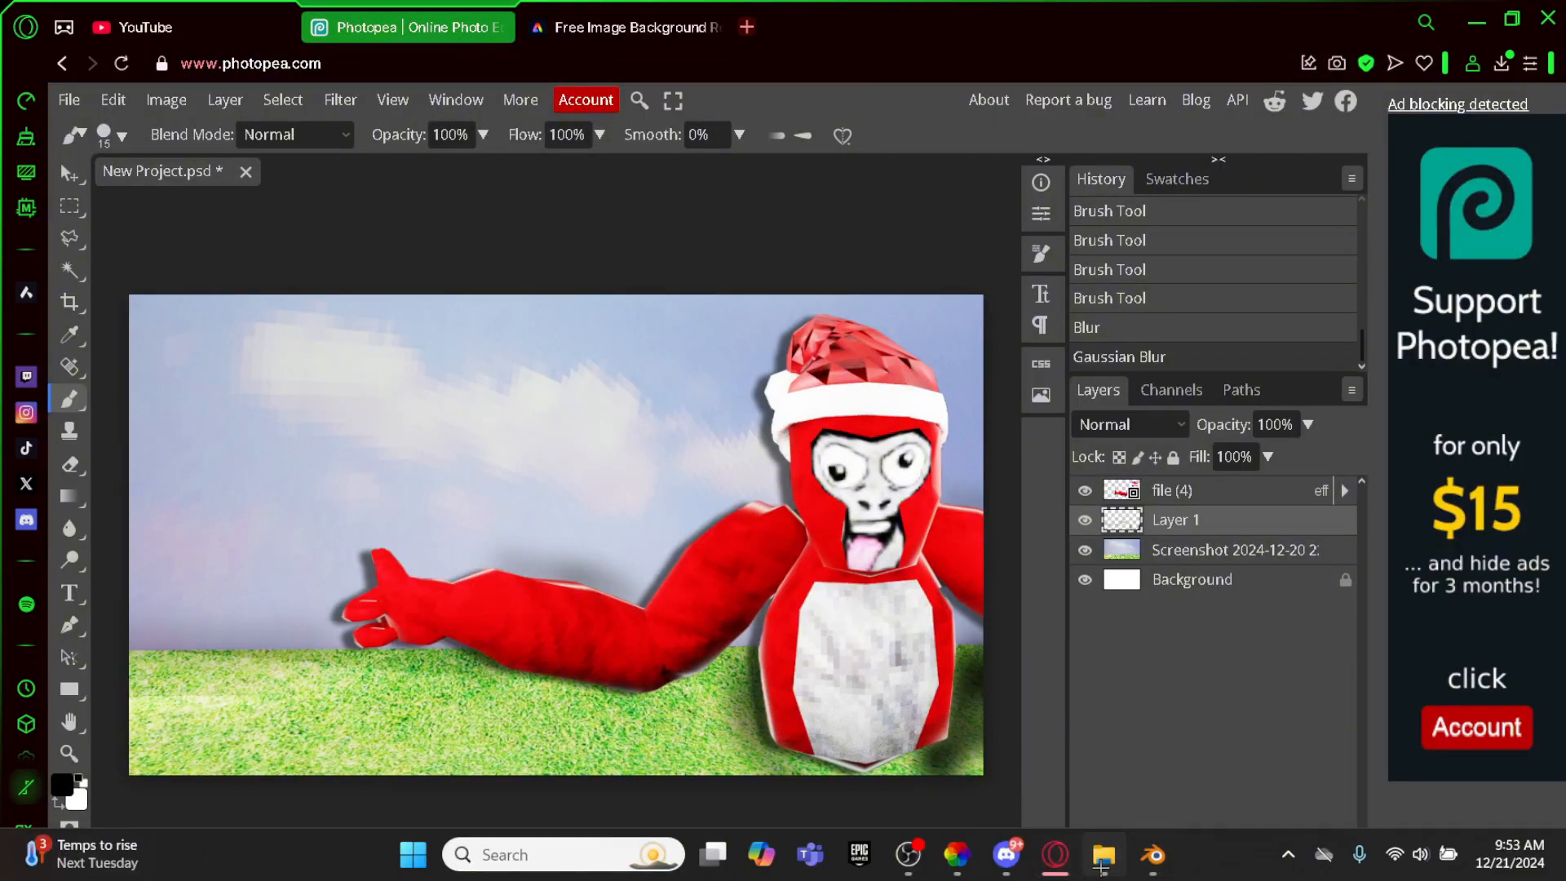
left_click(1101, 858)
scroll(1264, 419, "down", 5)
scroll(1256, 424, "up", 10)
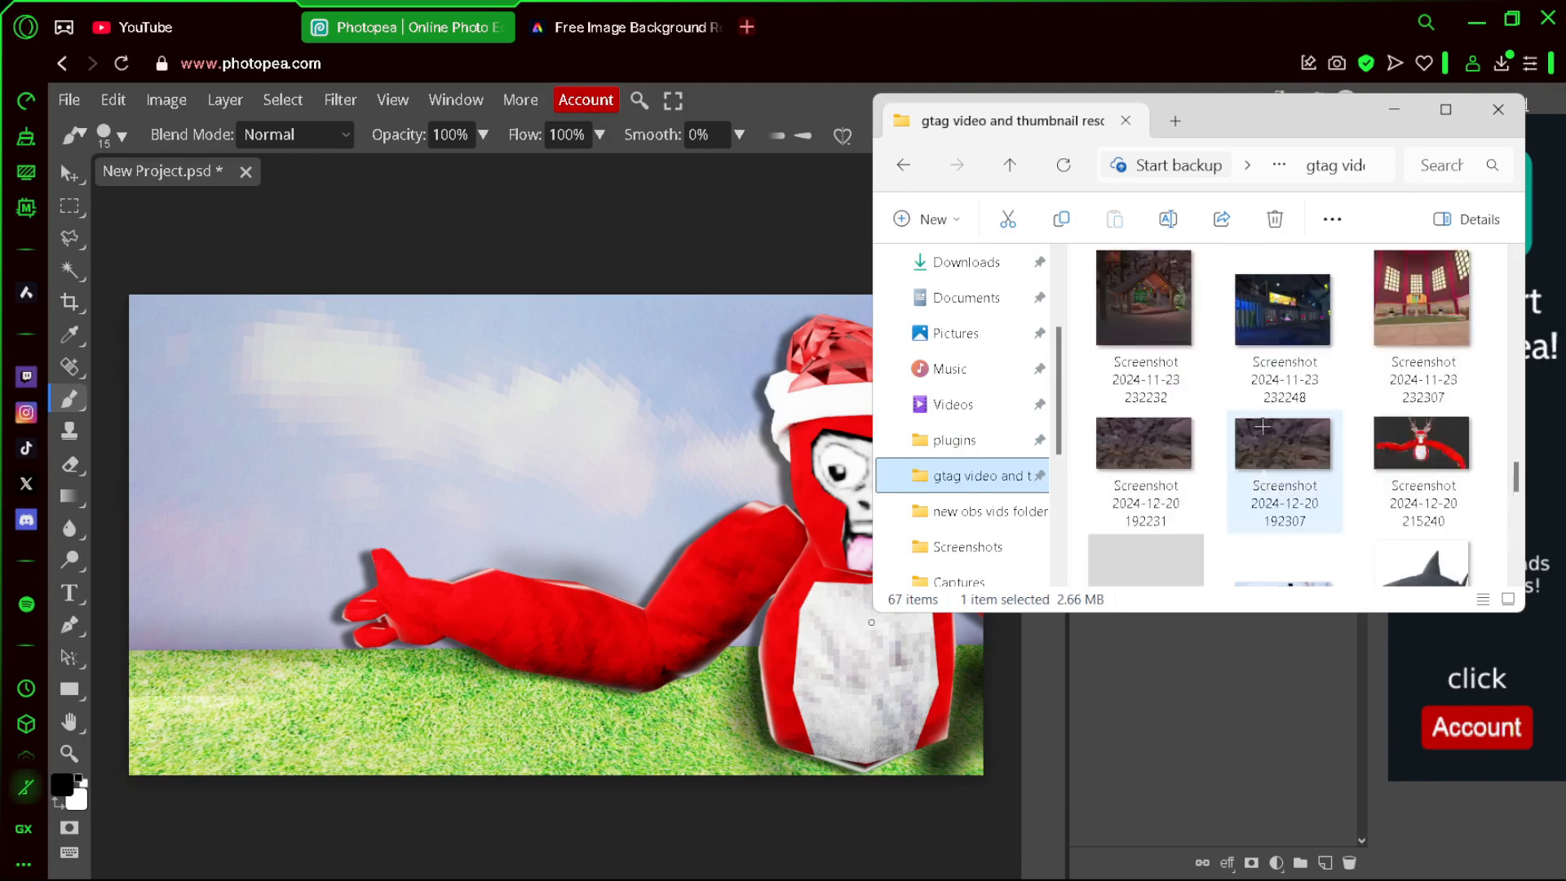
scroll(1308, 420, "up", 3)
left_click_drag(1276, 444, 666, 691)
left_click_drag(612, 552, 420, 561)
left_click_drag(463, 690, 445, 661)
left_click_drag(388, 599, 410, 622)
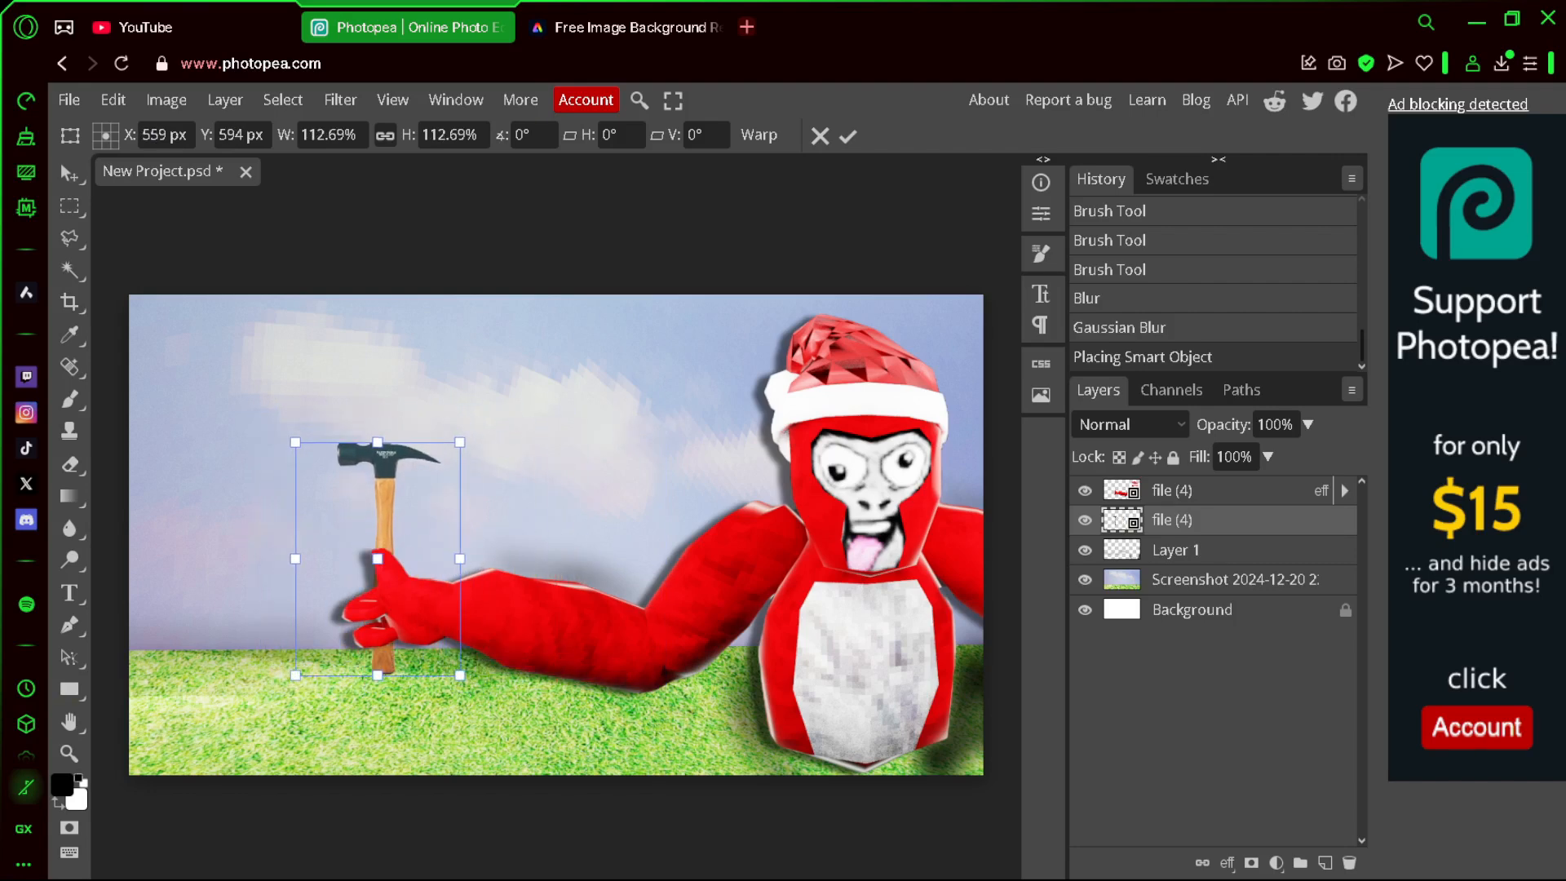
- Rotate the hammer to -19.9° and reposition it in the gorilla's hand at X 519, Y 662 px
left_click(100, 98)
mouse_move(307, 641)
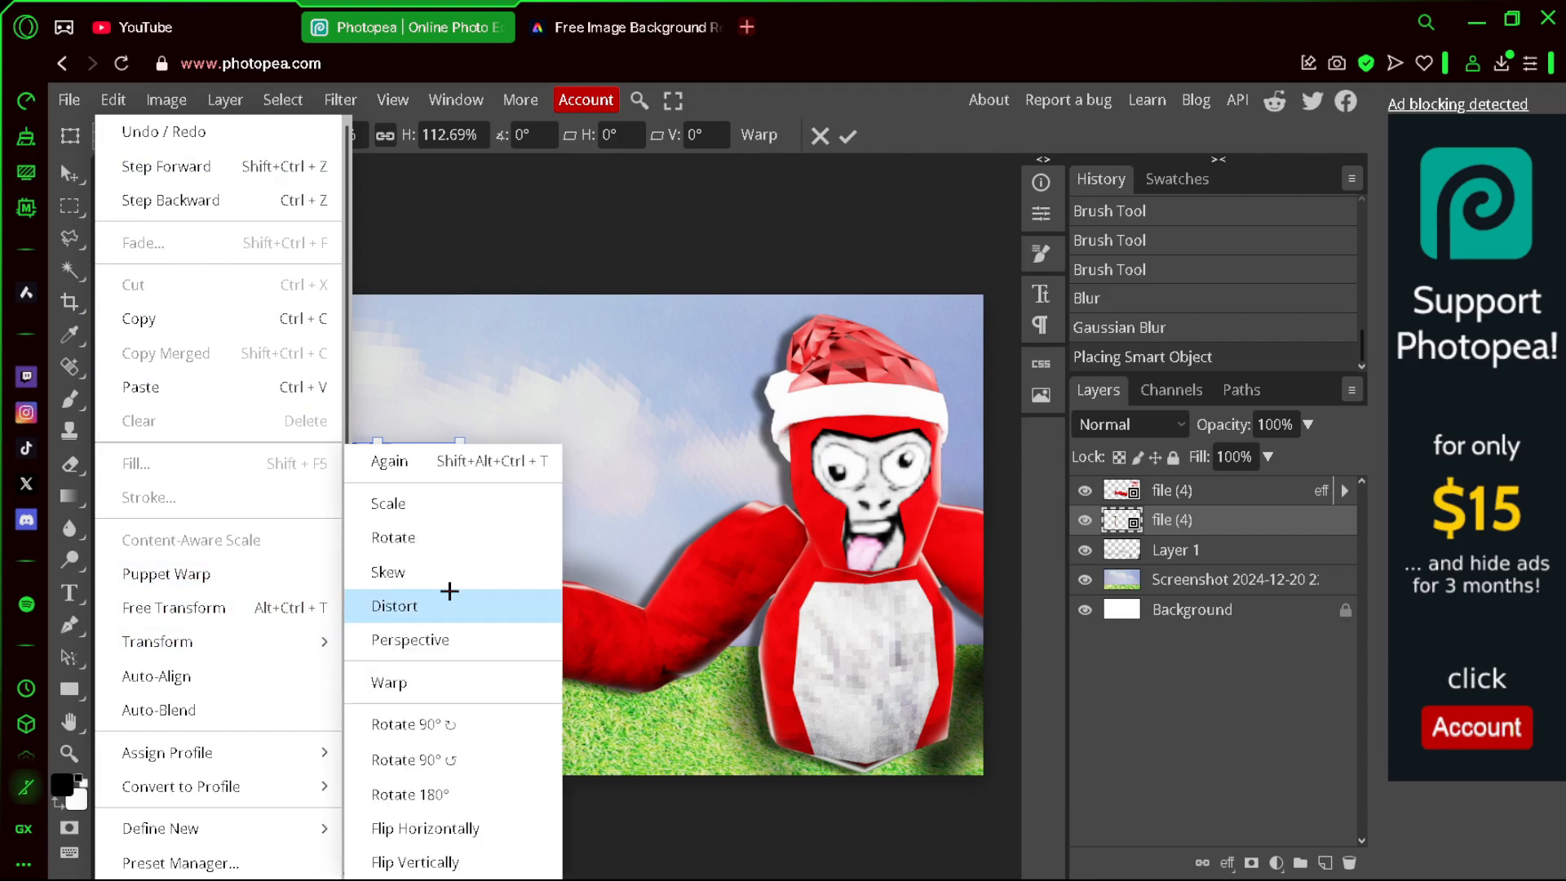
left_click(426, 536)
left_click_drag(462, 659, 502, 630)
left_click_drag(366, 497, 347, 528)
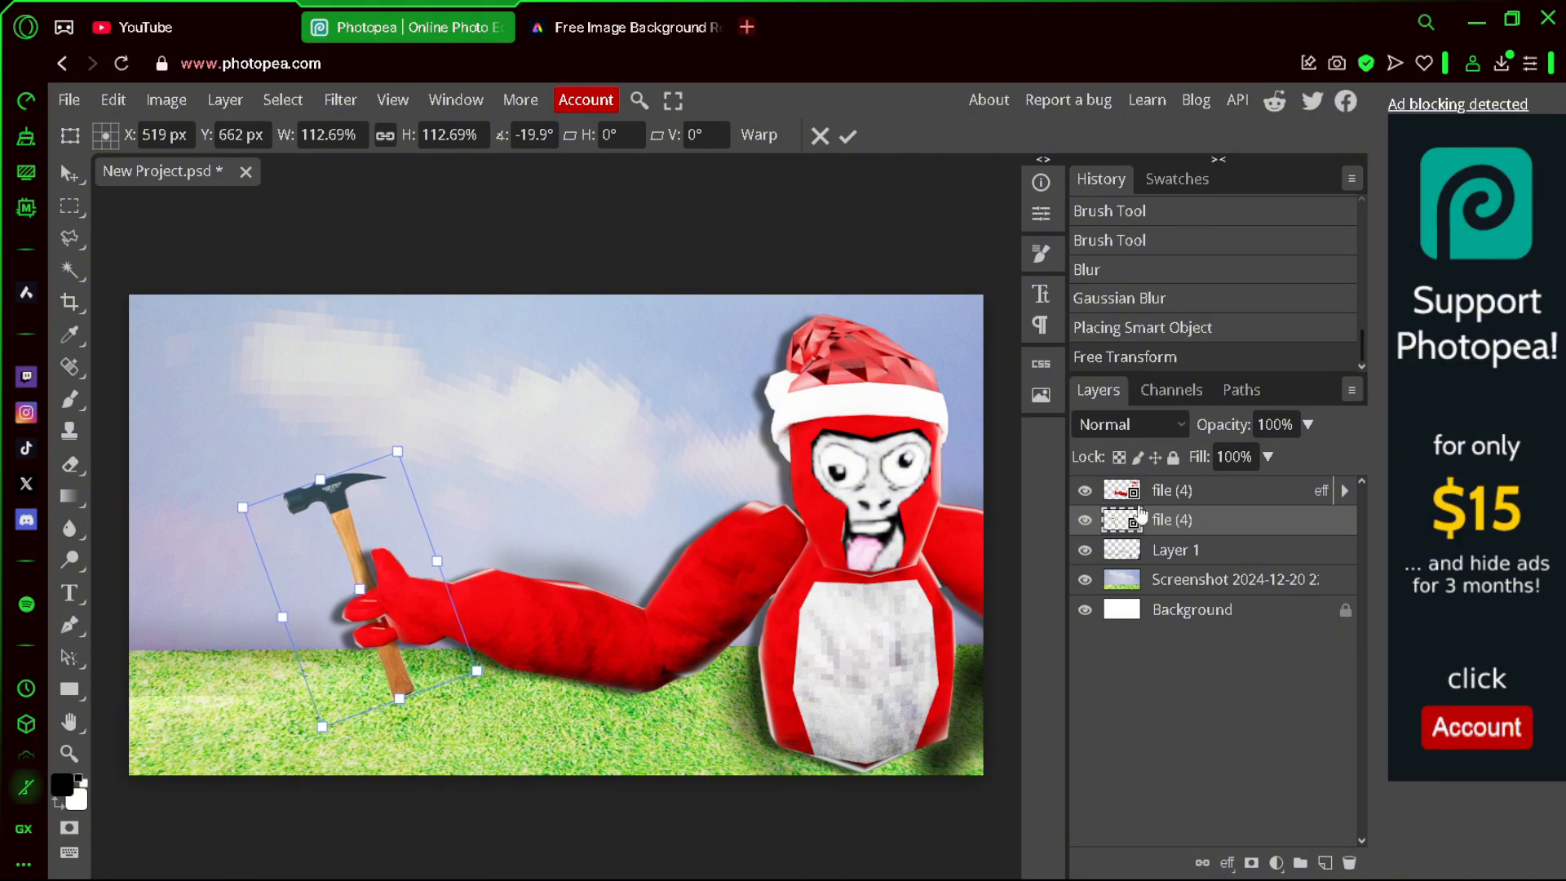
- Move the hammer layer above the gorilla layer and set its opacity to 0%
left_click_drag(1181, 521, 1186, 485)
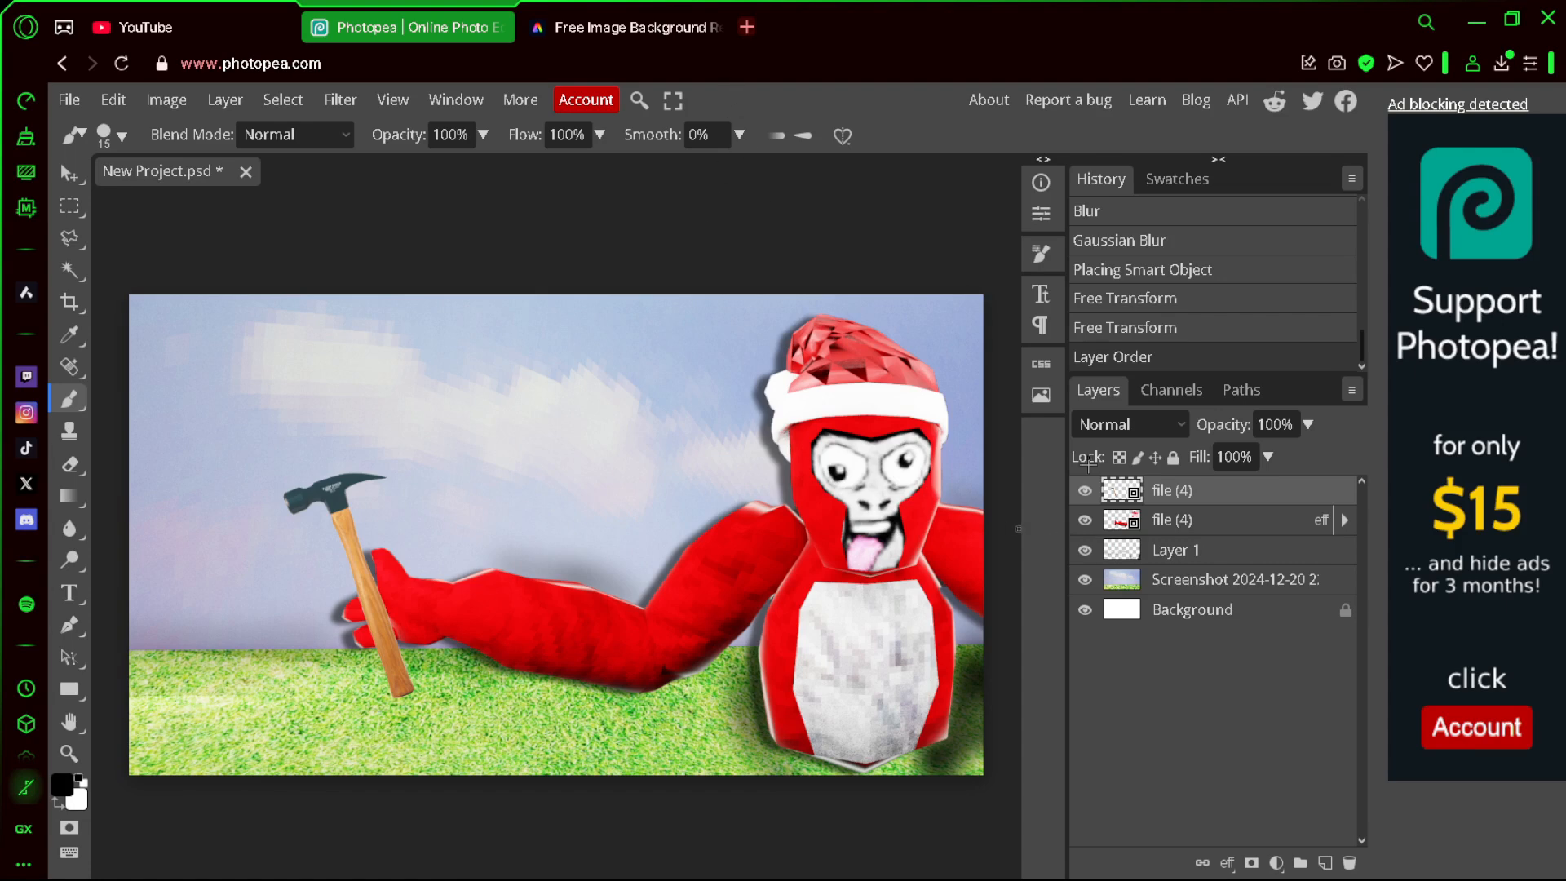
right_click(1277, 493)
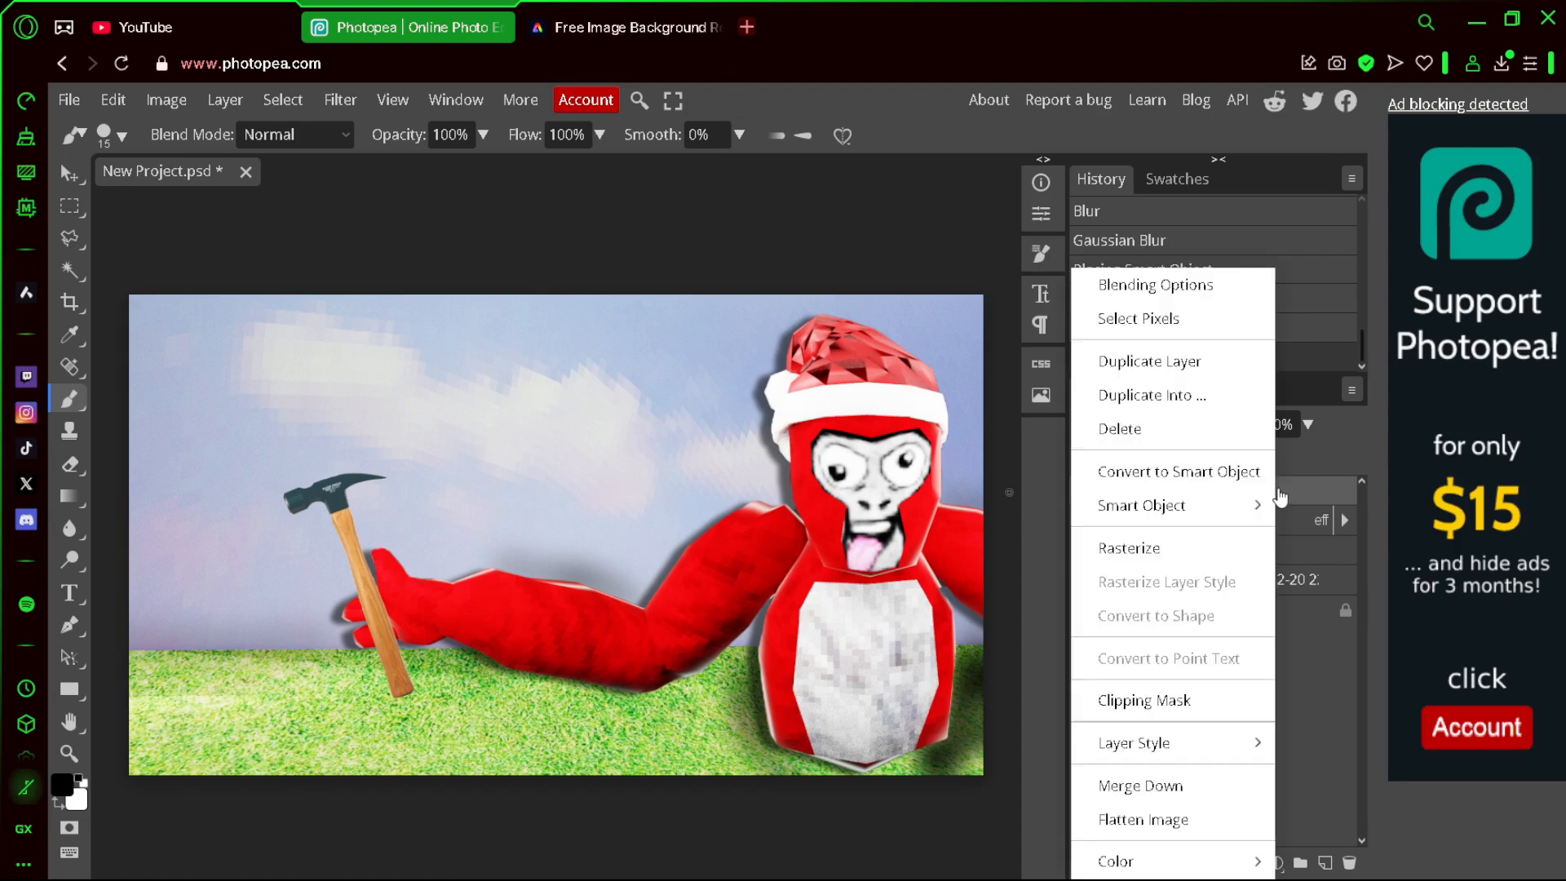
left_click(1161, 283)
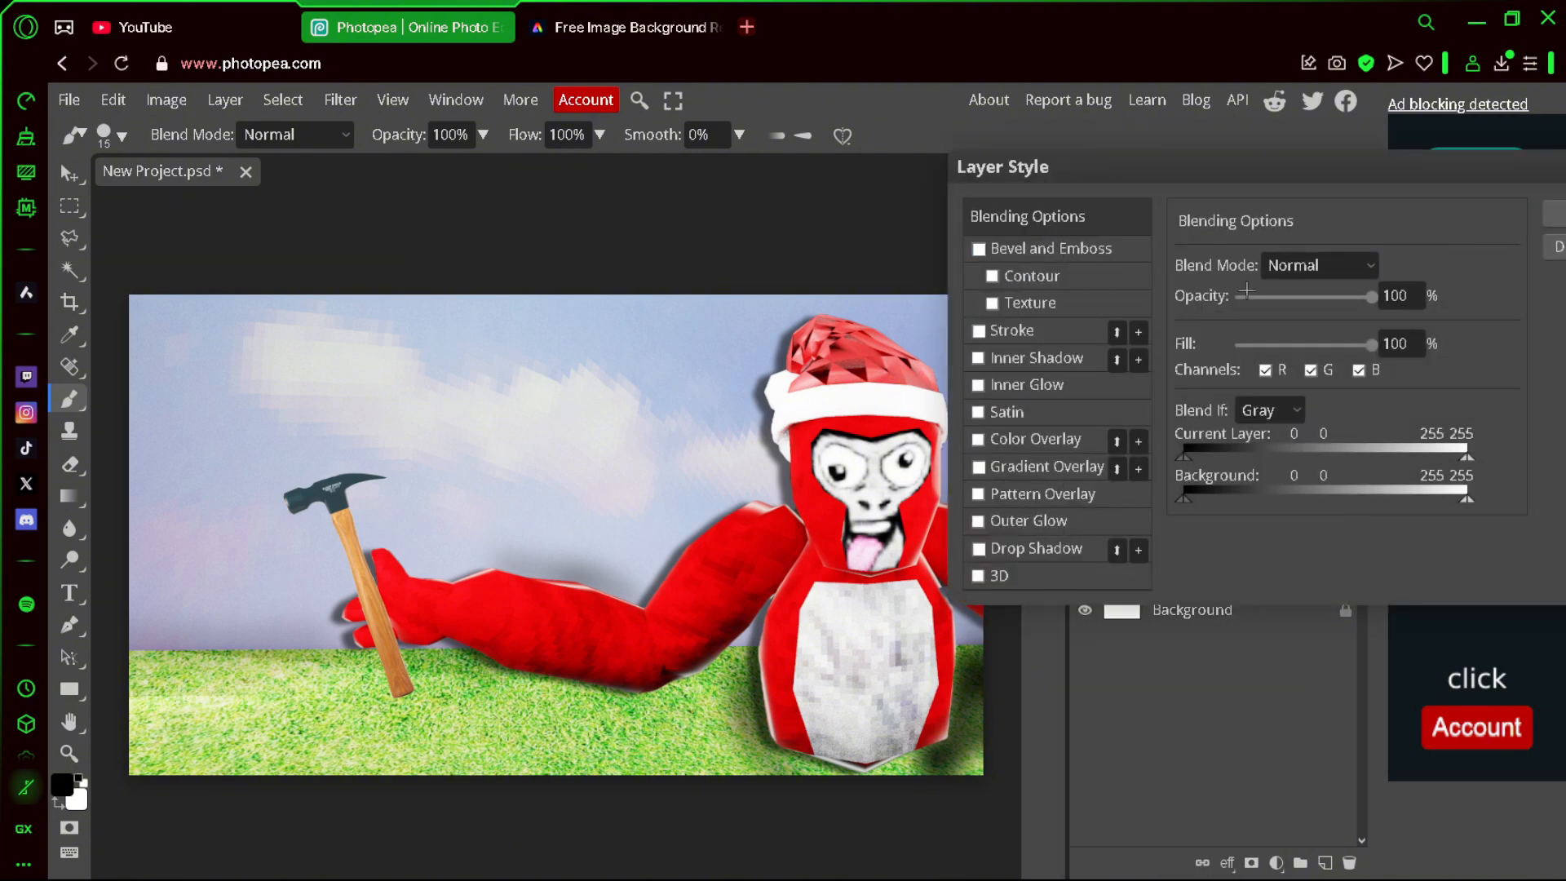
left_click_drag(1371, 295, 1156, 301)
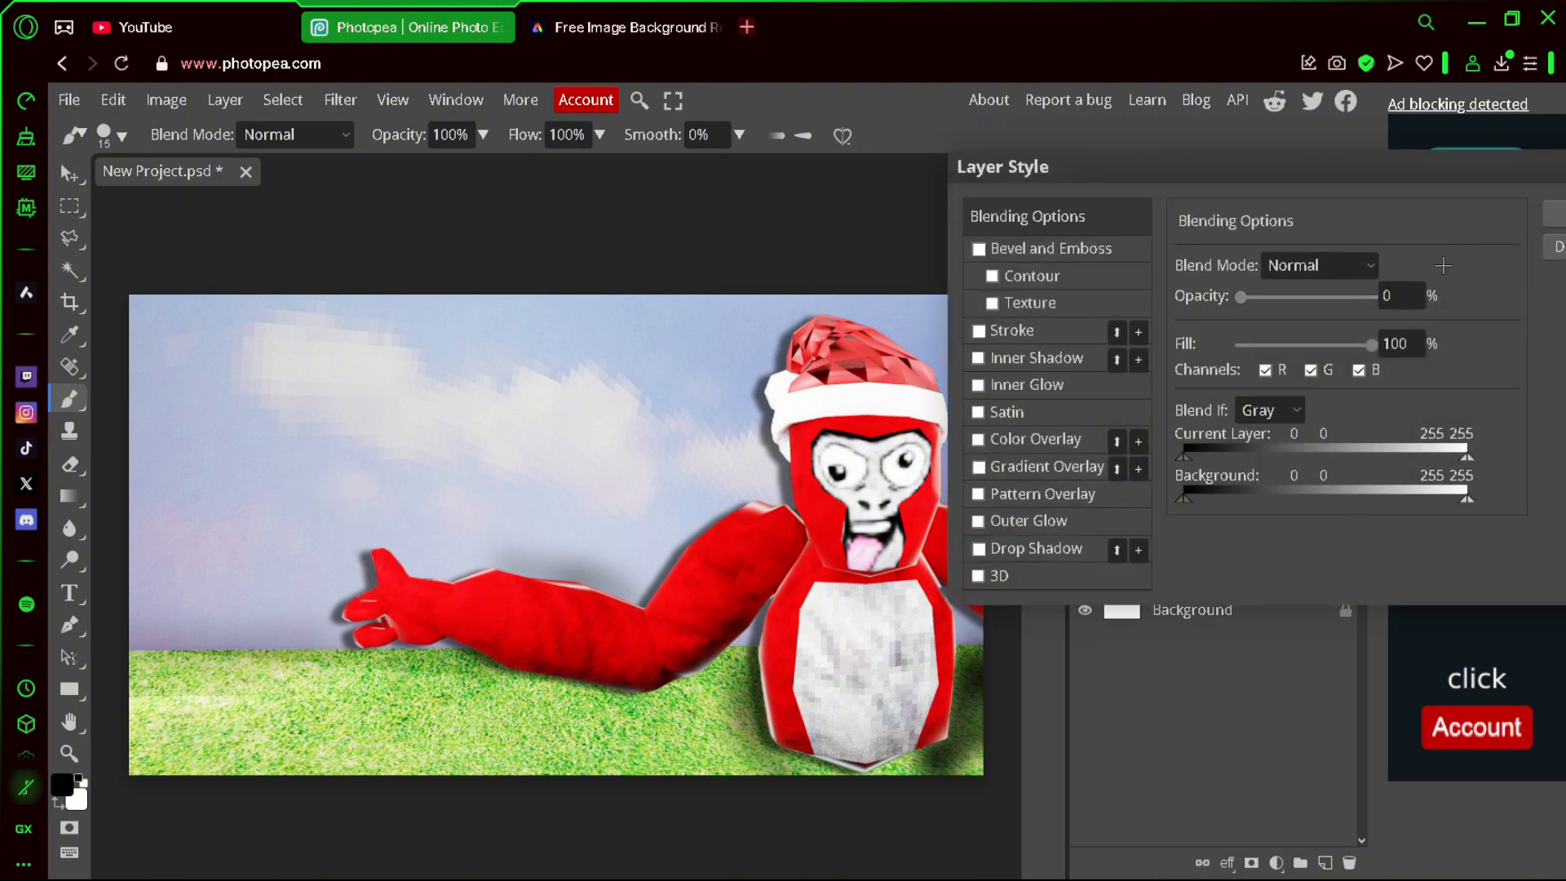
left_click(1554, 214)
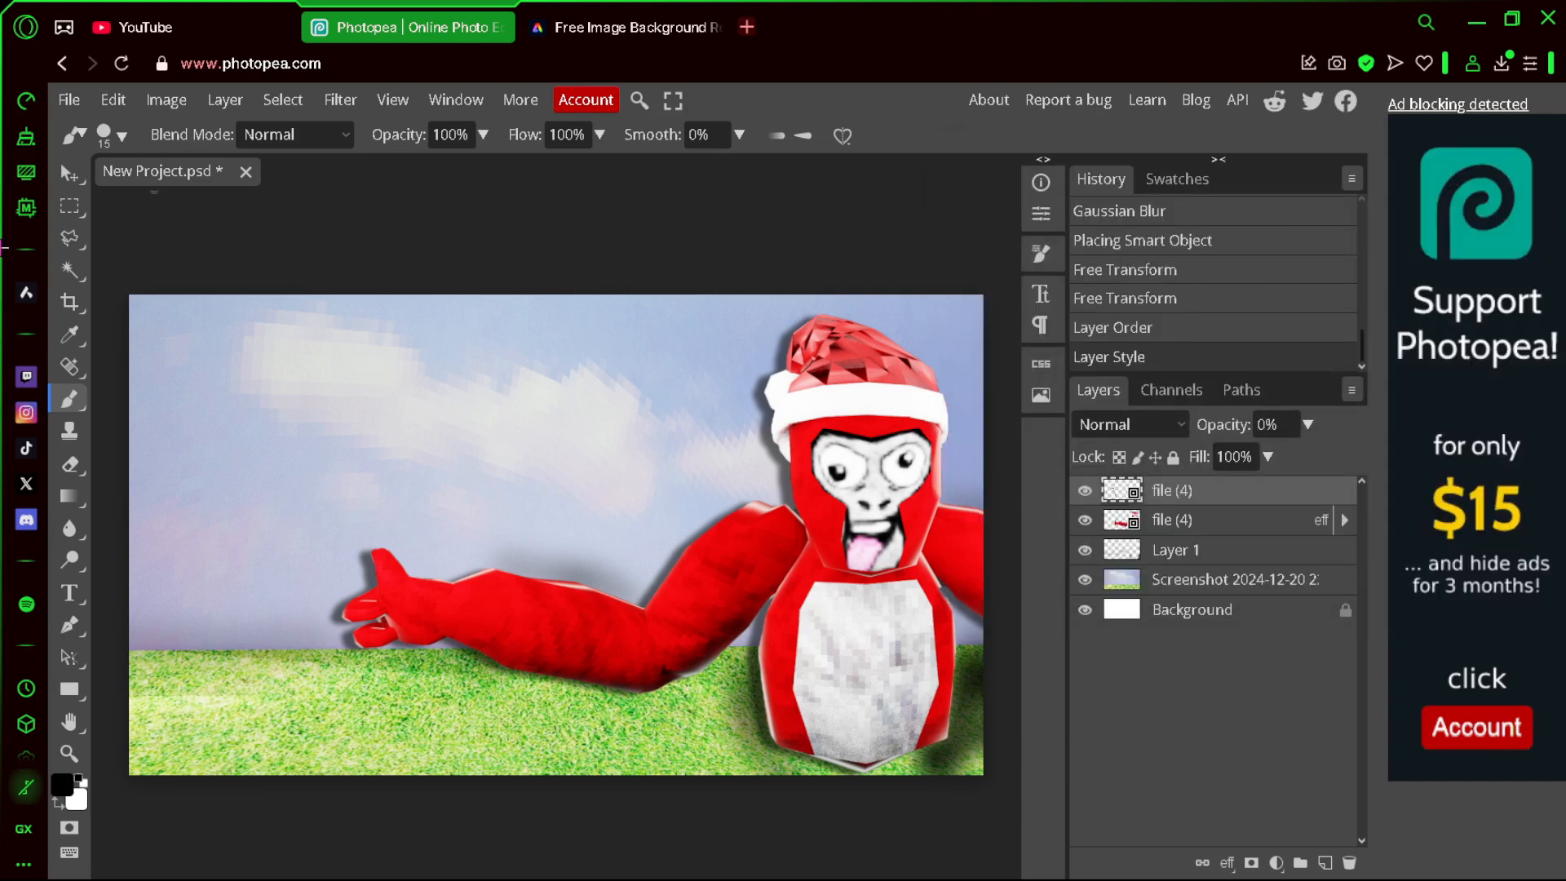
- Lasso the gorilla's lower fingers where they wrap around the handle and rasterize the hammer layer
left_click(71, 235)
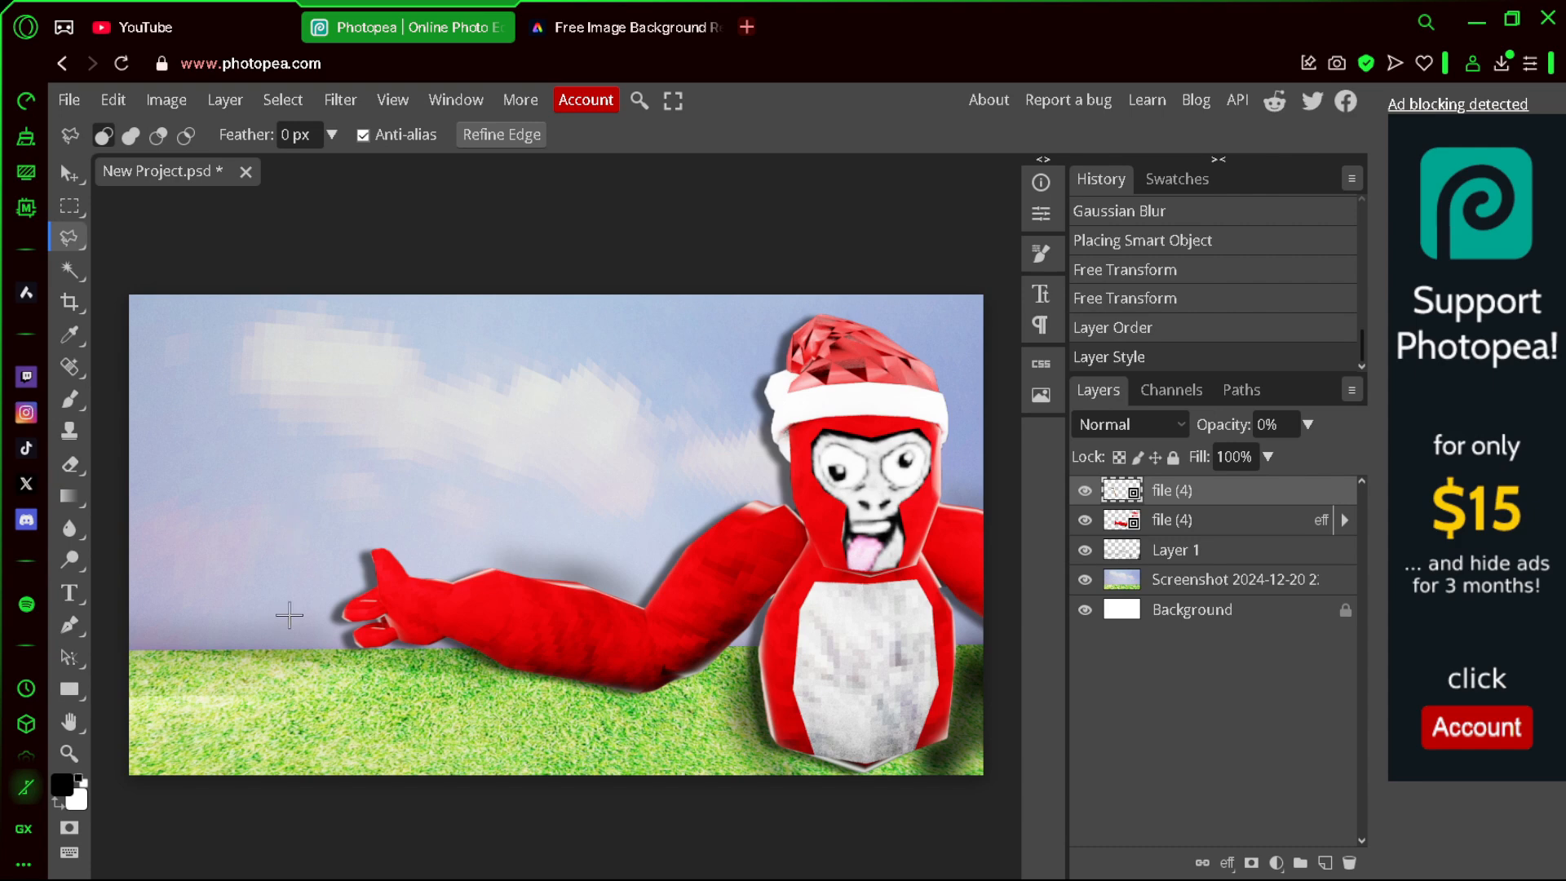
scroll(291, 698, "up", 2)
scroll(291, 699, "down", 2)
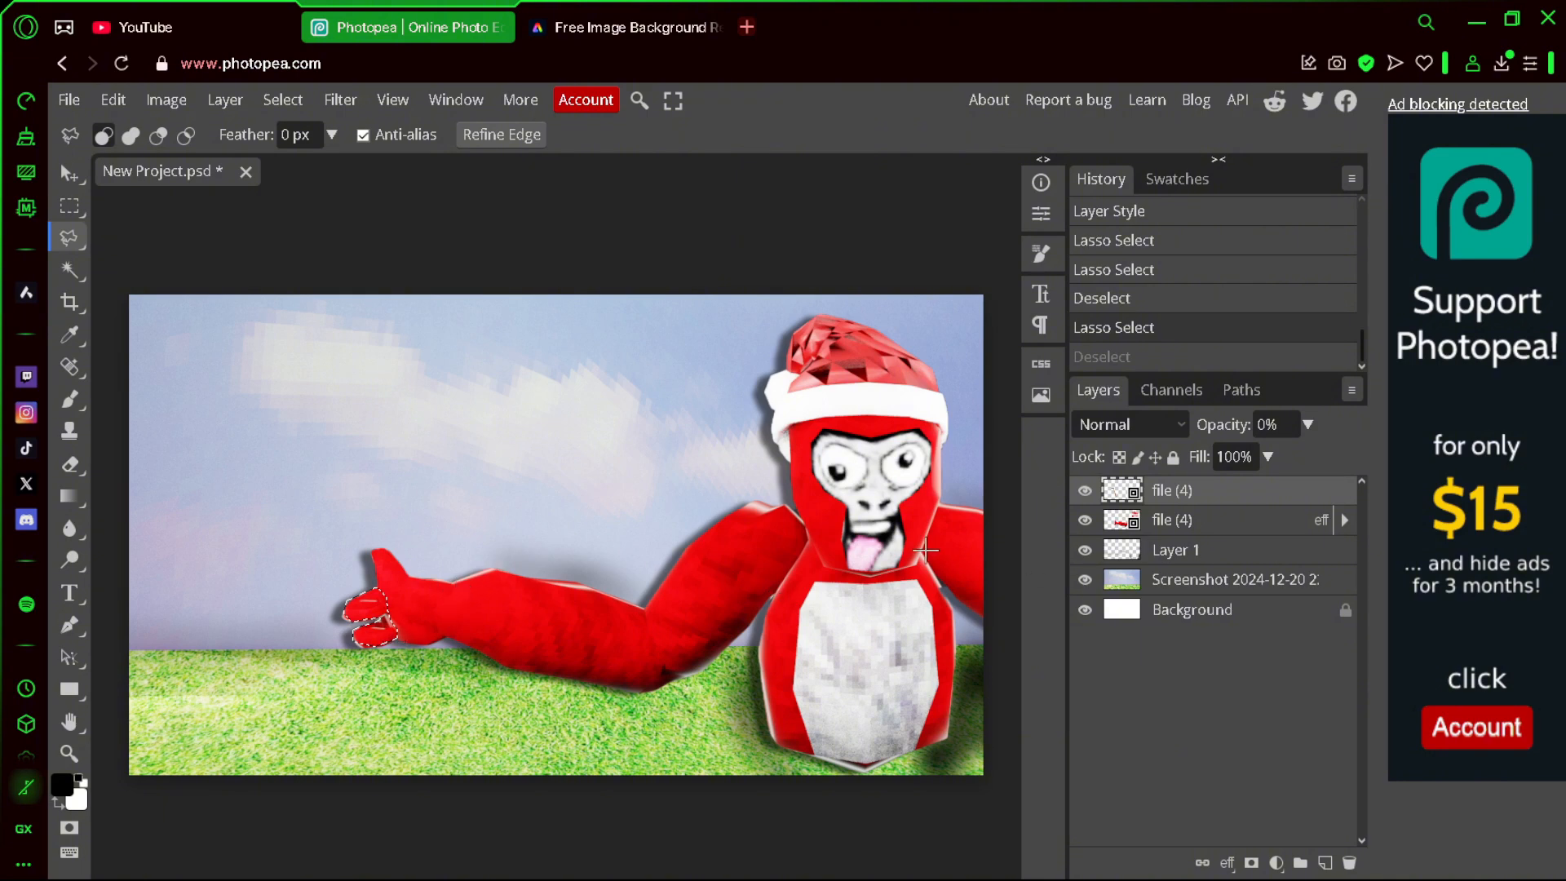
key("Delete")
key("Return")
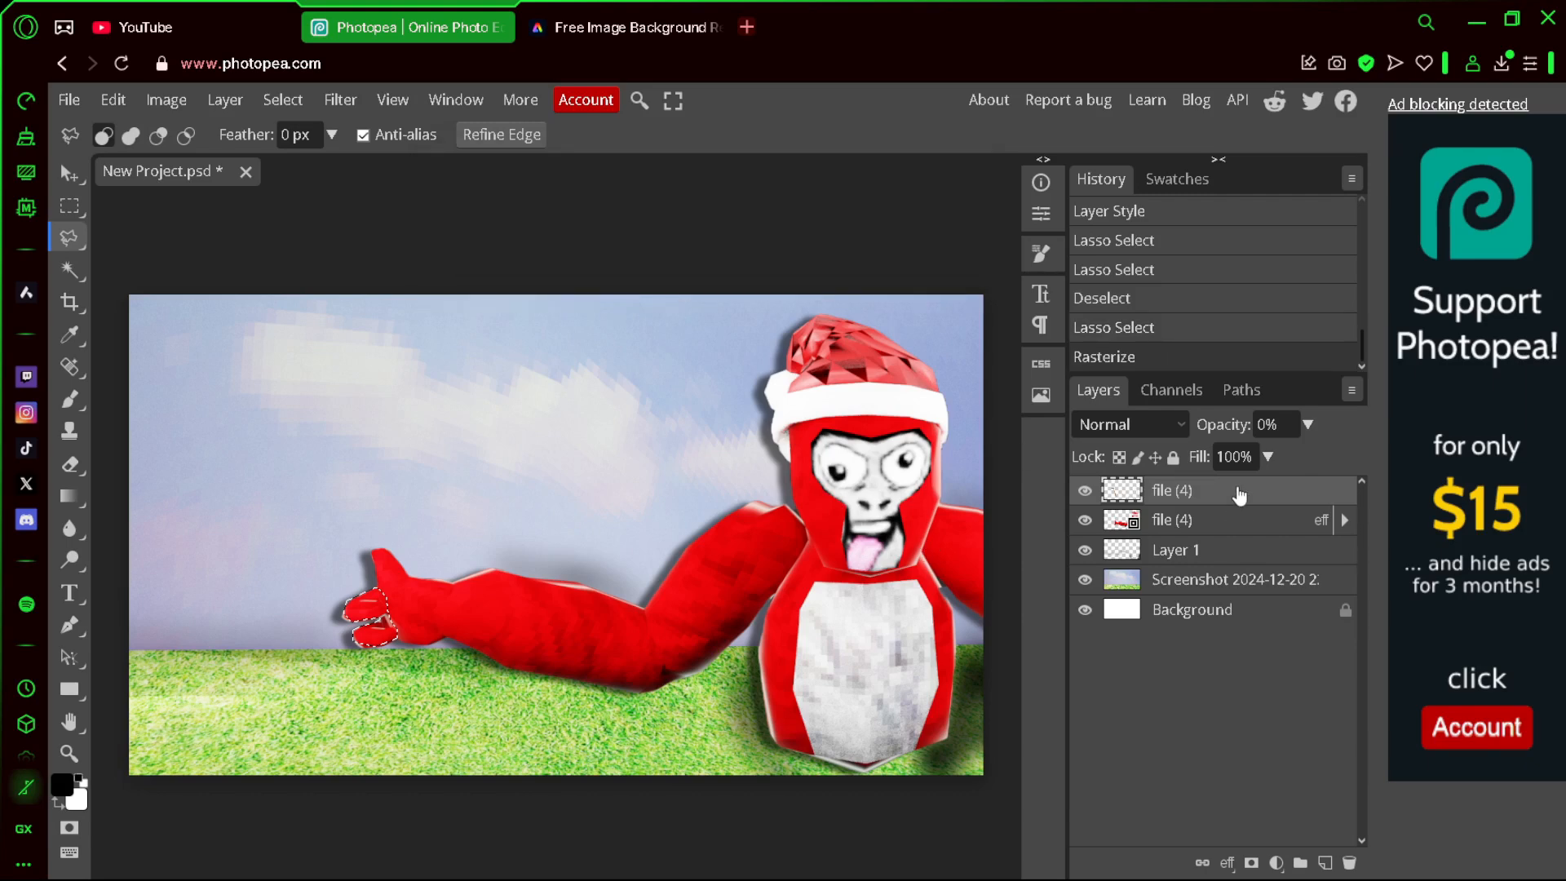
- Set the hammer layer's opacity to 95% in its blending options
right_click(1240, 495)
left_click(1112, 295)
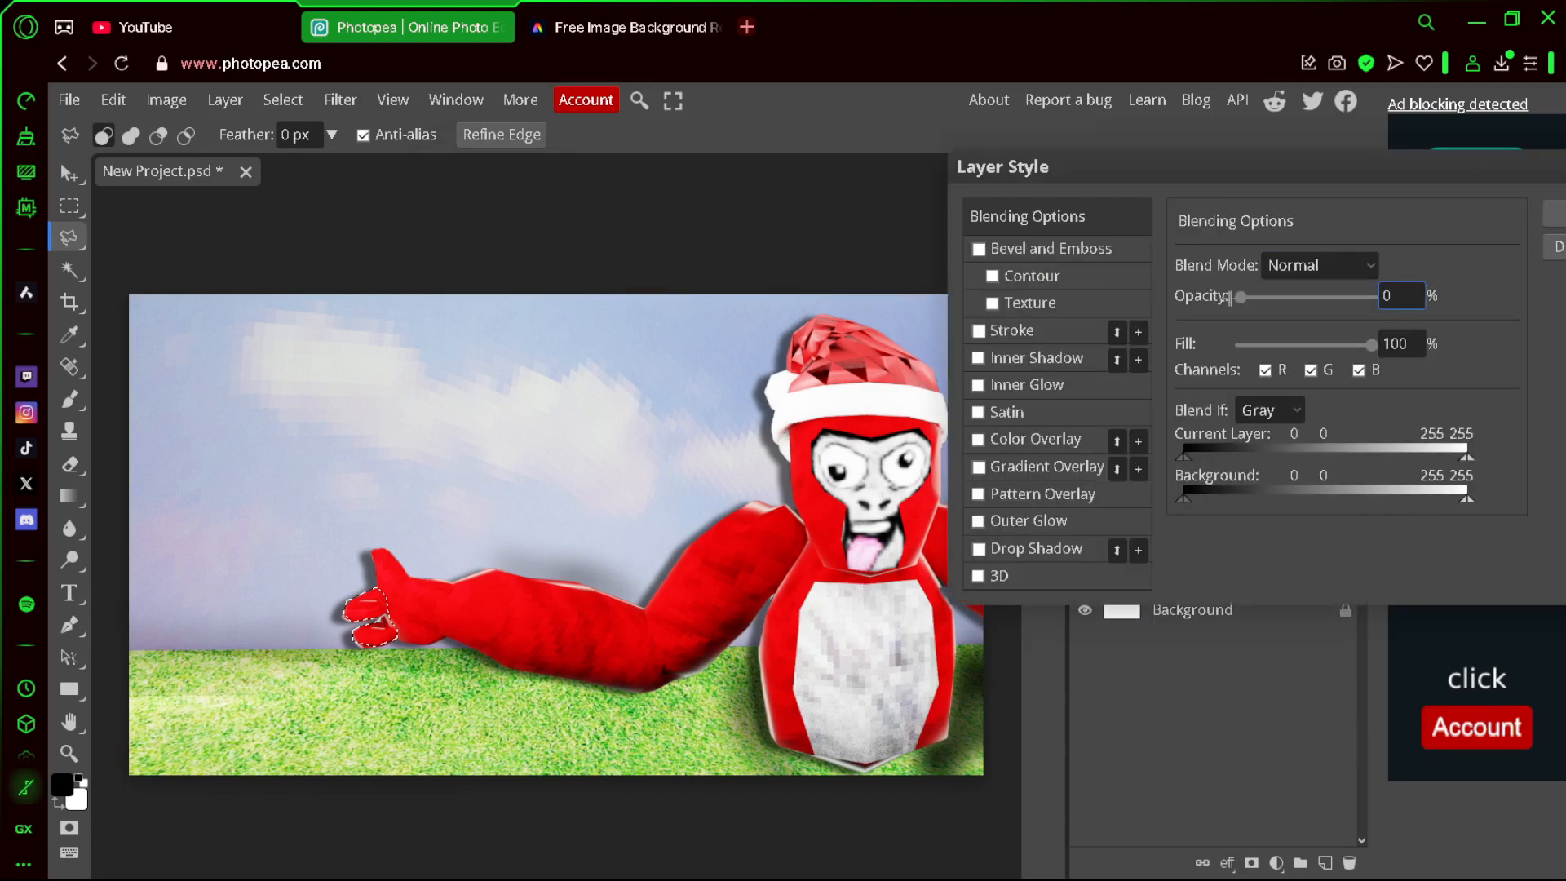
left_click_drag(1229, 297, 1368, 309)
left_click(1554, 214)
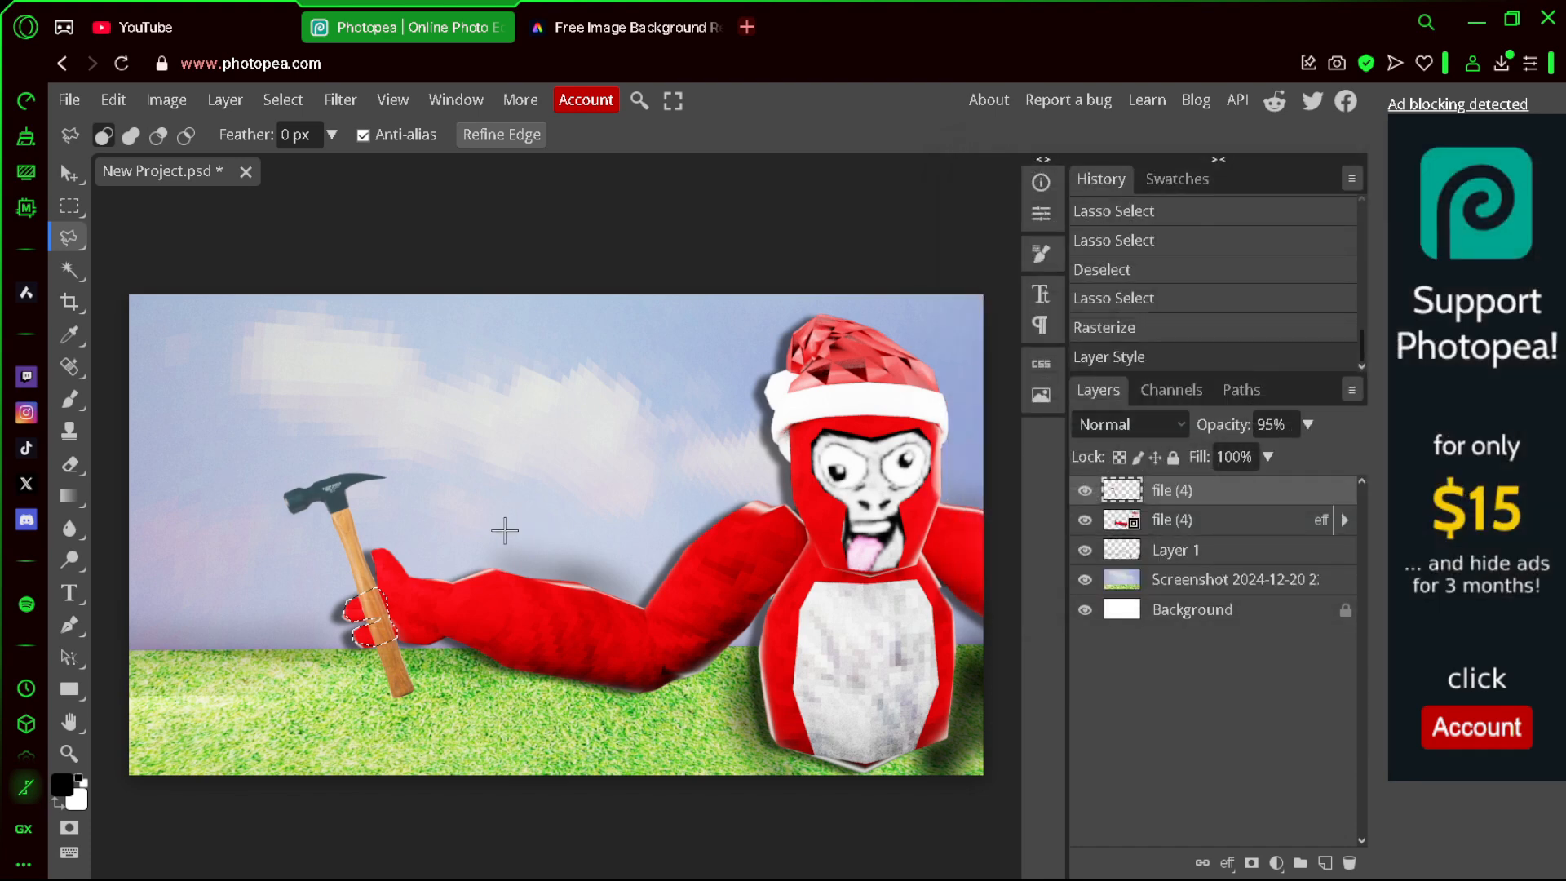
- Clear the part of the hammer handle inside the finger selection and deselect
key("Delete")
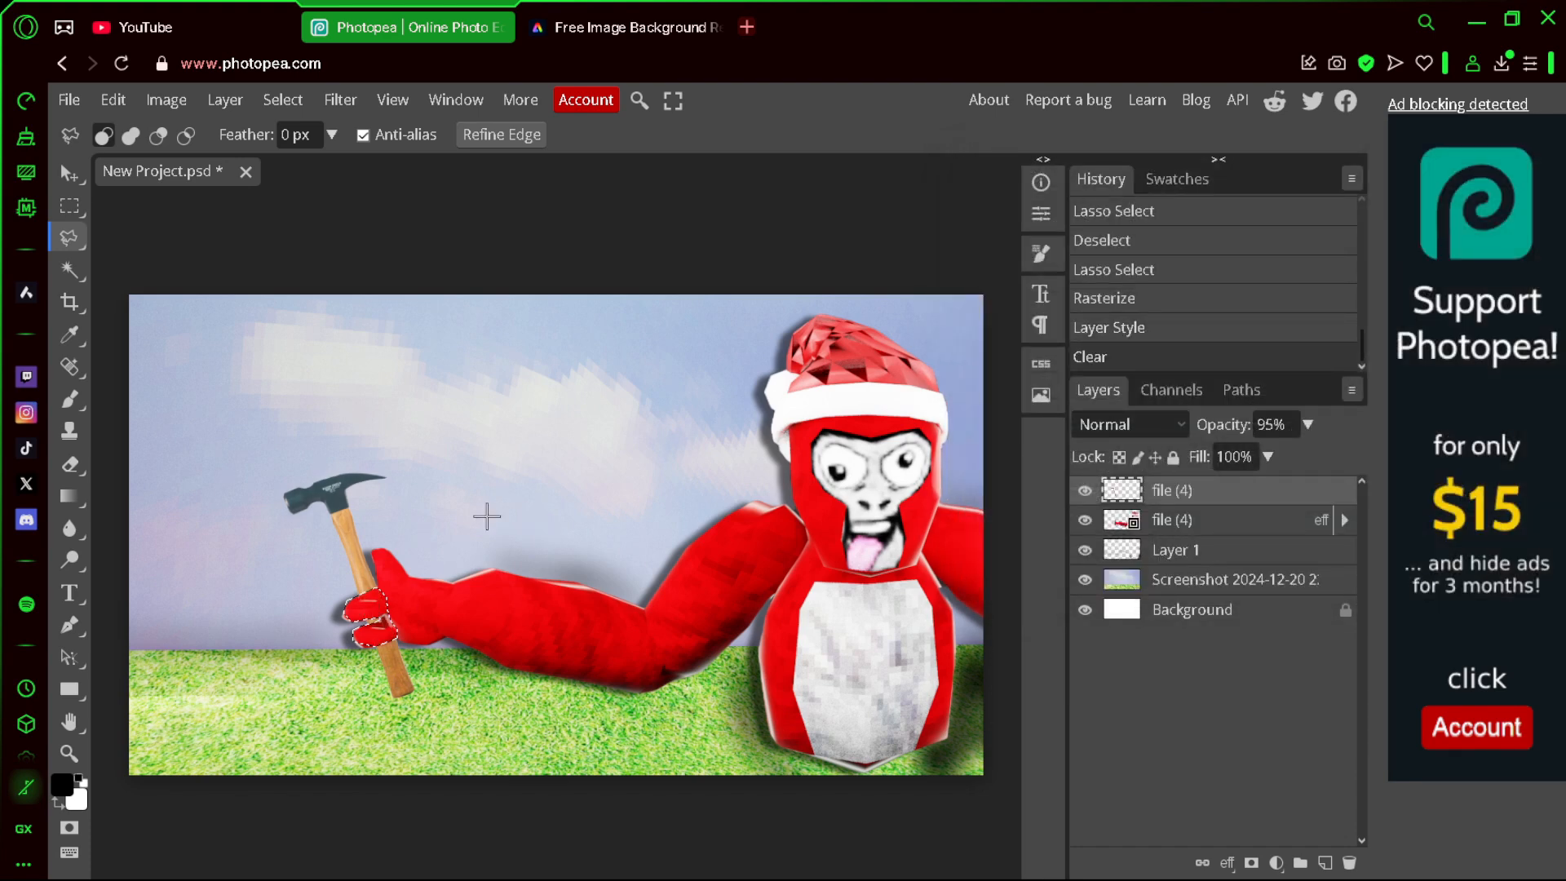
left_click(340, 284)
left_click(282, 100)
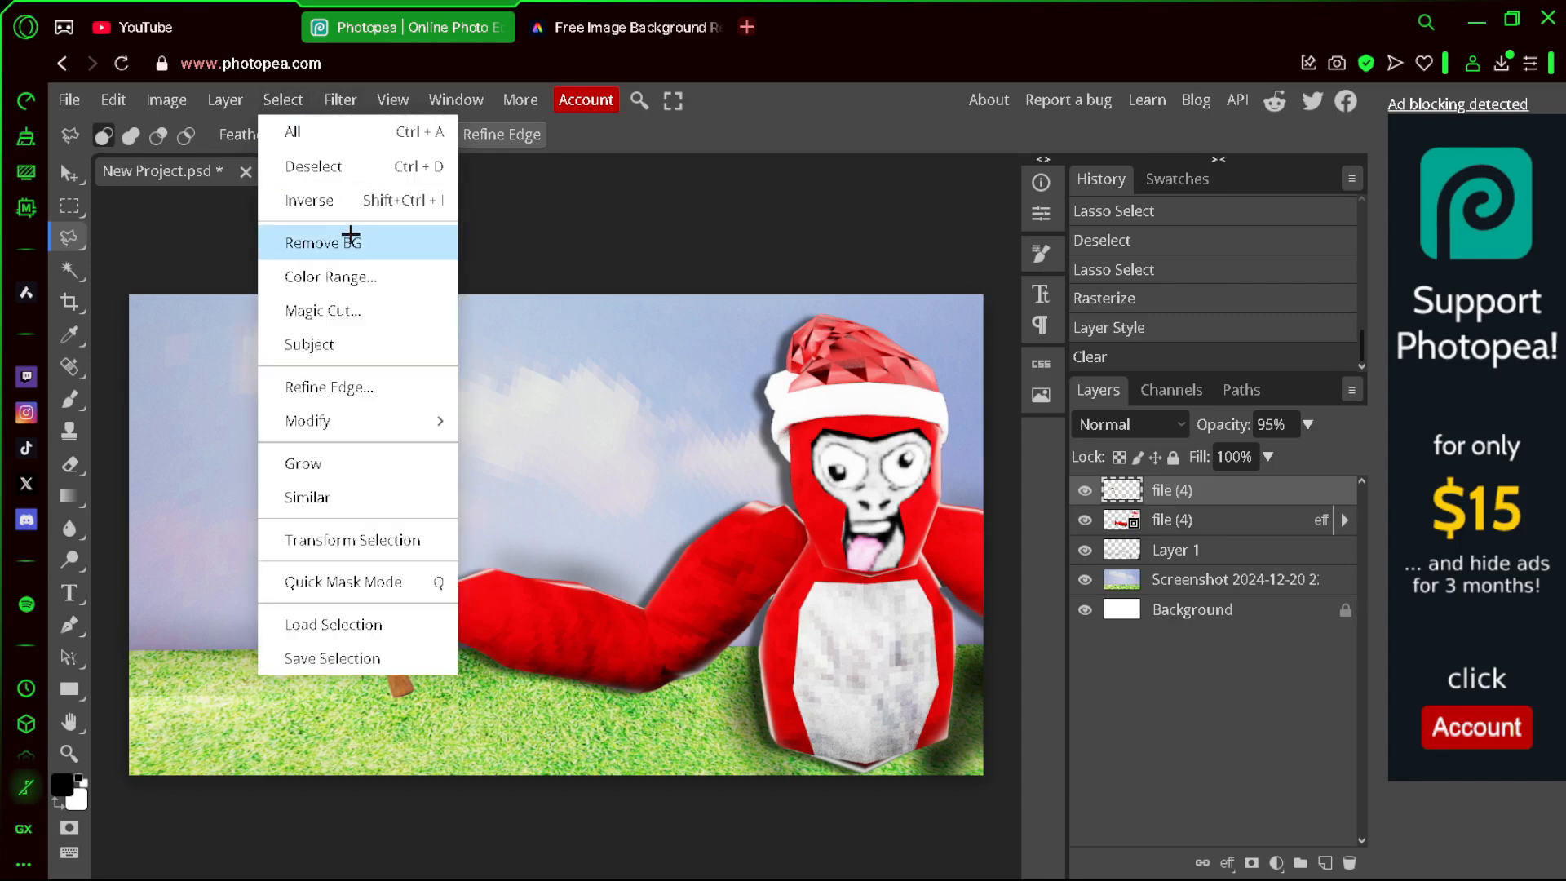
left_click(338, 166)
- Place the monitor image file (5) from the gtag video folder in the project
key("v")
key("alt+Tab")
left_click(1419, 386)
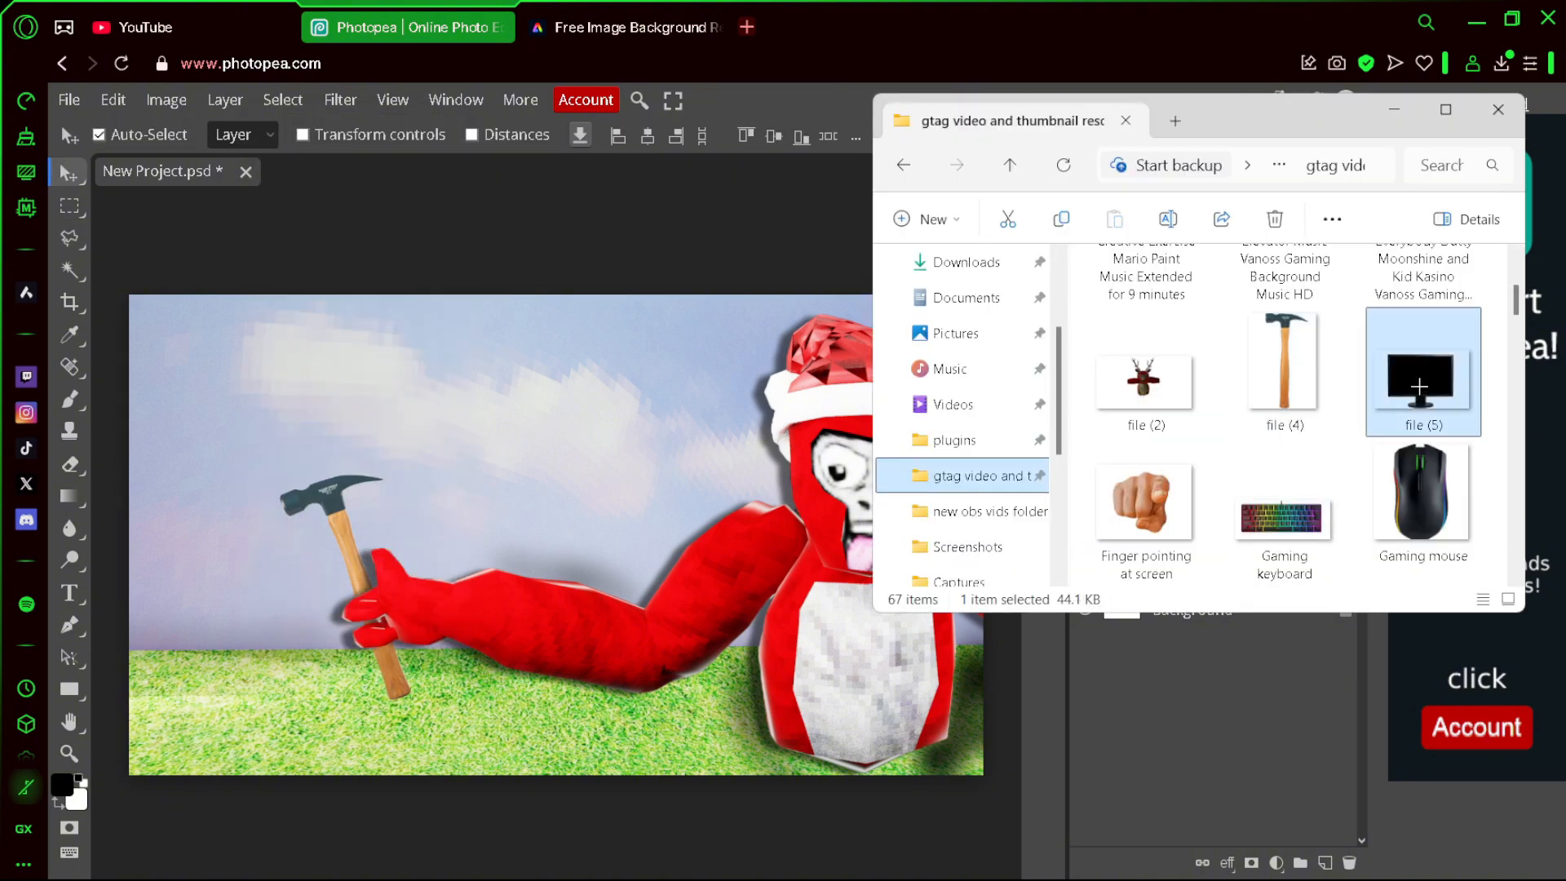
left_click_drag(1419, 386, 315, 552)
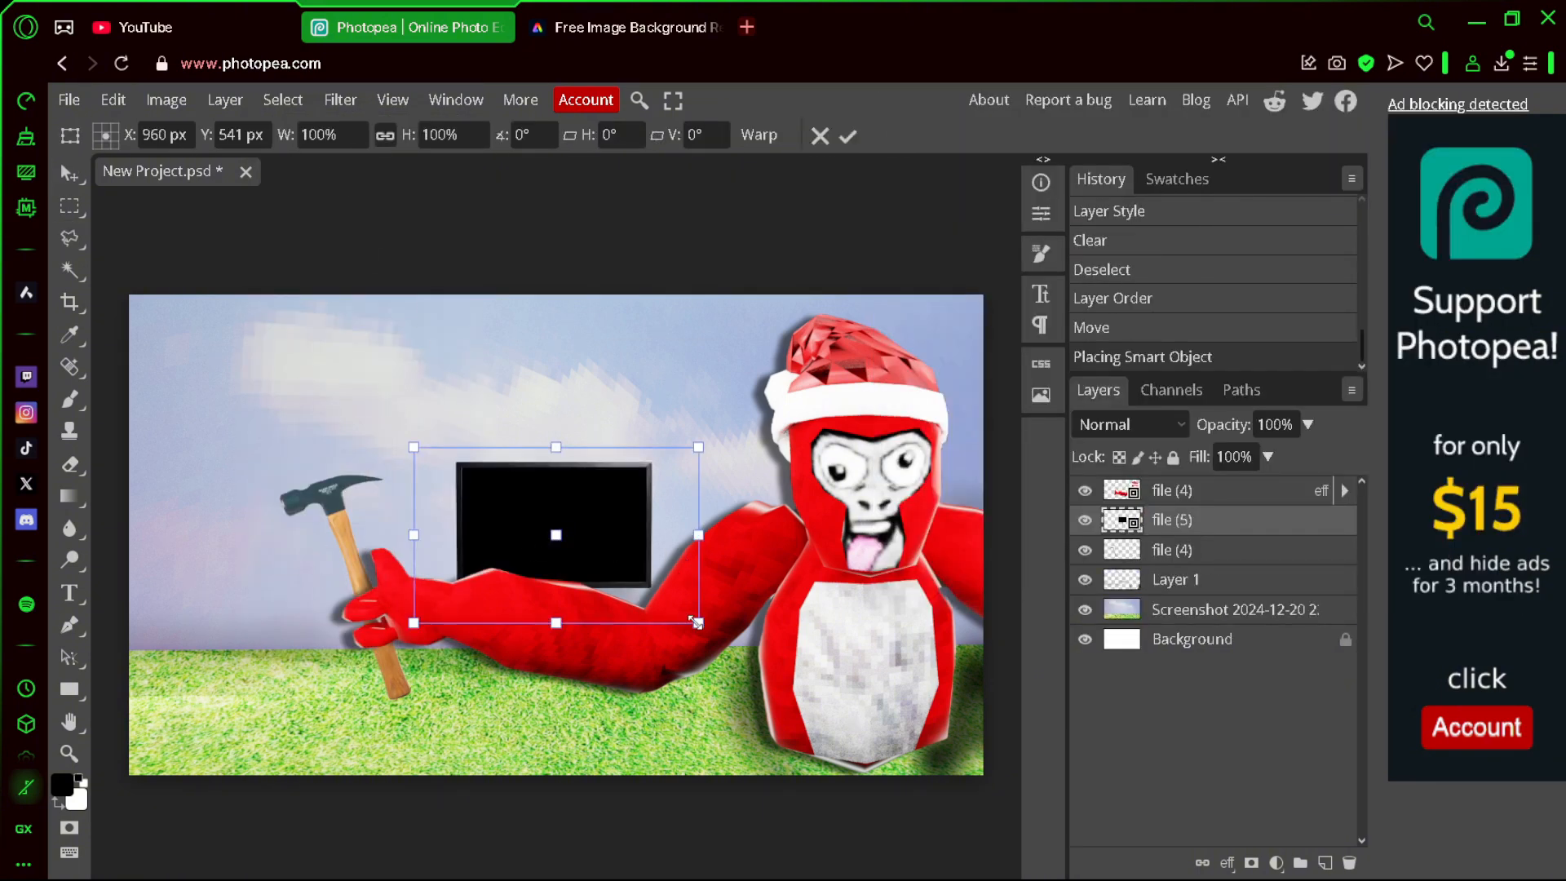
- Enlarge the monitor, position it behind the gorilla's hand, and move its layer beneath the hammer layer
left_click_drag(695, 622, 861, 723)
left_click_drag(692, 574, 368, 576)
left_click_drag(1187, 522, 1190, 571)
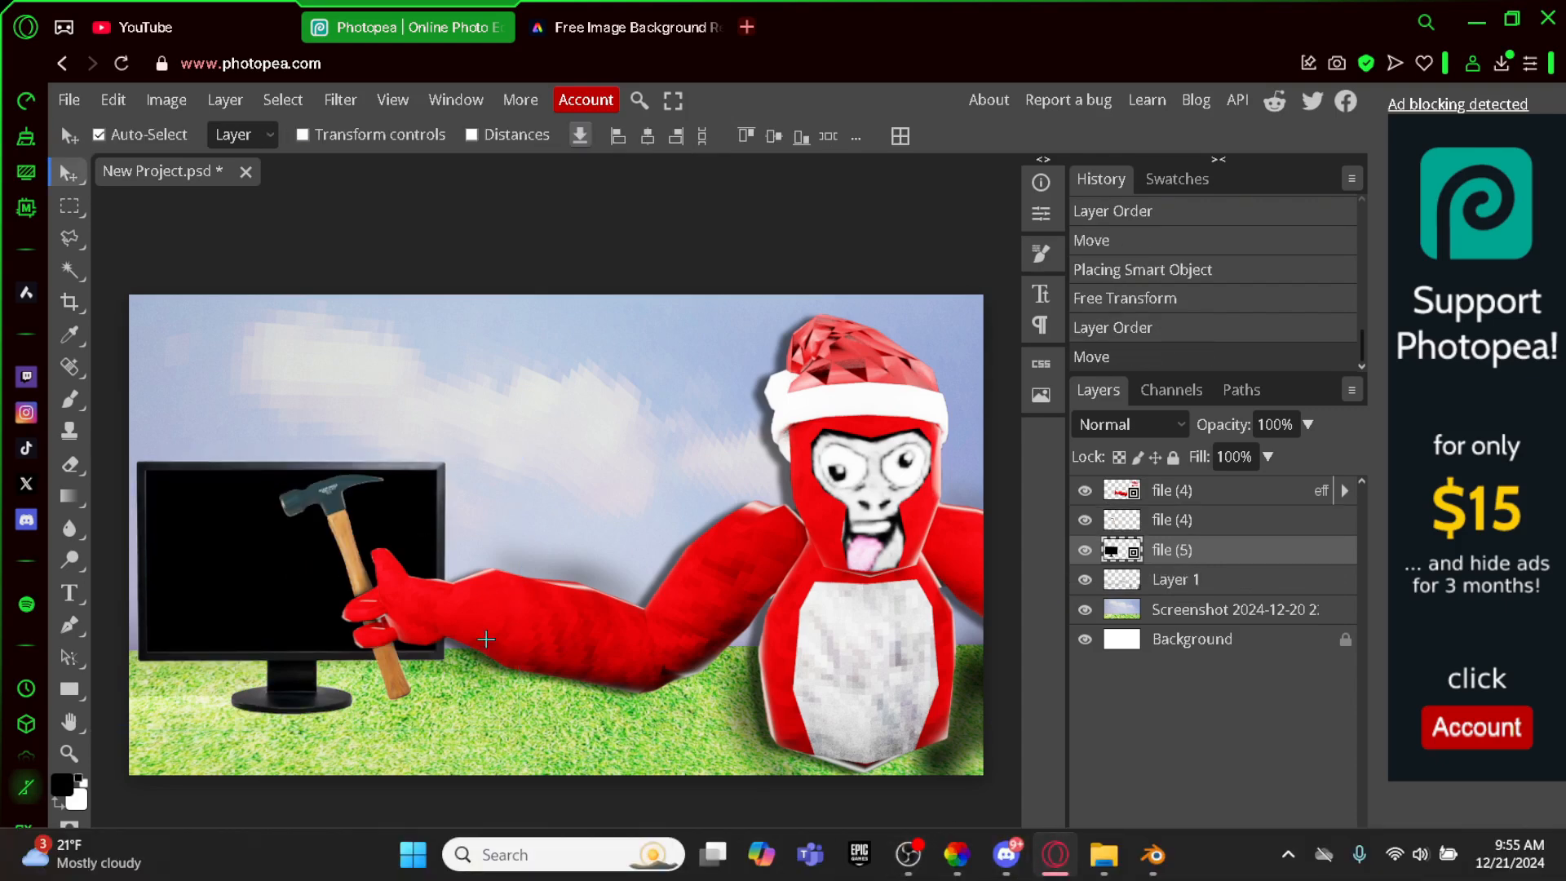
left_click(1103, 857)
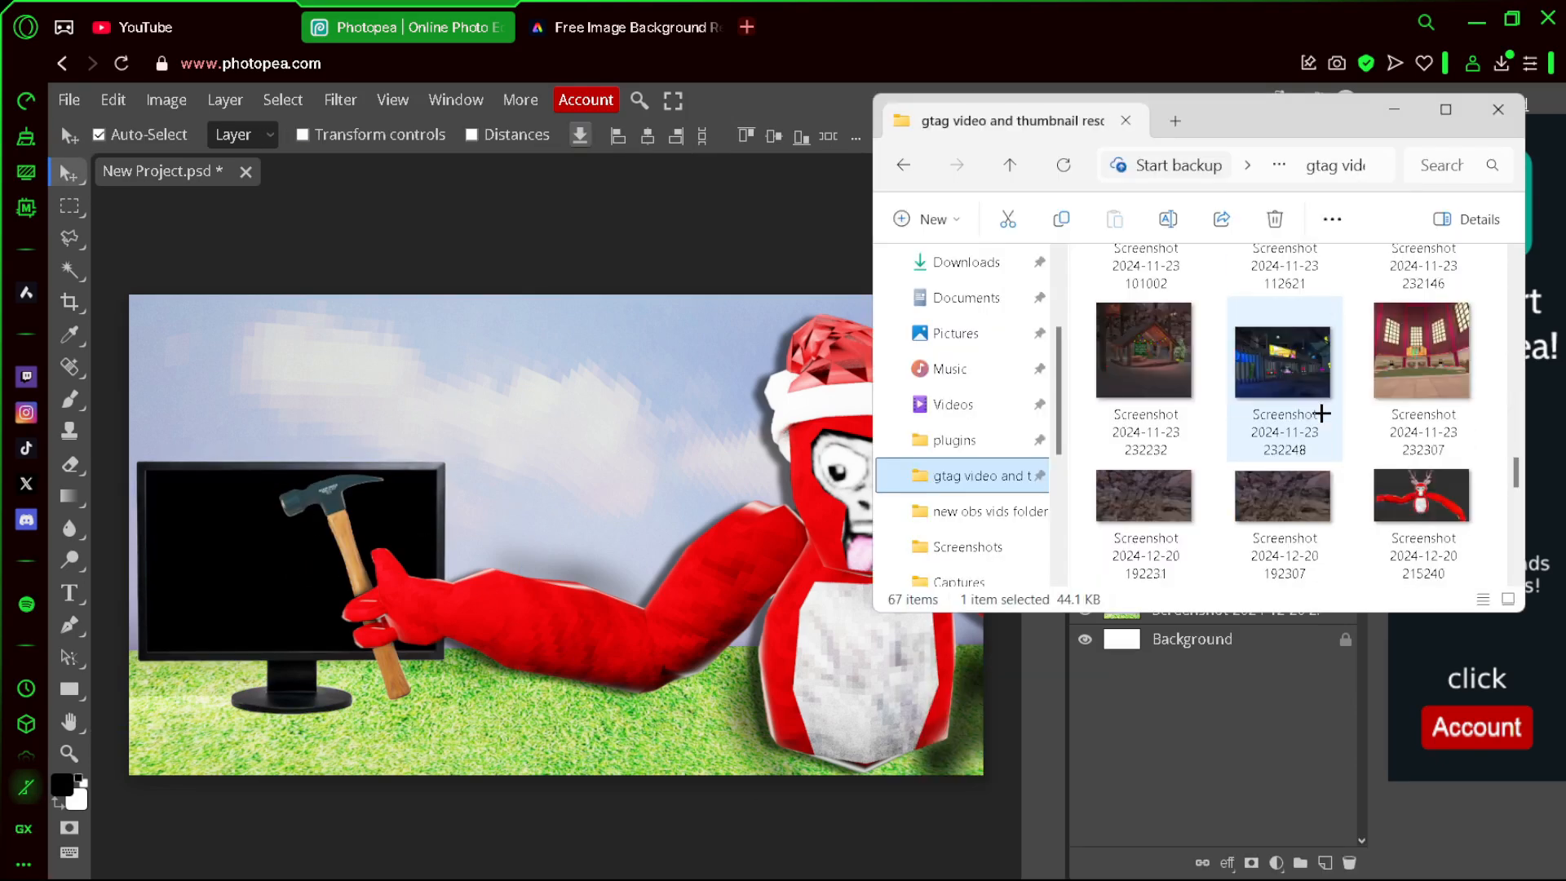
scroll(1321, 413, "down", 9)
scroll(1321, 414, "up", 7)
scroll(1322, 414, "up", 1)
left_click(1291, 478)
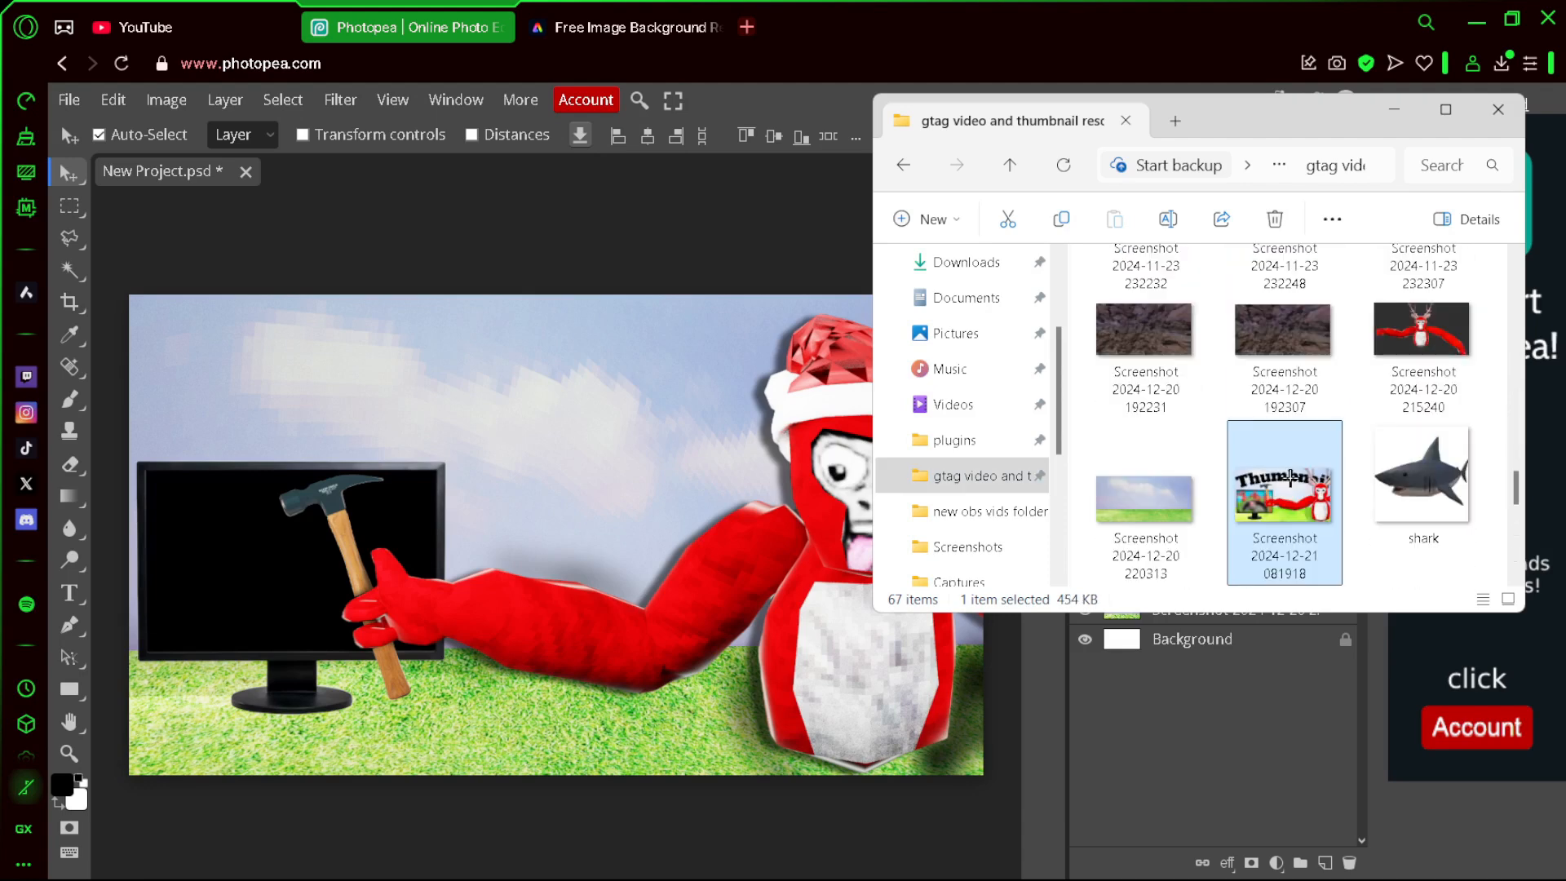
left_click_drag(1286, 485, 259, 584)
- Move, enlarge and vertically stretch the placed screenshot so it fills the monitor's screen behind the hammer
left_click_drag(603, 531, 316, 531)
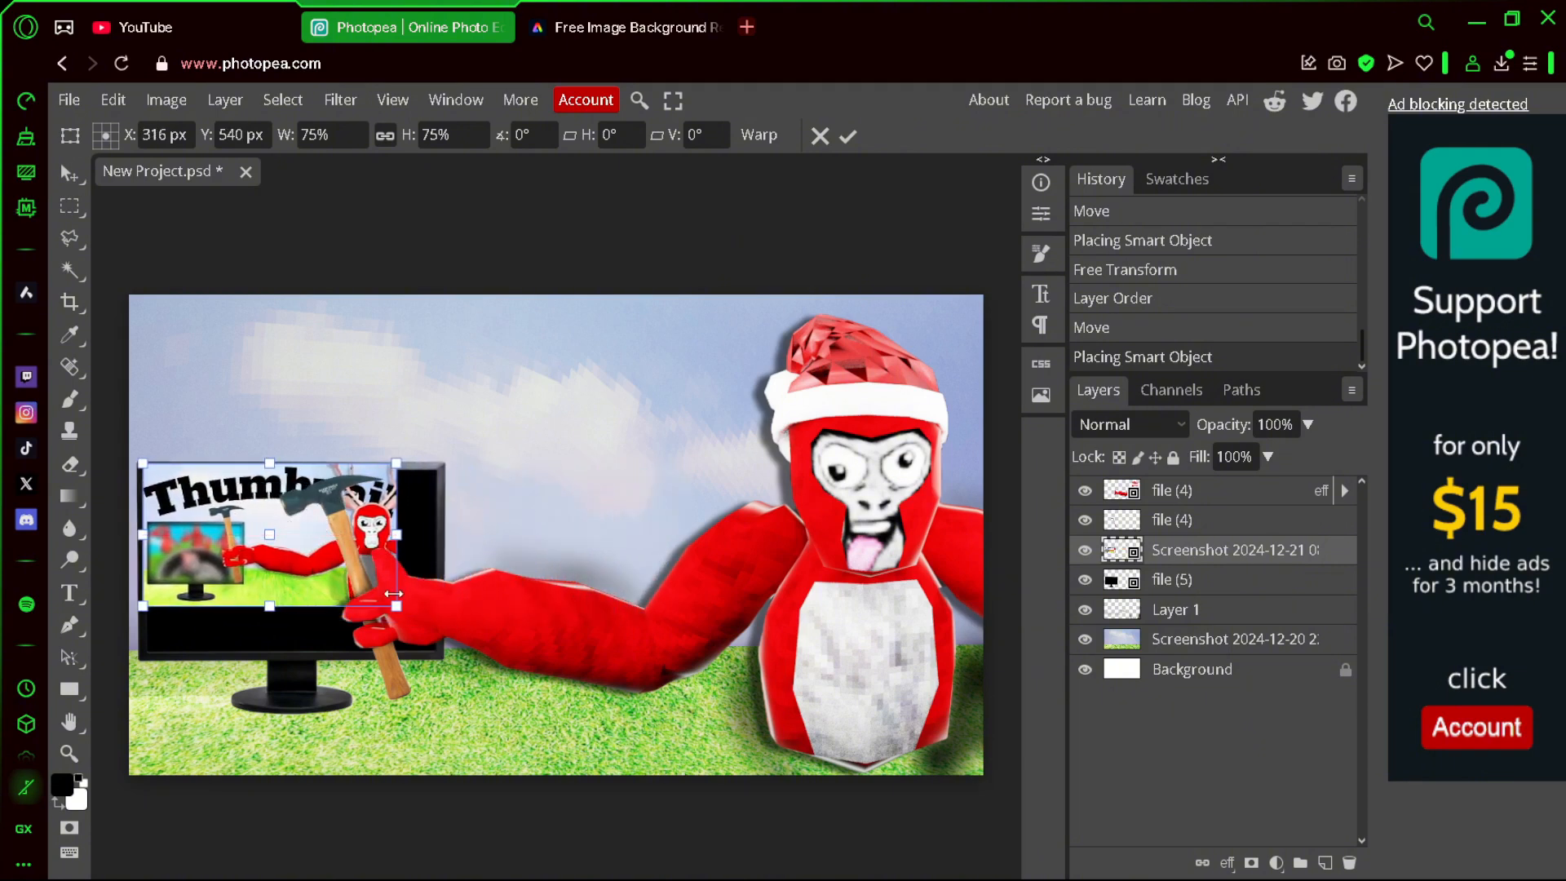
left_click_drag(396, 606, 425, 657)
left_click_drag(413, 553, 413, 558)
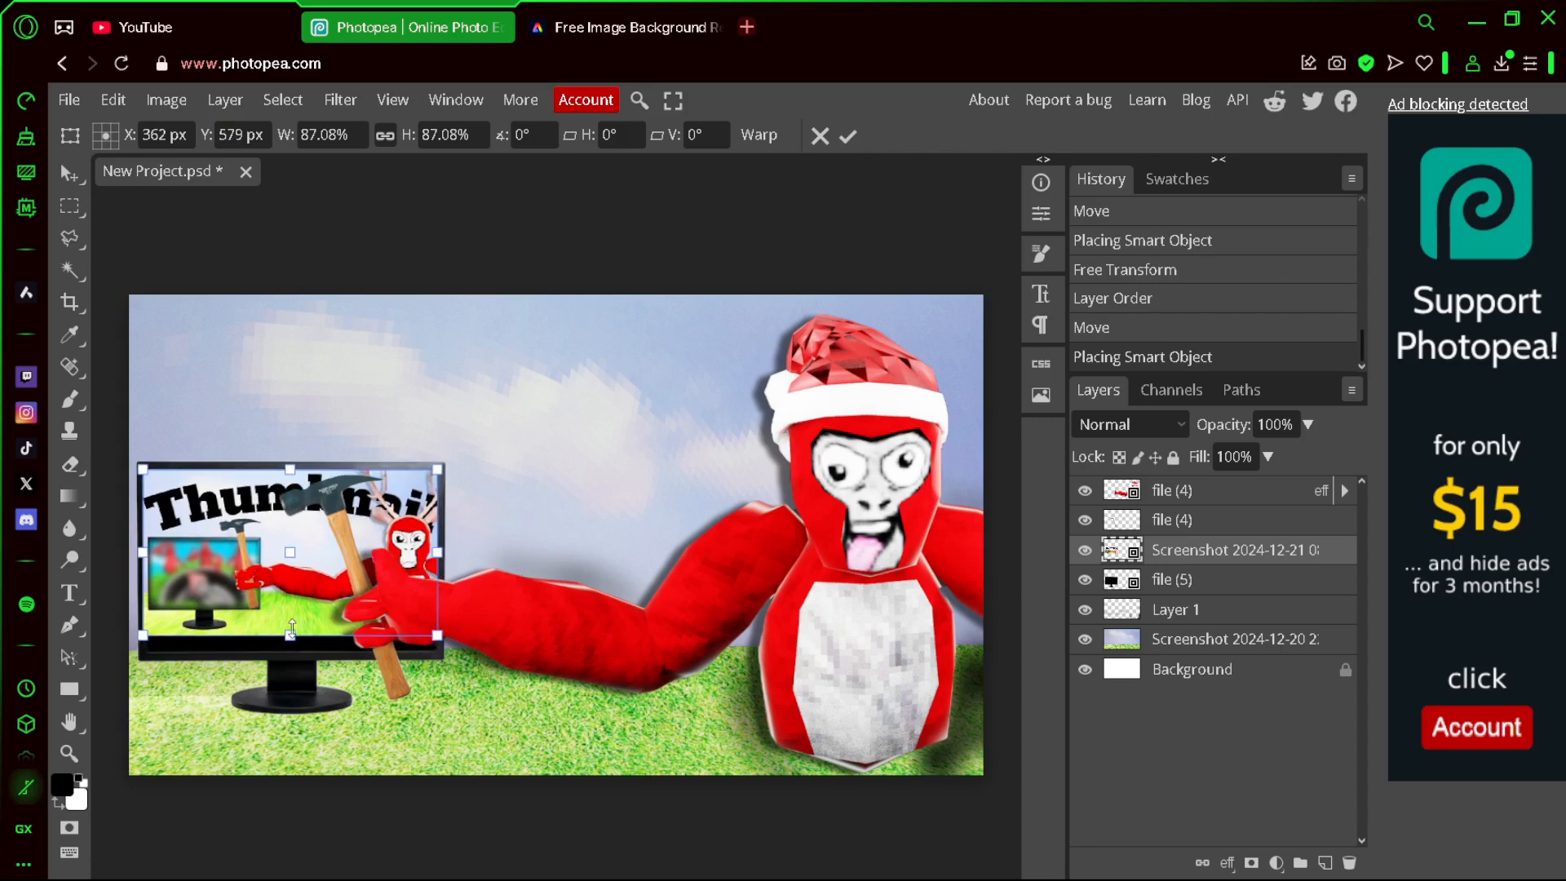
left_click_drag(292, 628, 292, 650)
key("Return")
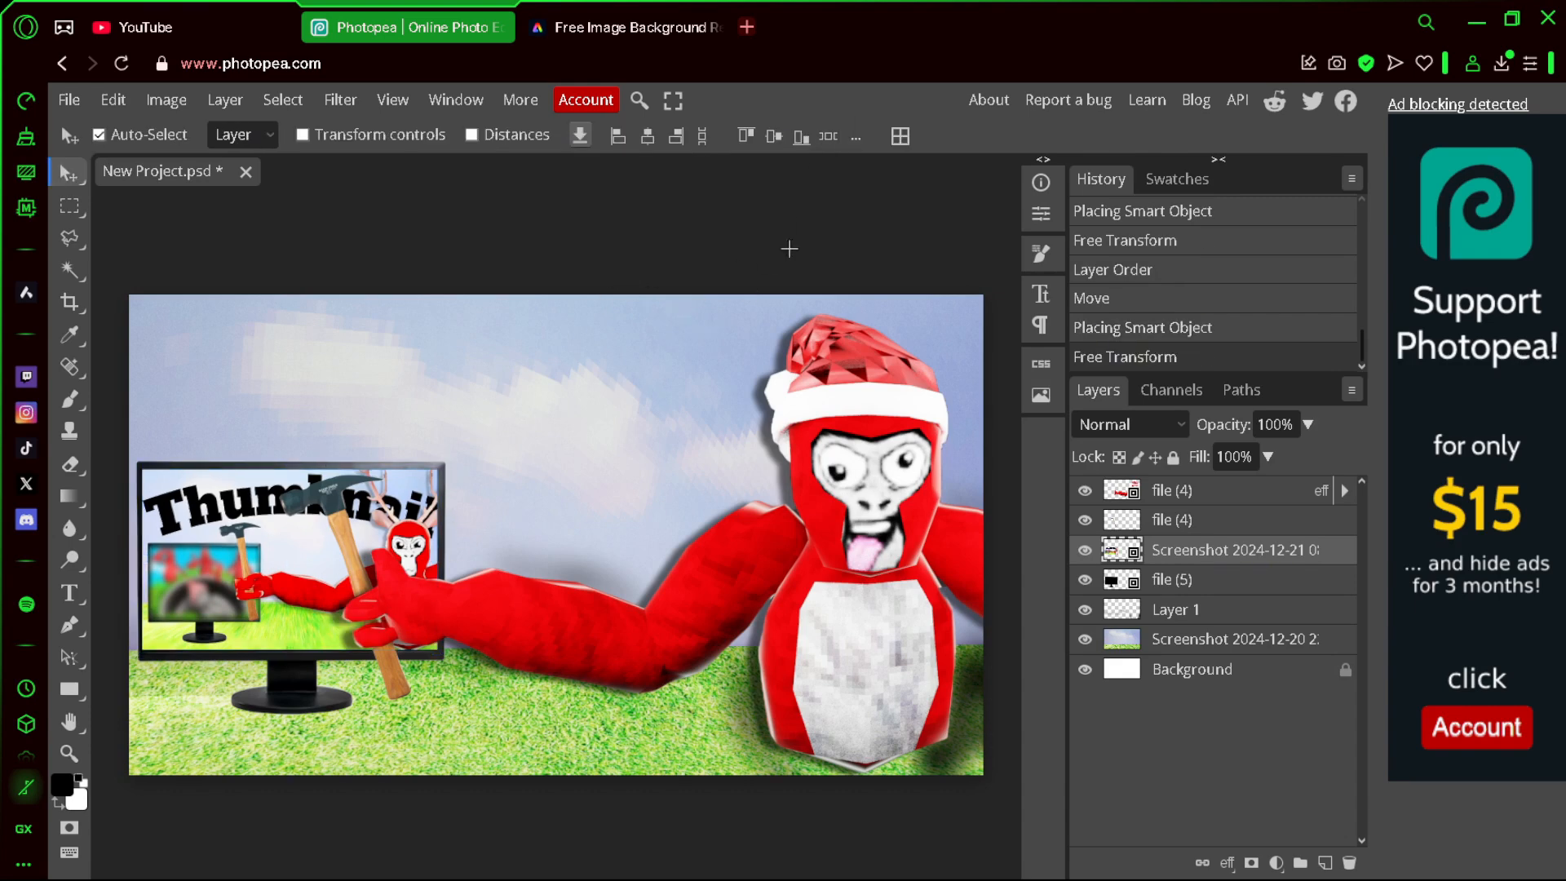
- Add the text "Thumnail" in Alfa Slab One at 130 px in the sky above the monitor
key("t")
left_click(400, 139)
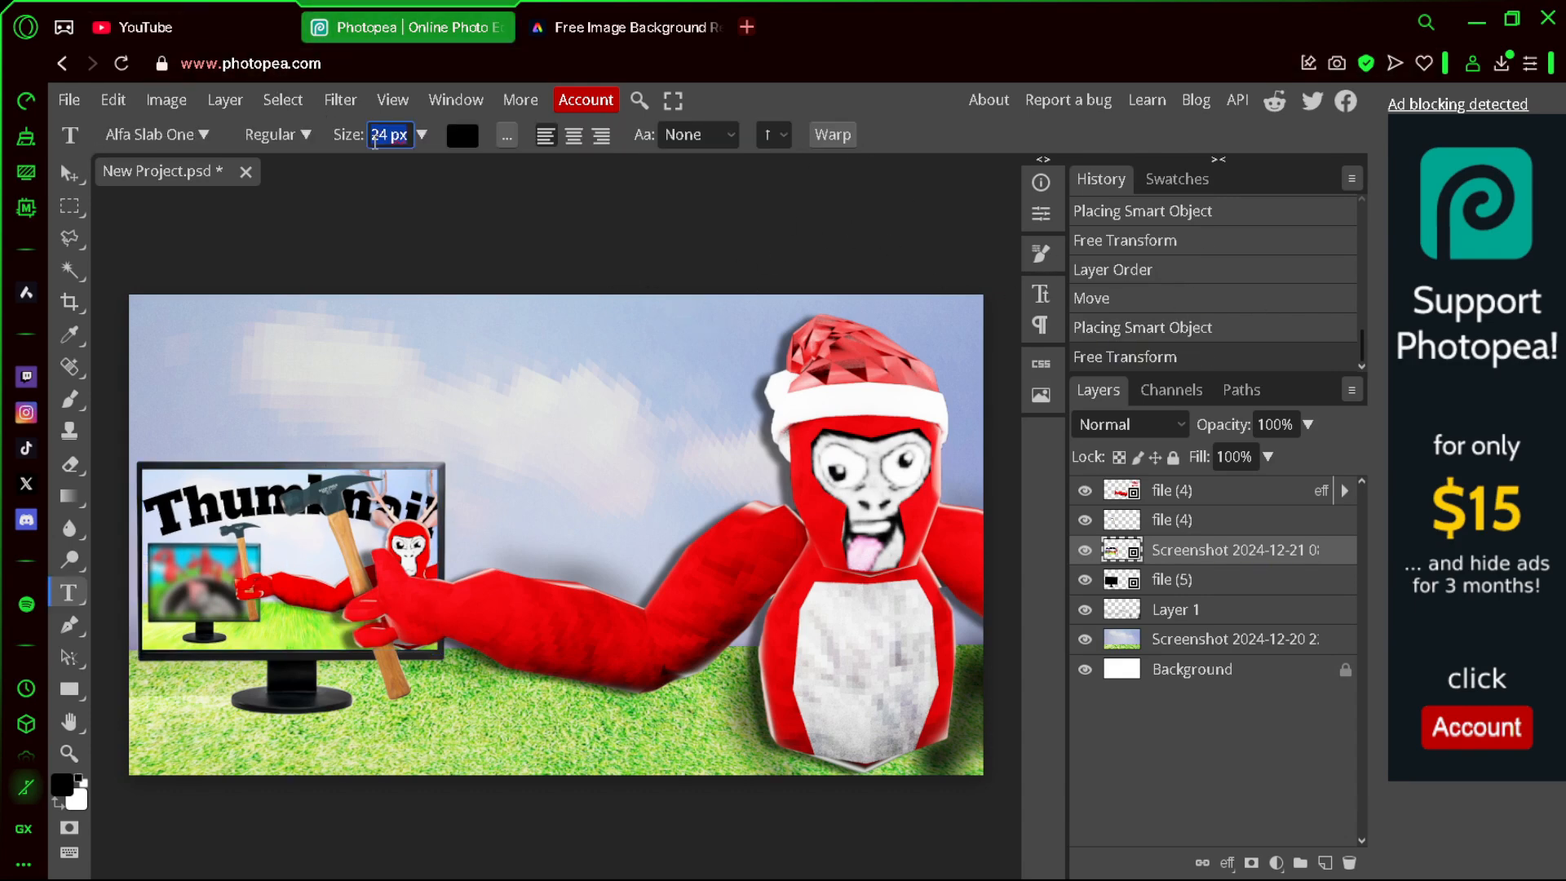
key("BackSpace")
type("130 p")
left_click(298, 395)
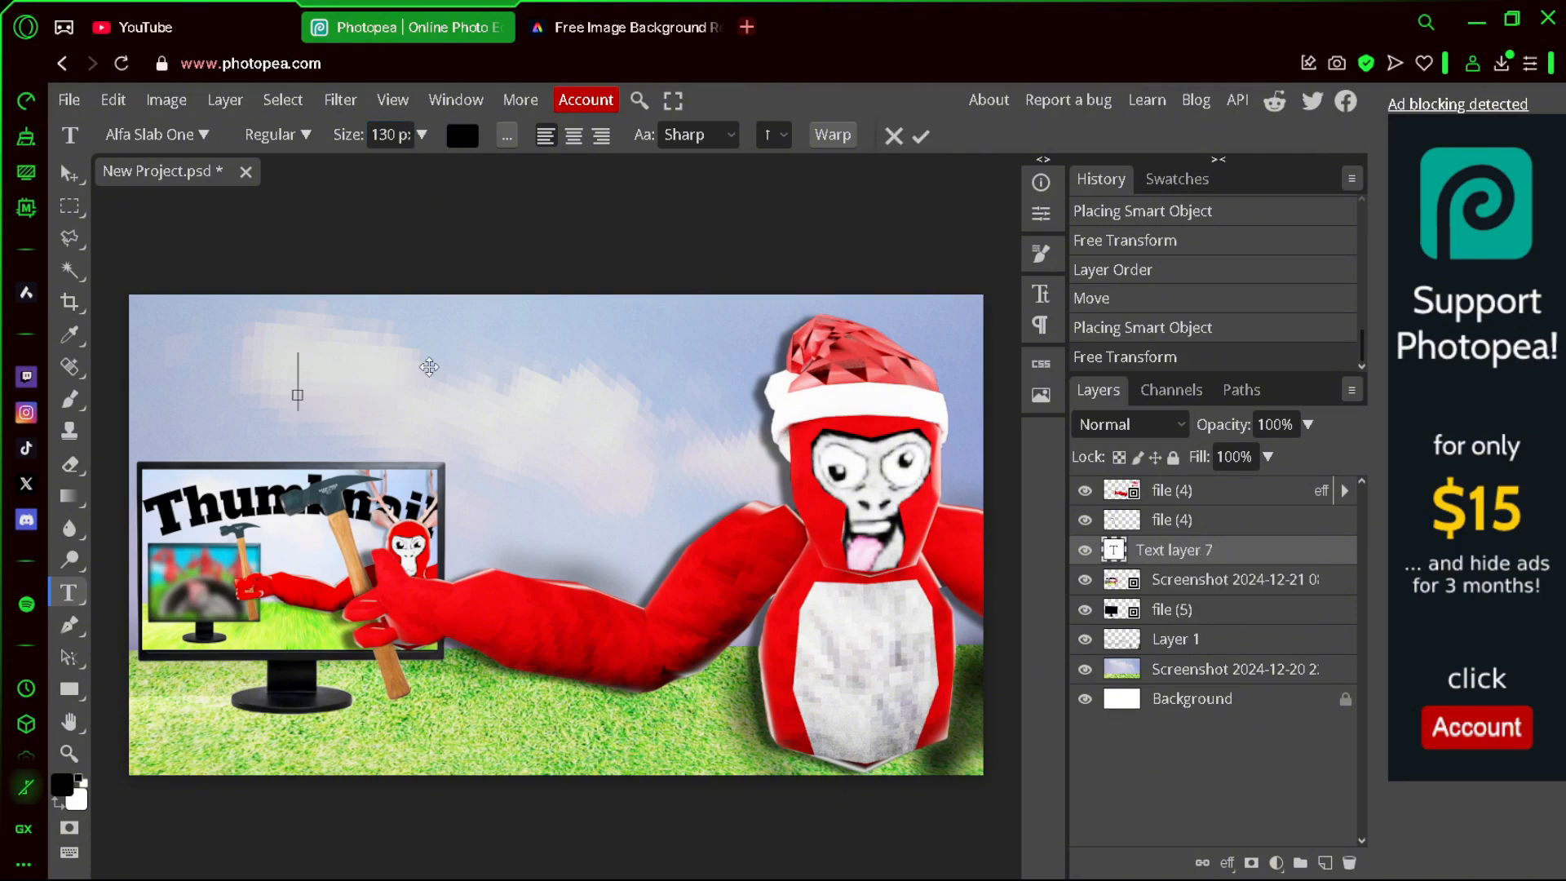
type("Thumn")
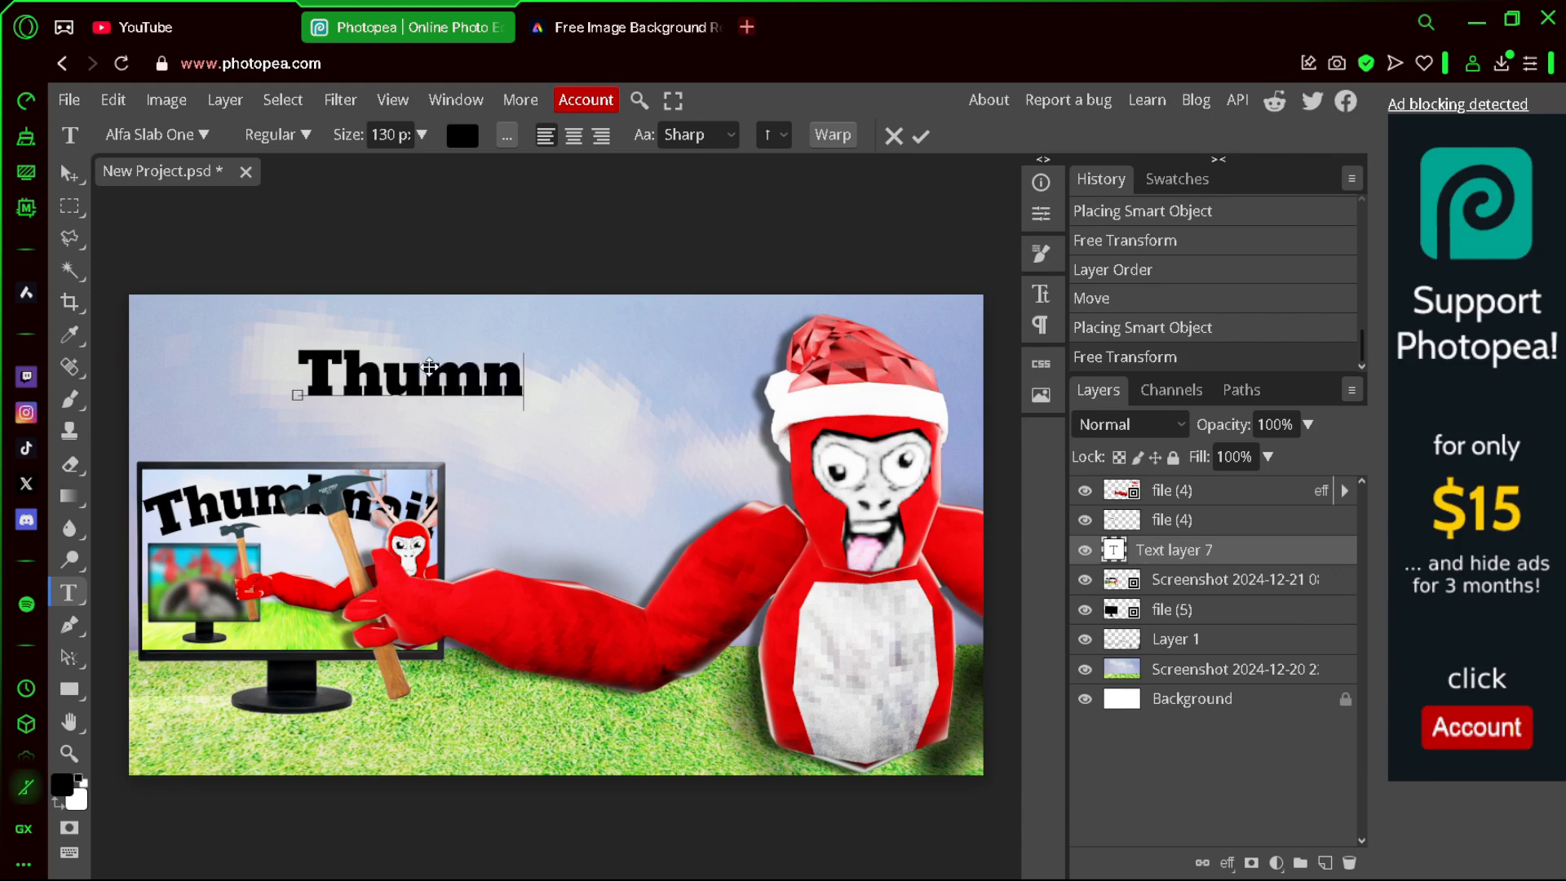
type("ail")
left_click(483, 329)
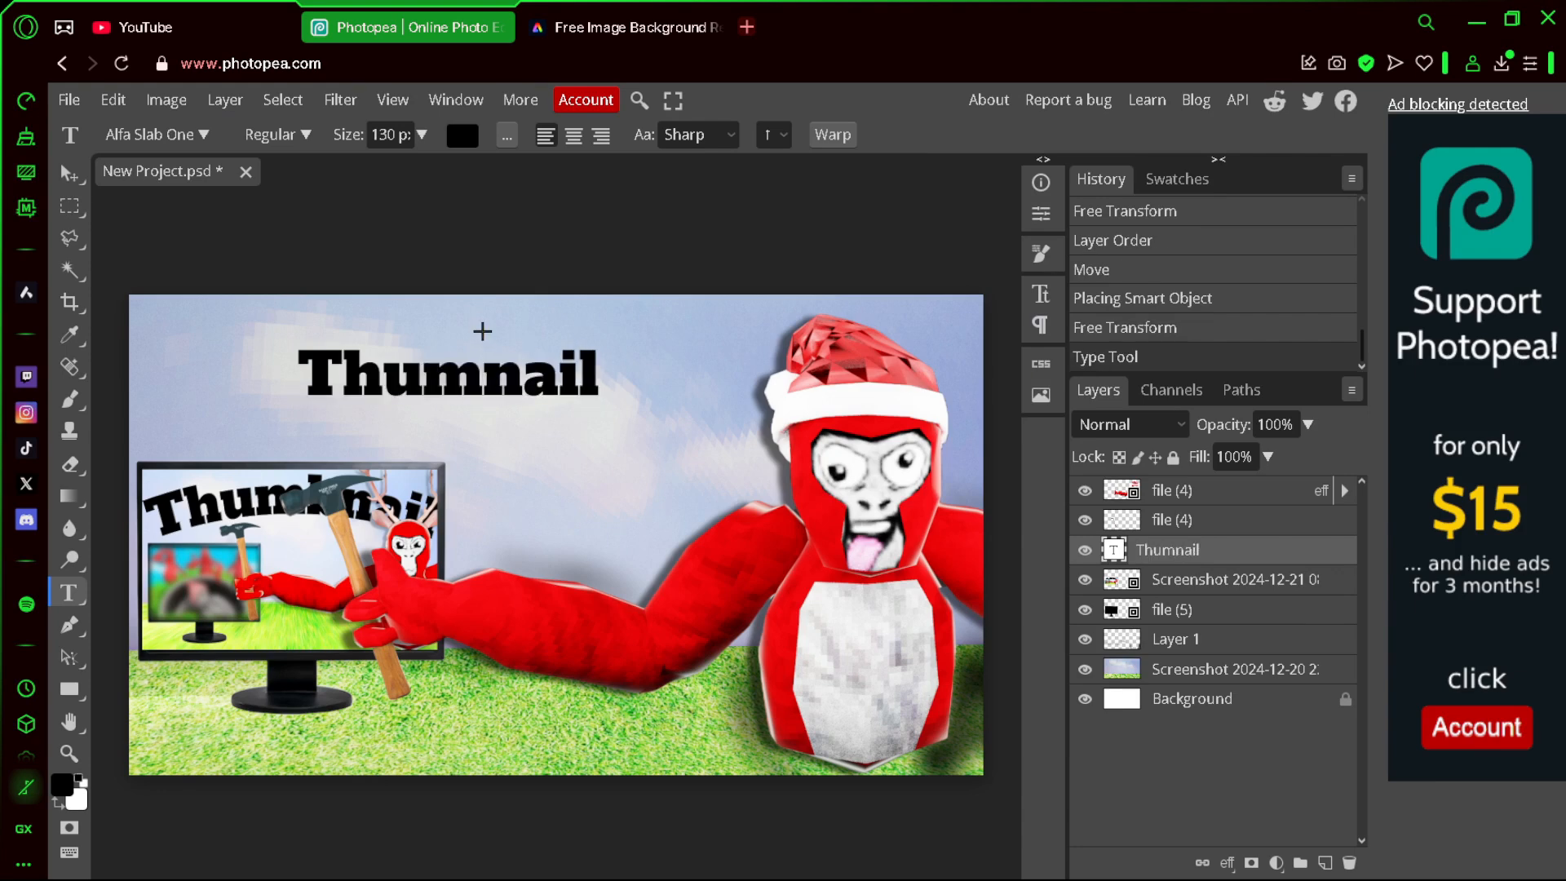
left_click(507, 333)
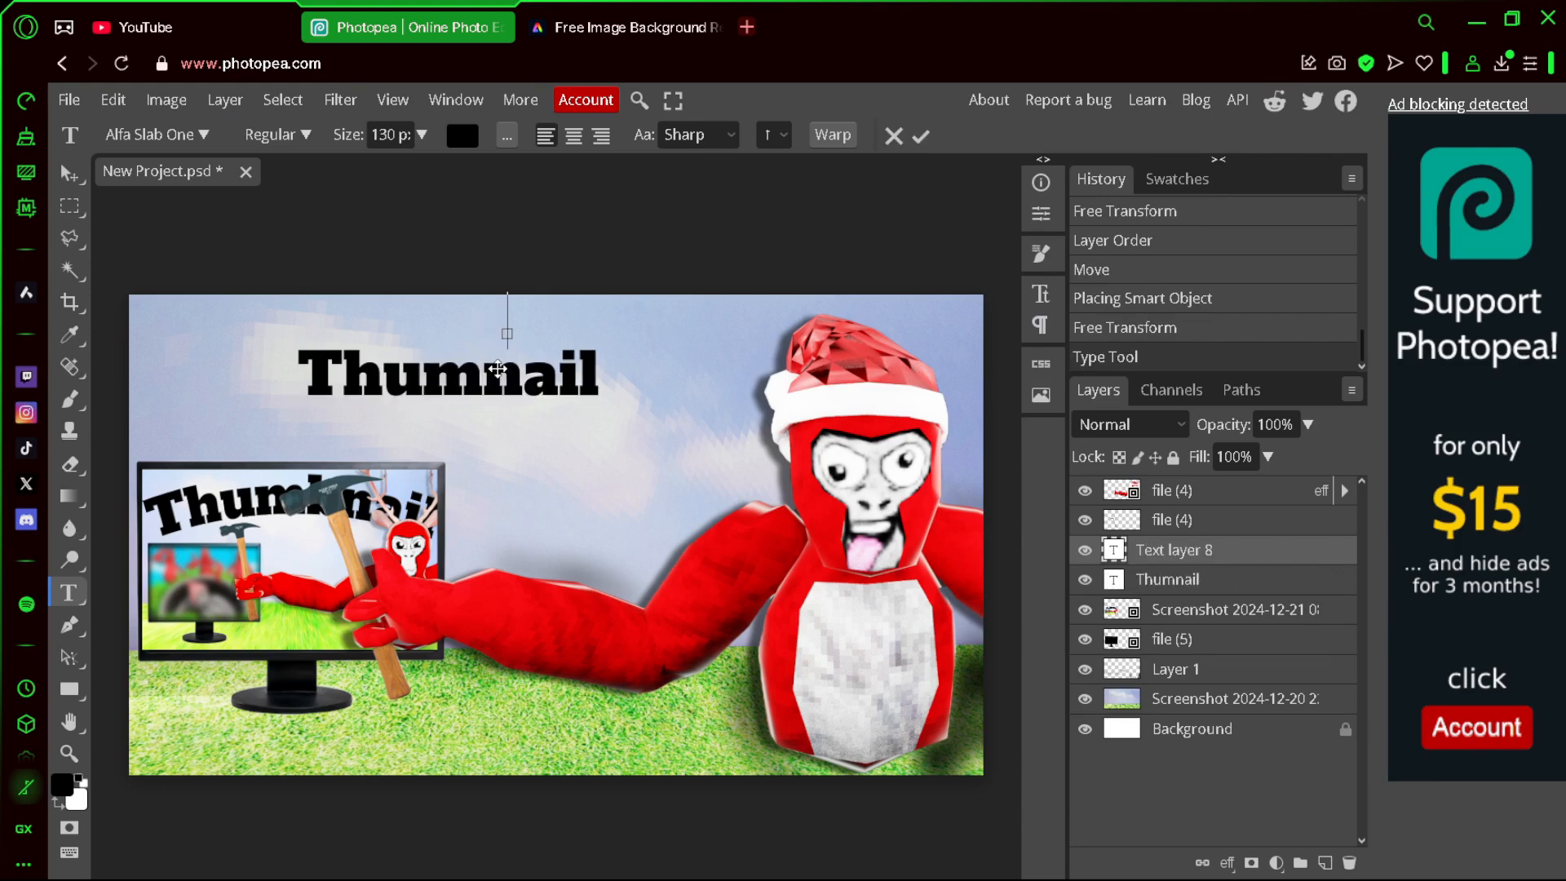
left_click(893, 136)
- Shift the "Thumnail" text toward the gorilla and scale it up to span nearly the full canvas width
left_click(70, 174)
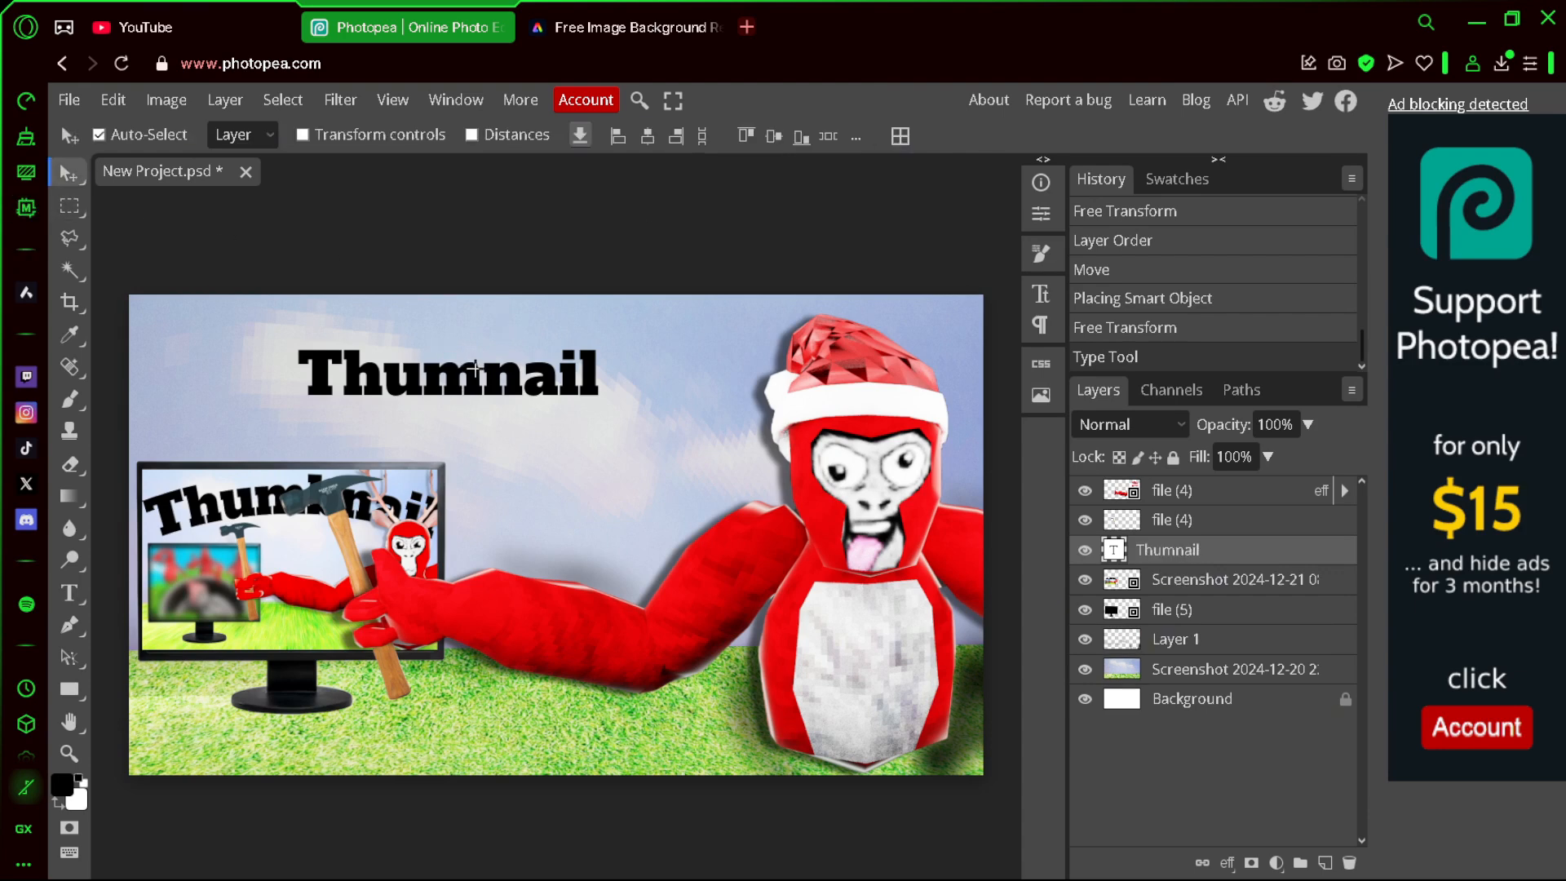
left_click_drag(475, 366, 532, 366)
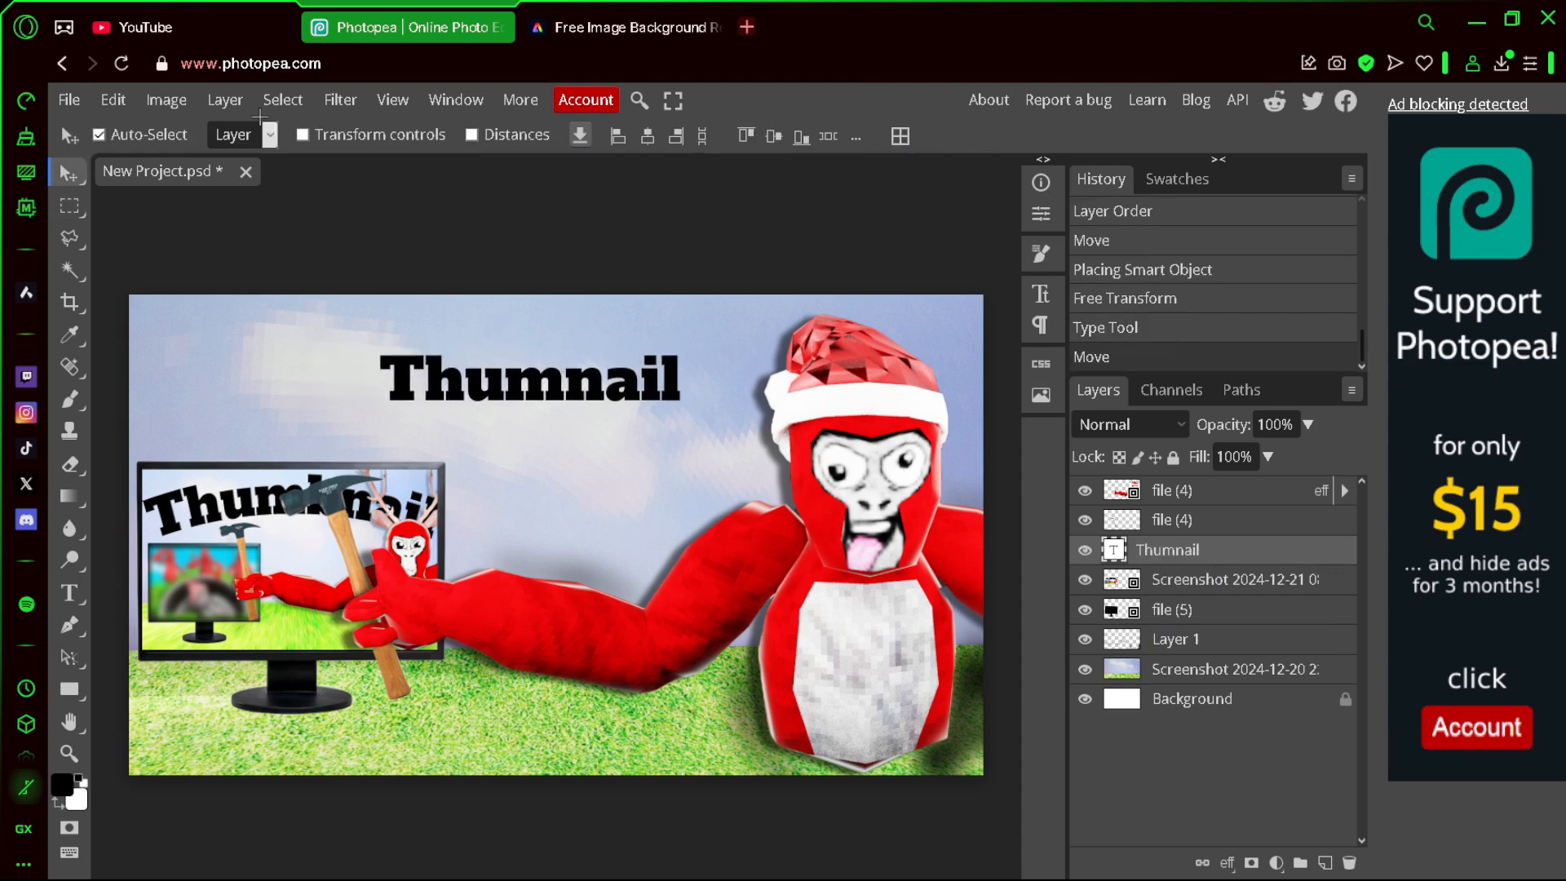
left_click(114, 99)
mouse_move(210, 633)
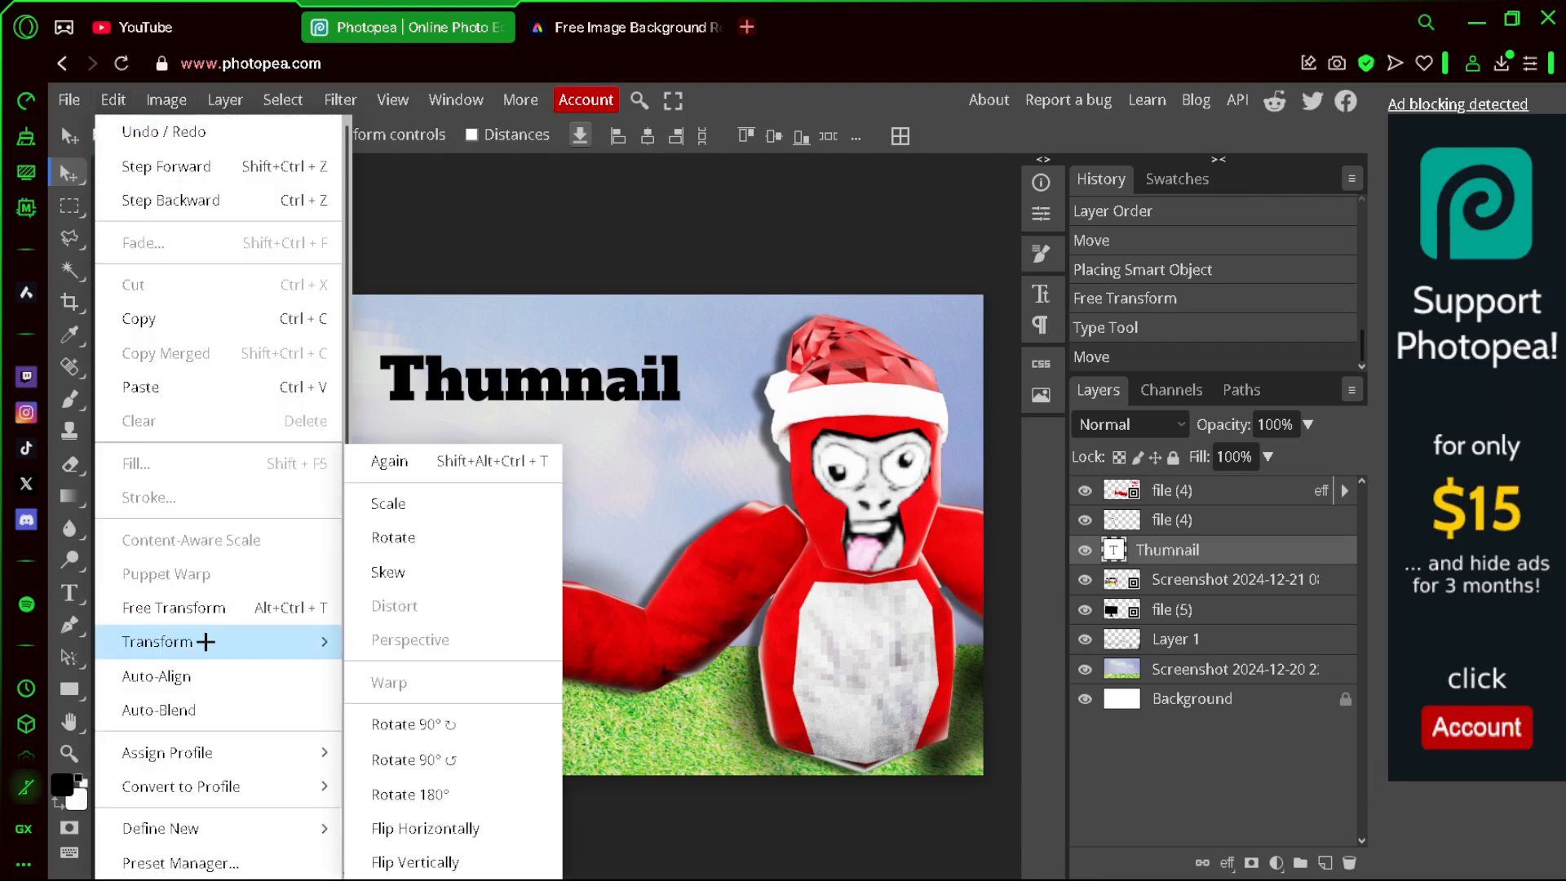
left_click(477, 494)
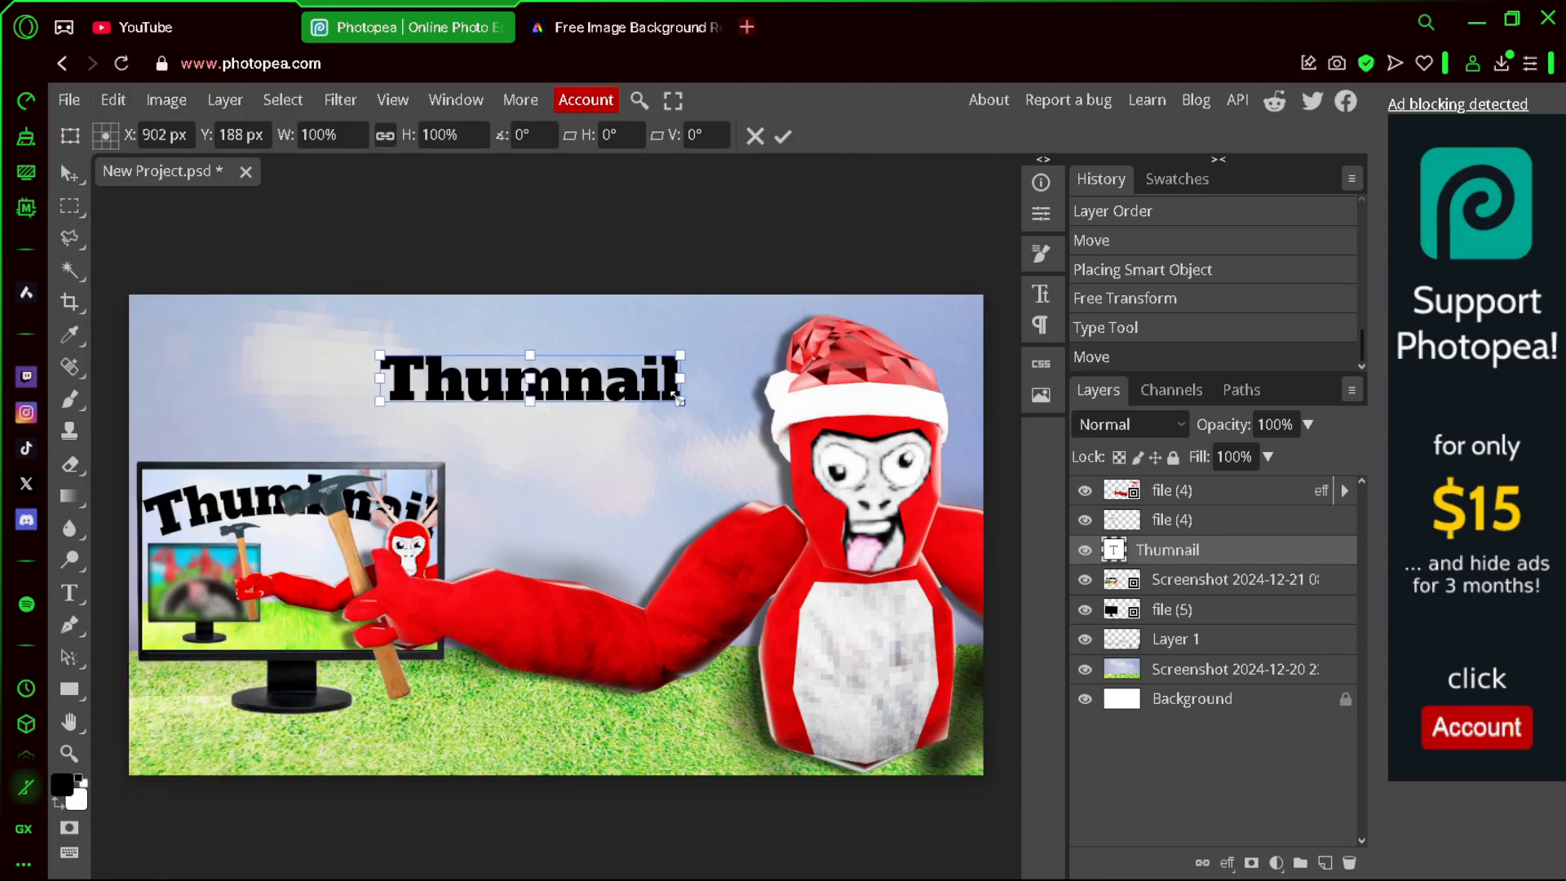
left_click_drag(680, 399, 933, 440)
left_click_drag(379, 355, 148, 367)
left_click(783, 137)
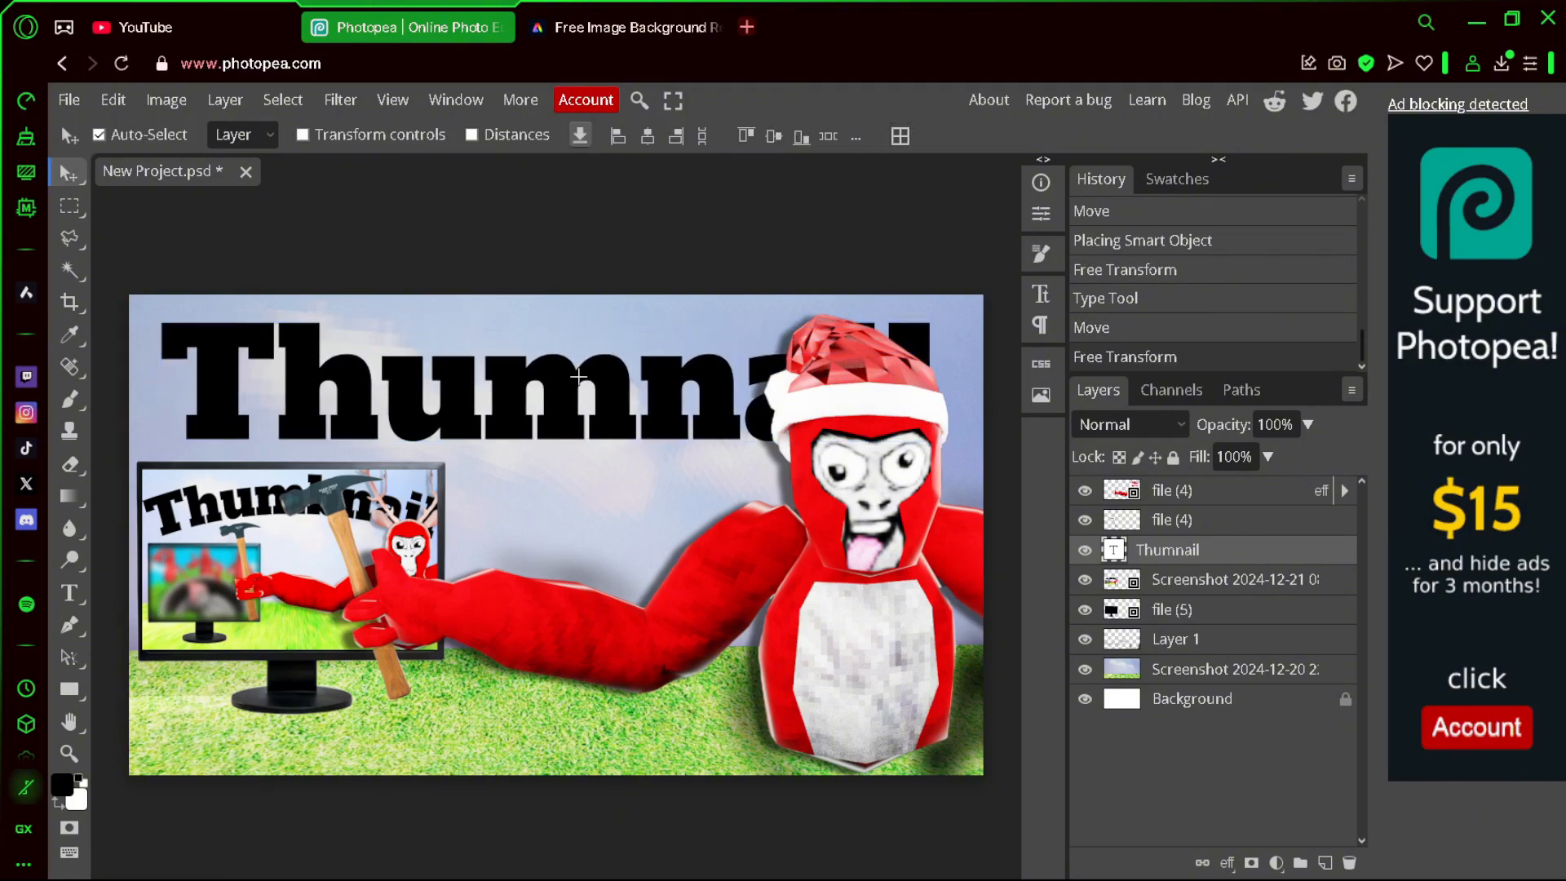
- Undo the repositioning, scaling and creation of the "Thumnail" text layer
key("ctrl+z")
key("ctrl+z")
key("ctrl+z")
key("ctrl+z")
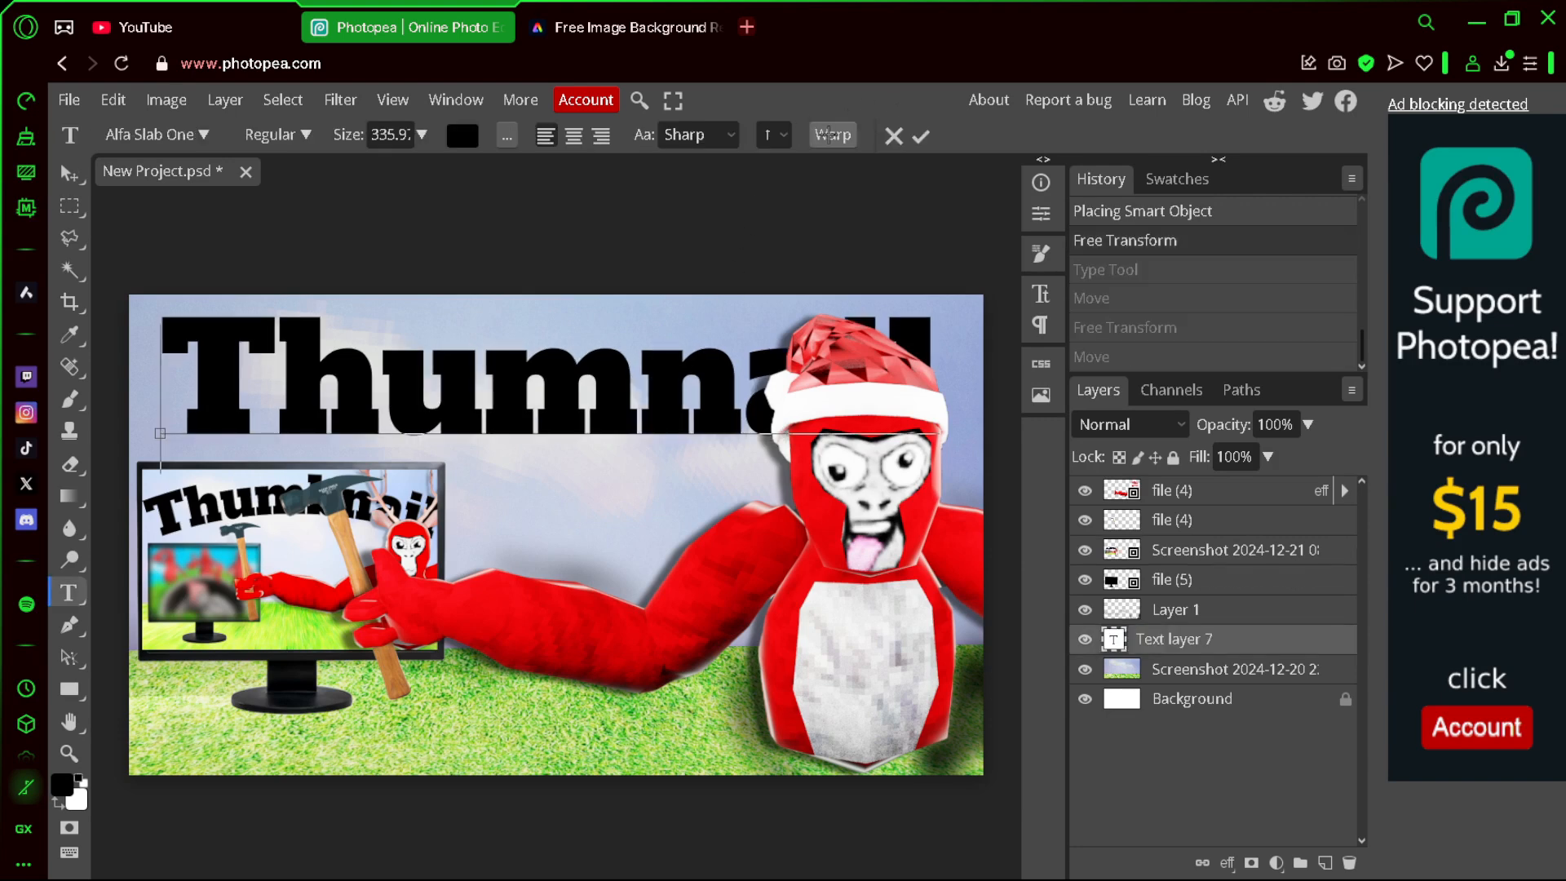
- Warp the large "Thumnail" text with the Arc style and a 25% horizontal bend
left_click(840, 135)
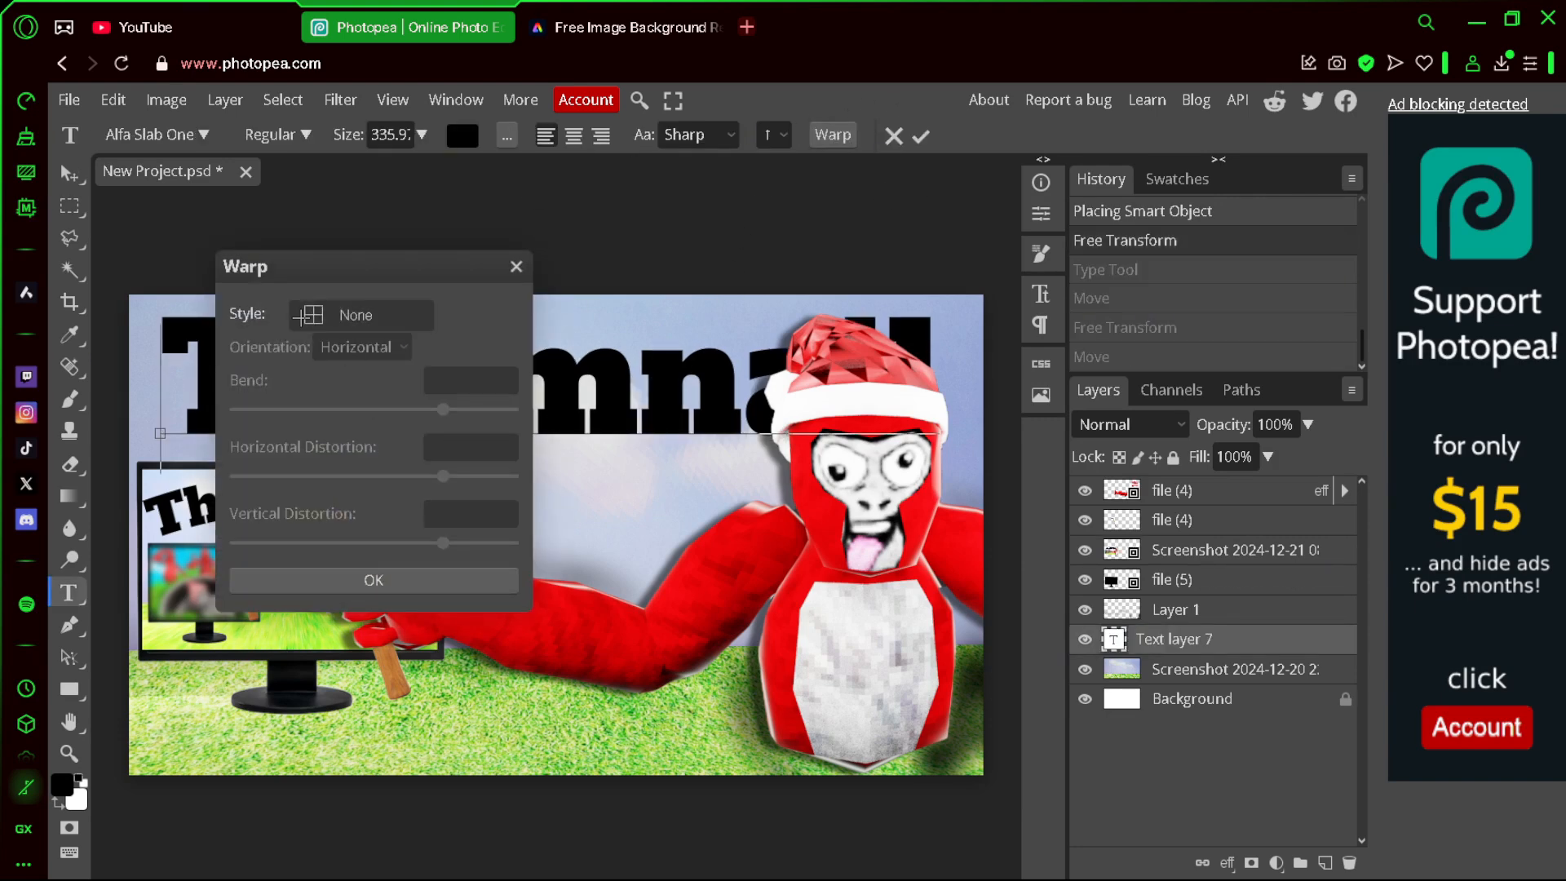
left_click(326, 314)
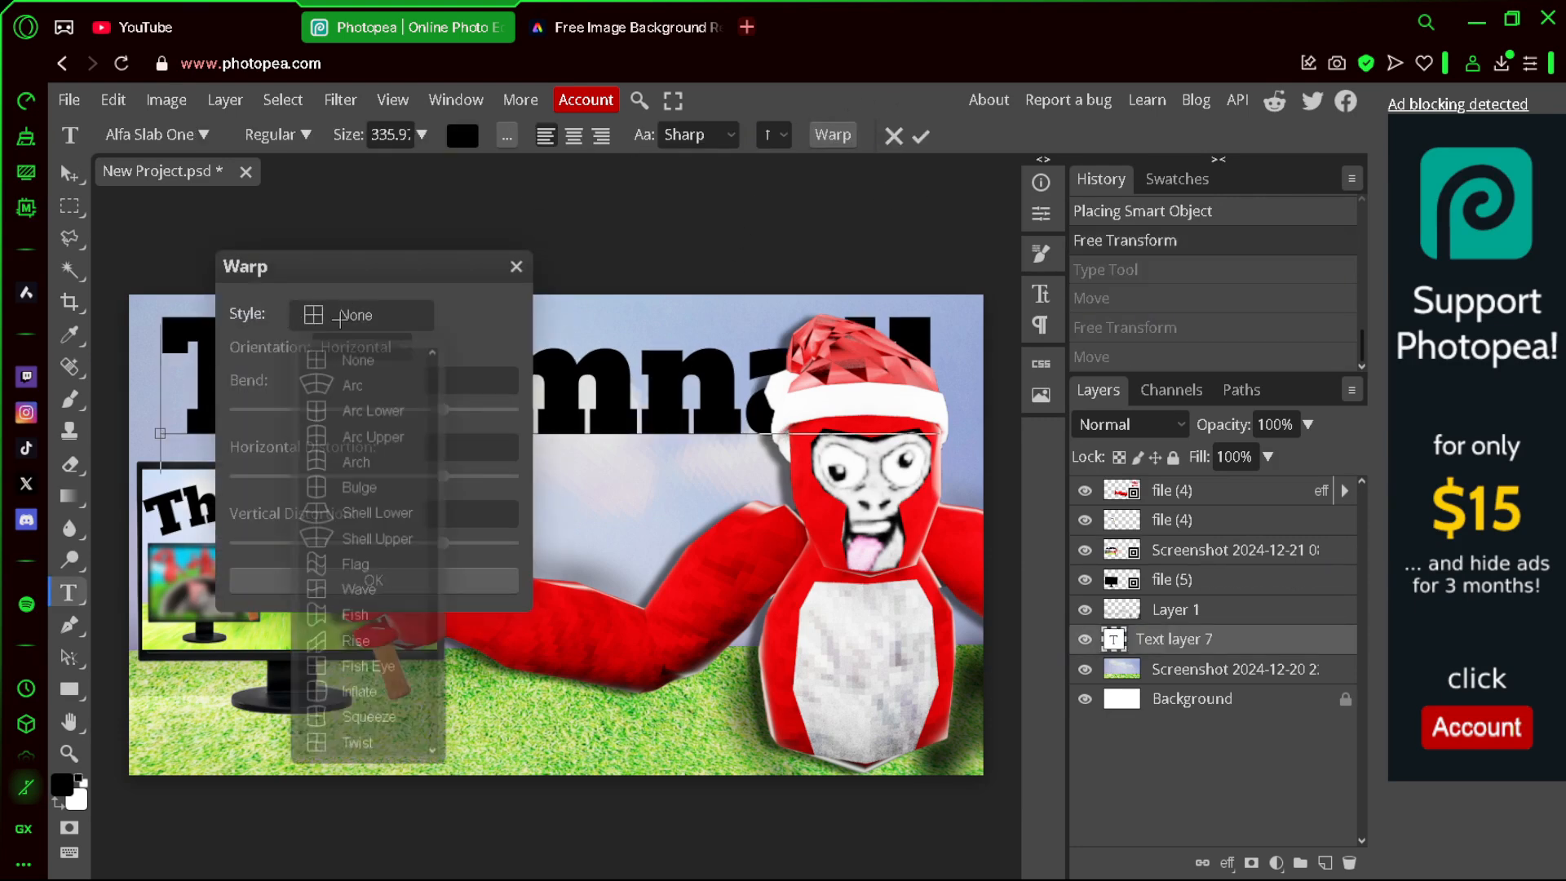
left_click(344, 383)
left_click_drag(443, 410, 408, 418)
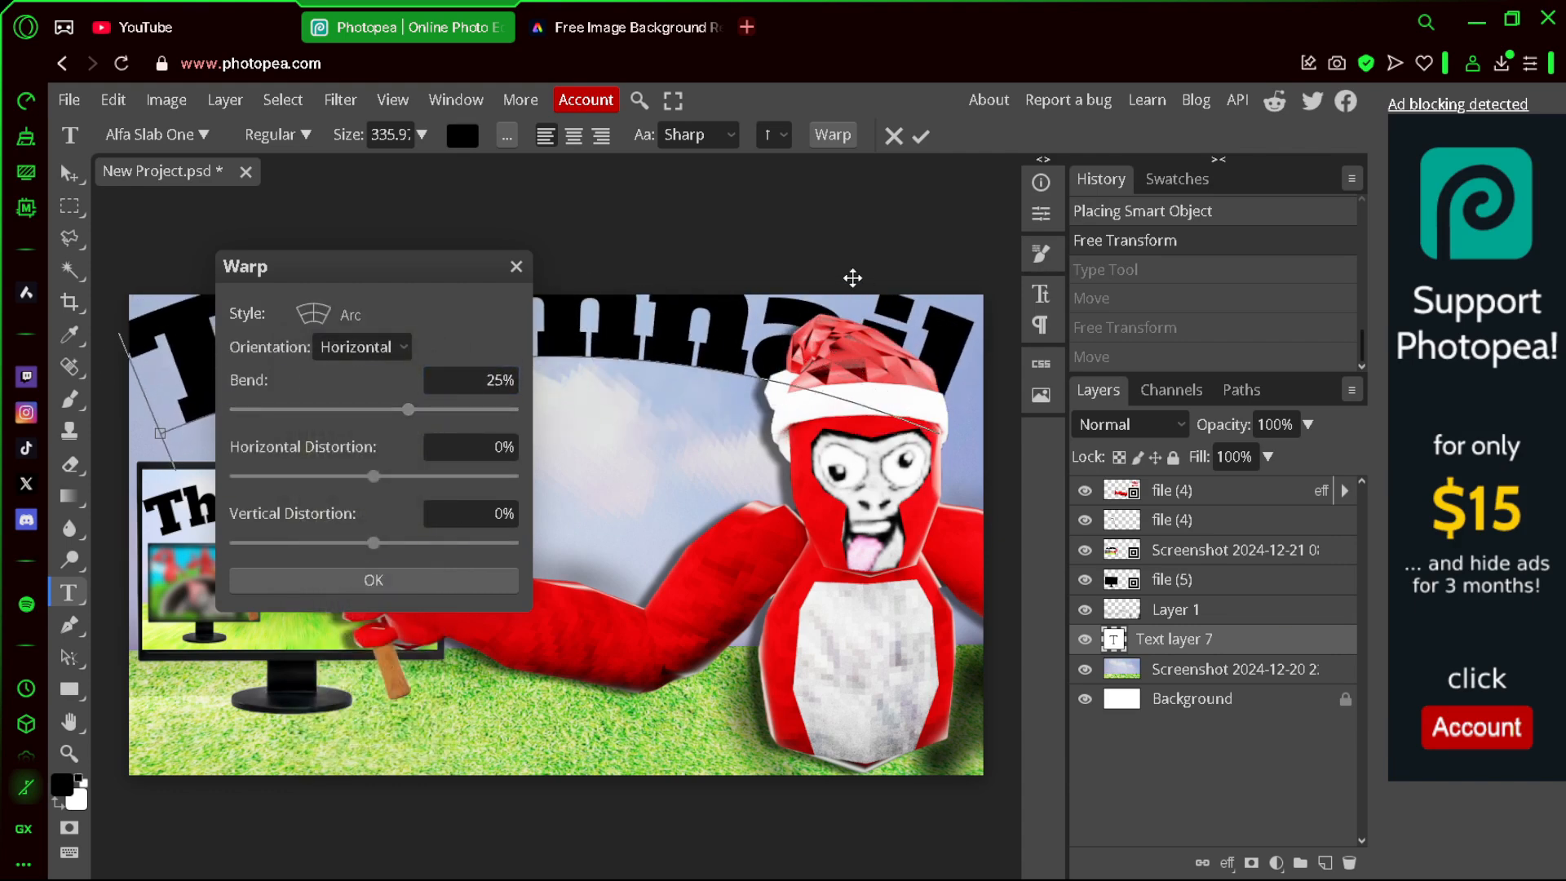
left_click(454, 580)
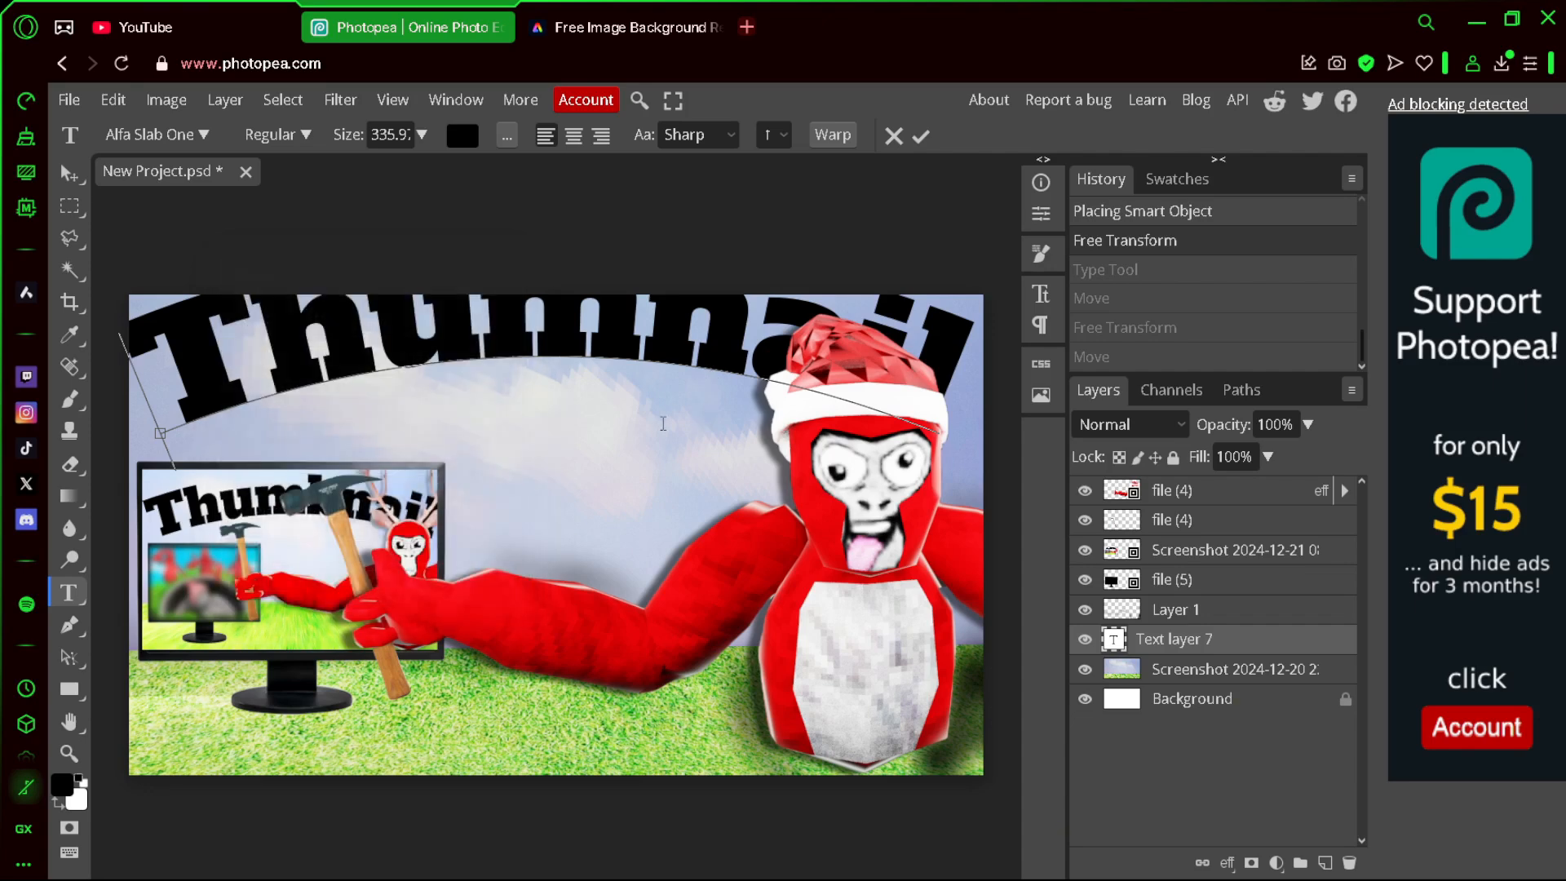
- Apply a Radial Blur in Zoom mode with an increased amount to the sky-and-grass scenery layer
left_click(1241, 670)
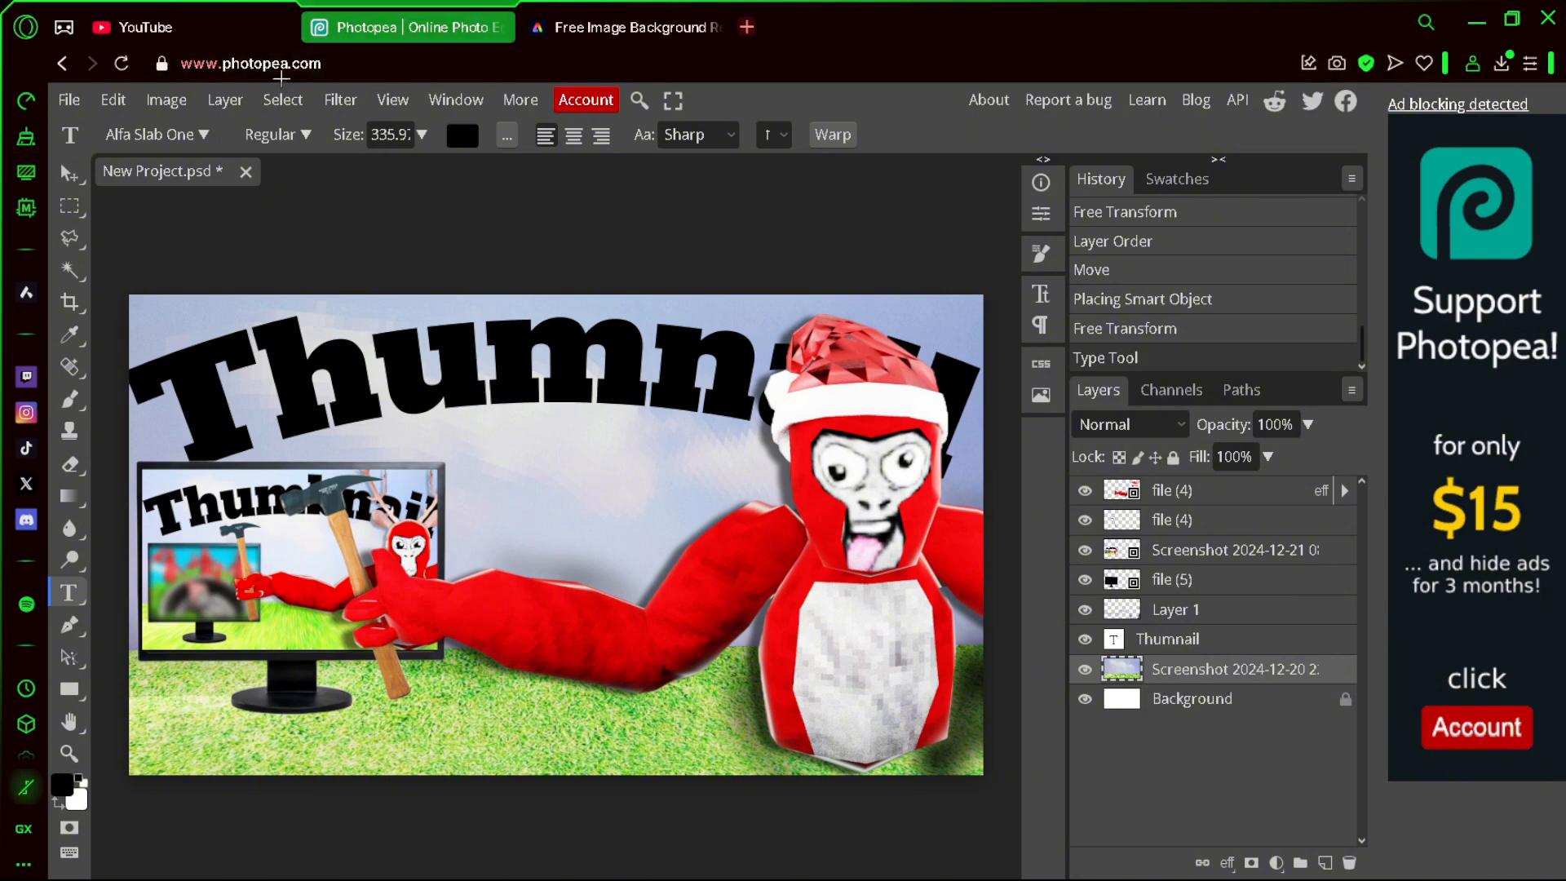
left_click(114, 100)
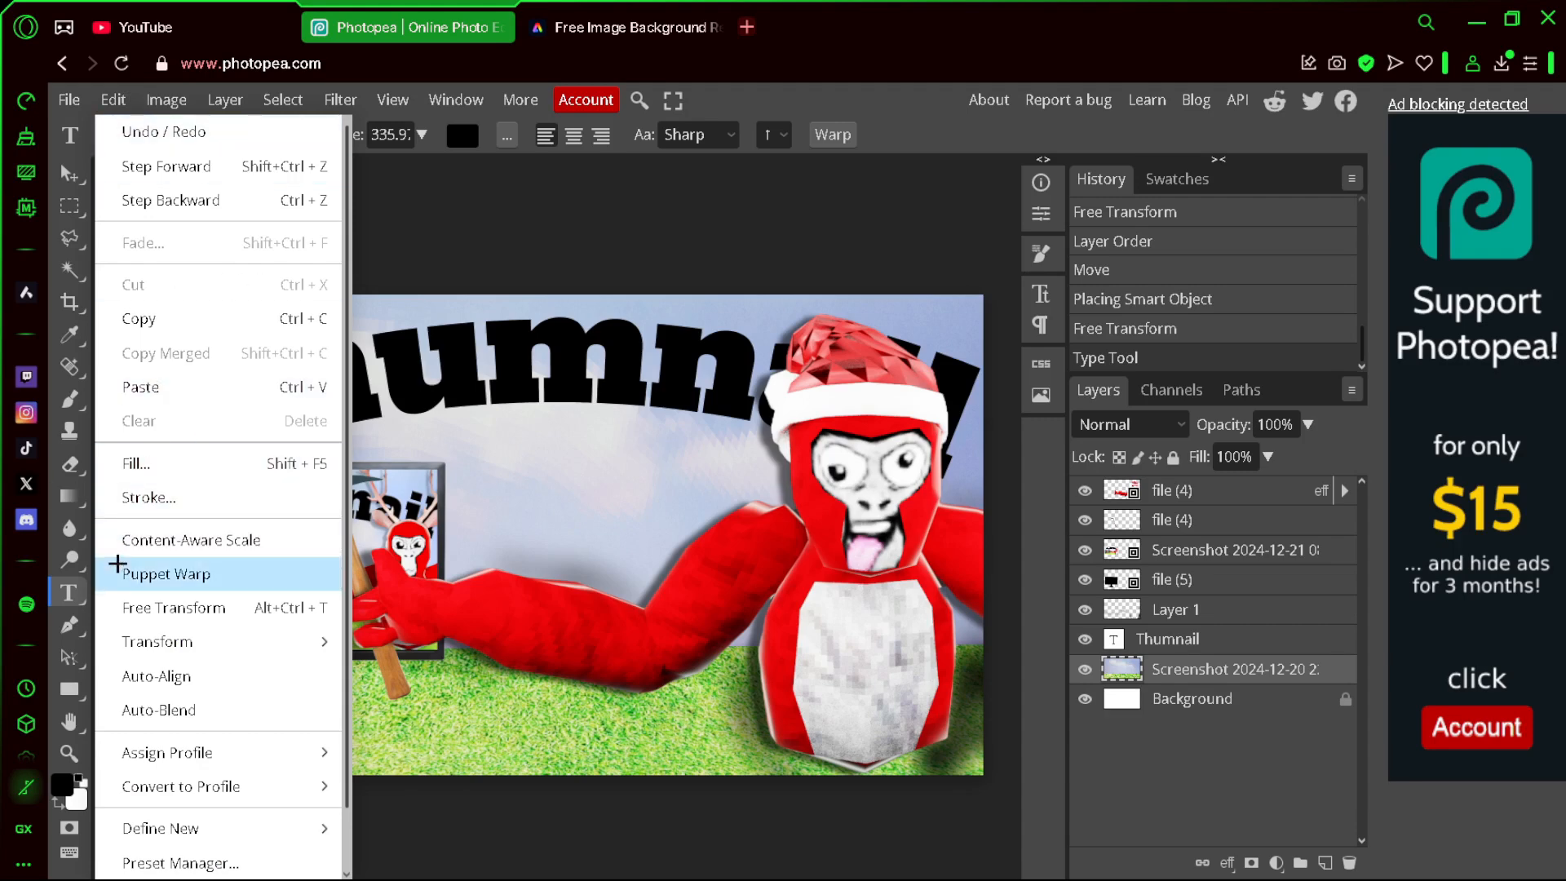
mouse_move(349, 86)
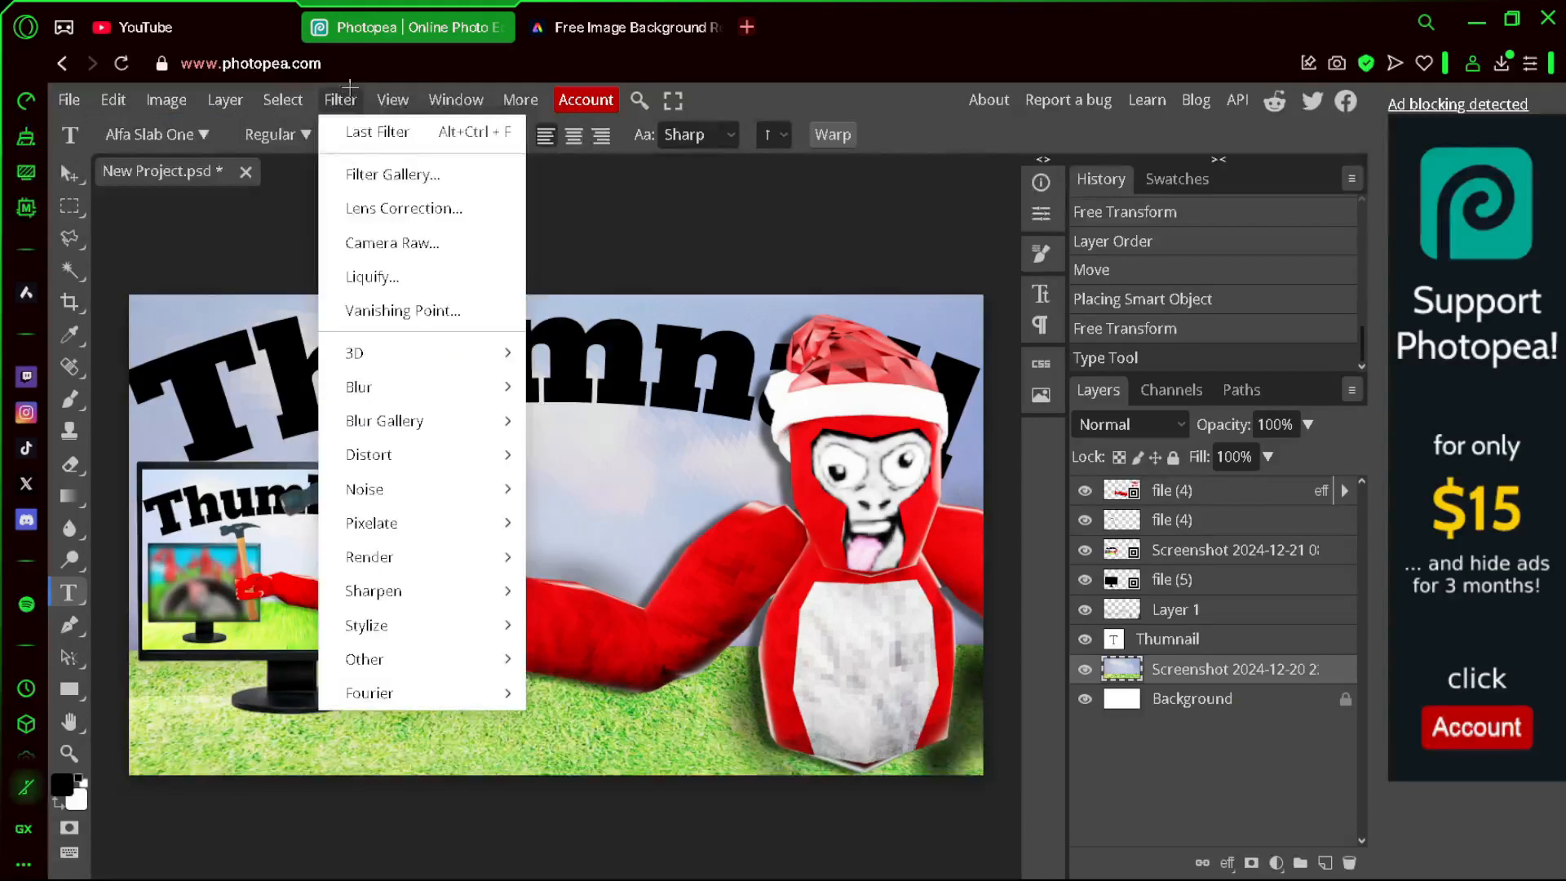
mouse_move(409, 384)
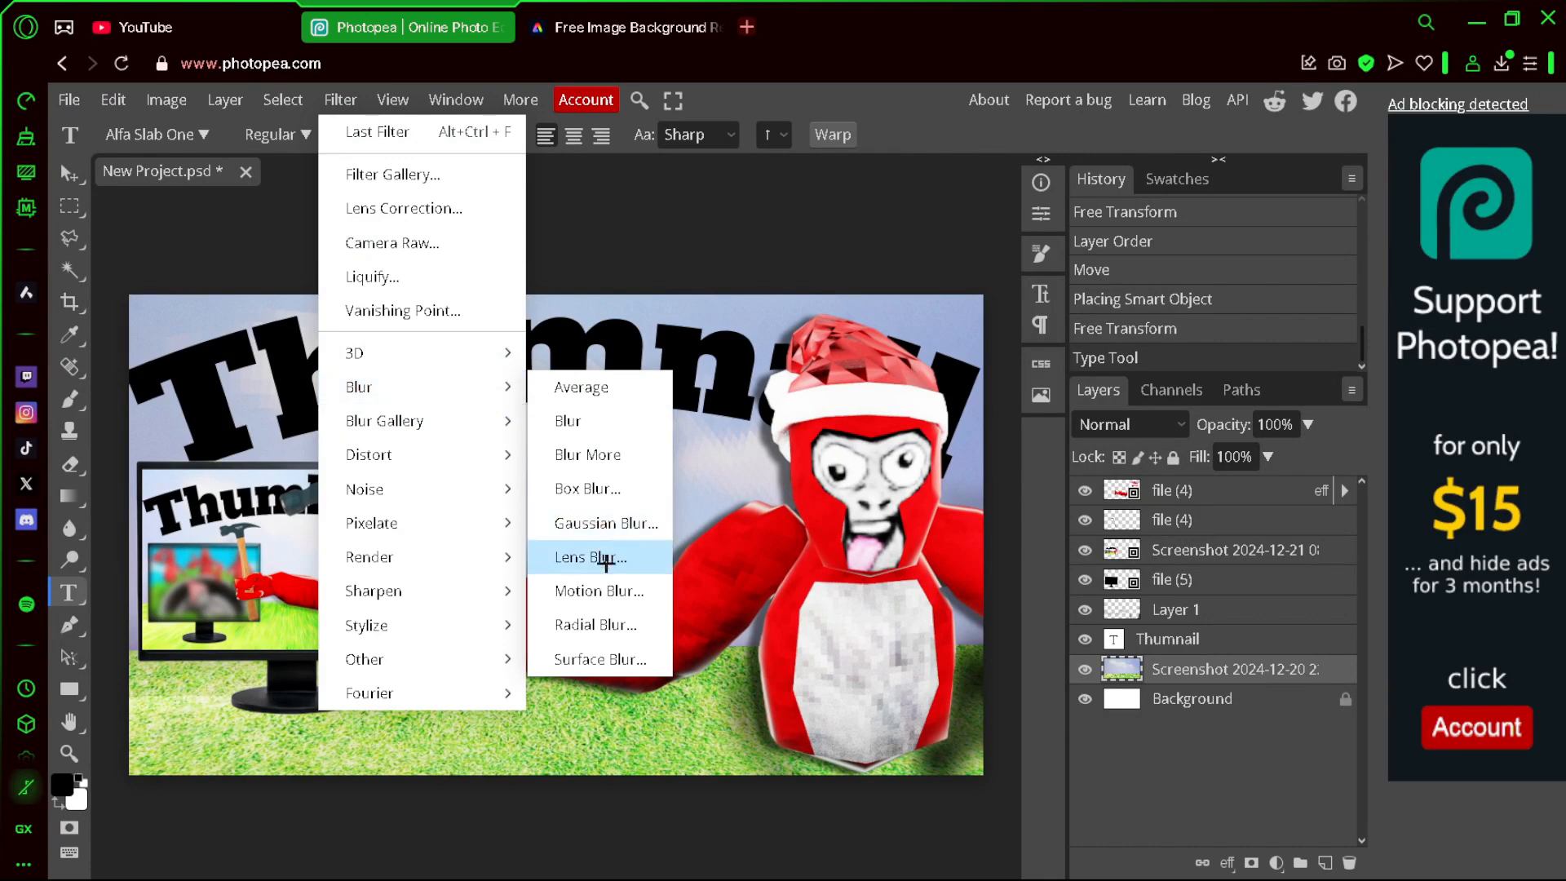
left_click(596, 623)
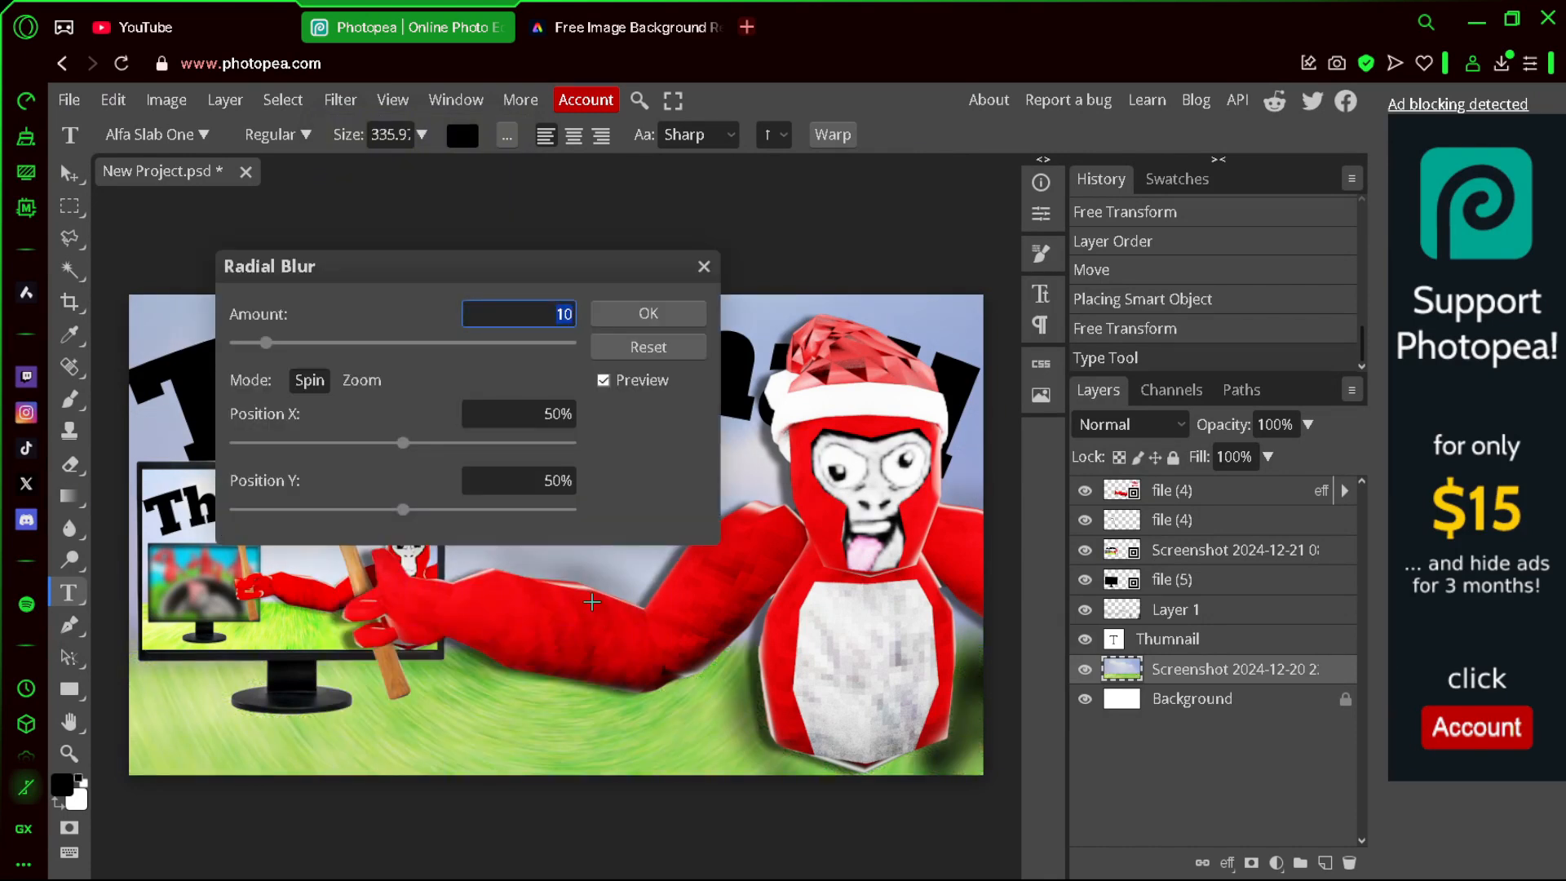
left_click(359, 381)
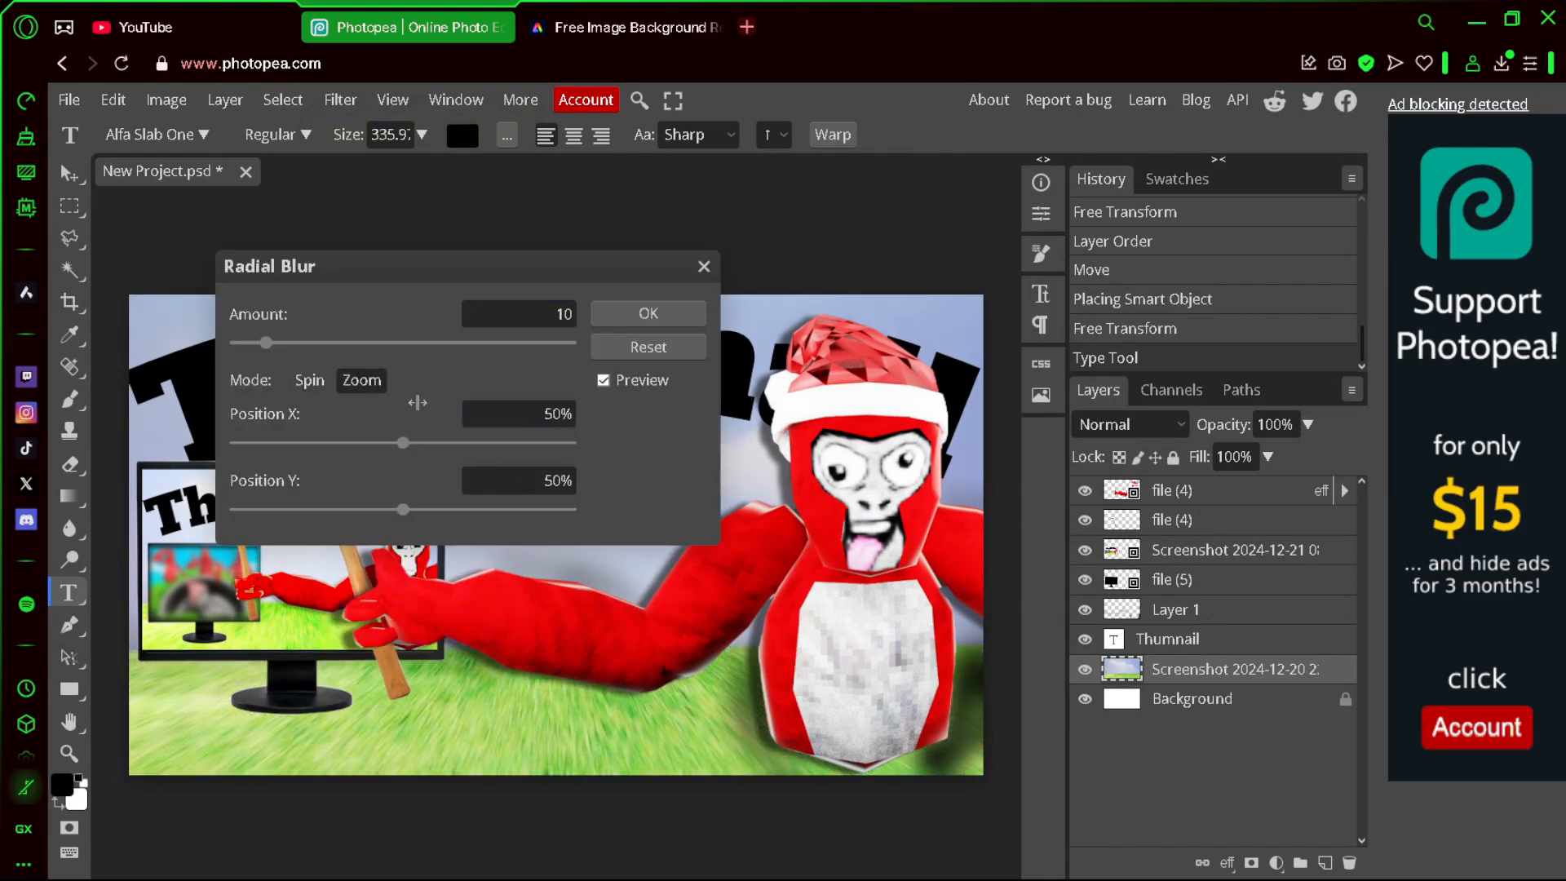
left_click_drag(430, 257, 1137, 202)
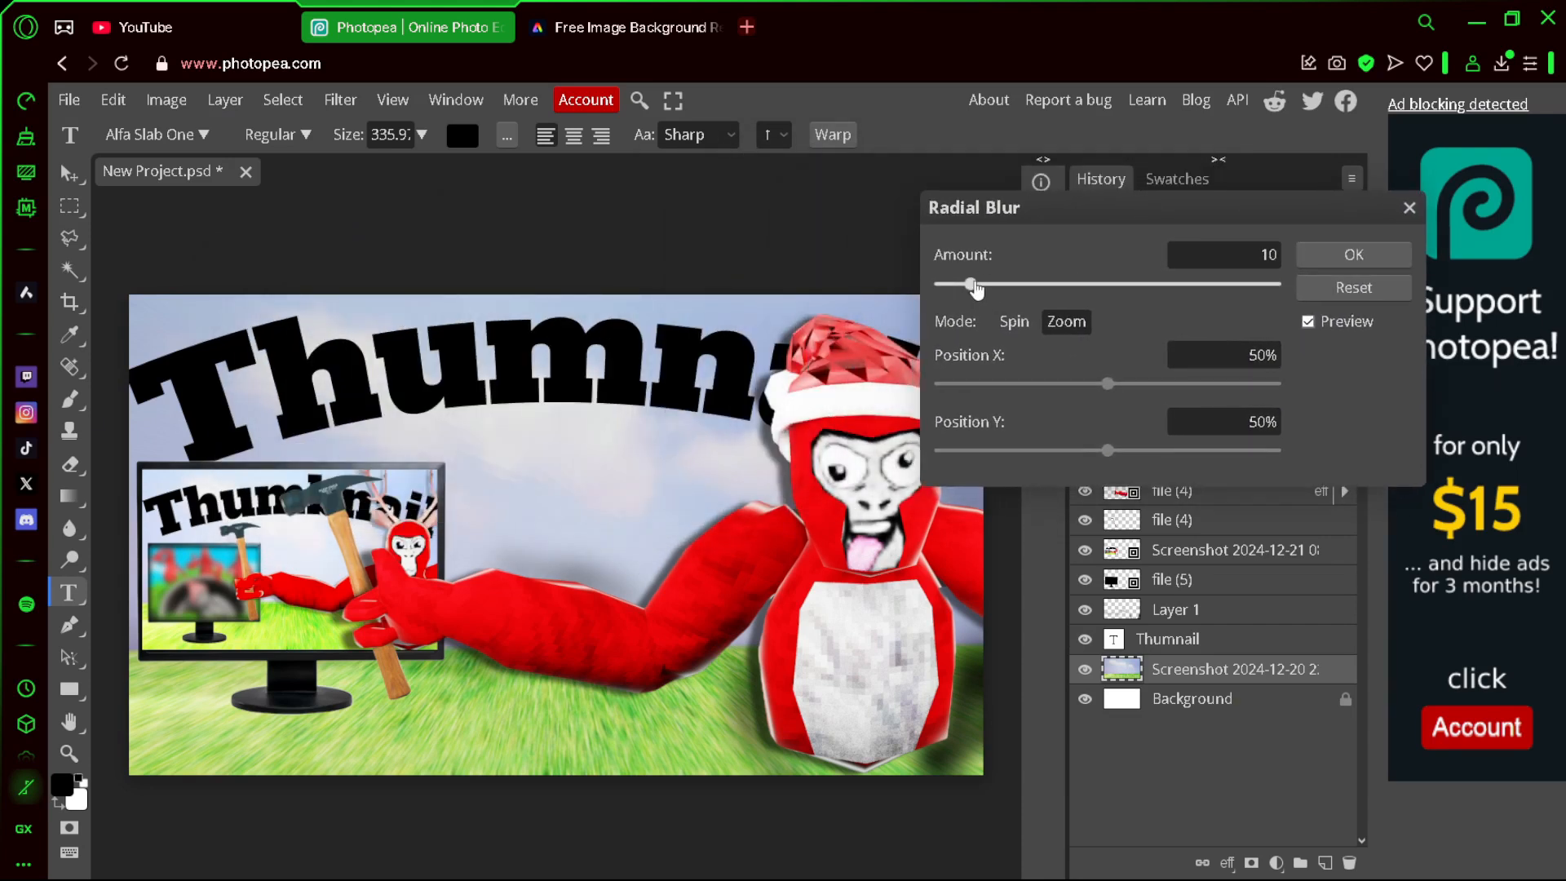
left_click_drag(975, 290, 1006, 295)
left_click(1354, 254)
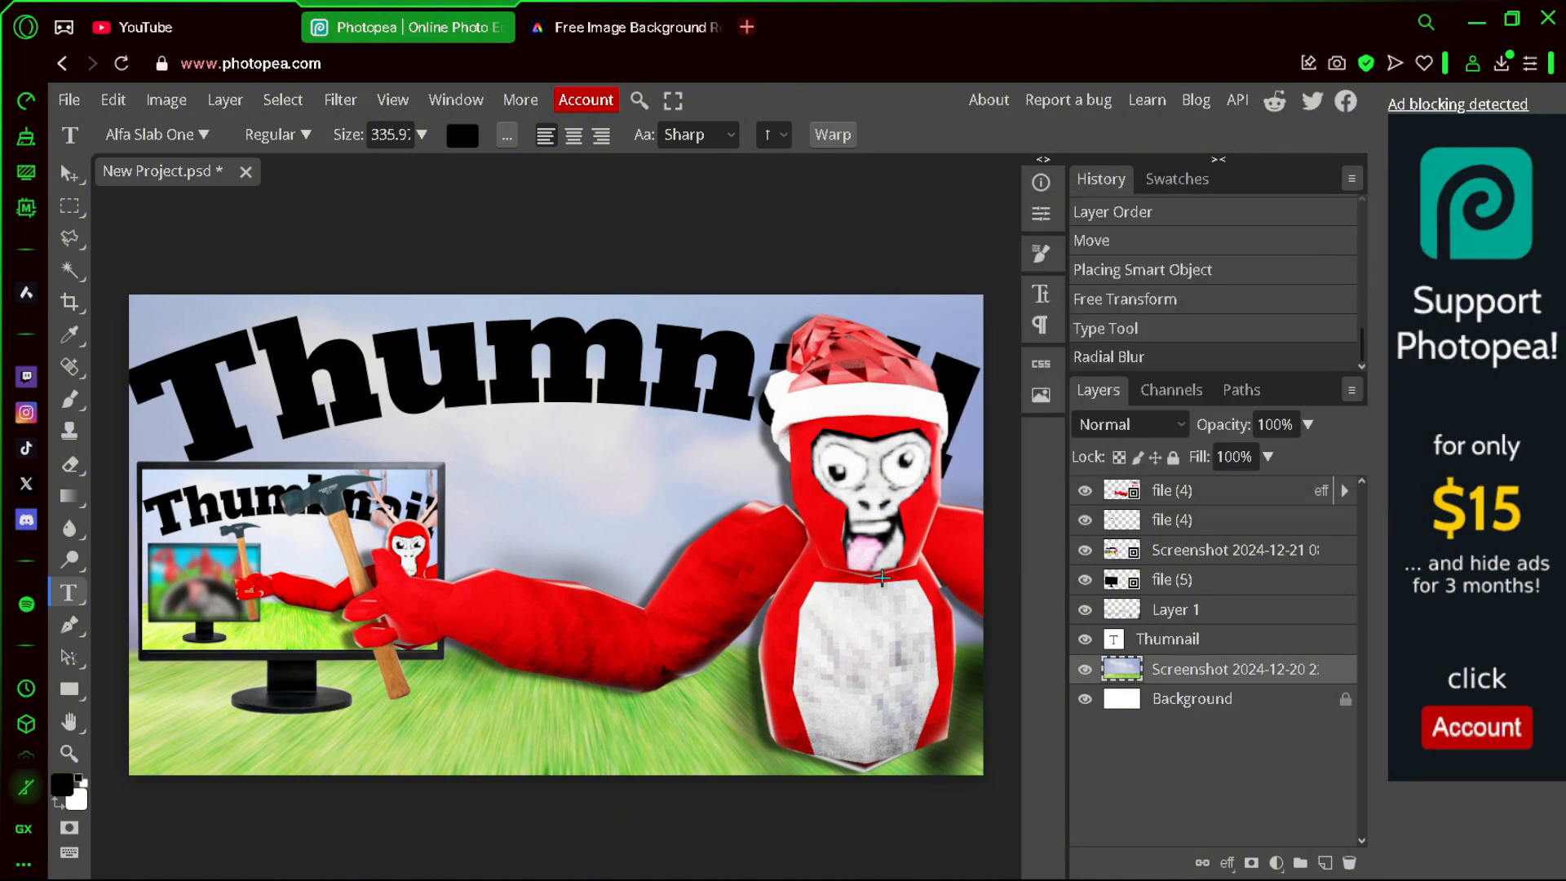